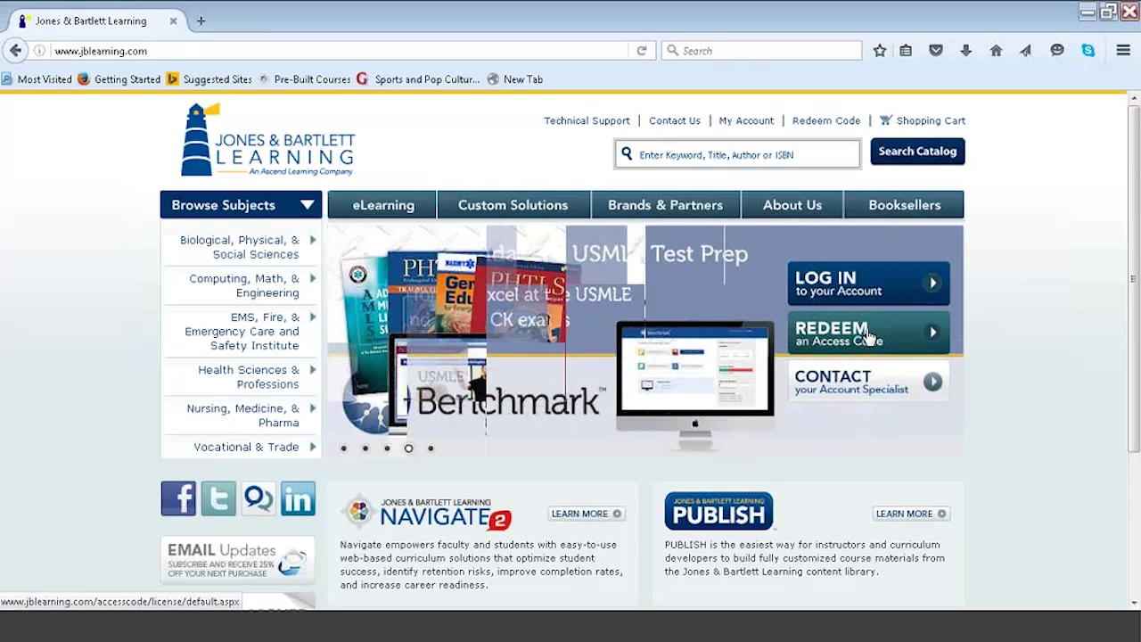
# Log in to the Jones & Bartlett Learning instructor account with its username and password.
pyautogui.click(874, 287)
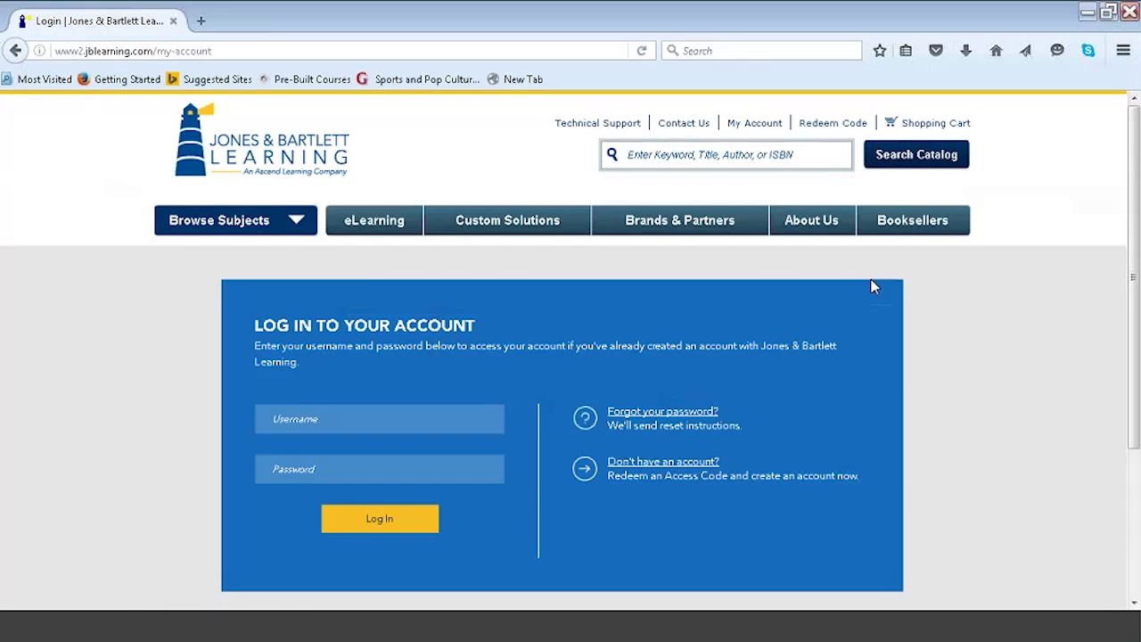
pyautogui.press('Tab')
pyautogui.write('••••••••')
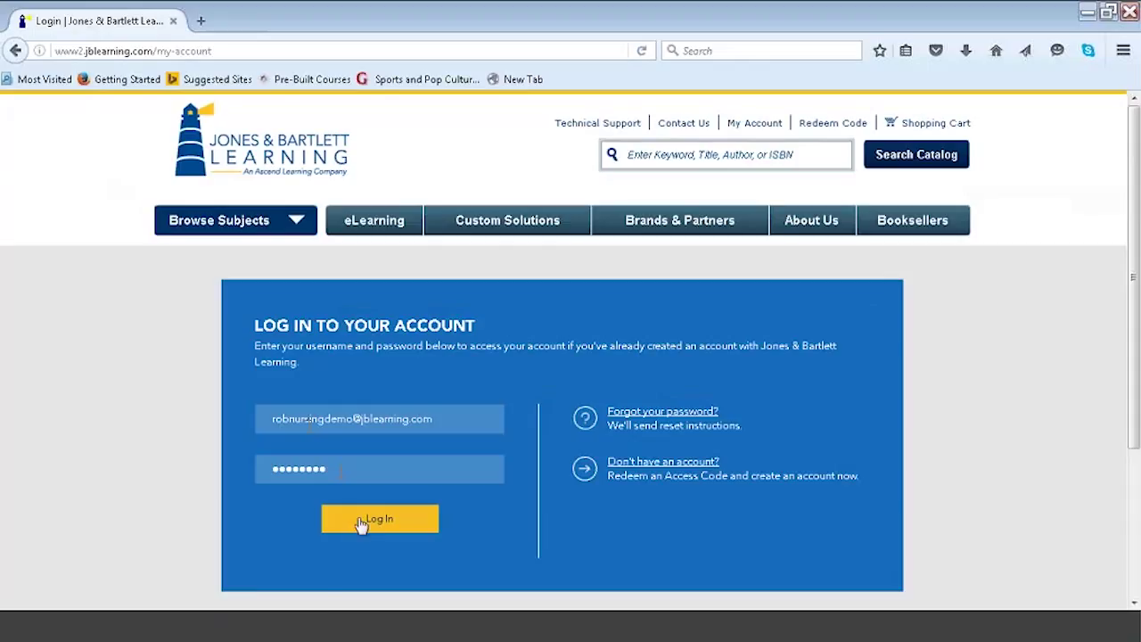
pyautogui.click(361, 525)
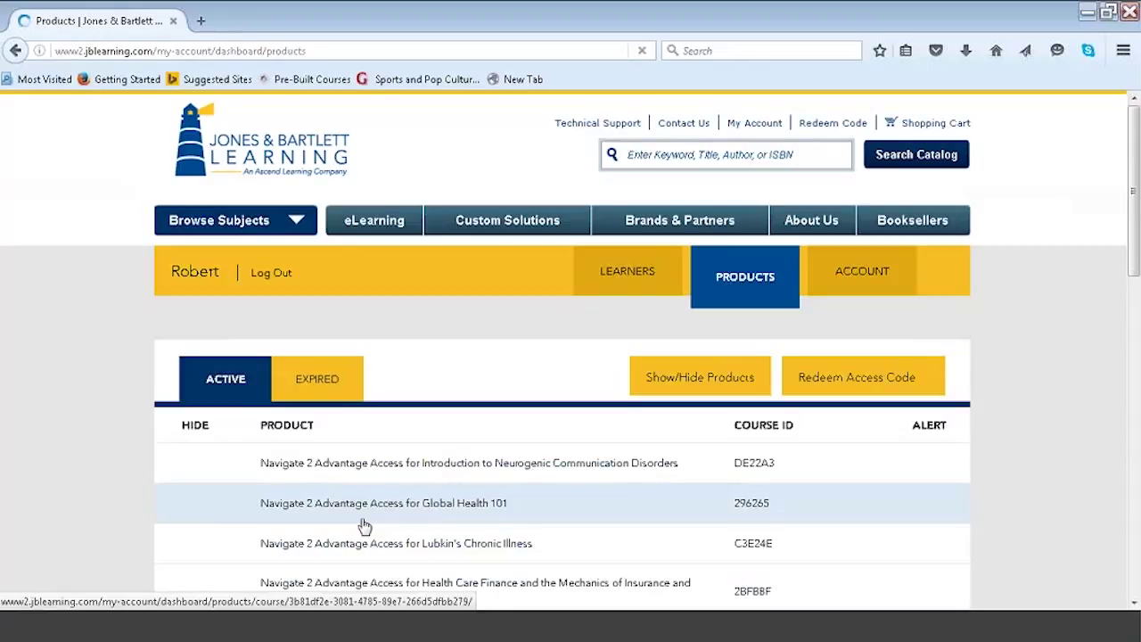
# Select the Introduction to Neurogenic Communication Disorders product and launch it in Navigate 2.
pyautogui.click(452, 472)
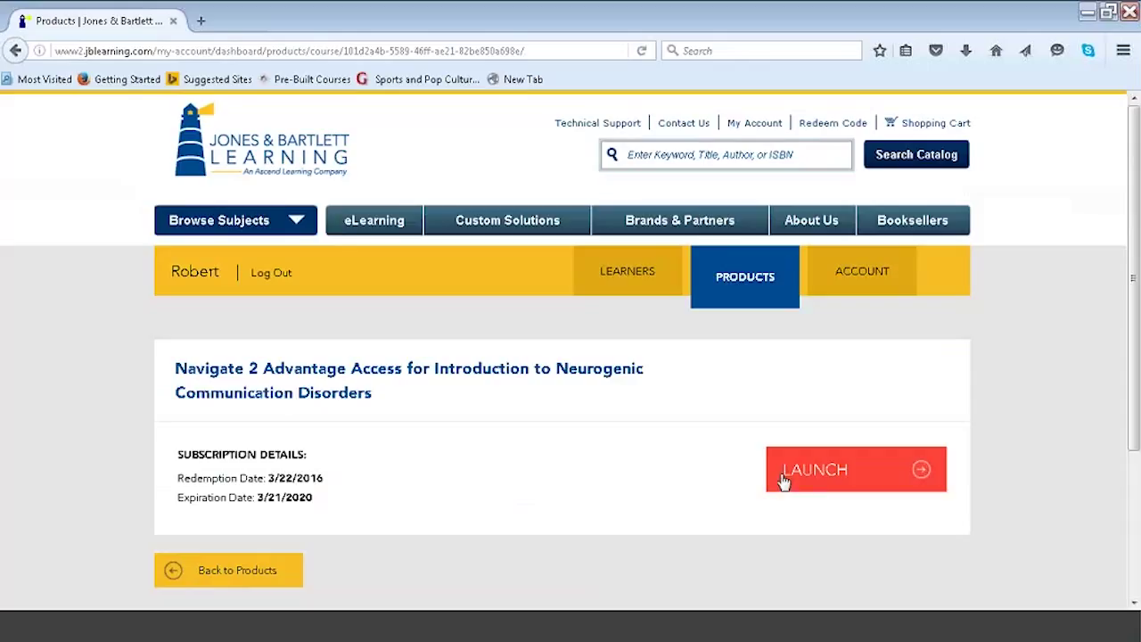
pyautogui.click(816, 475)
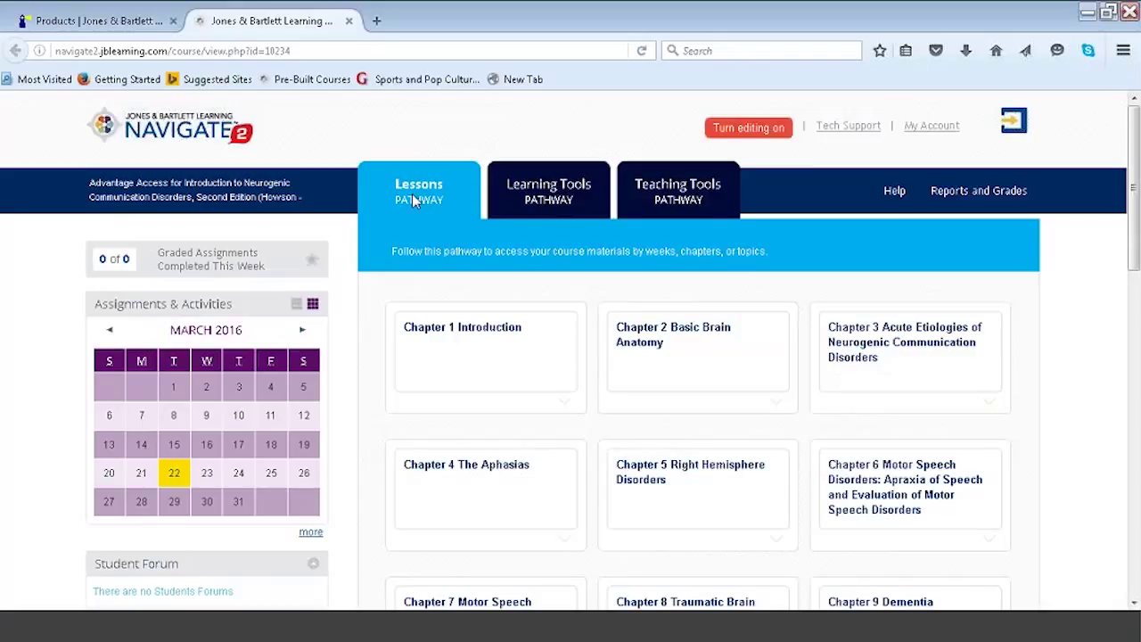
pyautogui.click(565, 406)
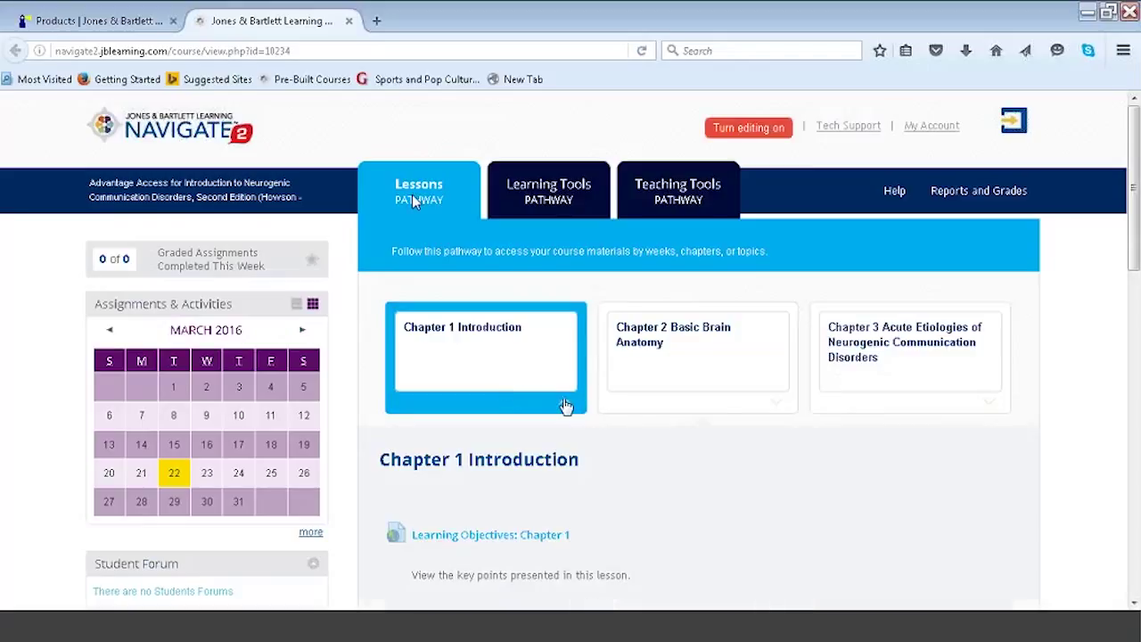
pyautogui.moveTo(1134, 230); pyautogui.dragTo(1136, 455)
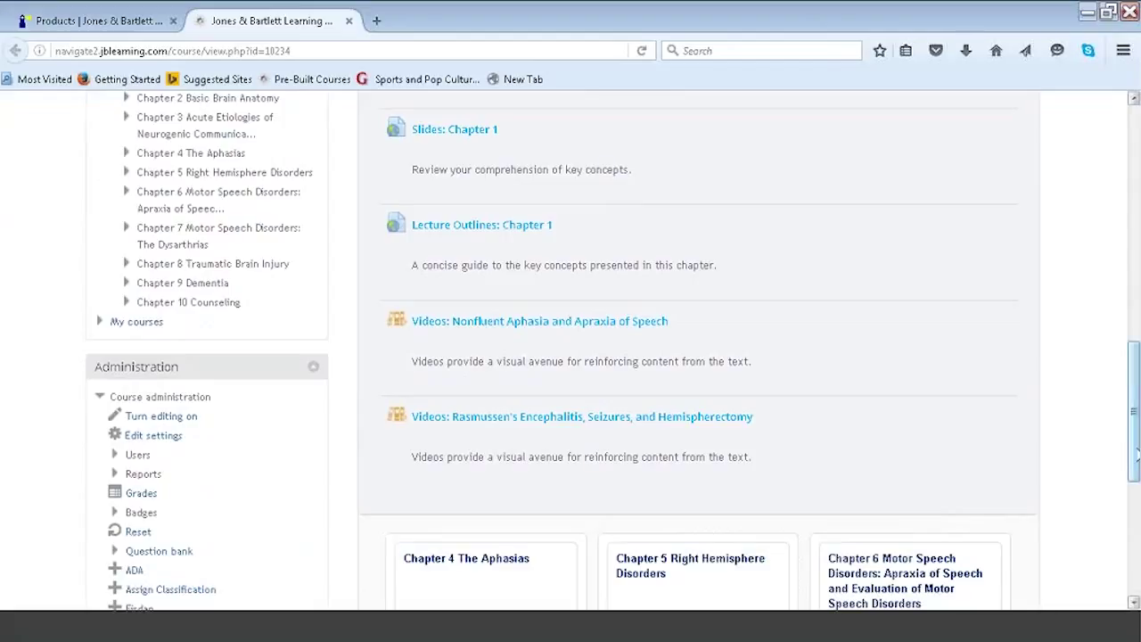
pyautogui.moveTo(1136, 455); pyautogui.dragTo(1136, 214)
pyautogui.click(788, 410)
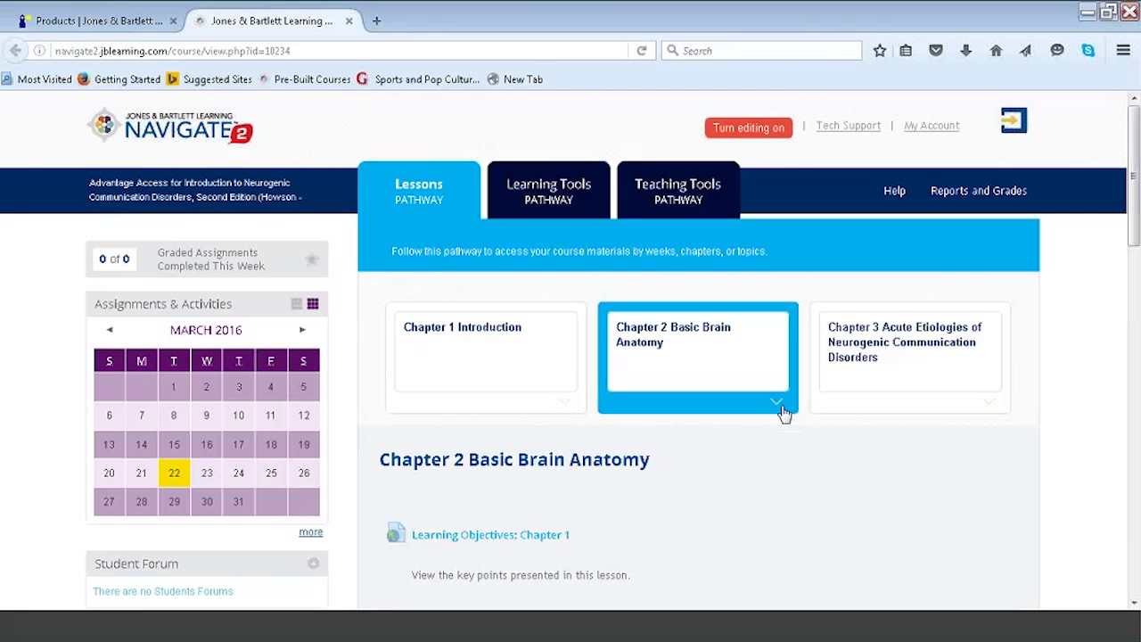
pyautogui.moveTo(1133, 170); pyautogui.dragTo(1134, 261)
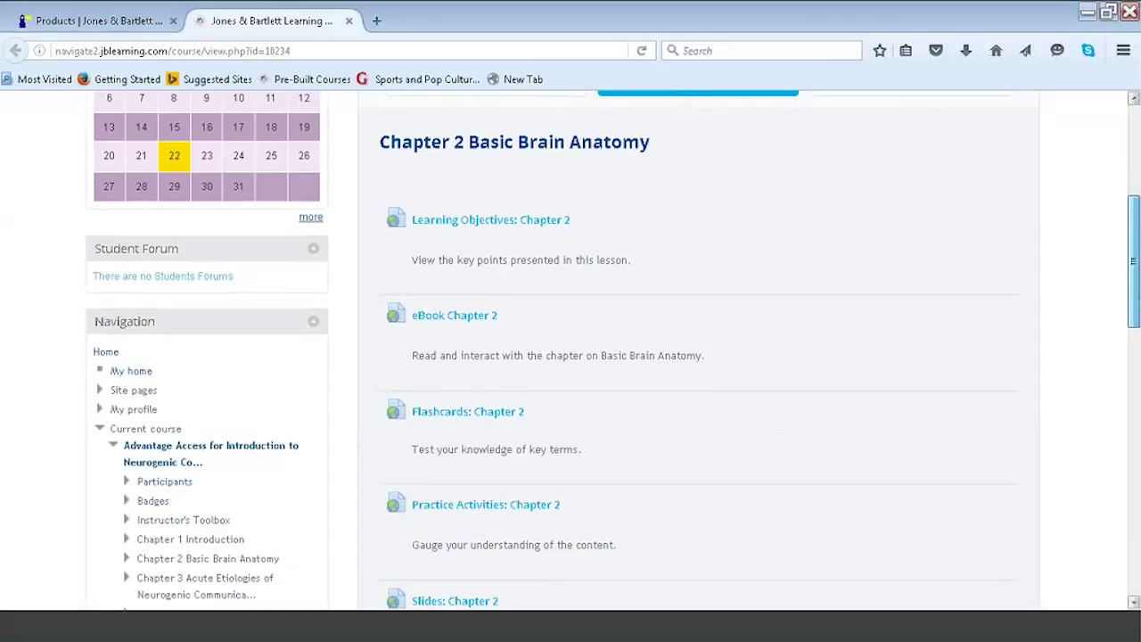
pyautogui.moveTo(1133, 261); pyautogui.dragTo(1133, 161)
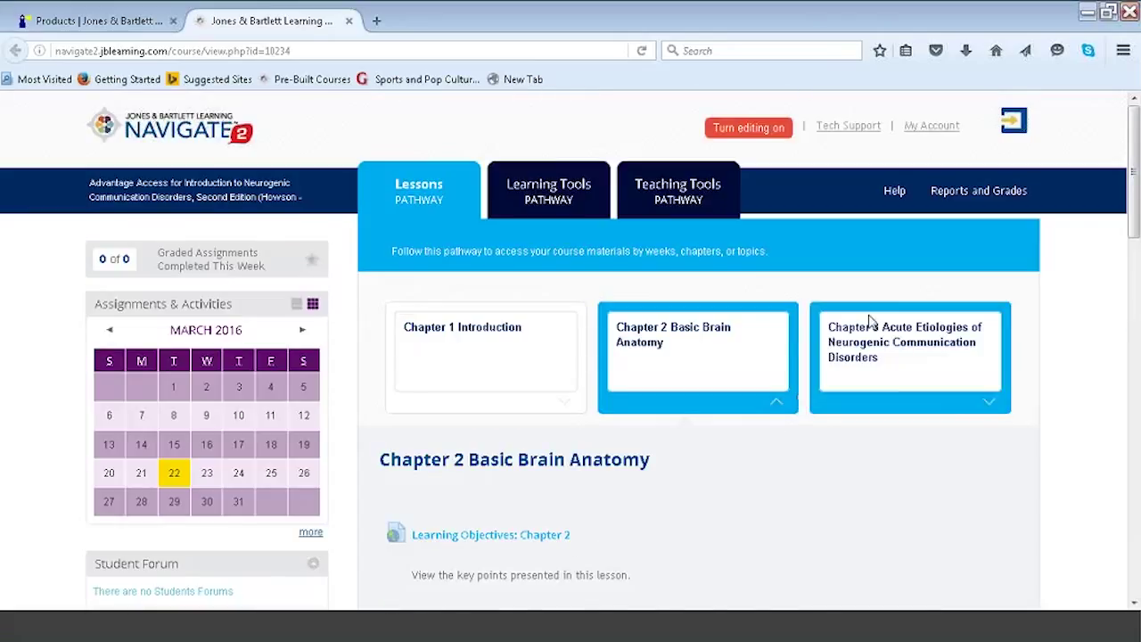
pyautogui.click(776, 402)
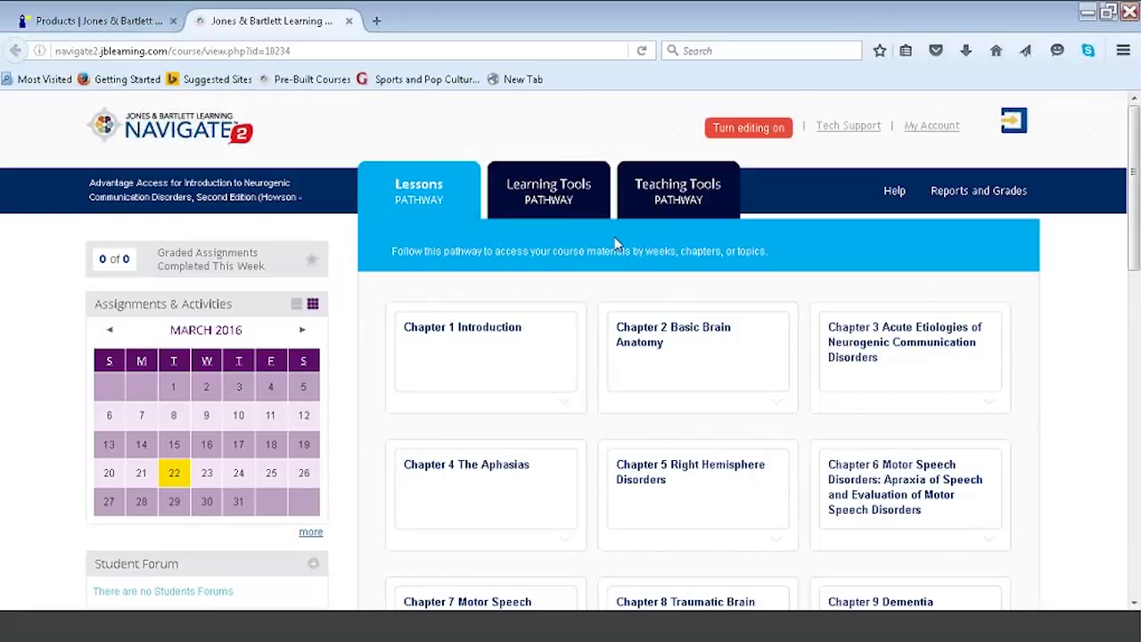
# Browse the Learning Tools pathway's eBook chapter list and Study Center materials.
pyautogui.click(548, 202)
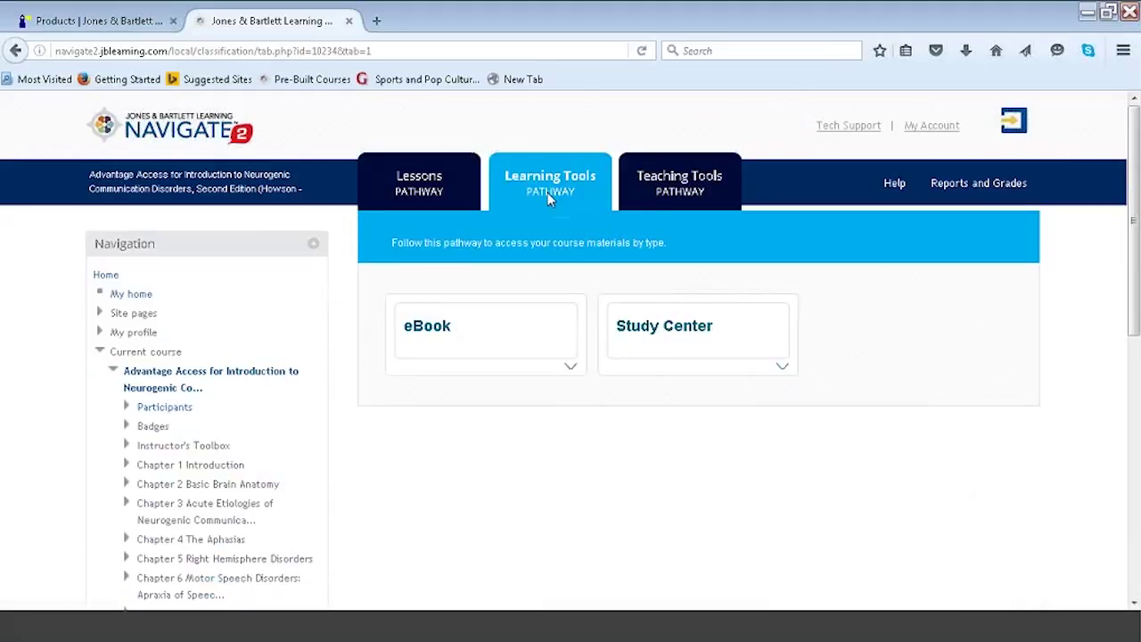
pyautogui.click(571, 370)
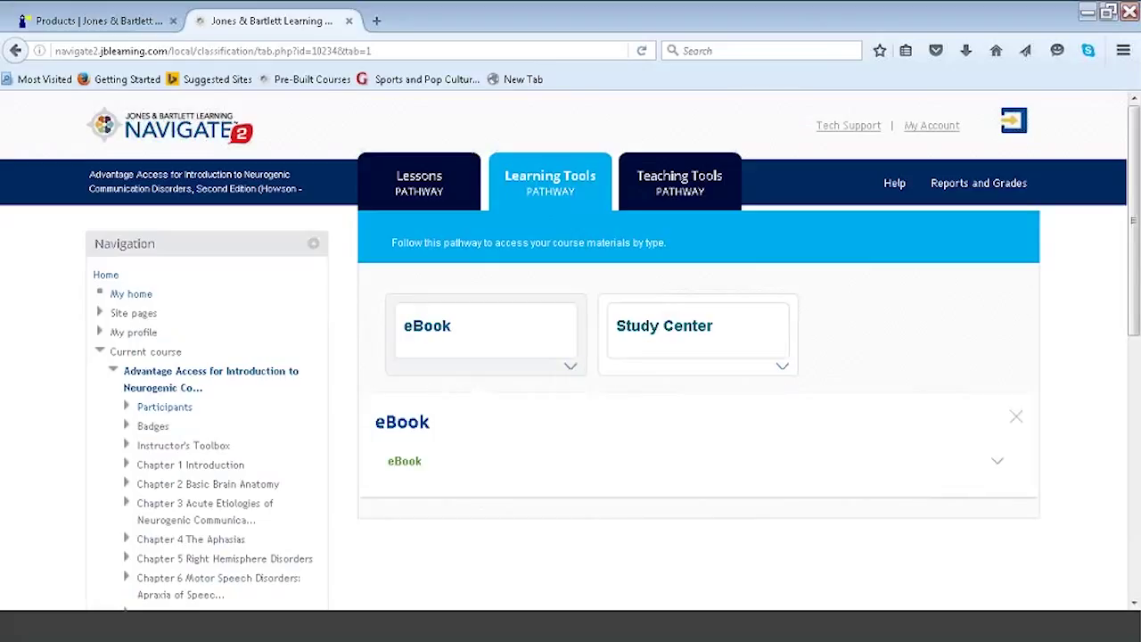
pyautogui.click(997, 462)
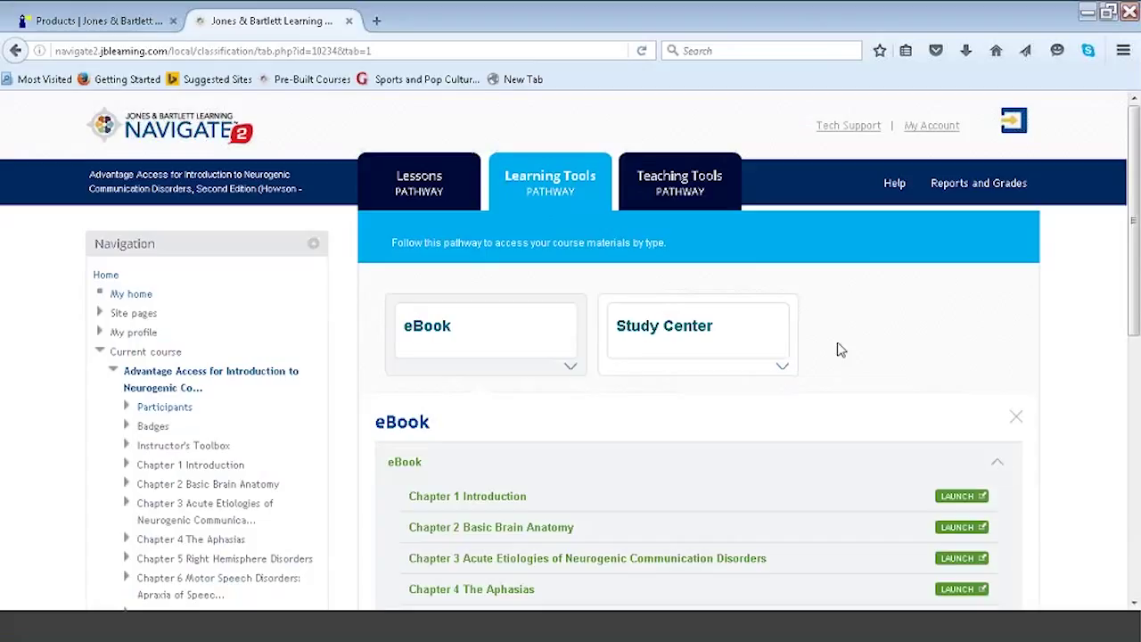
pyautogui.click(784, 369)
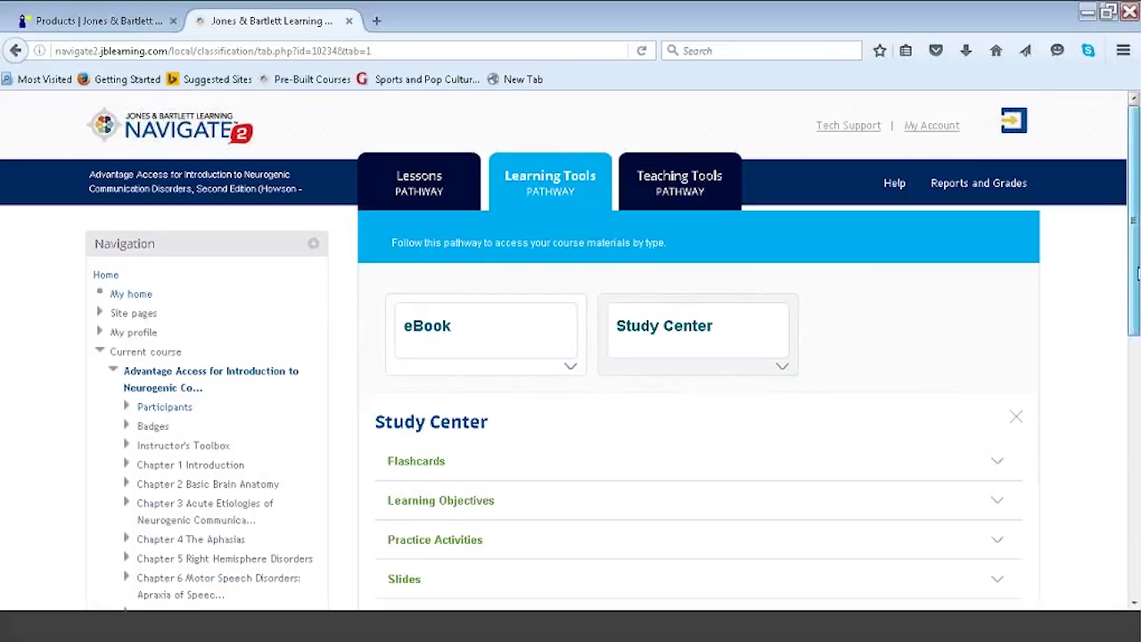
# Preview the Study Center's Video and Flashcards sections, then switch to the Teaching Tools pathway.
pyautogui.scroll(-3, 1130, 303)
pyautogui.click(998, 492)
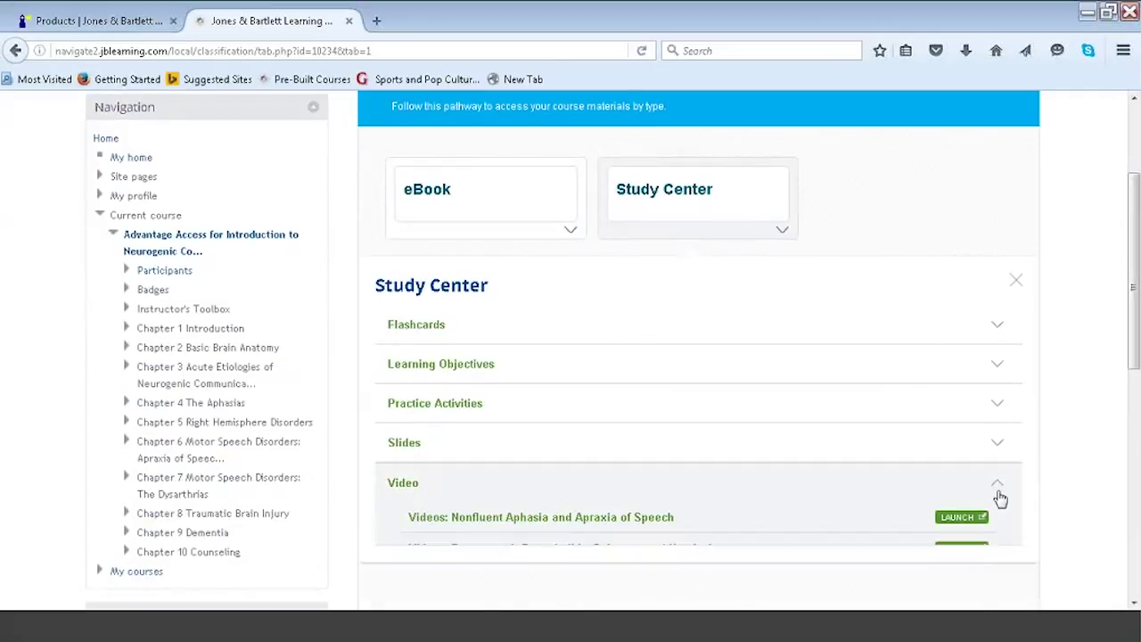
pyautogui.click(1001, 498)
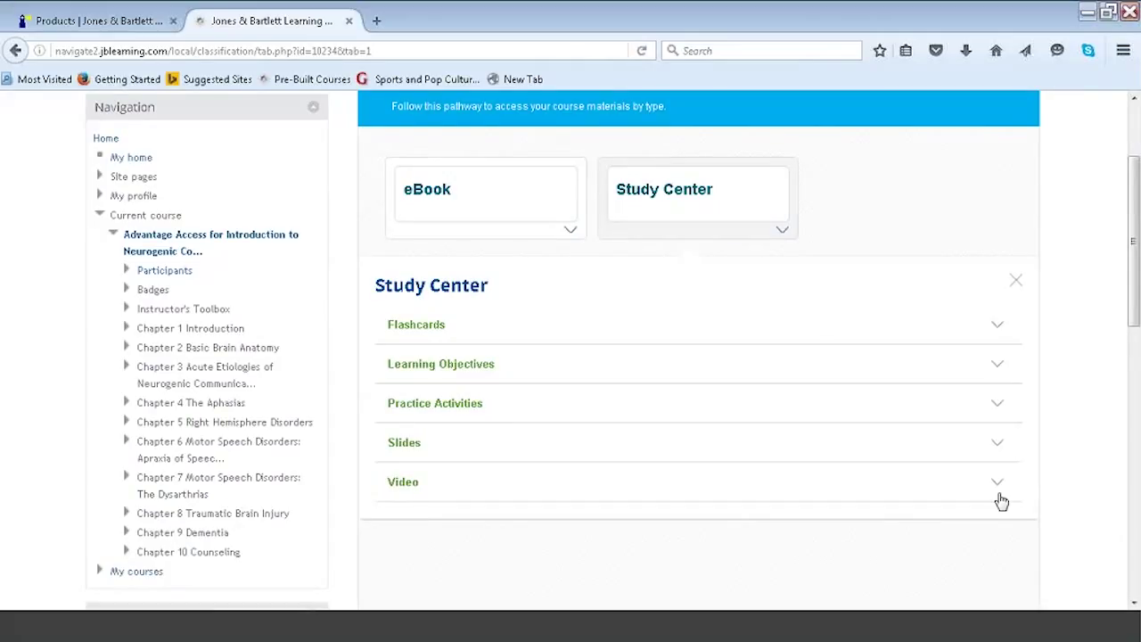
pyautogui.click(997, 328)
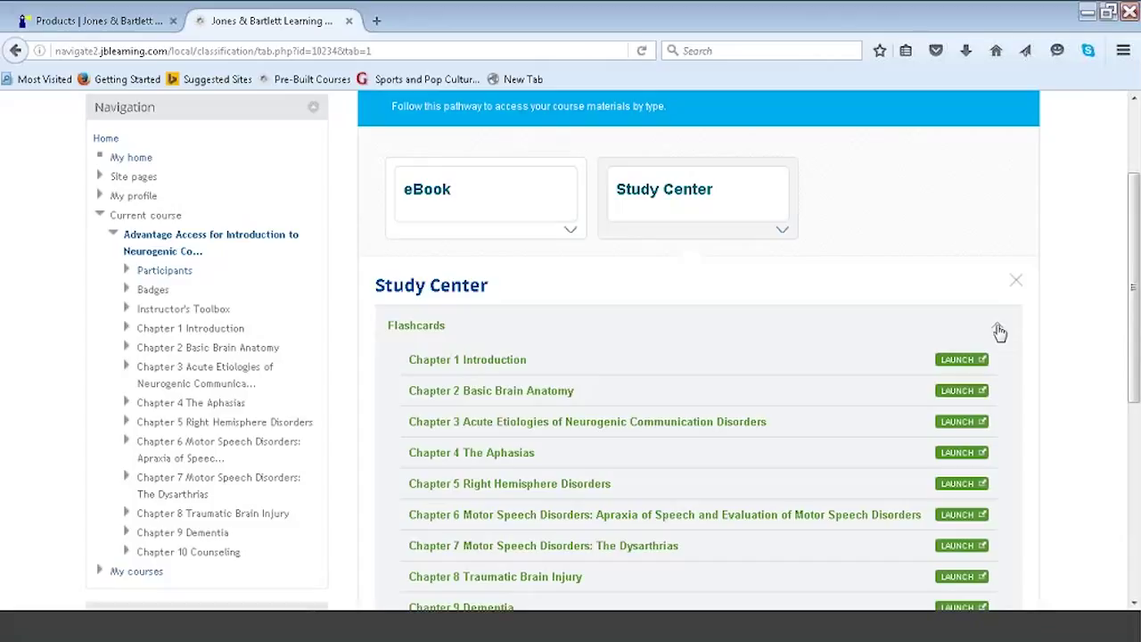
pyautogui.click(999, 327)
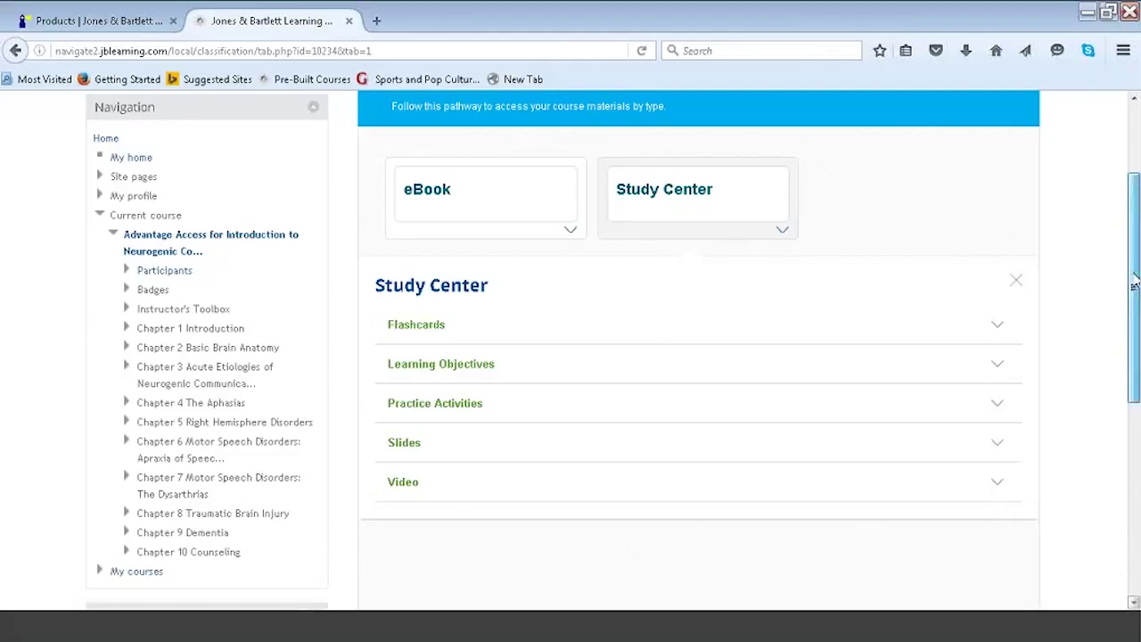
pyautogui.scroll(3, 1016, 281)
pyautogui.click(700, 186)
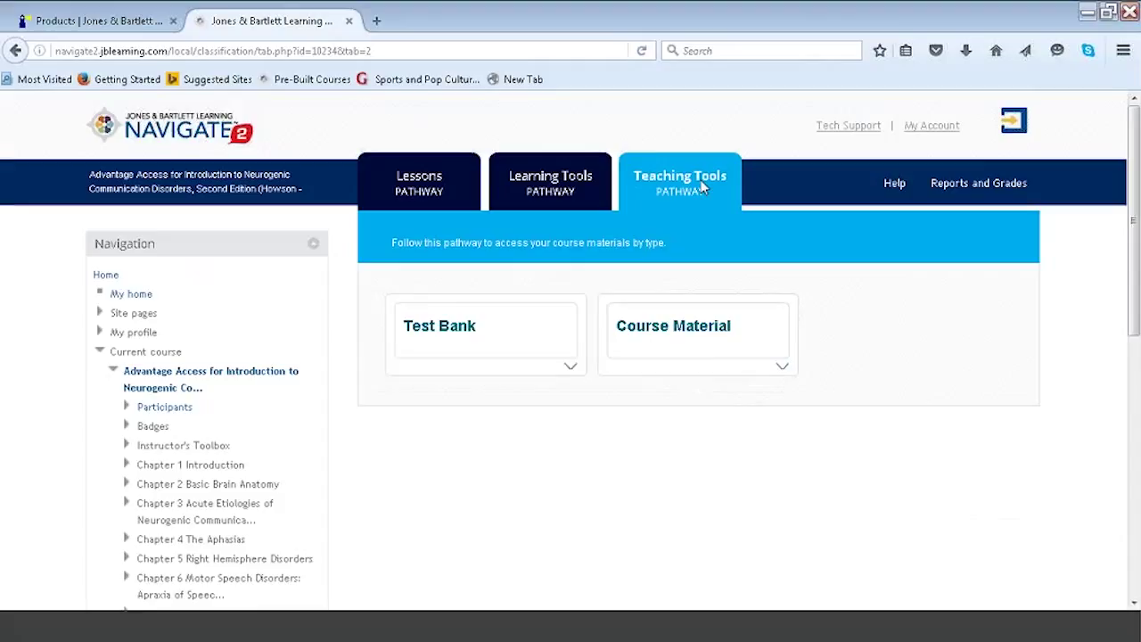
# Open the Test Bank card and expand its Manage Items and Manage Assessment sections.
pyautogui.click(573, 368)
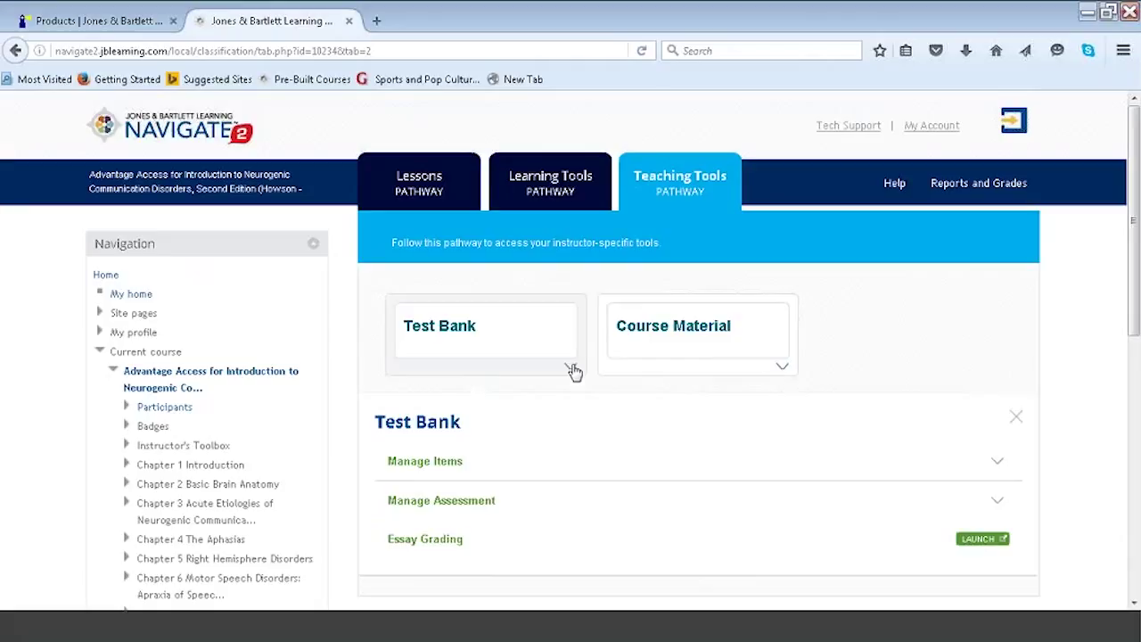
pyautogui.click(997, 469)
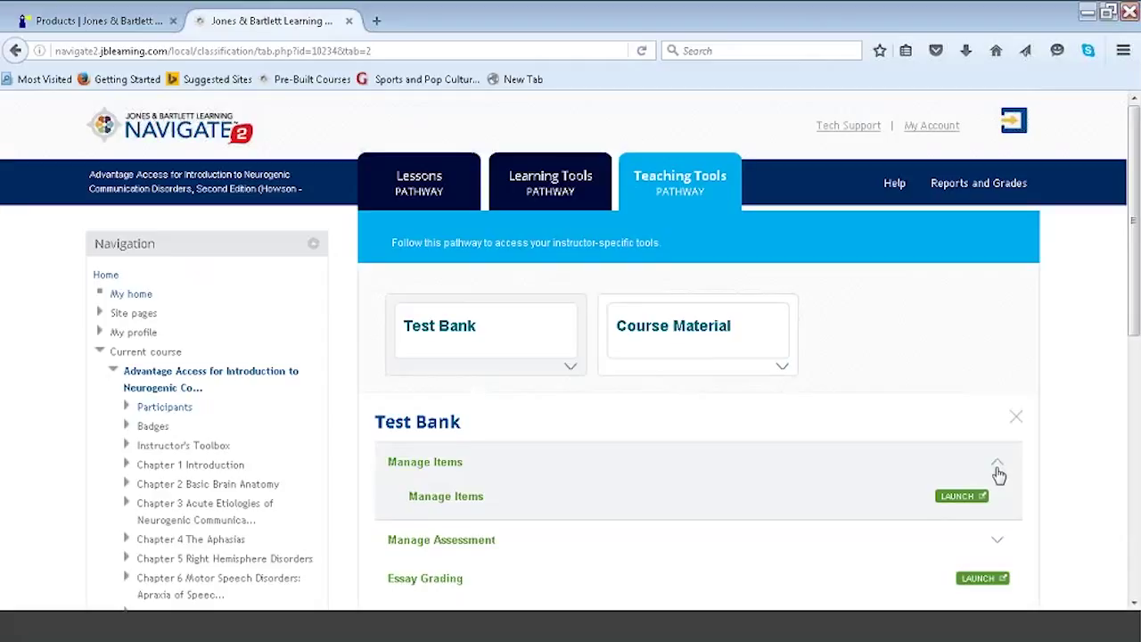
pyautogui.click(996, 540)
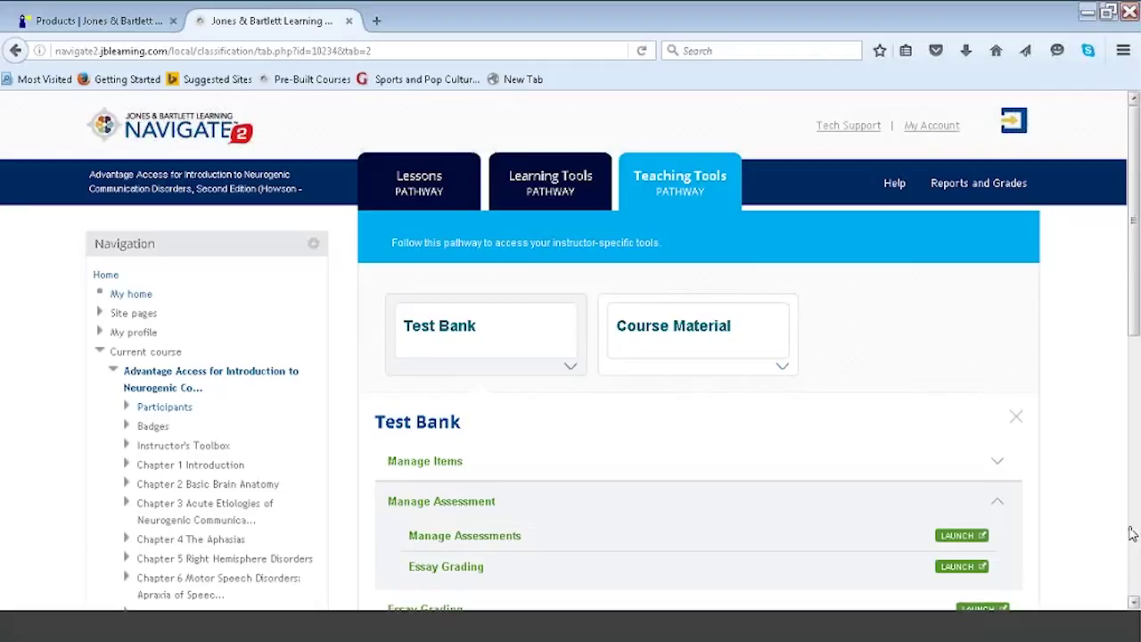
# Return to the Lessons pathway, collapse Chapter 2, and turn course editing on.
pyautogui.click(443, 183)
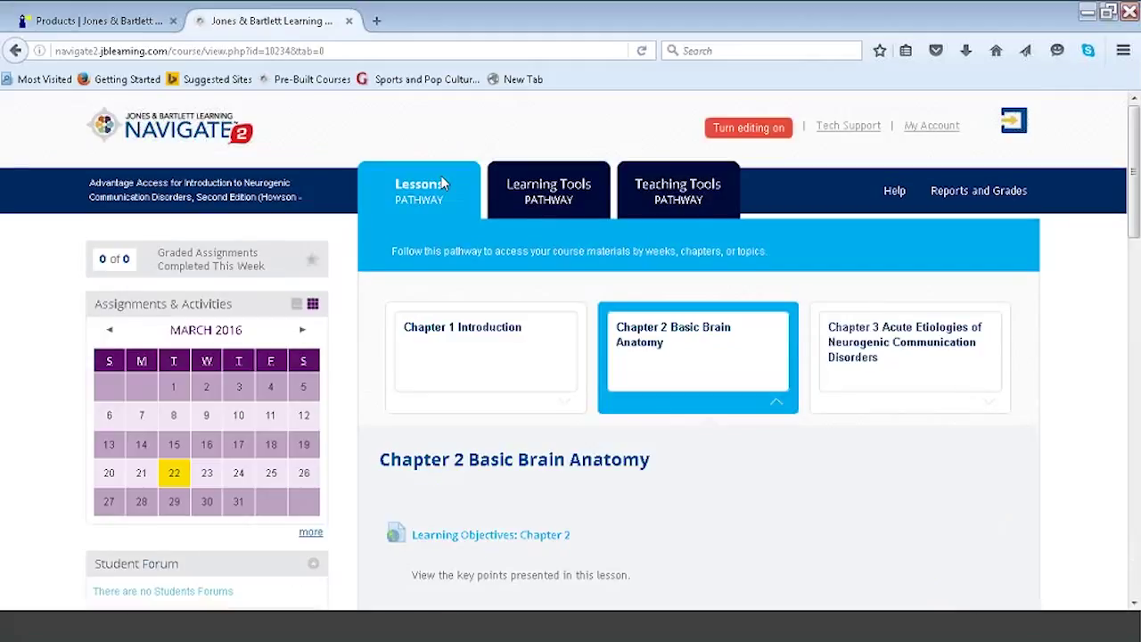
pyautogui.click(777, 404)
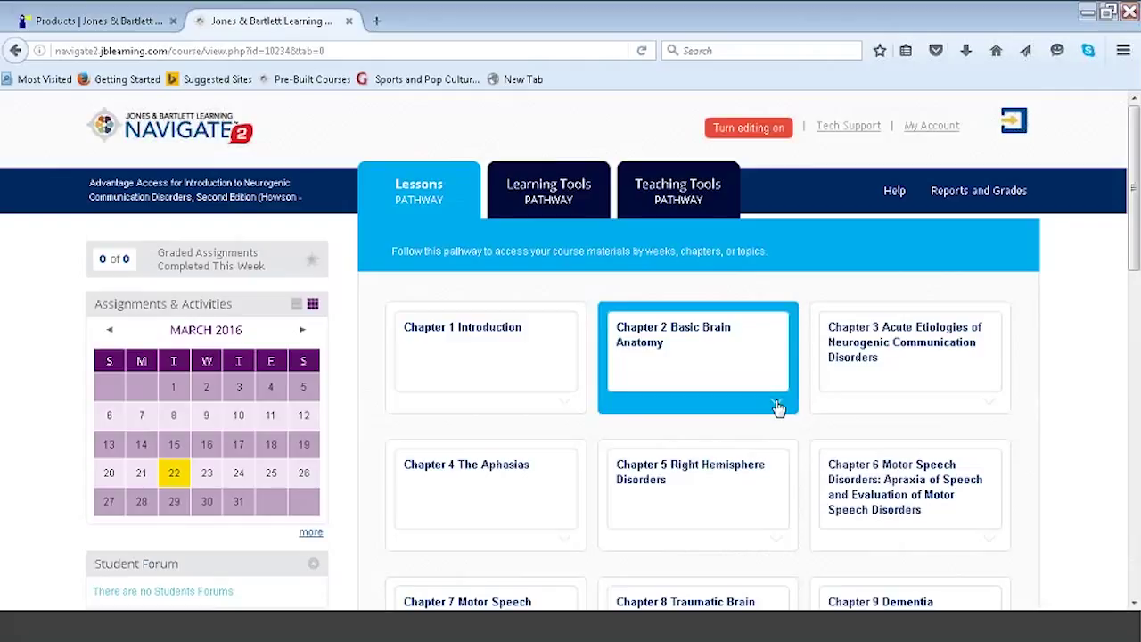
pyautogui.click(758, 132)
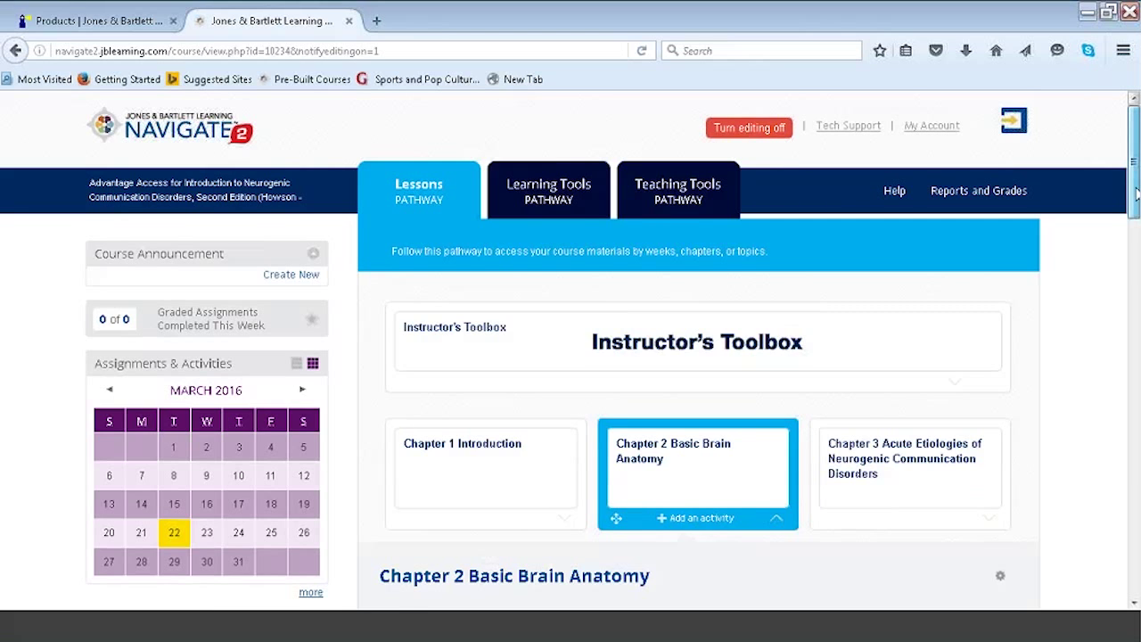
# Drag the Chapter 6 tile ahead of Chapters 4 and 5 and expand its activities.
pyautogui.scroll(-3, 570, 350)
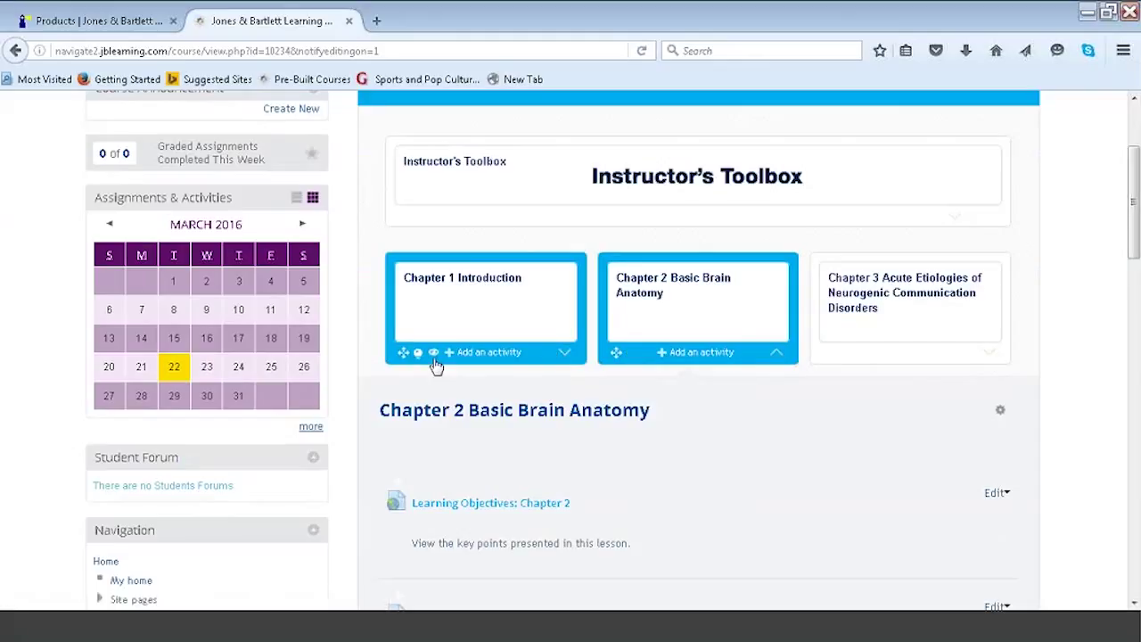
pyautogui.click(775, 354)
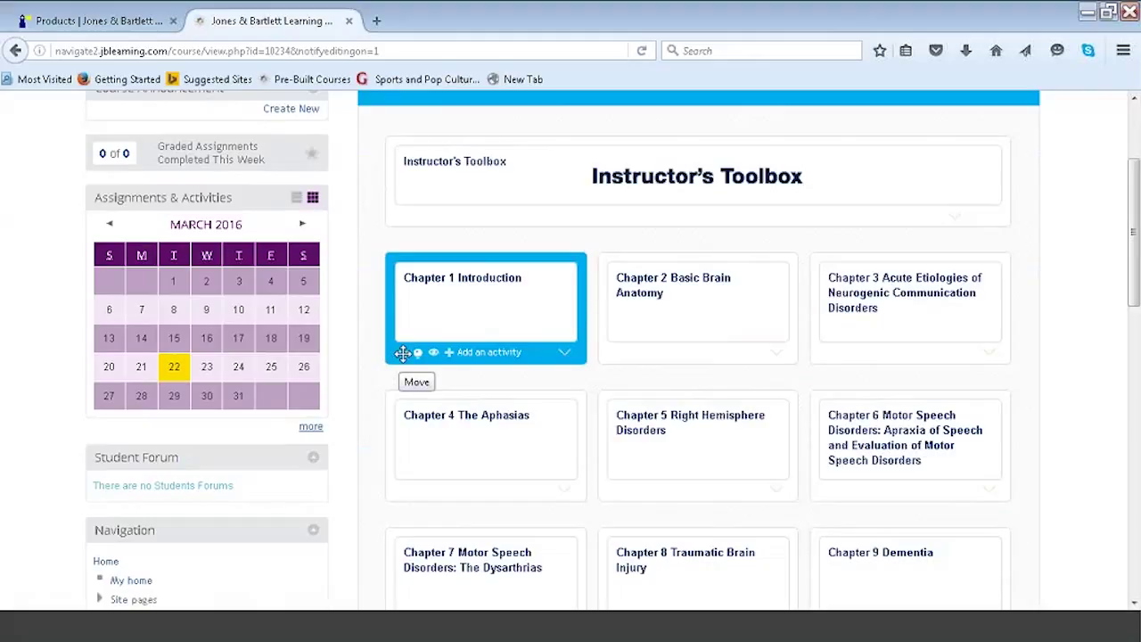
pyautogui.moveTo(403, 353); pyautogui.dragTo(401, 351)
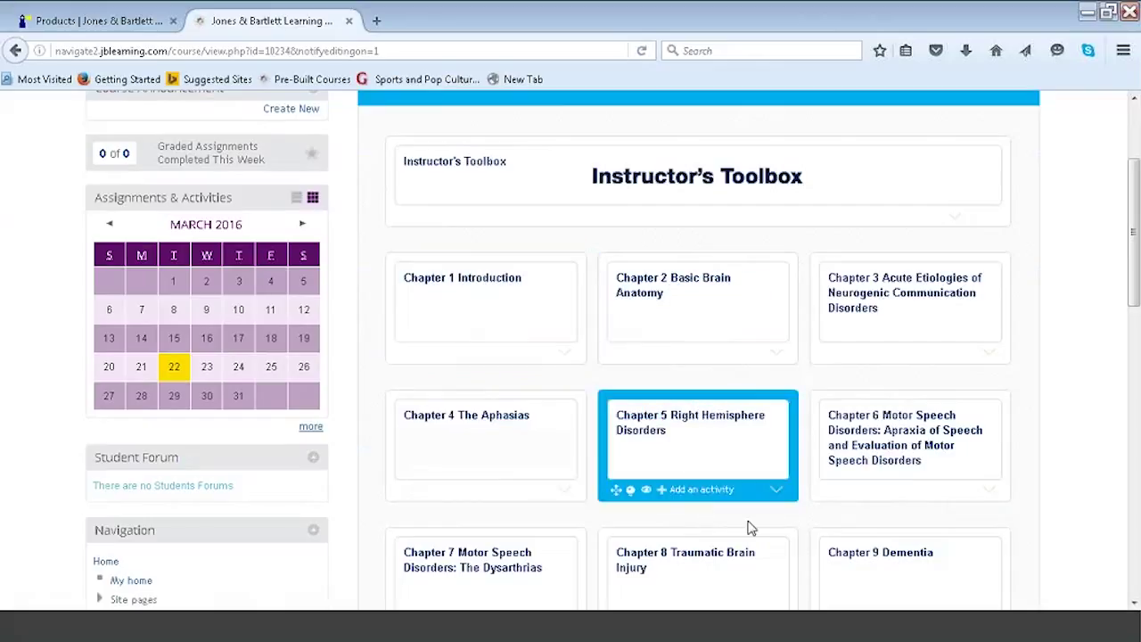
pyautogui.moveTo(827, 491); pyautogui.dragTo(416, 482)
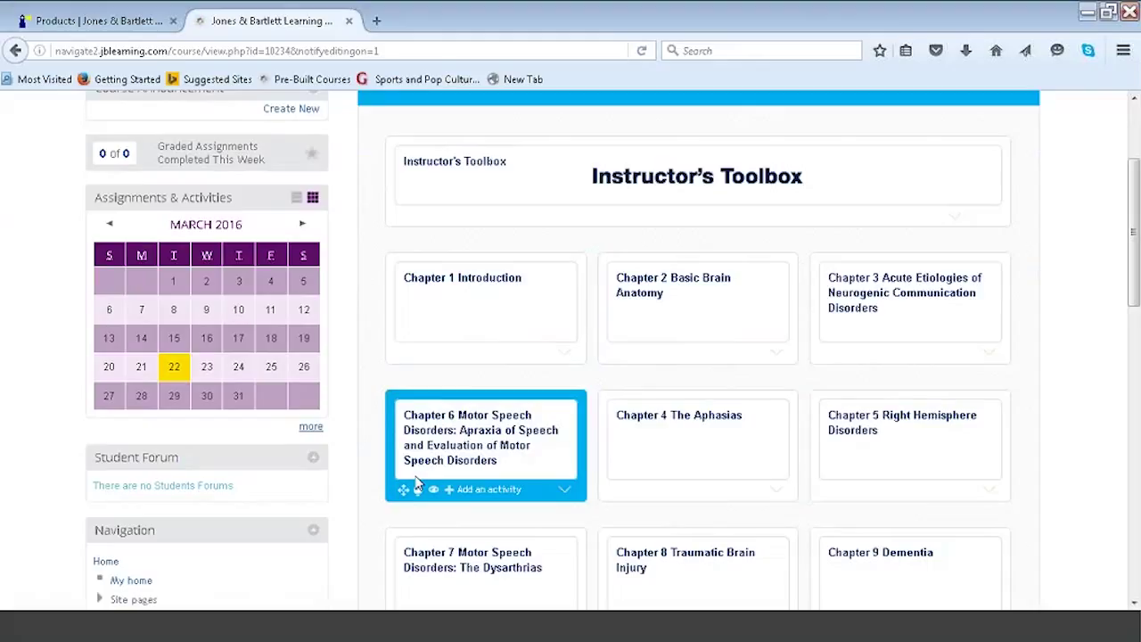
pyautogui.click(567, 492)
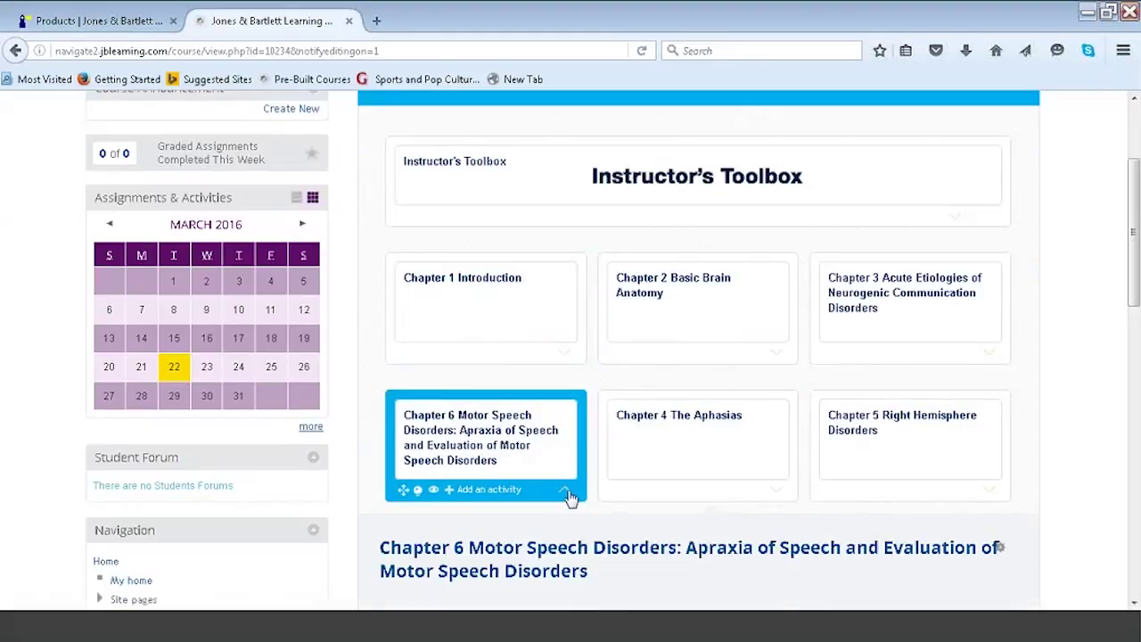
pyautogui.moveTo(1135, 240); pyautogui.dragTo(1134, 339)
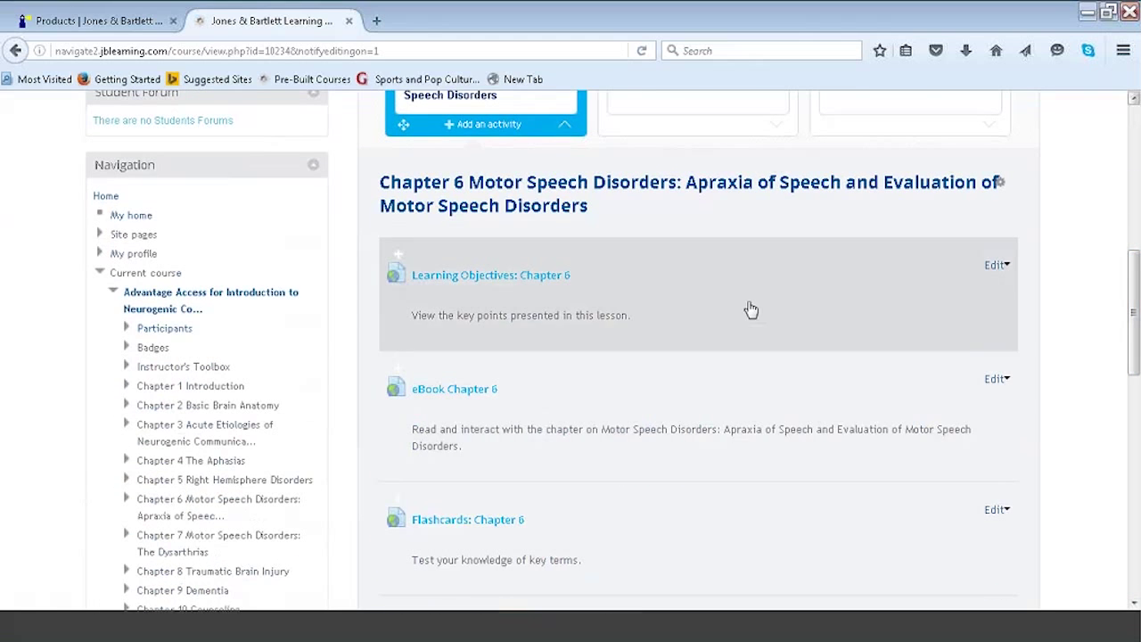
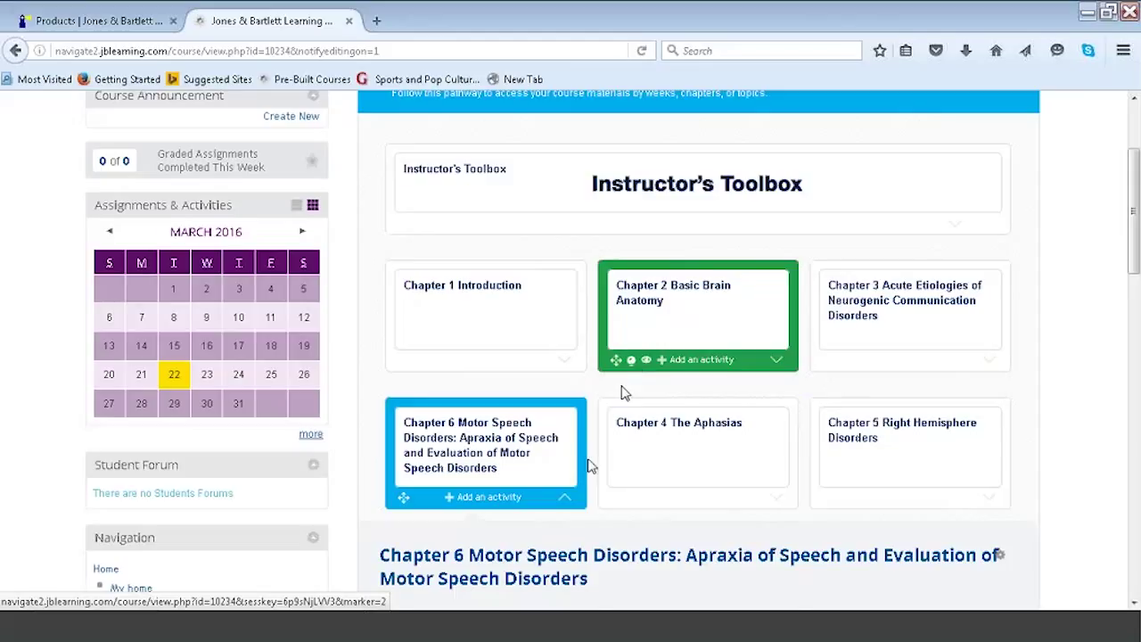
# Collapse Chapter 6 and hide the Chapter 3 Acute Etiologies topic from students.
pyautogui.click(565, 497)
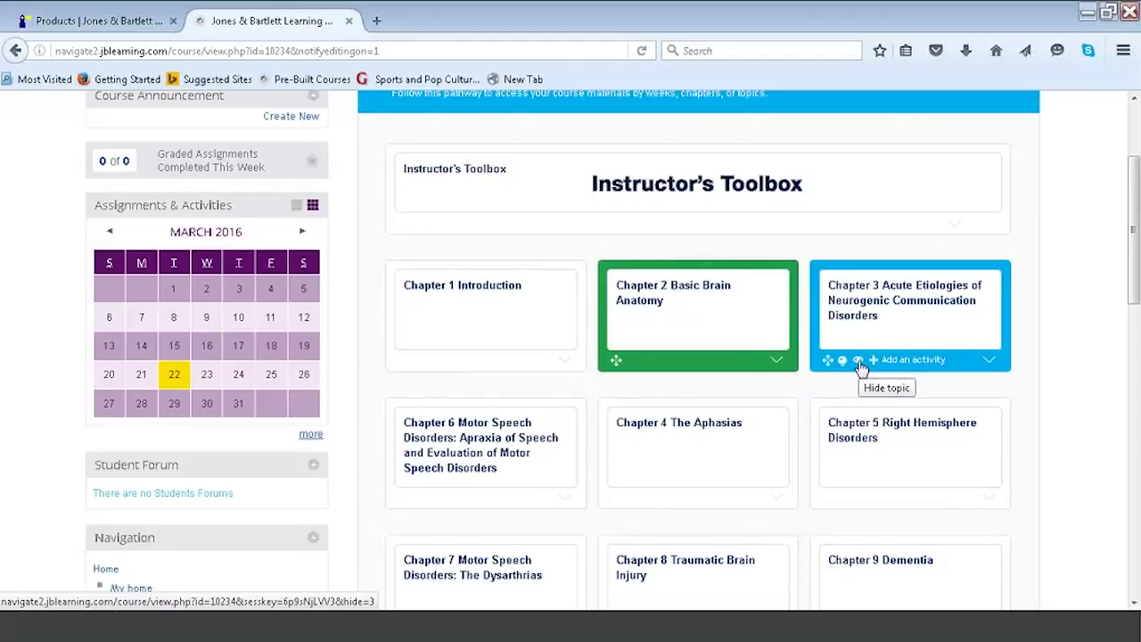
pyautogui.click(858, 361)
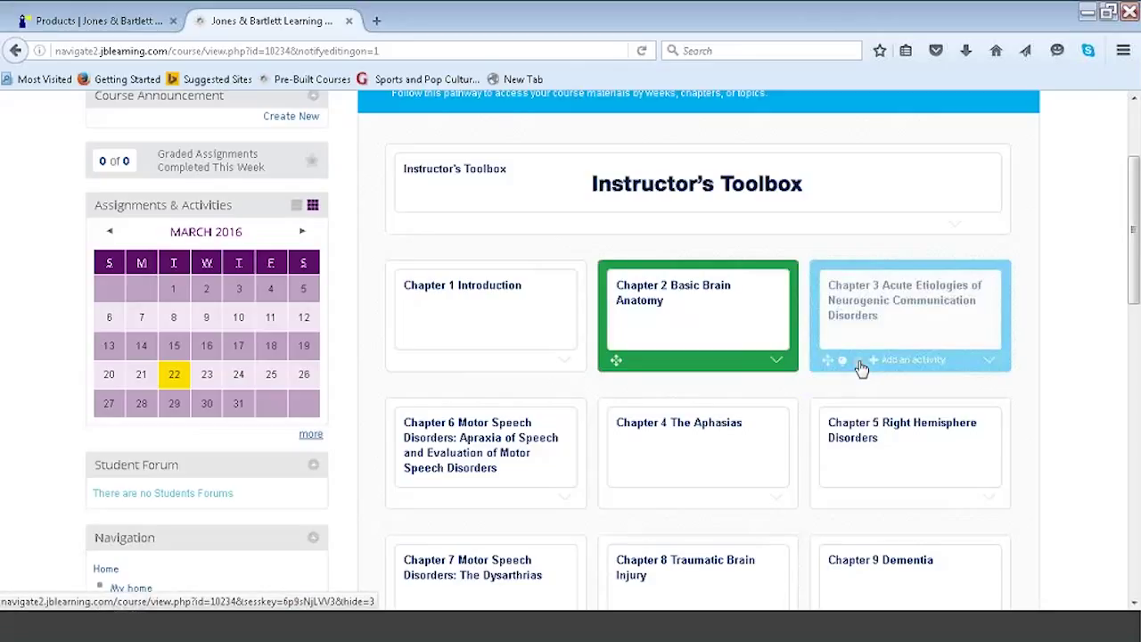
pyautogui.scroll(-1, 613, 349)
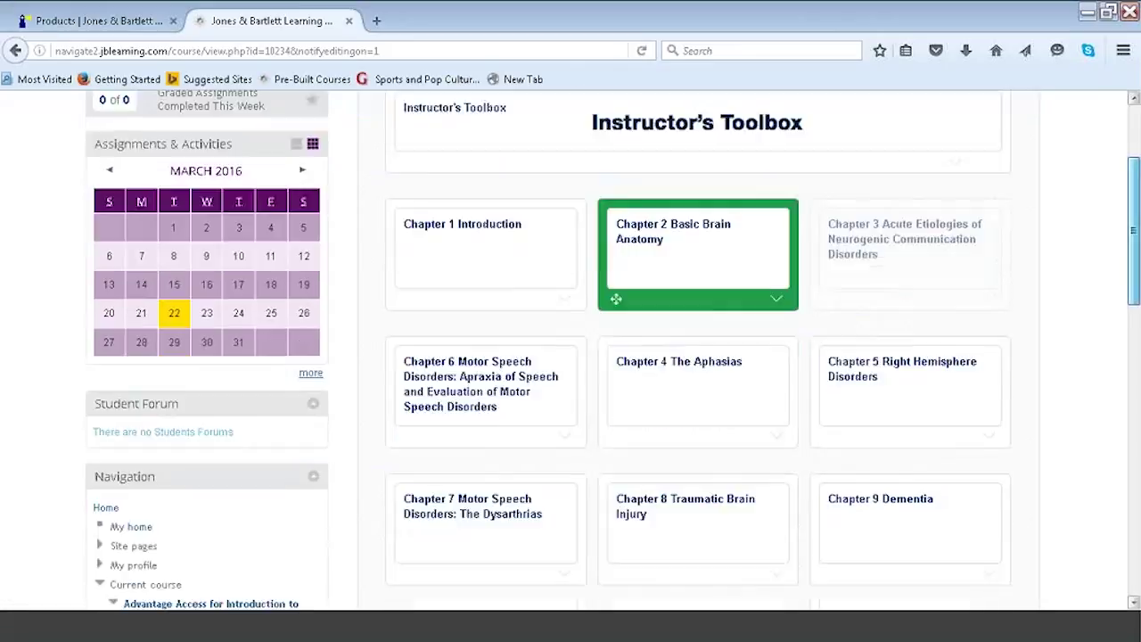
pyautogui.scroll(-1, 607, 348)
# Expand Chapter 6 and drag Learning Objectives: Chapter 6 below eBook Chapter 6.
pyautogui.click(568, 366)
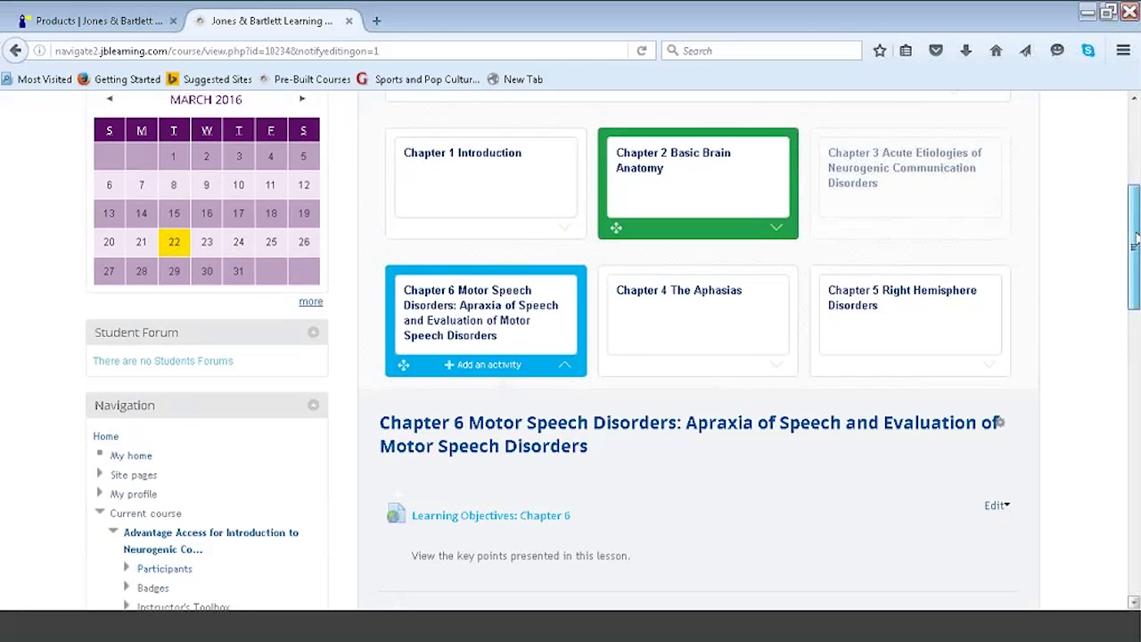
pyautogui.moveTo(1135, 239); pyautogui.dragTo(1136, 307)
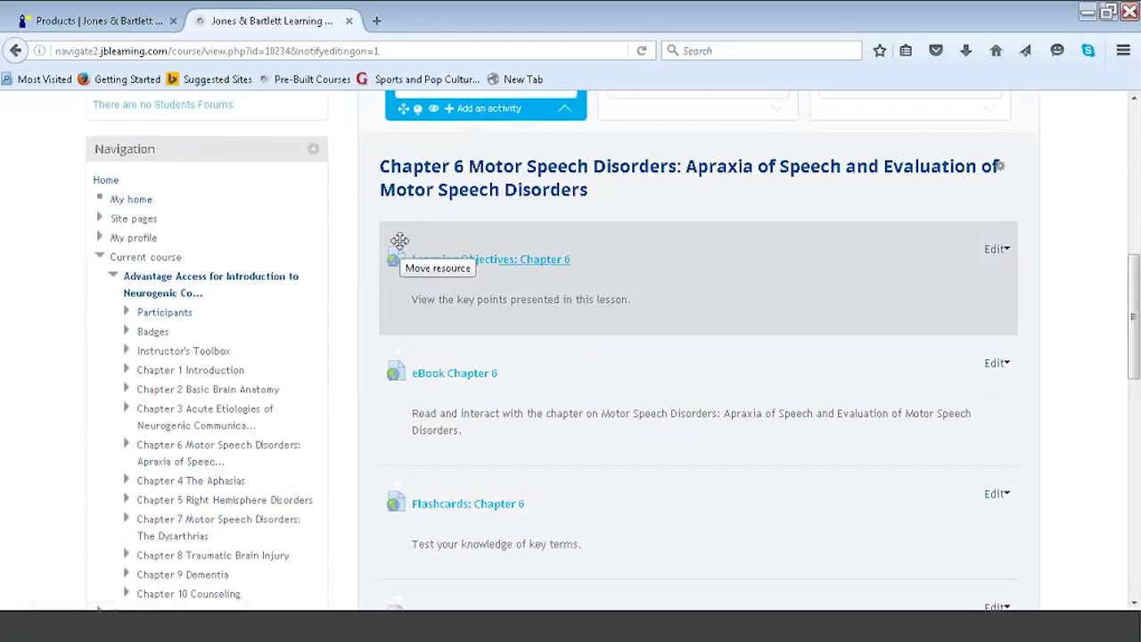
pyautogui.moveTo(400, 240); pyautogui.dragTo(391, 489)
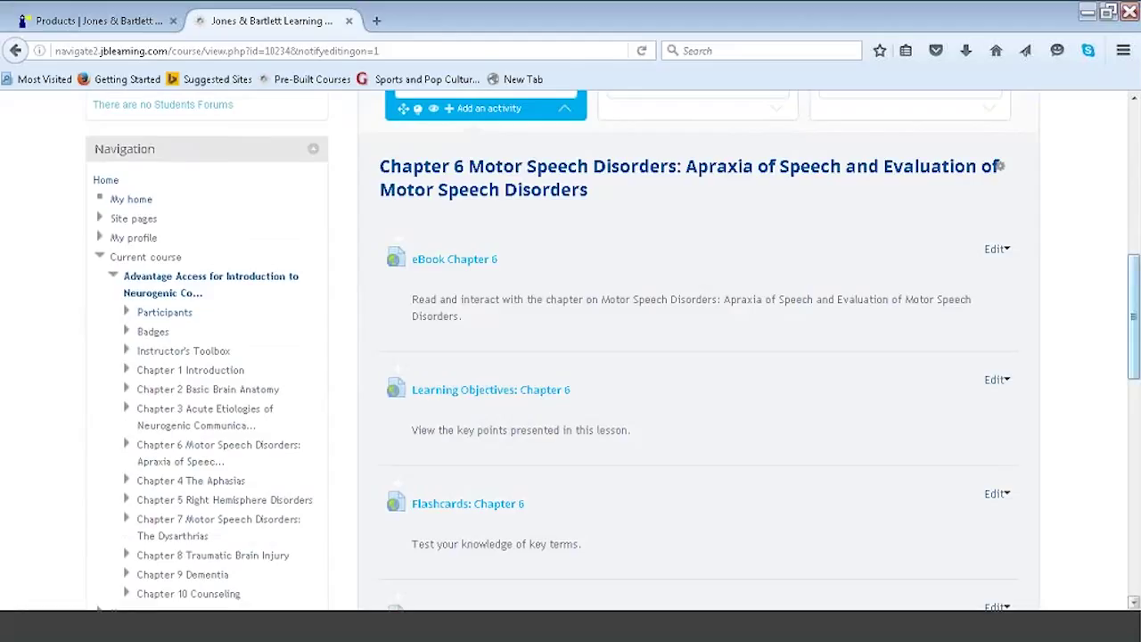
pyautogui.scroll(3, 1132, 294)
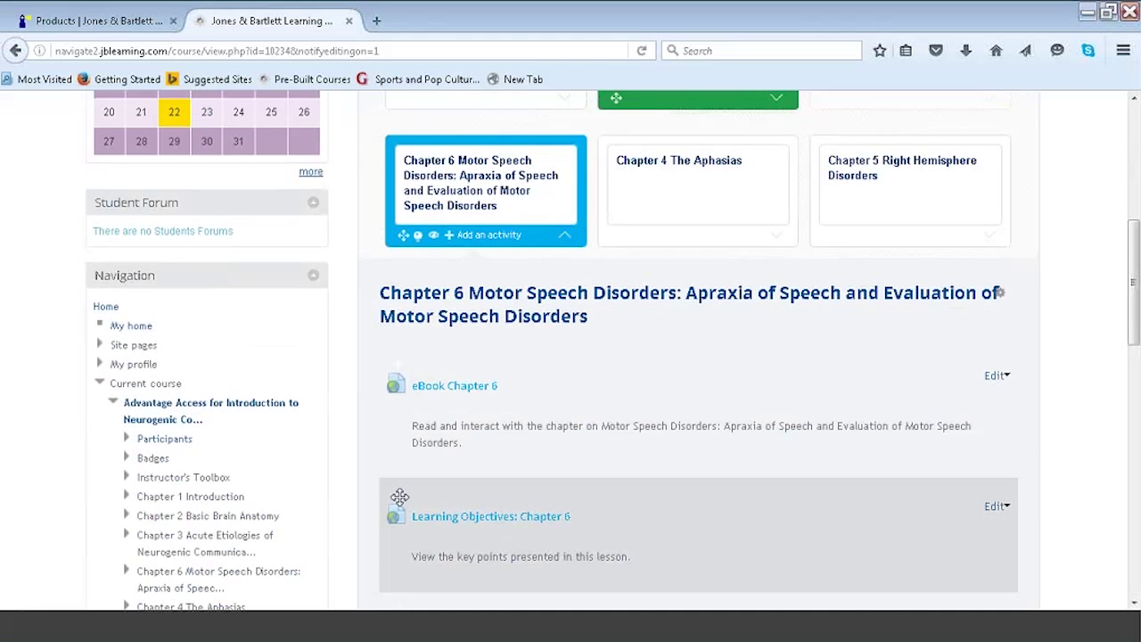
pyautogui.moveTo(393, 493); pyautogui.dragTo(298, 502)
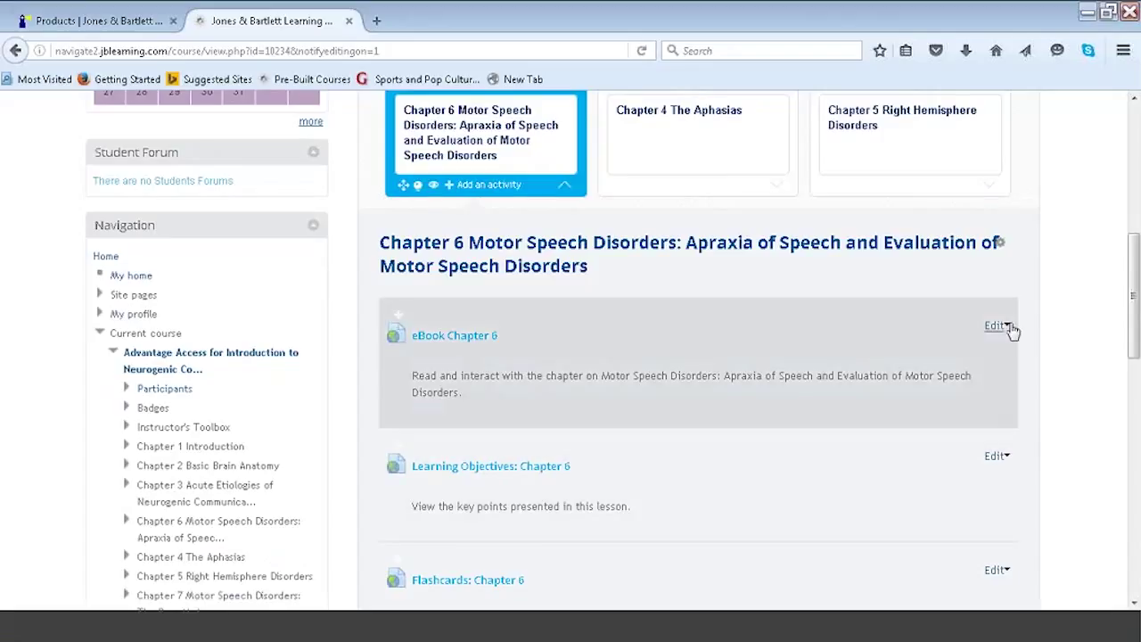
# Hide Learning Objectives: Chapter 6 from students via its Edit menu.
pyautogui.click(998, 327)
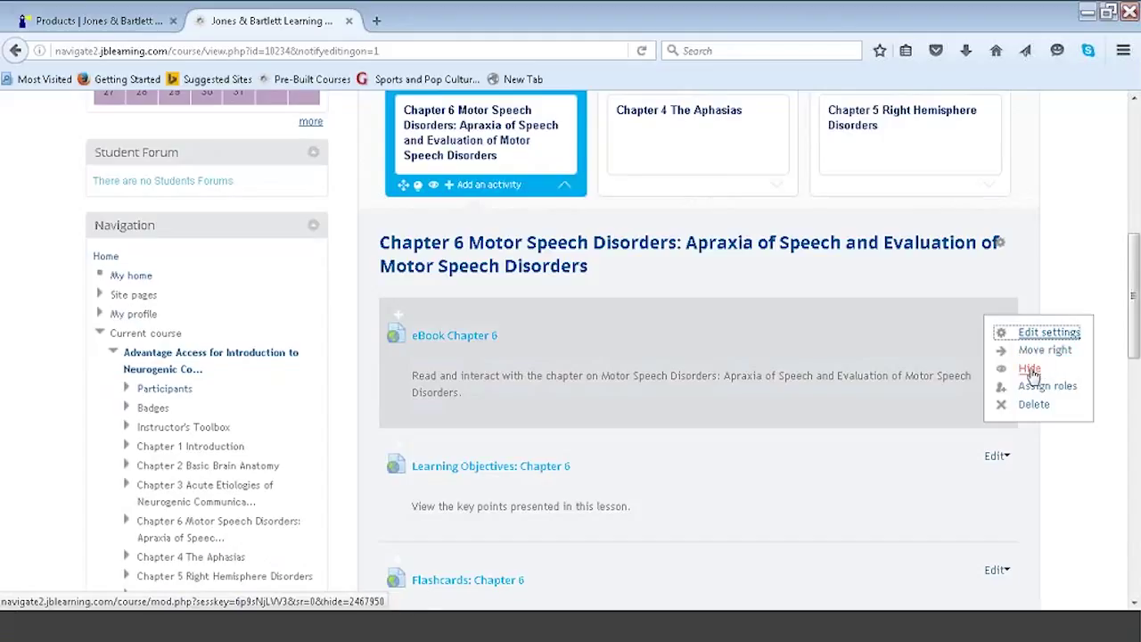
pyautogui.moveTo(1134, 305); pyautogui.dragTo(1136, 337)
pyautogui.click(1135, 305)
pyautogui.scroll(-1, 1136, 337)
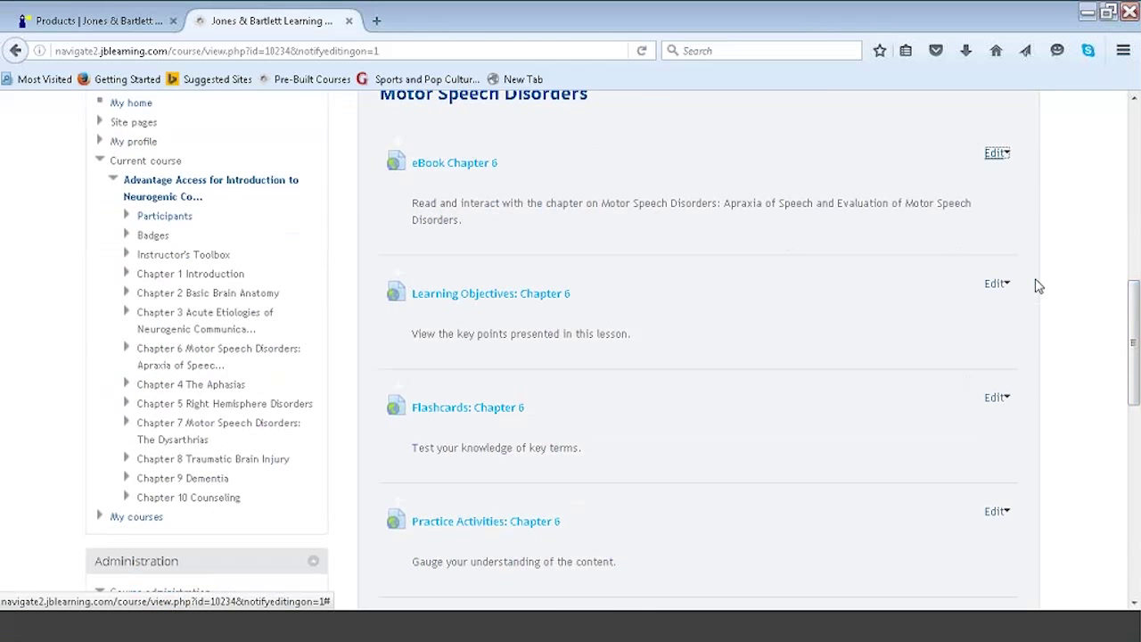
pyautogui.click(997, 283)
pyautogui.click(1029, 326)
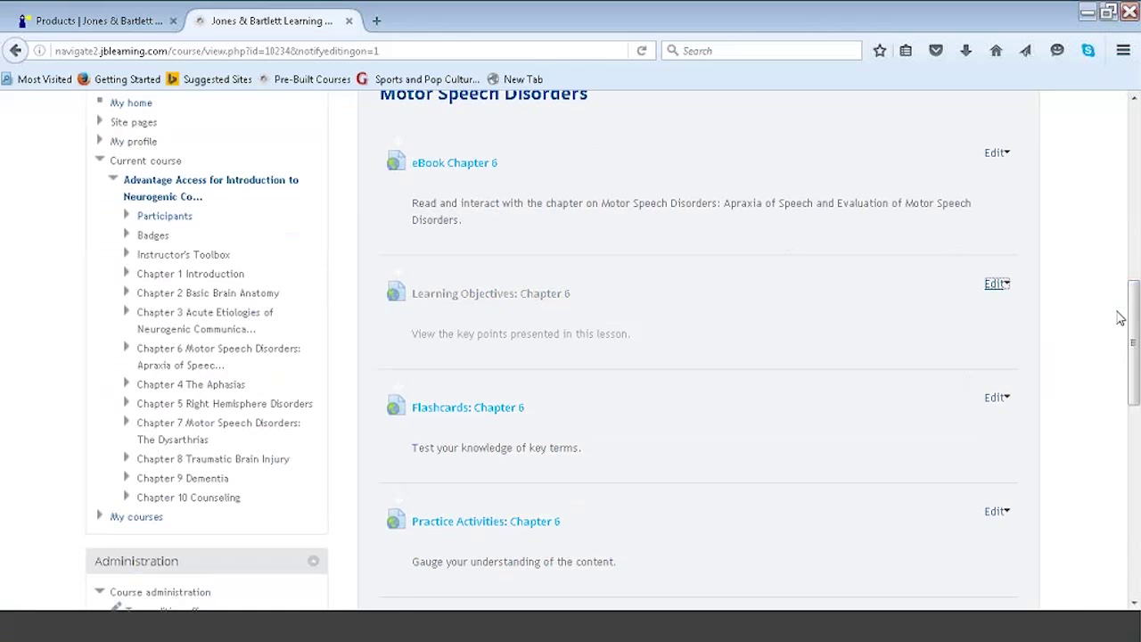
# Hide Lecture Outlines: Chapter 6 and Slides: Chapter 6 from students.
pyautogui.moveTo(1134, 344); pyautogui.dragTo(1134, 451)
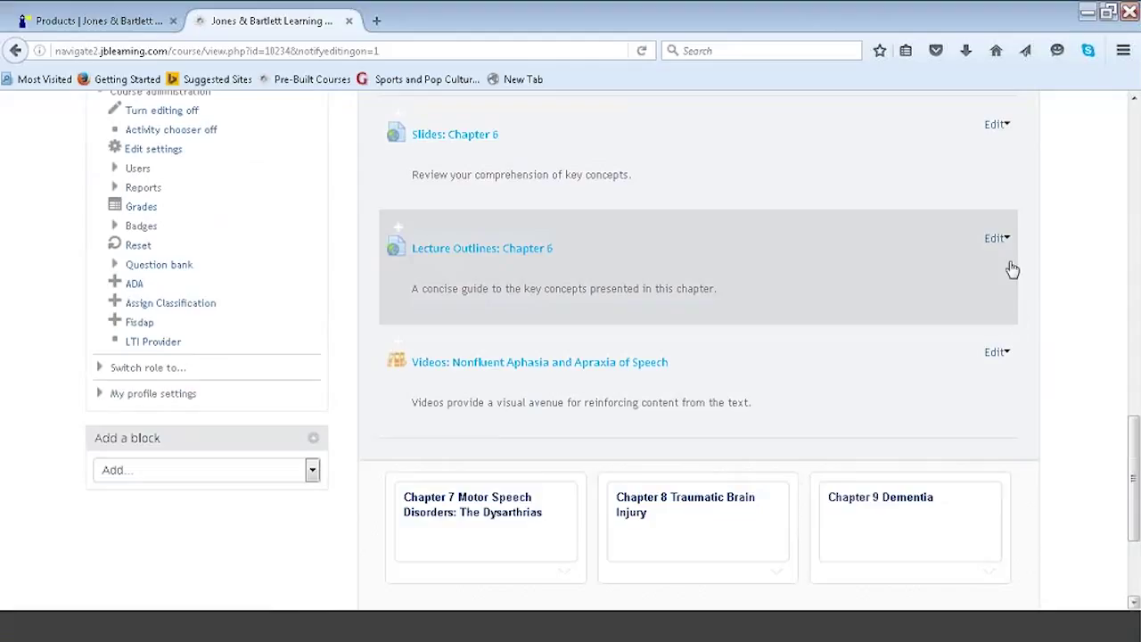
pyautogui.click(1005, 241)
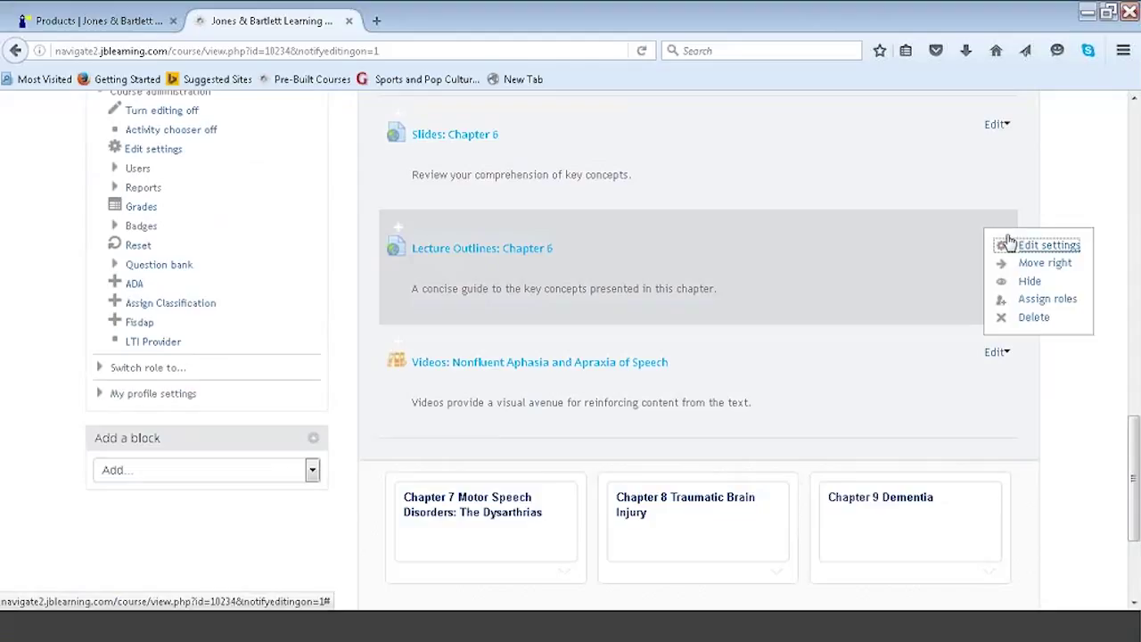
pyautogui.click(1025, 283)
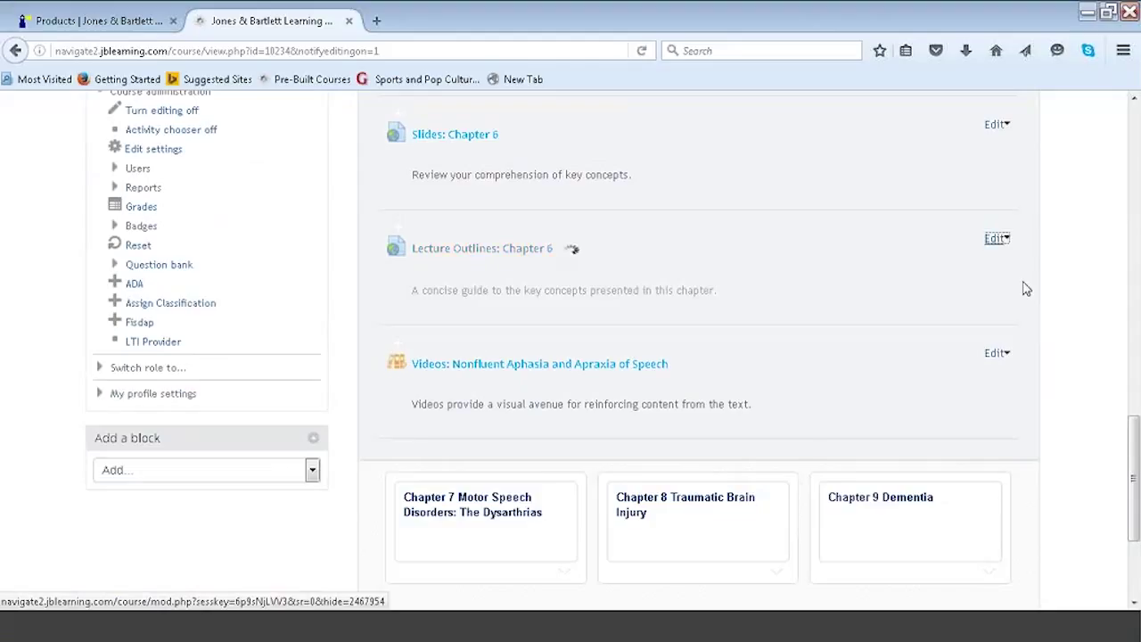
pyautogui.click(1007, 126)
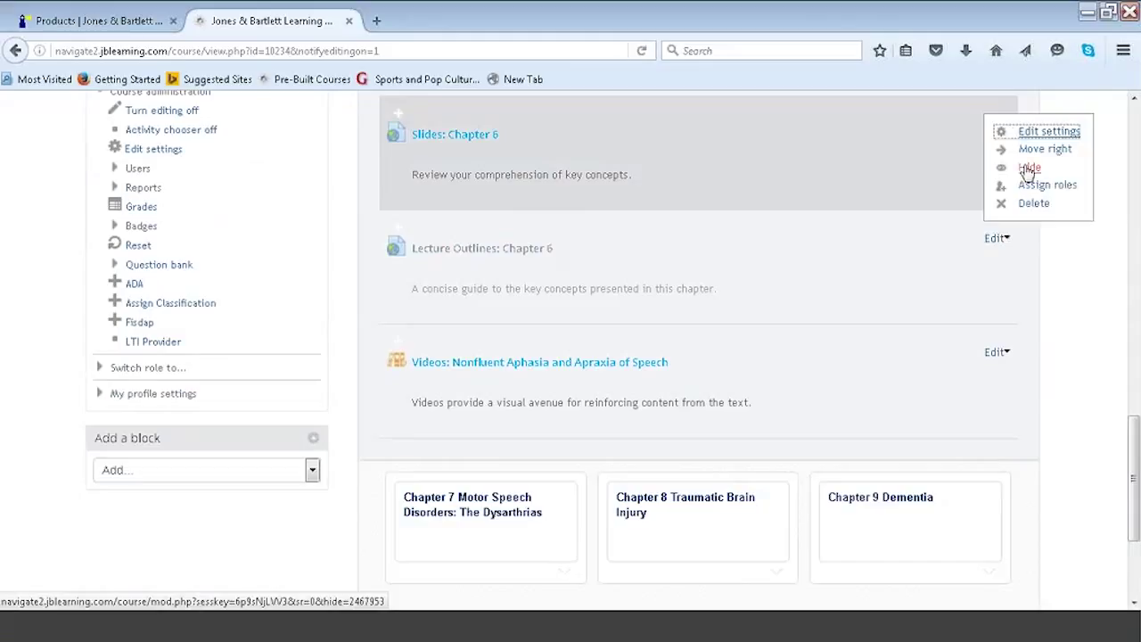
pyautogui.click(1025, 170)
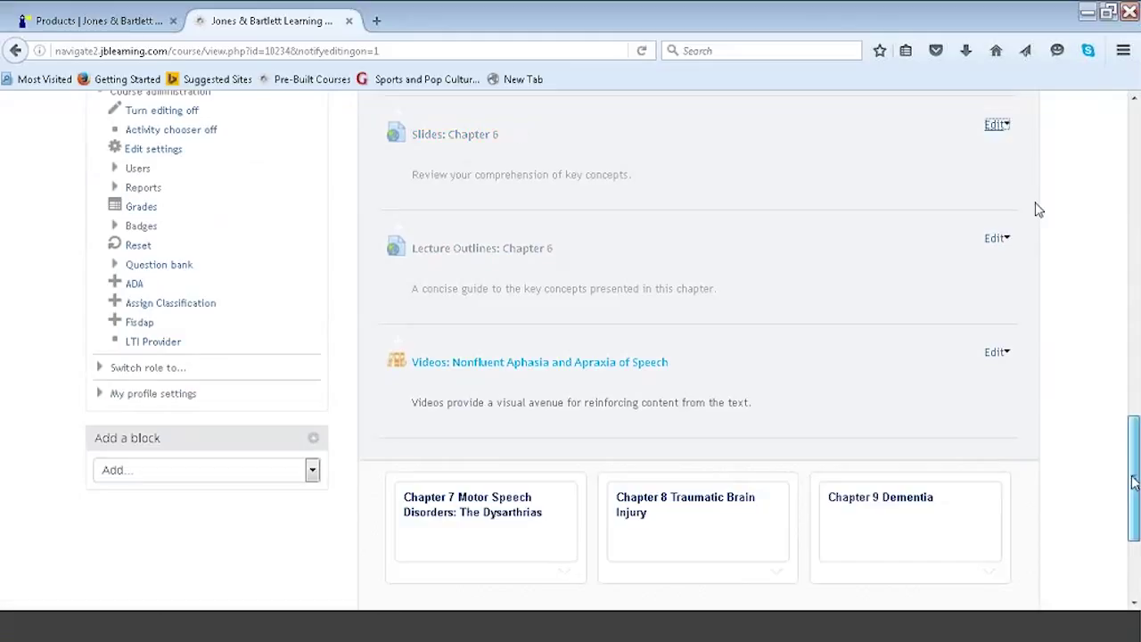
# Check the Learning Objectives visibility options and collapse the Chapter 6 section.
pyautogui.moveTo(1134, 481); pyautogui.dragTo(1134, 356)
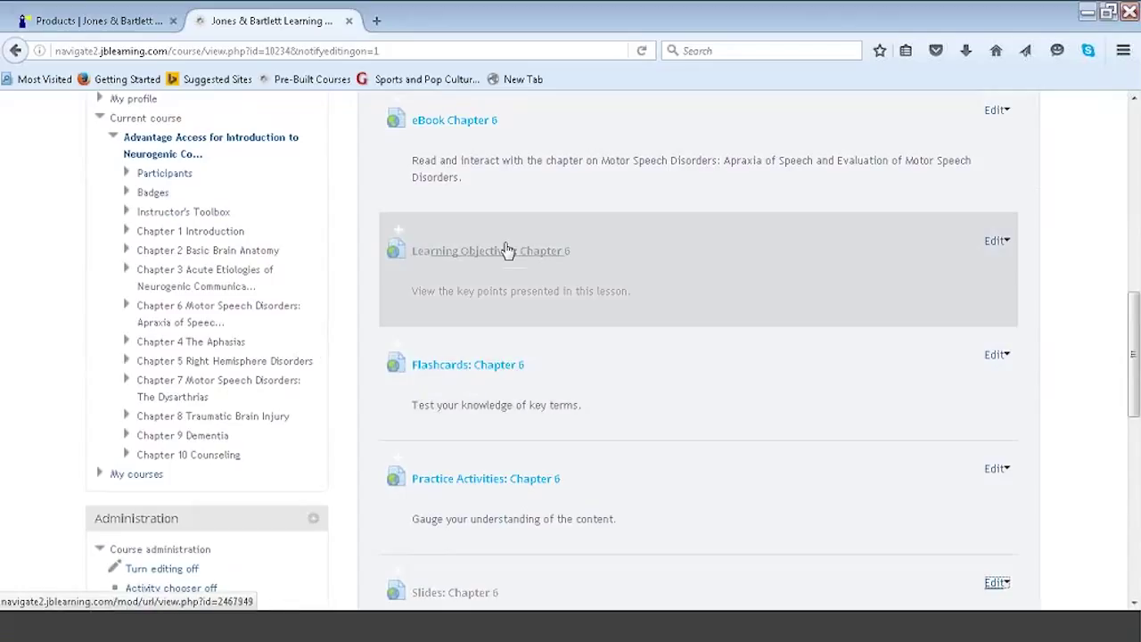
pyautogui.click(995, 241)
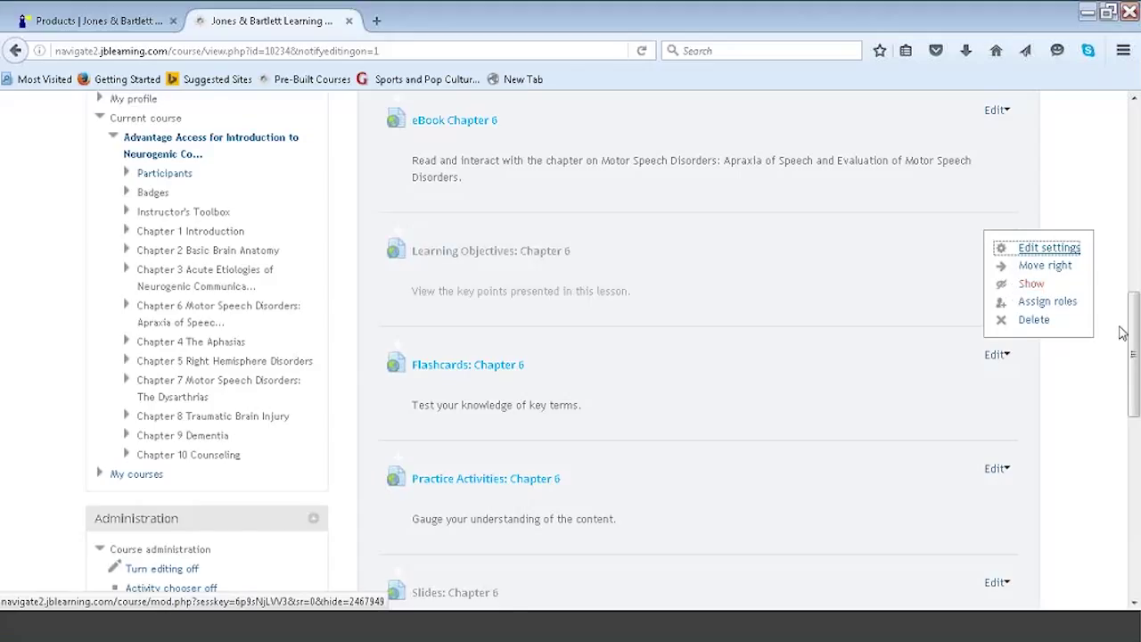
pyautogui.scroll(5, 1000, 280)
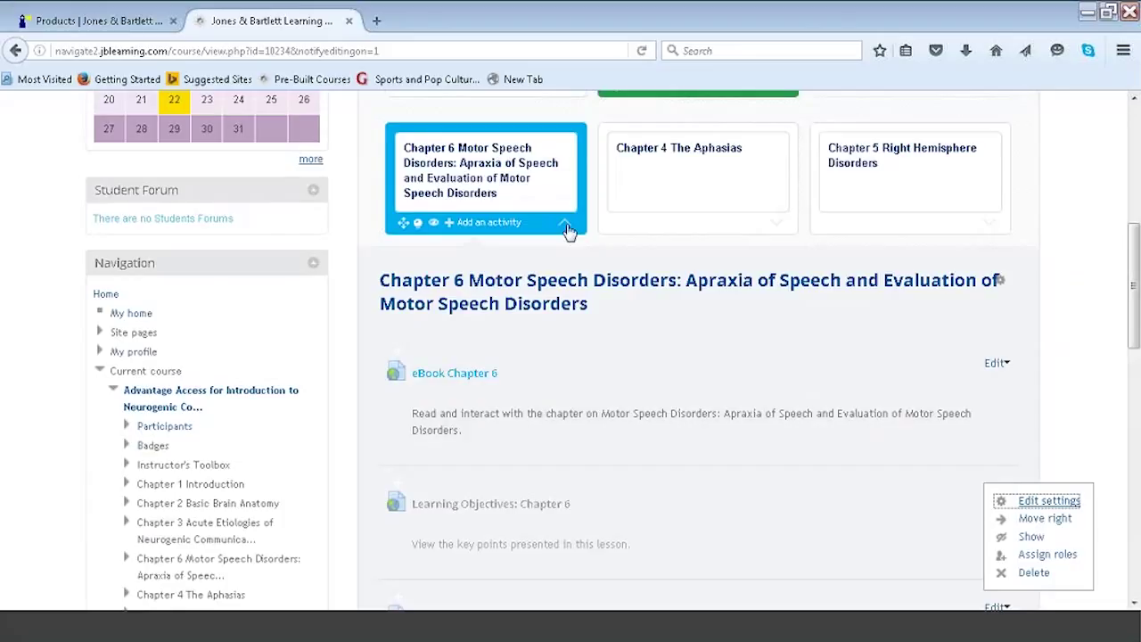
pyautogui.click(564, 222)
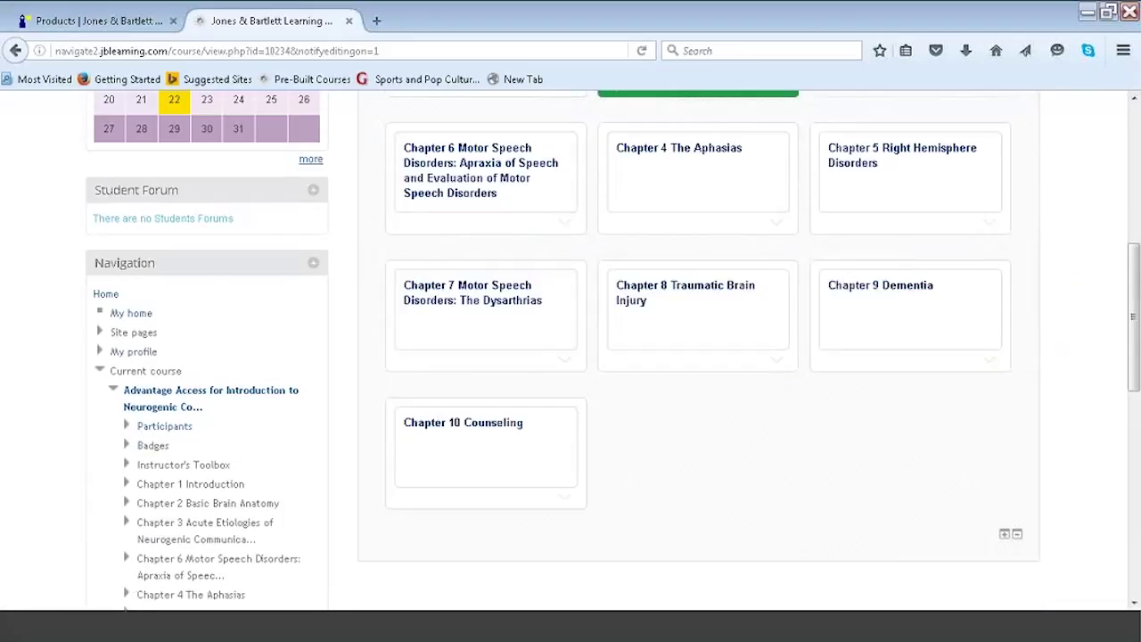
# Switch role to Student from the Administration block's Switch role to... list.
pyautogui.moveTo(1135, 297); pyautogui.dragTo(1127, 539)
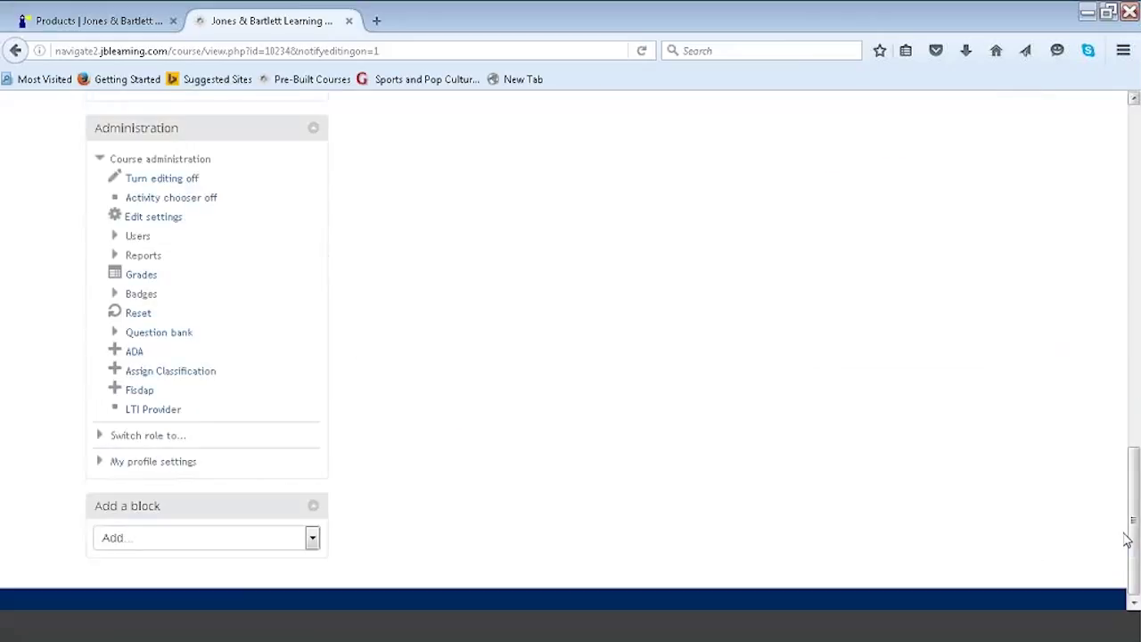
pyautogui.click(156, 436)
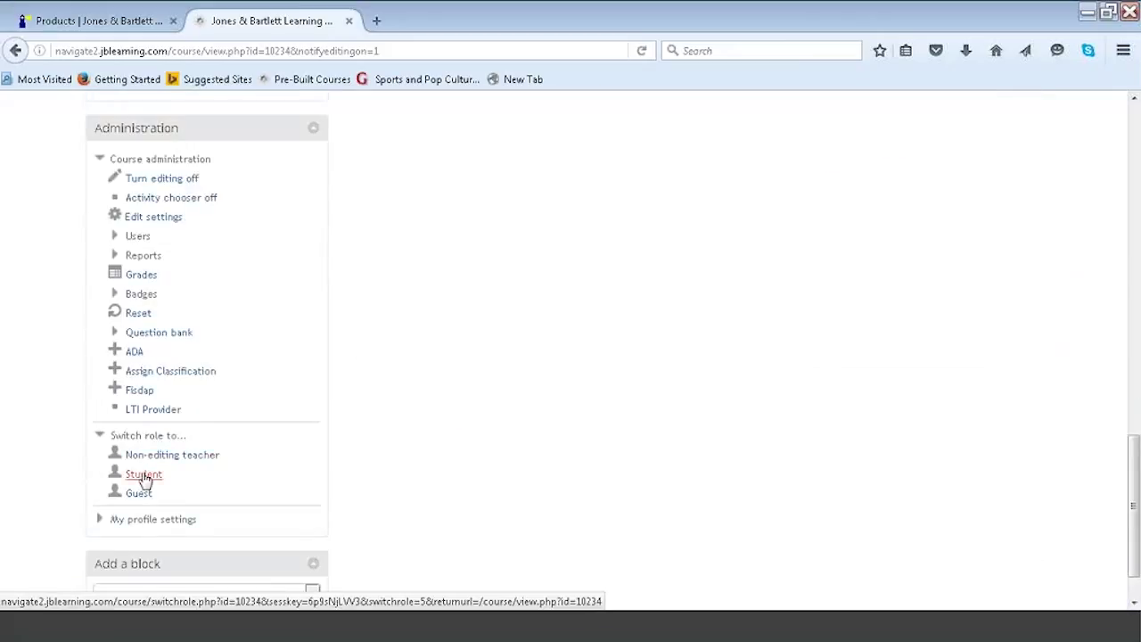
pyautogui.click(145, 478)
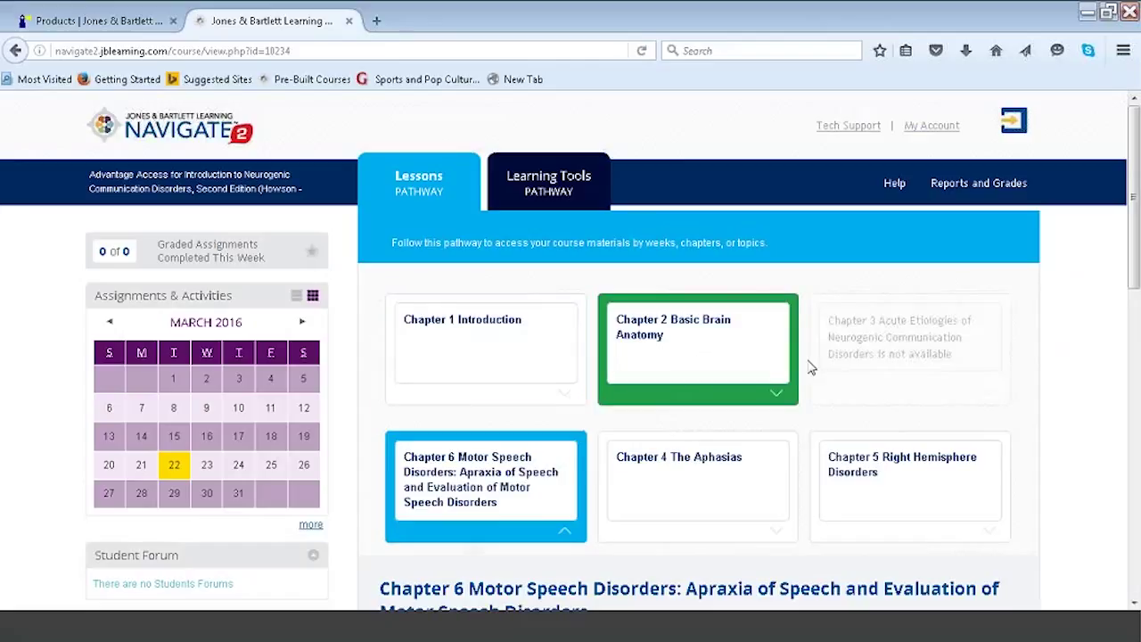
pyautogui.tripleClick(983, 395)
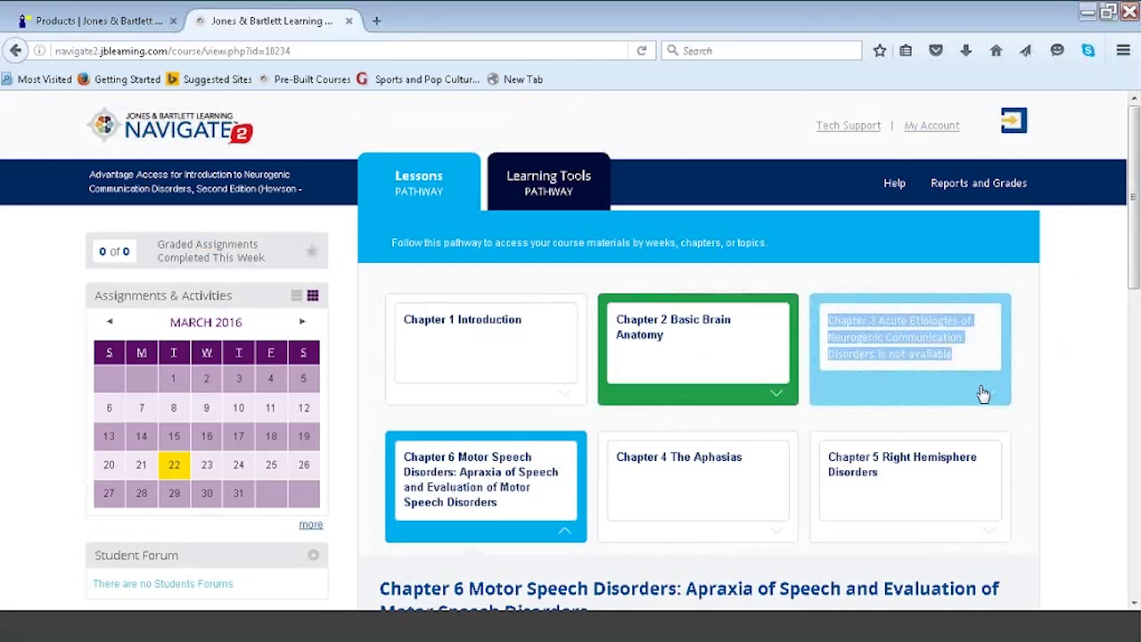
pyautogui.doubleClick(929, 354)
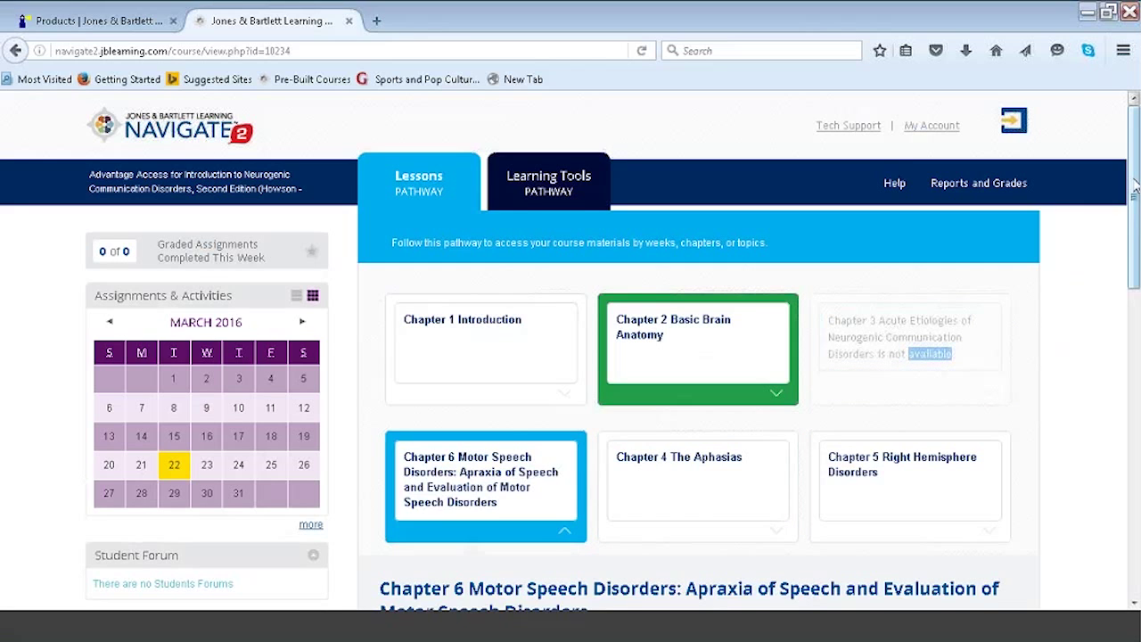
pyautogui.scroll(-4, 1133, 232)
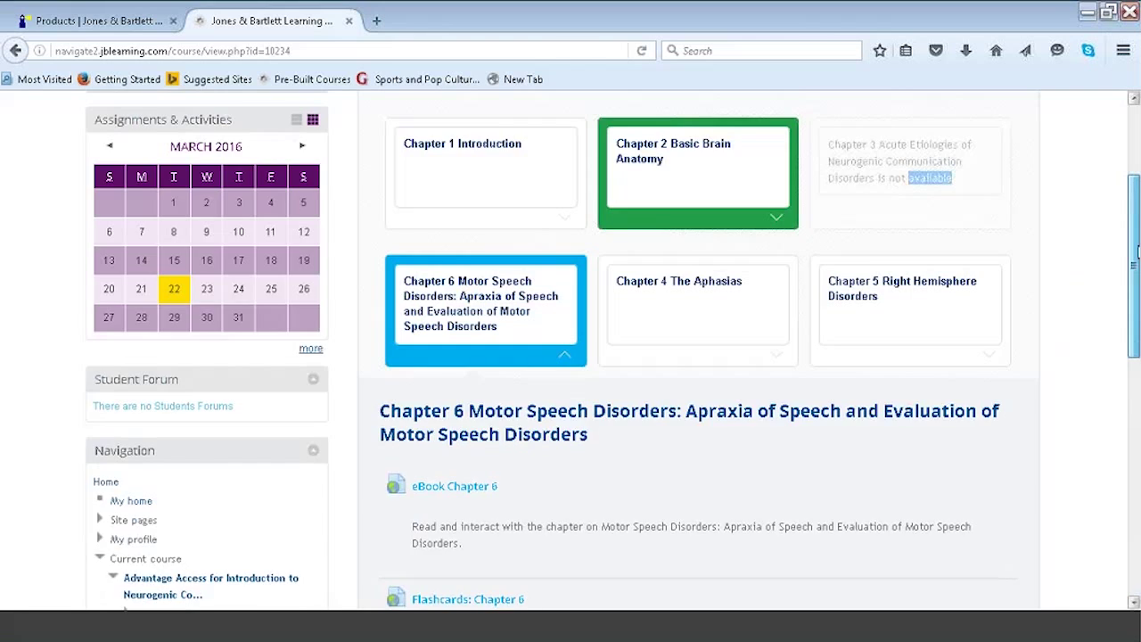
pyautogui.scroll(-3, 1136, 314)
pyautogui.moveTo(1135, 314); pyautogui.dragTo(1135, 382)
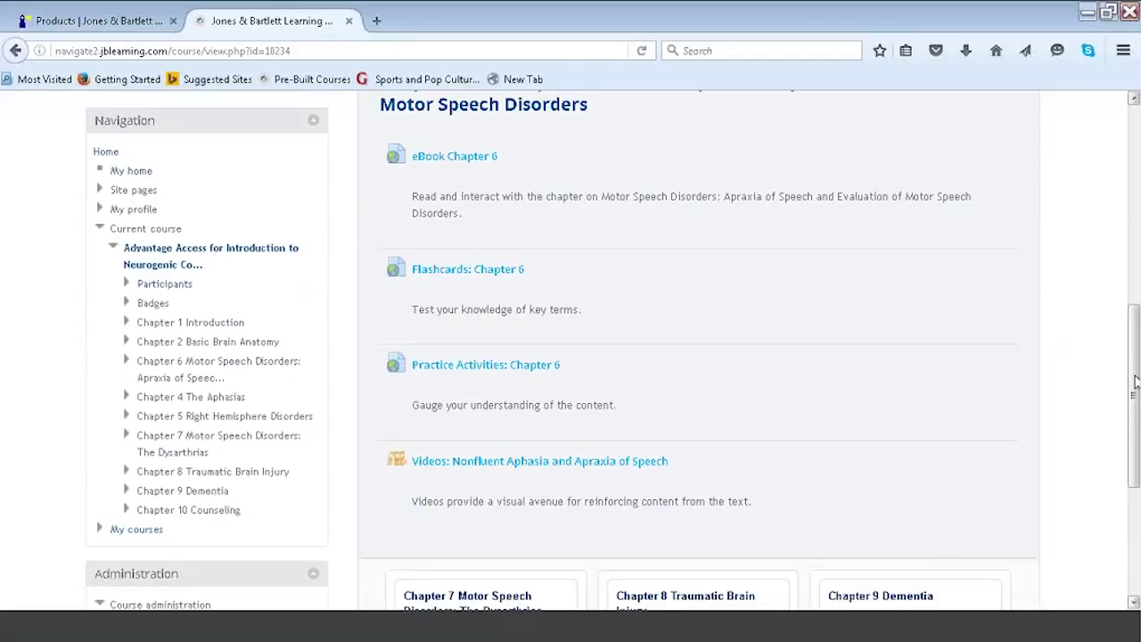
pyautogui.moveTo(1135, 382); pyautogui.dragTo(1136, 170)
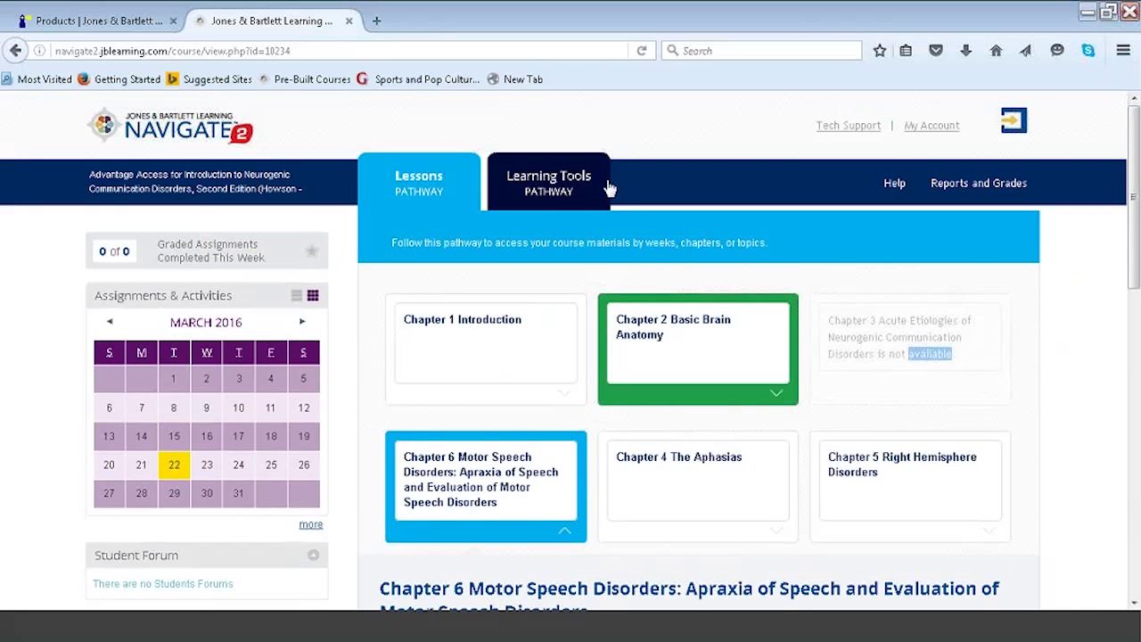
# Open the Learning Tools pathway and expand Study Center's Learning Objectives by chapter.
pyautogui.click(608, 187)
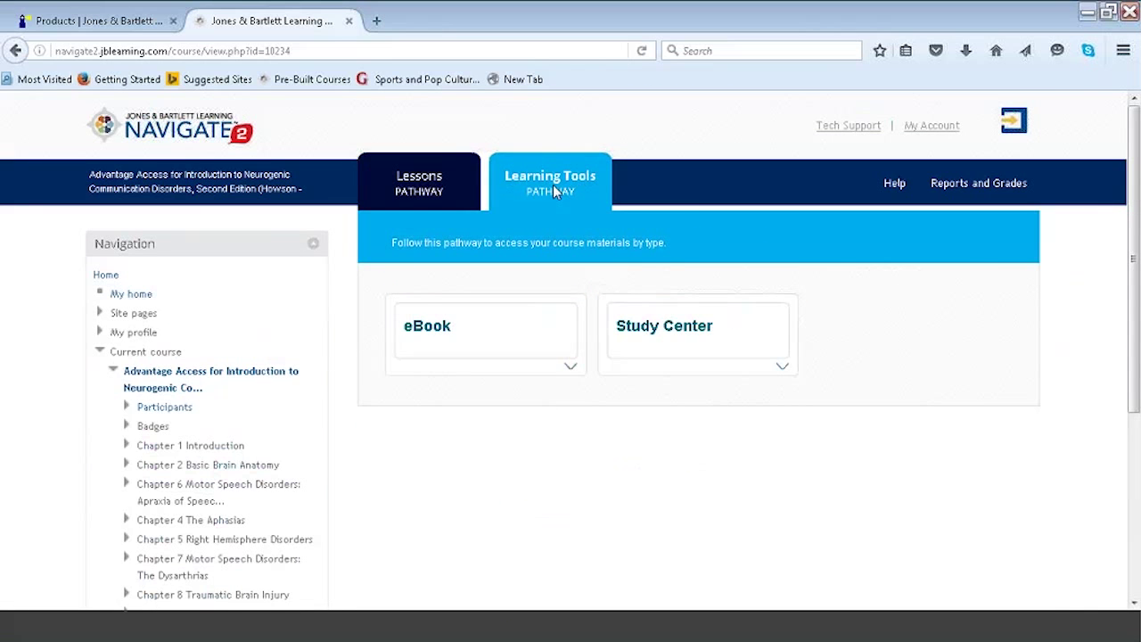
pyautogui.click(787, 371)
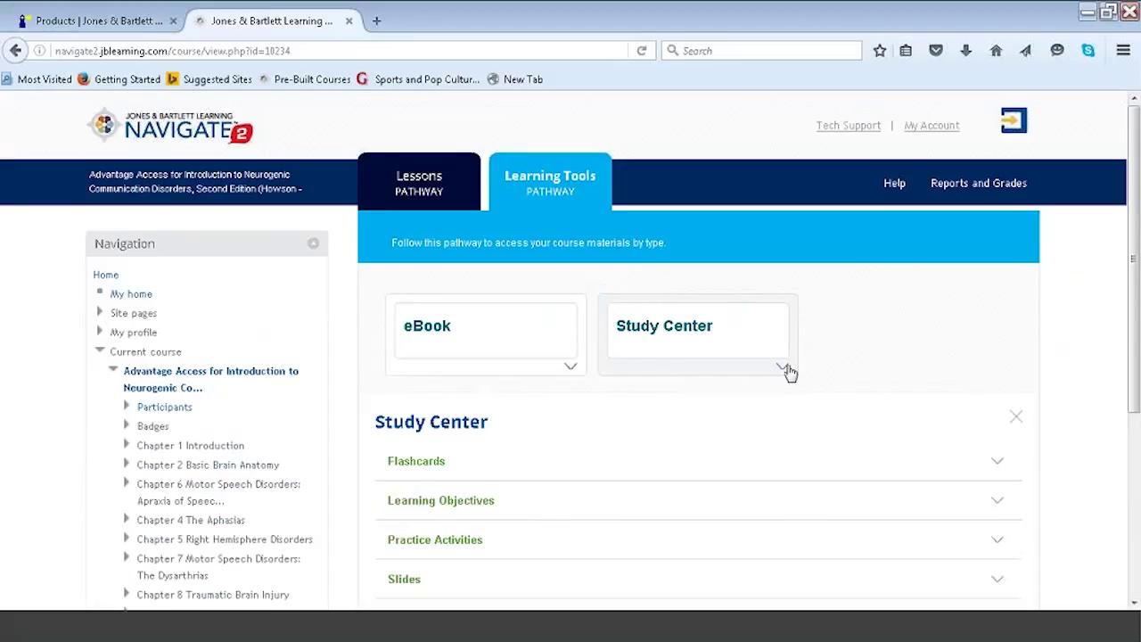
pyautogui.scroll(-2, 1089, 345)
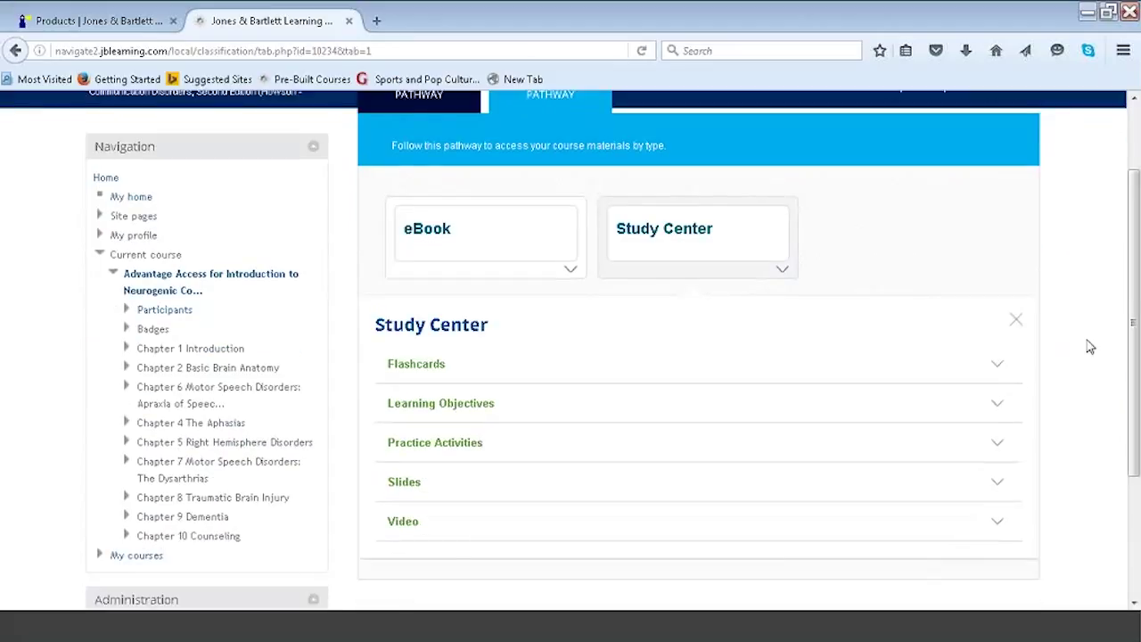
pyautogui.click(992, 404)
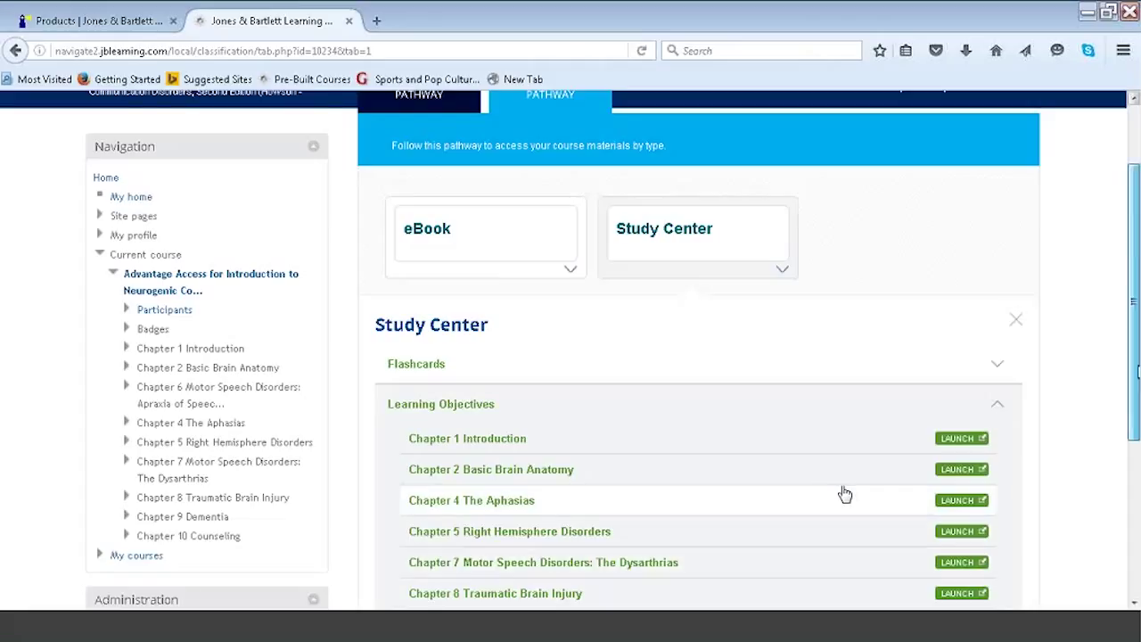
# Go back to the Lessons pathway and scroll through its chapter tiles.
pyautogui.scroll(2, 844, 494)
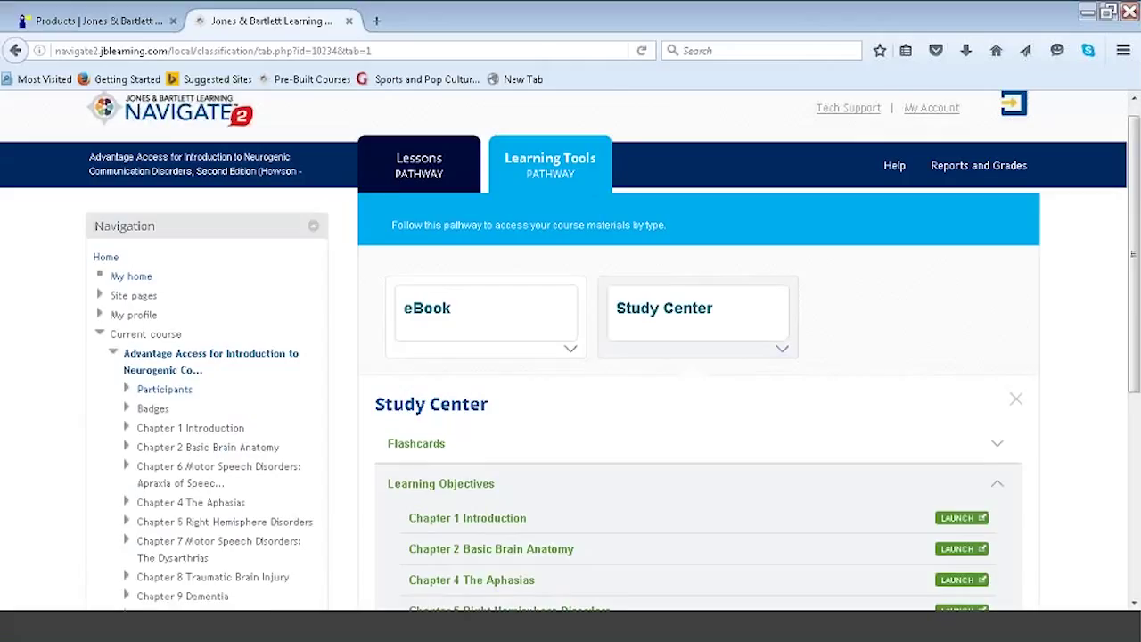
pyautogui.click(419, 165)
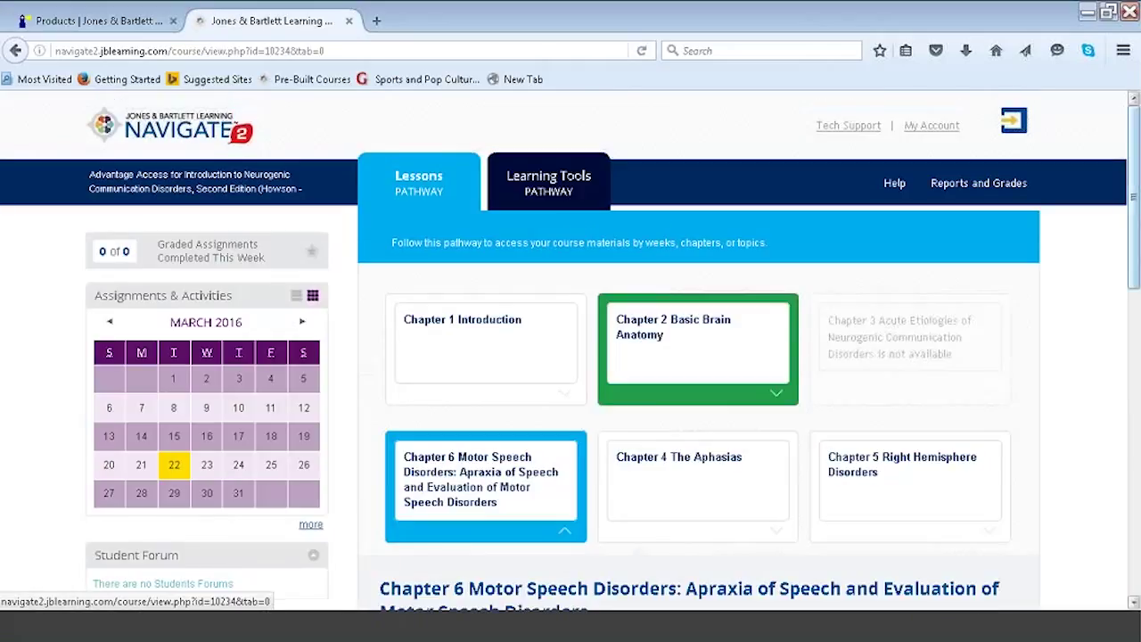
pyautogui.scroll(-10, 862, 431)
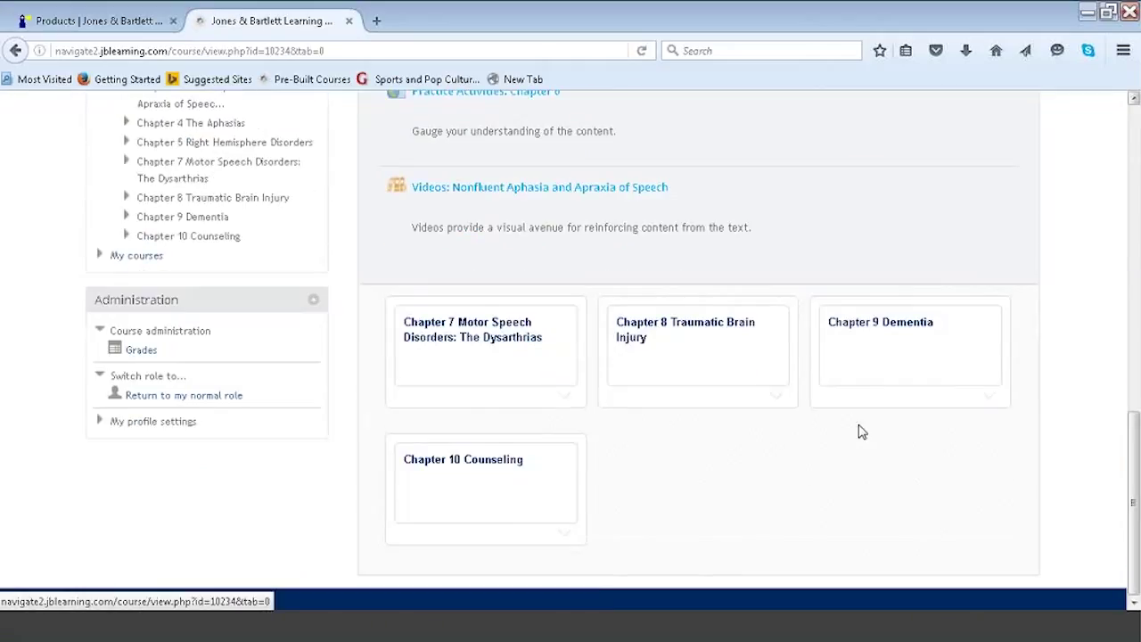
# Return to the instructor role, turn editing on, and collapse the Chapter 6 section.
pyautogui.click(197, 398)
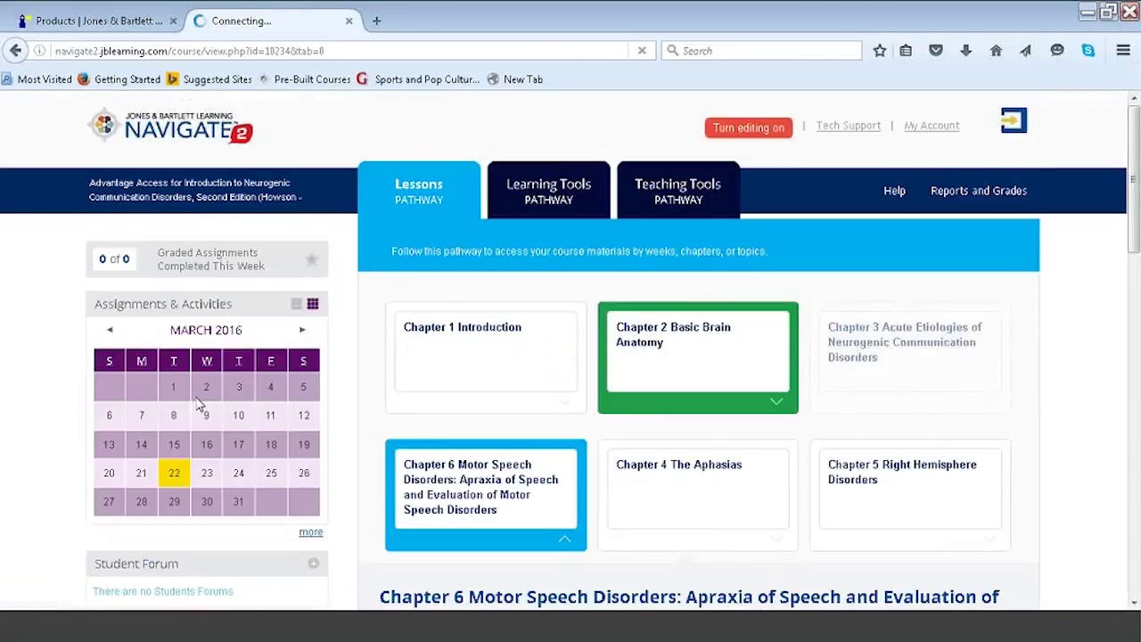
pyautogui.click(744, 131)
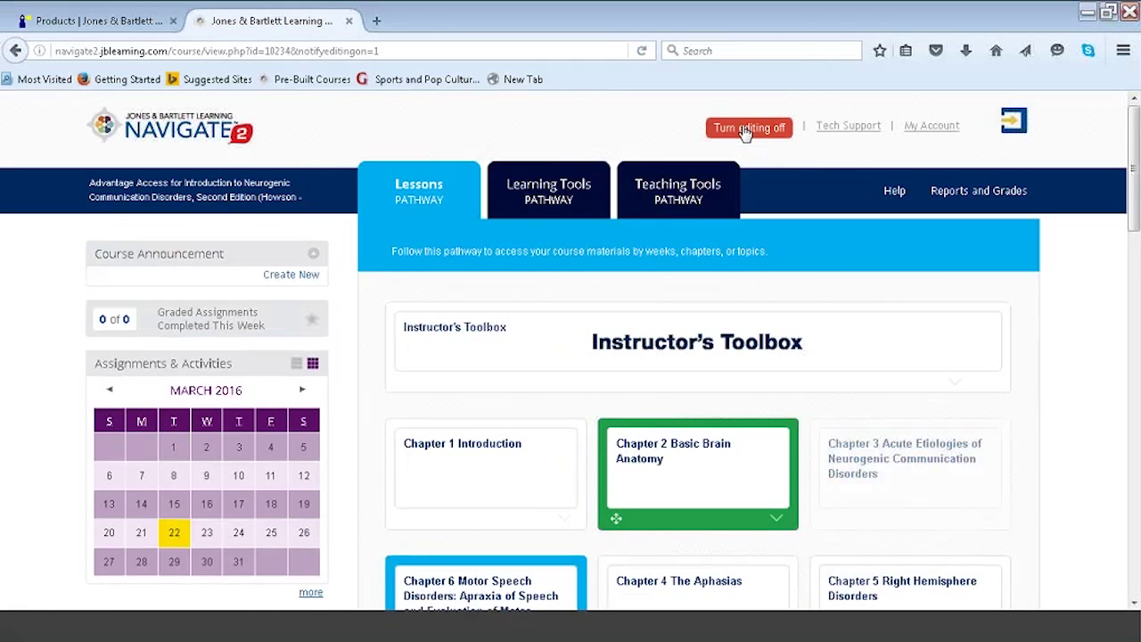
pyautogui.moveTo(1134, 178); pyautogui.dragTo(1134, 183)
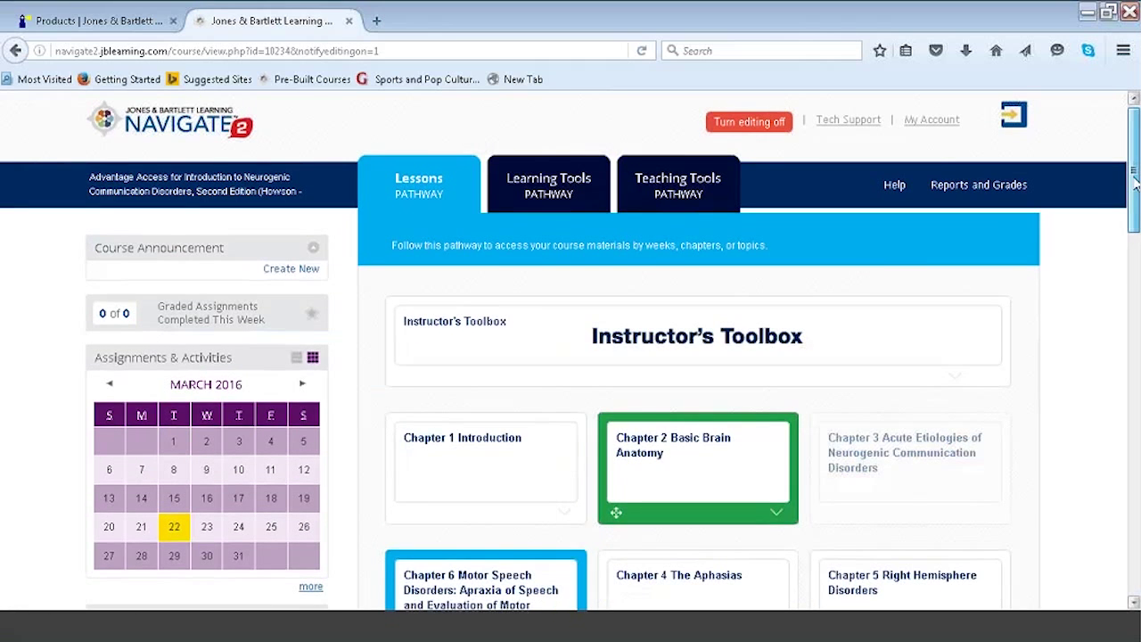
pyautogui.scroll(-3, 611, 290)
pyautogui.click(564, 381)
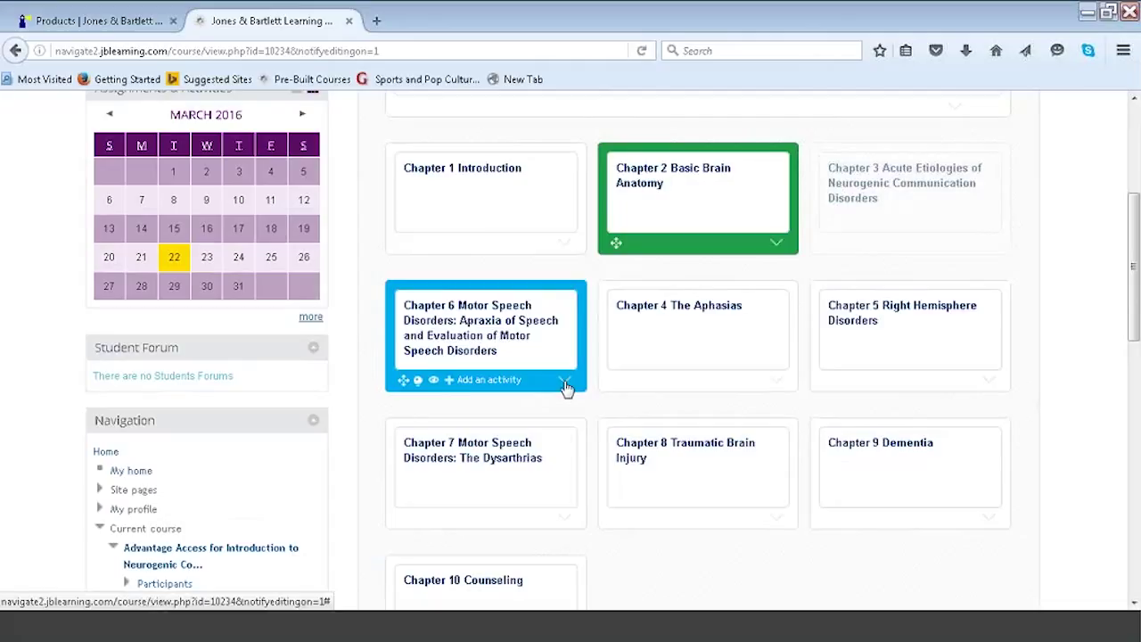
# Choose Page under Resources in Chapter 6's Add an activity list and add it.
pyautogui.click(469, 383)
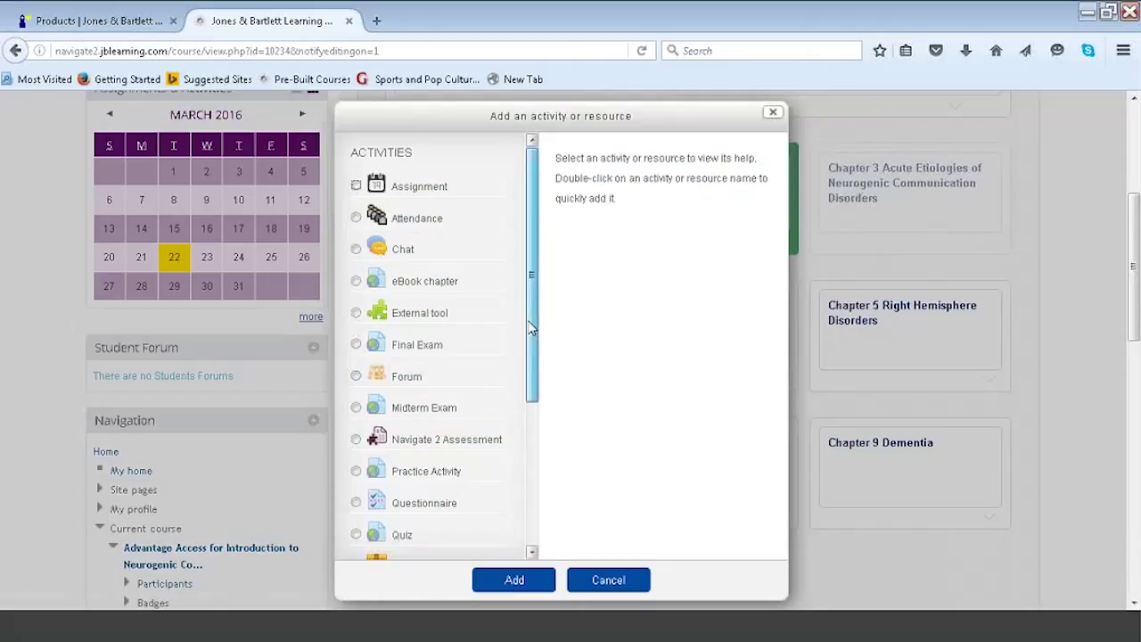
pyautogui.moveTo(530, 328); pyautogui.dragTo(527, 500)
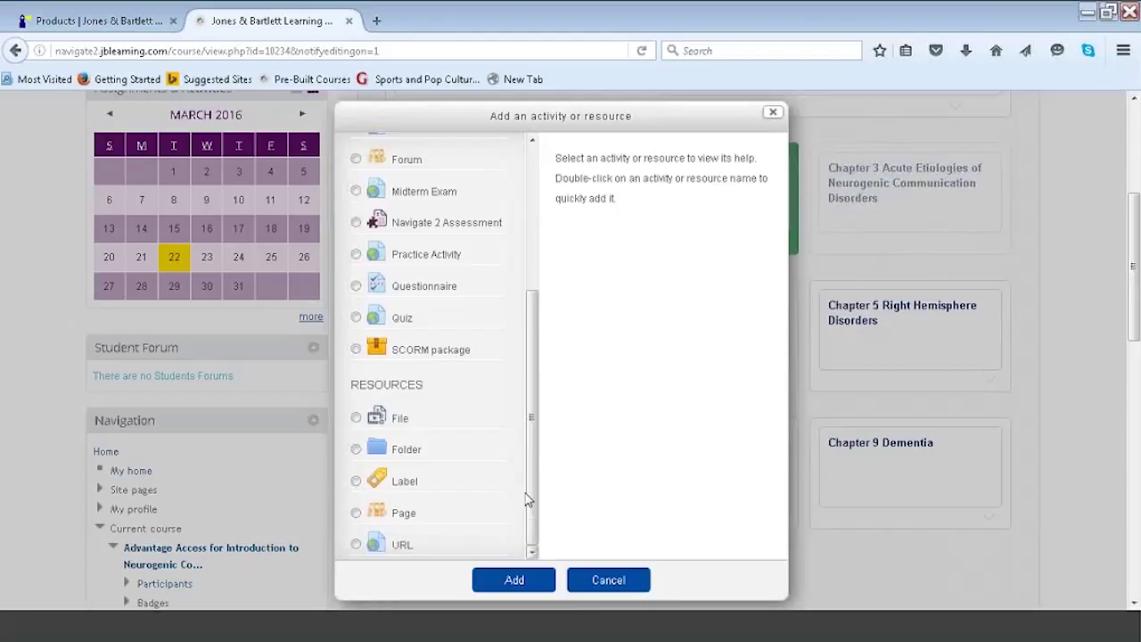
pyautogui.click(404, 517)
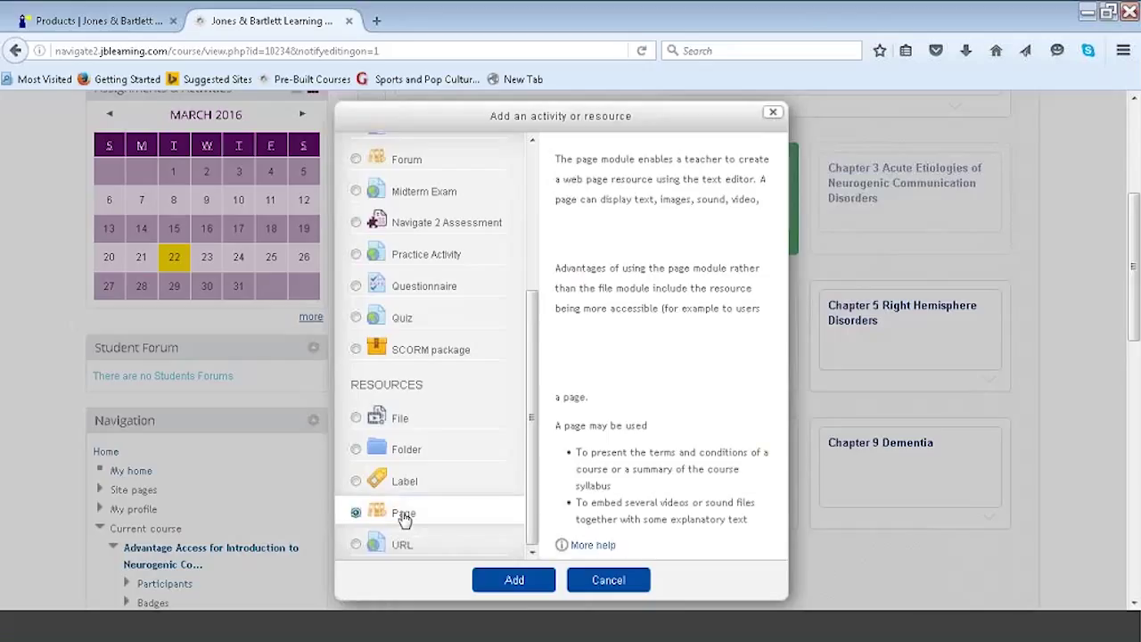
pyautogui.click(513, 580)
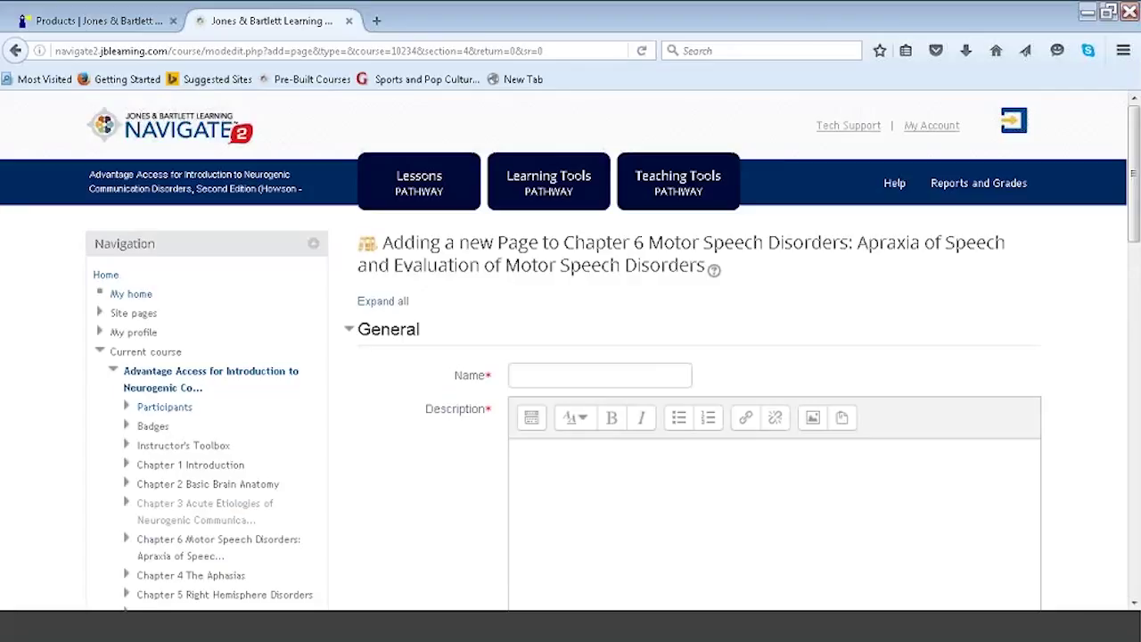
# Name the page 'VIDEO Apraxia' and give it the description 'VIDEO'.
pyautogui.click(550, 370)
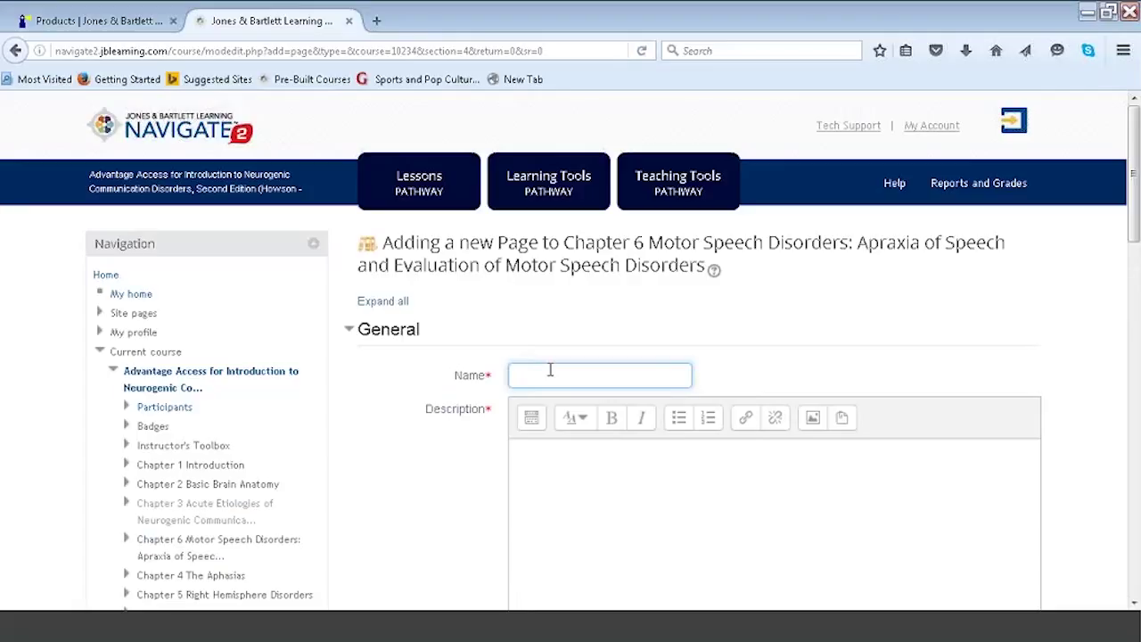
pyautogui.write('VIDEO')
pyautogui.click(546, 460)
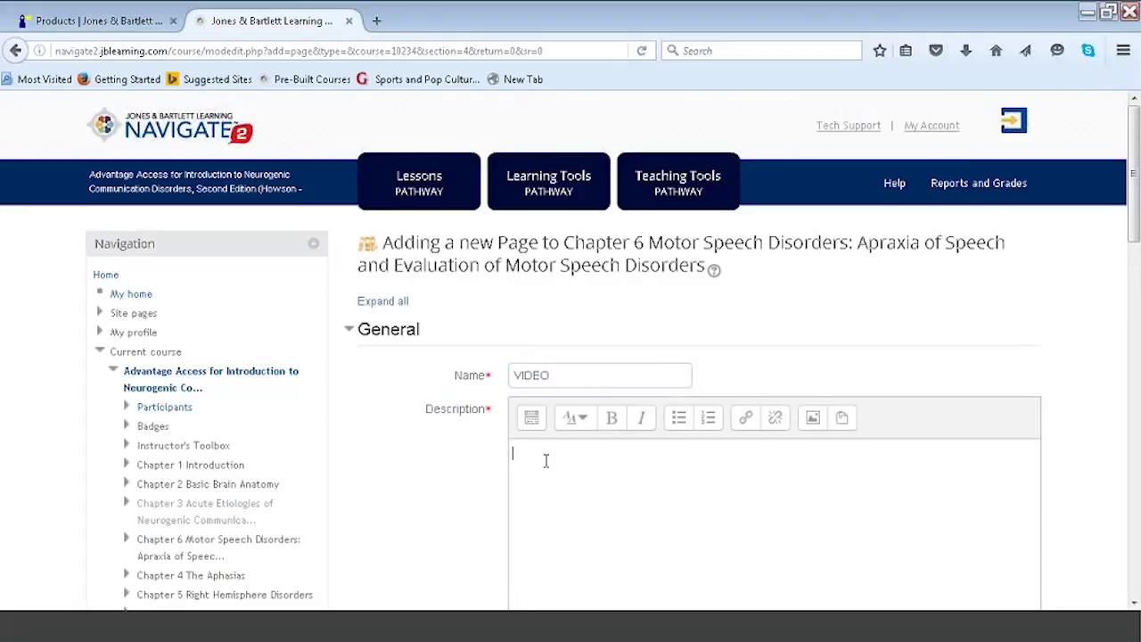
pyautogui.write('VIDEO')
pyautogui.click(578, 368)
pyautogui.write('Apr')
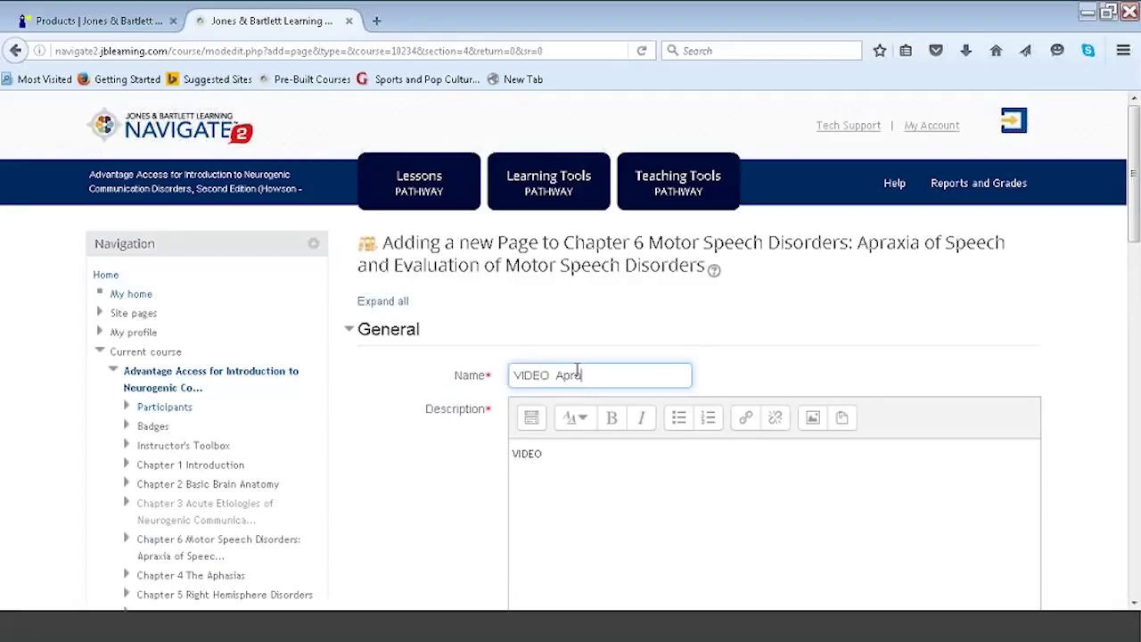
pyautogui.write('axia')
# Switch the Page content editor to HTML source mode and open a new browser tab.
pyautogui.moveTo(1134, 194); pyautogui.dragTo(1130, 351)
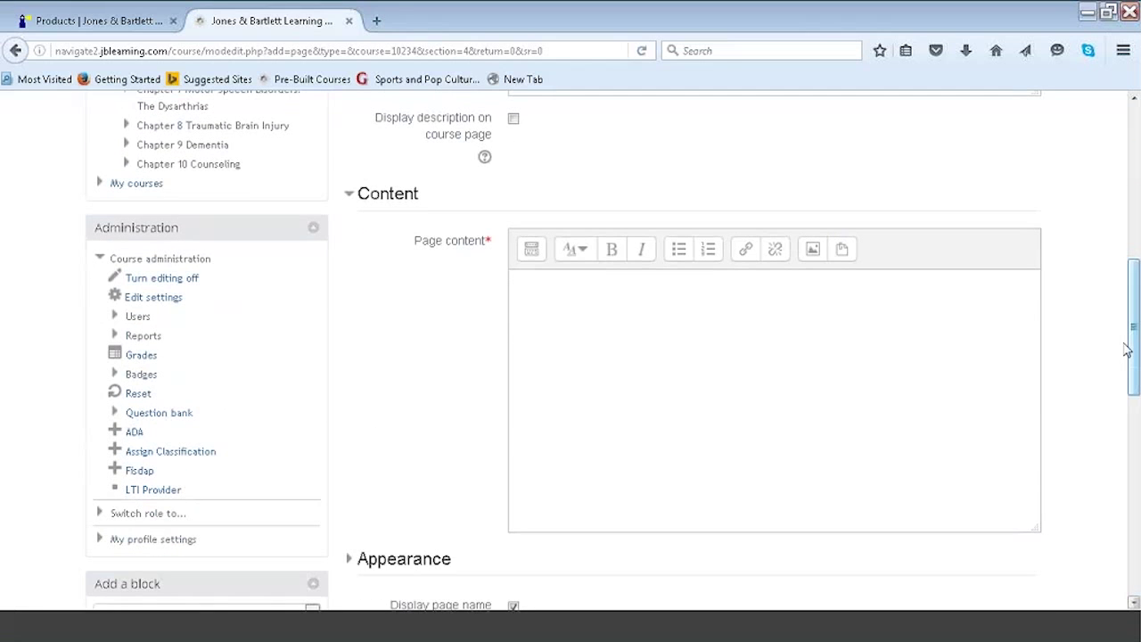
pyautogui.click(532, 251)
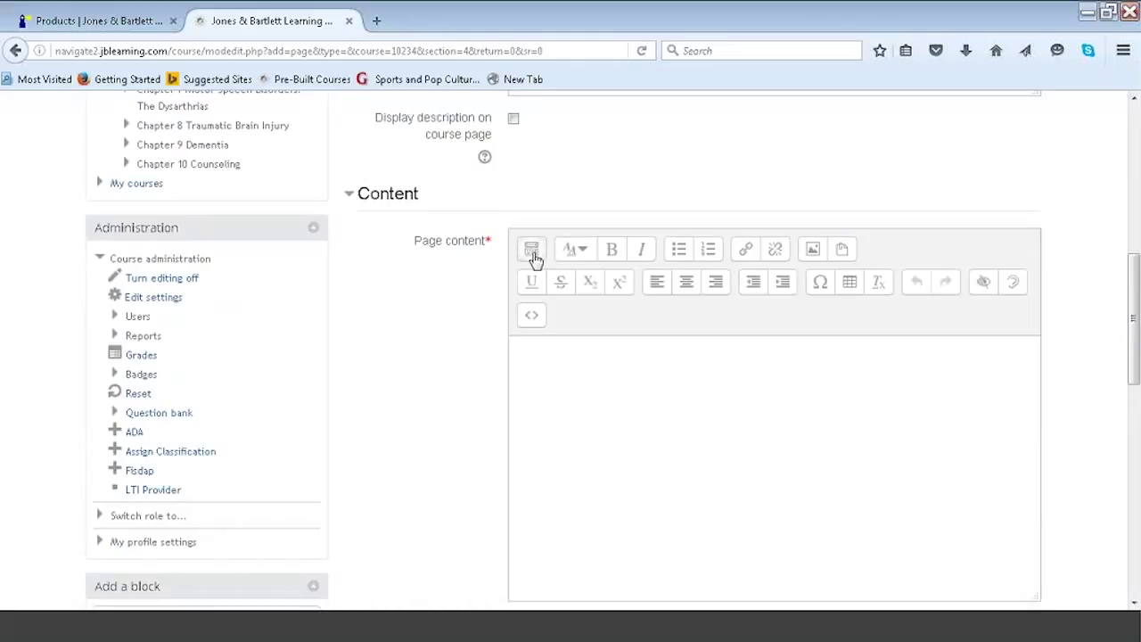
pyautogui.click(532, 319)
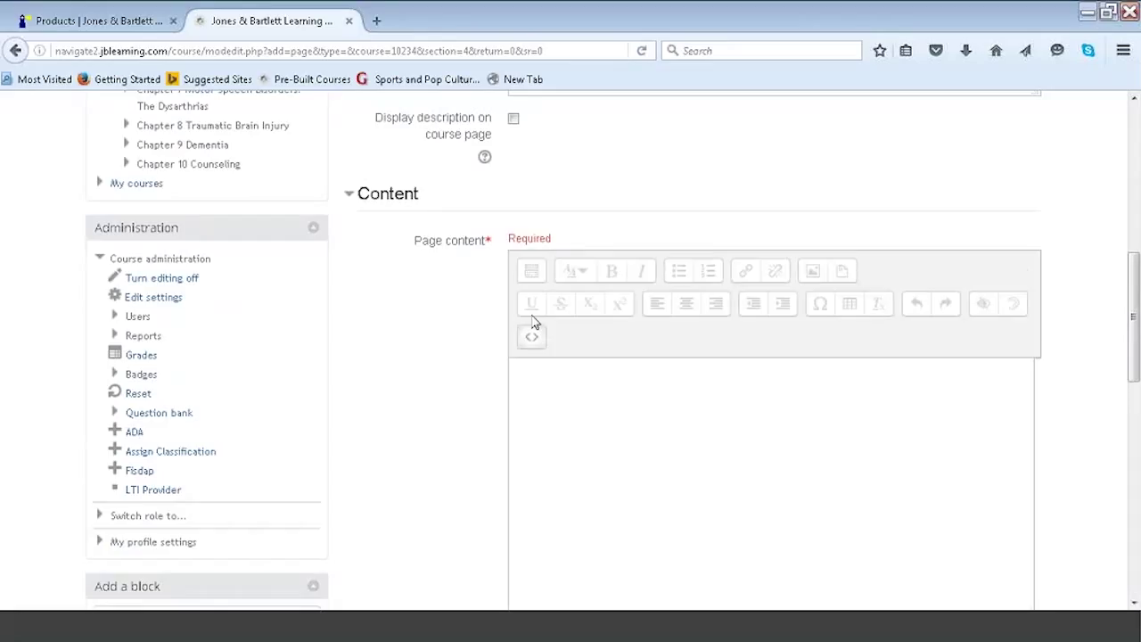
pyautogui.click(376, 20)
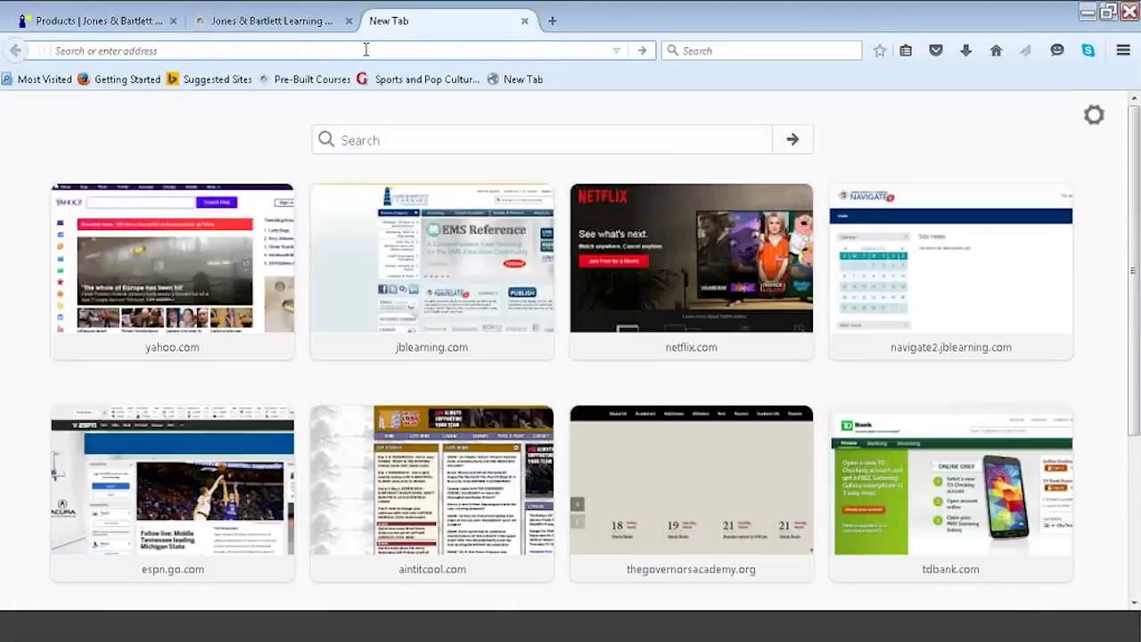
# On YouTube, search 'apraxia of speech after stroke' and open the Apraxia Therapy- Eight Step Continuum video.
pyautogui.write('yout')
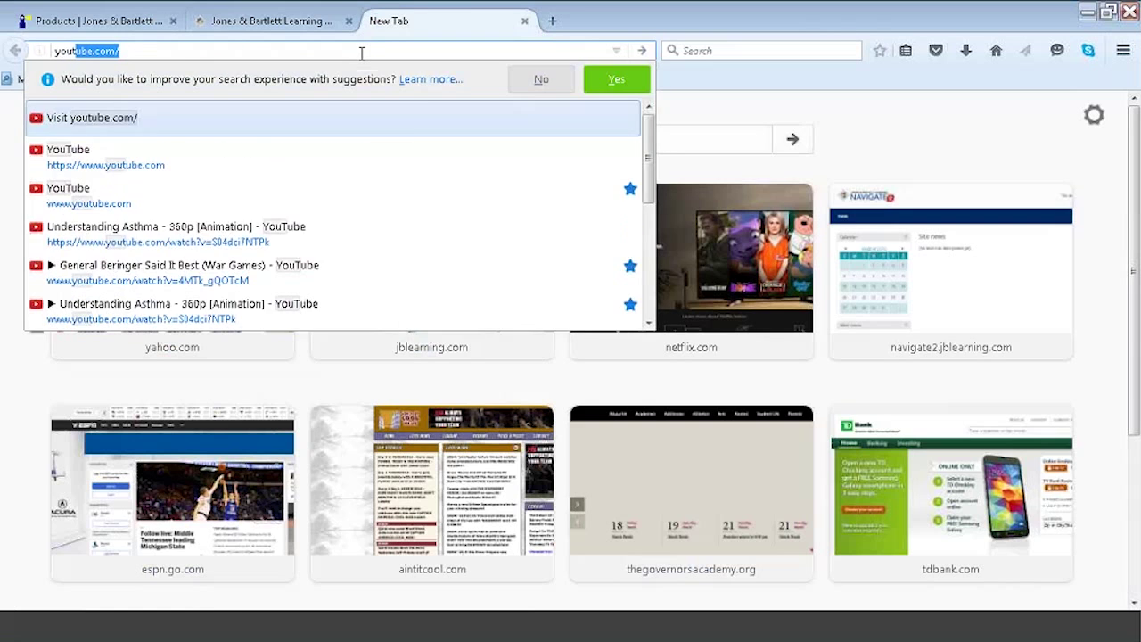
pyautogui.press('Return')
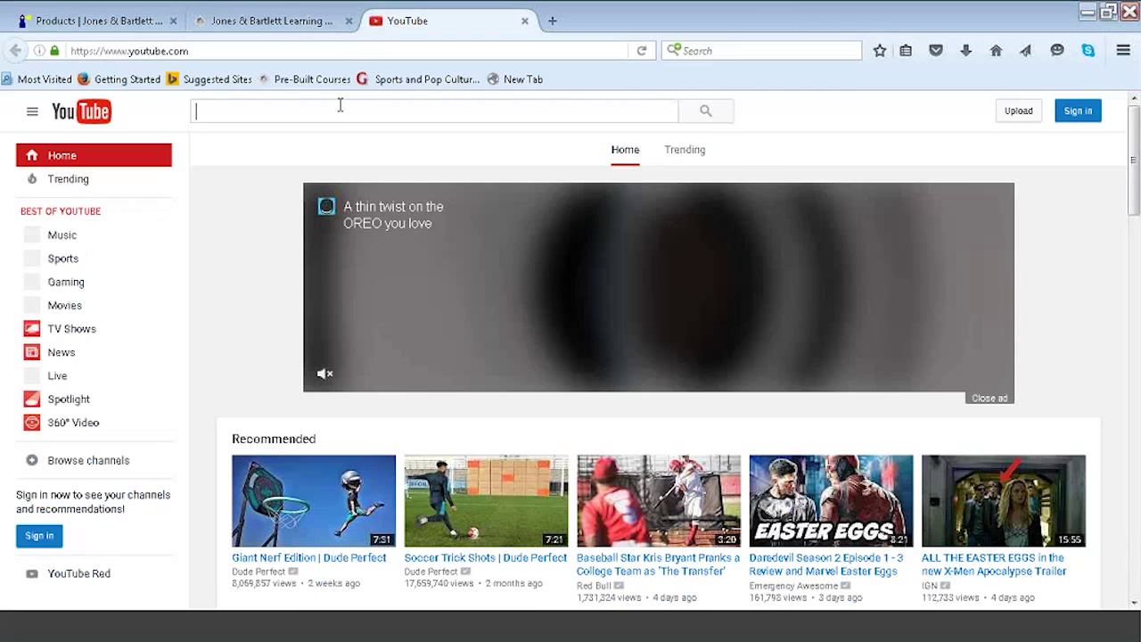
pyautogui.write('apraxia or')
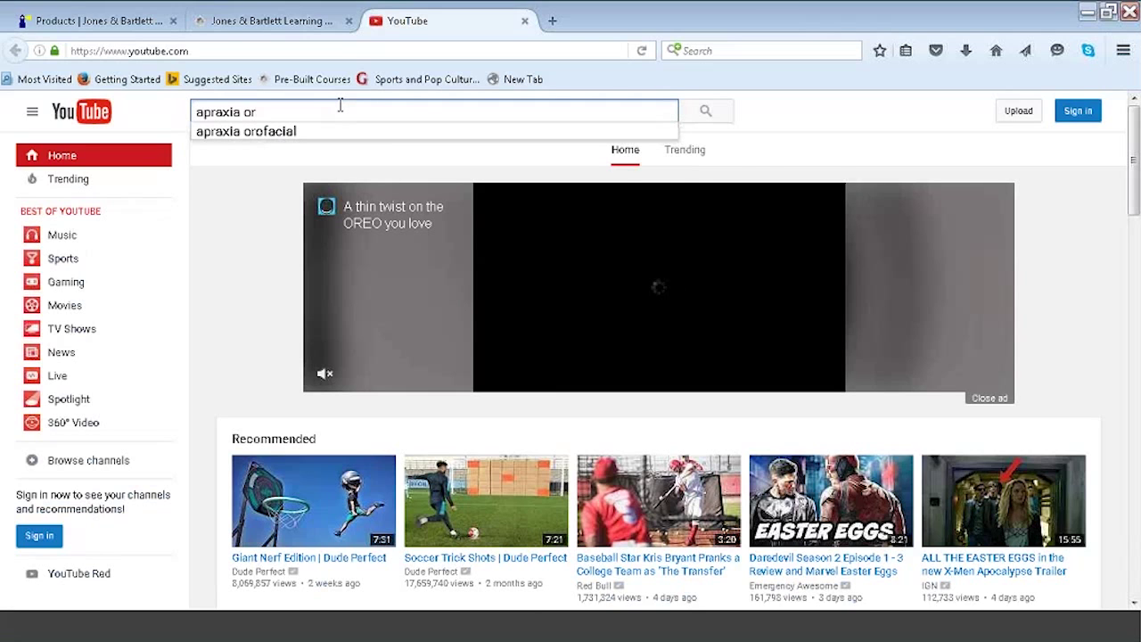
pyautogui.press('BackSpace')
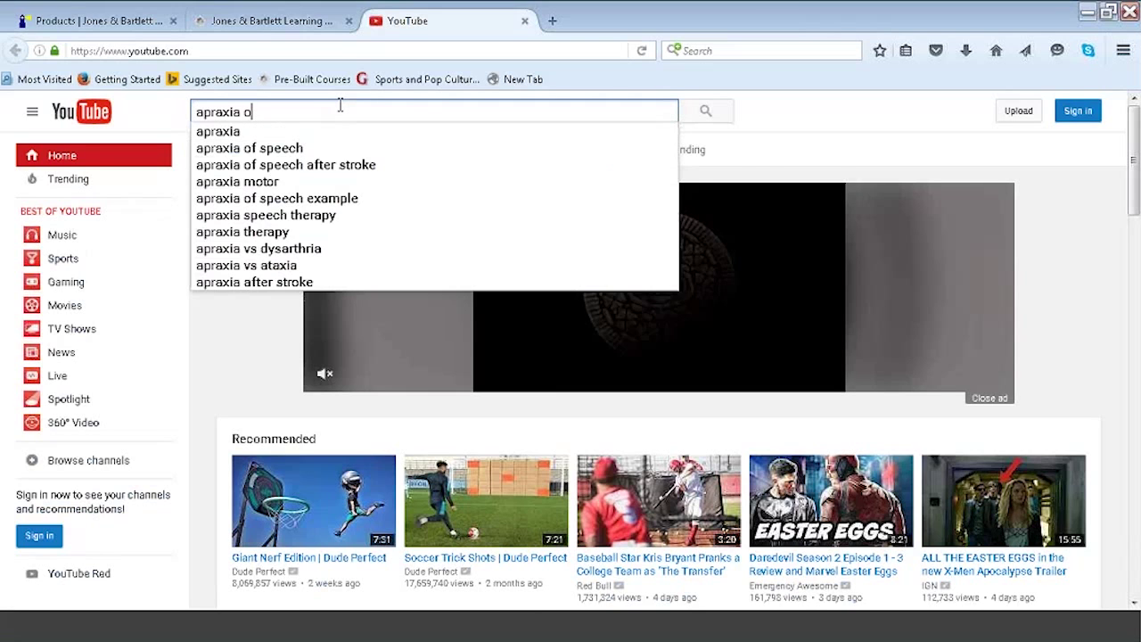
pyautogui.write('f speech')
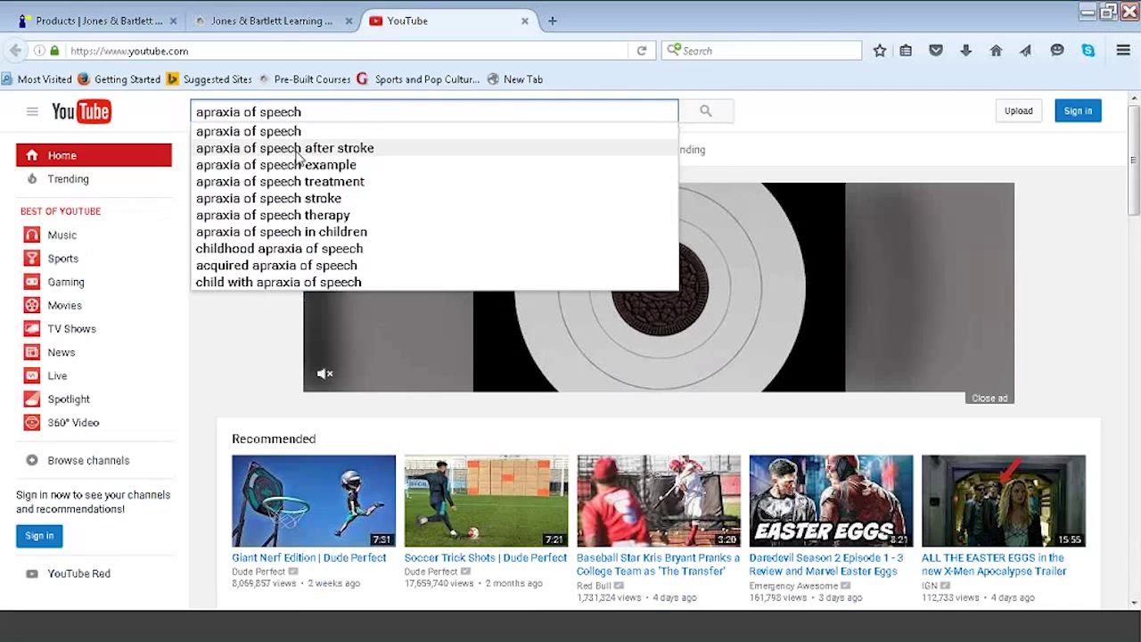
pyautogui.click(298, 148)
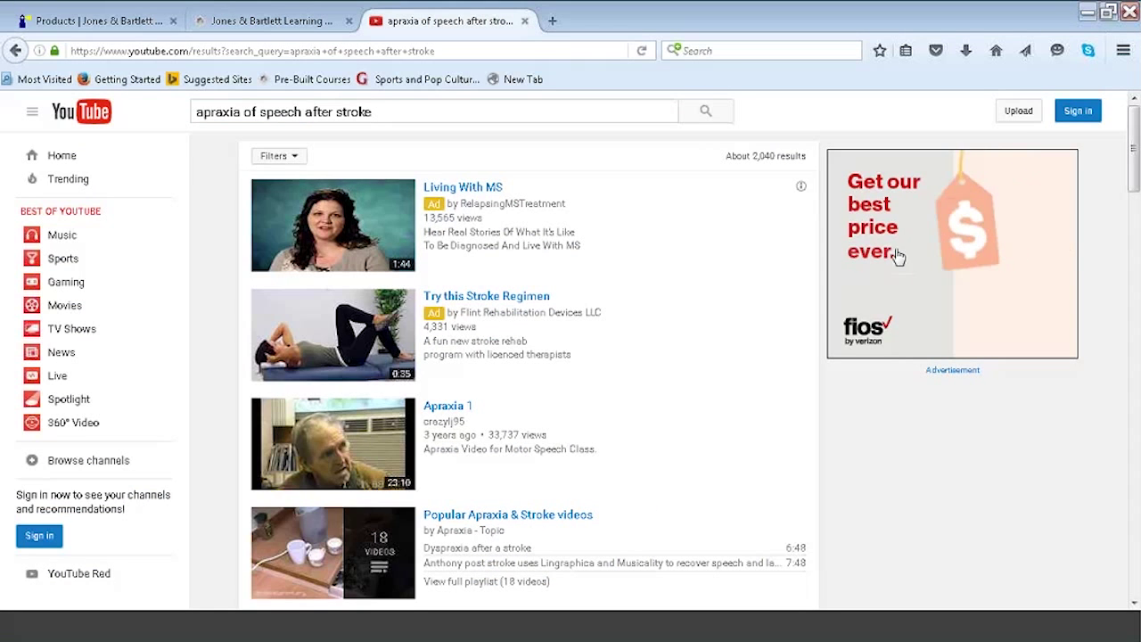
pyautogui.moveTo(1133, 143); pyautogui.dragTo(1135, 212)
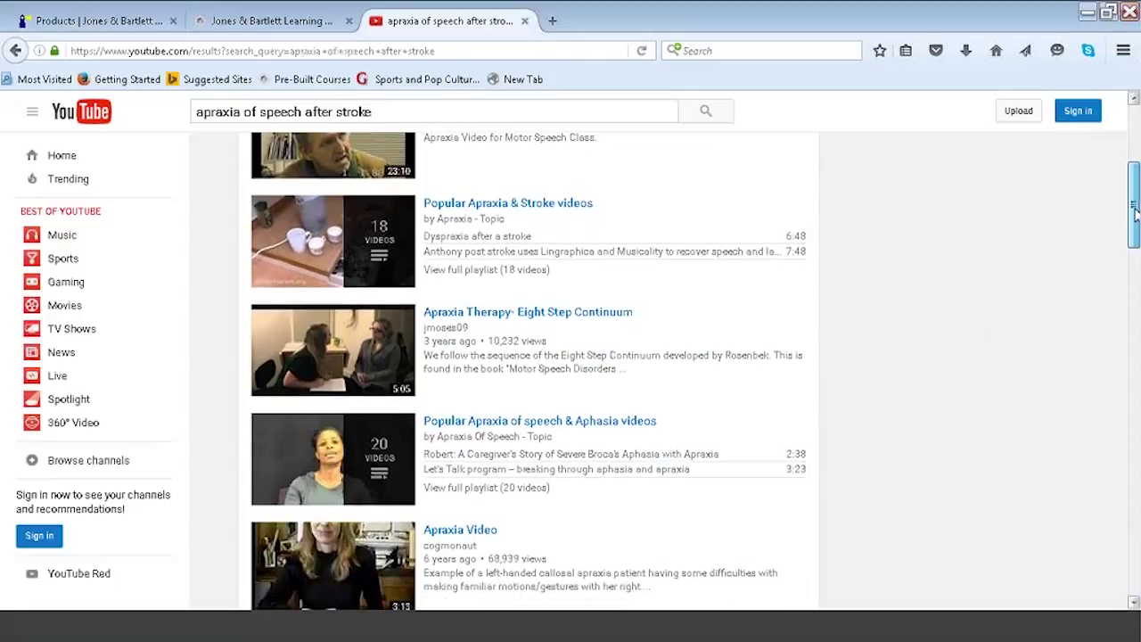
pyautogui.click(511, 328)
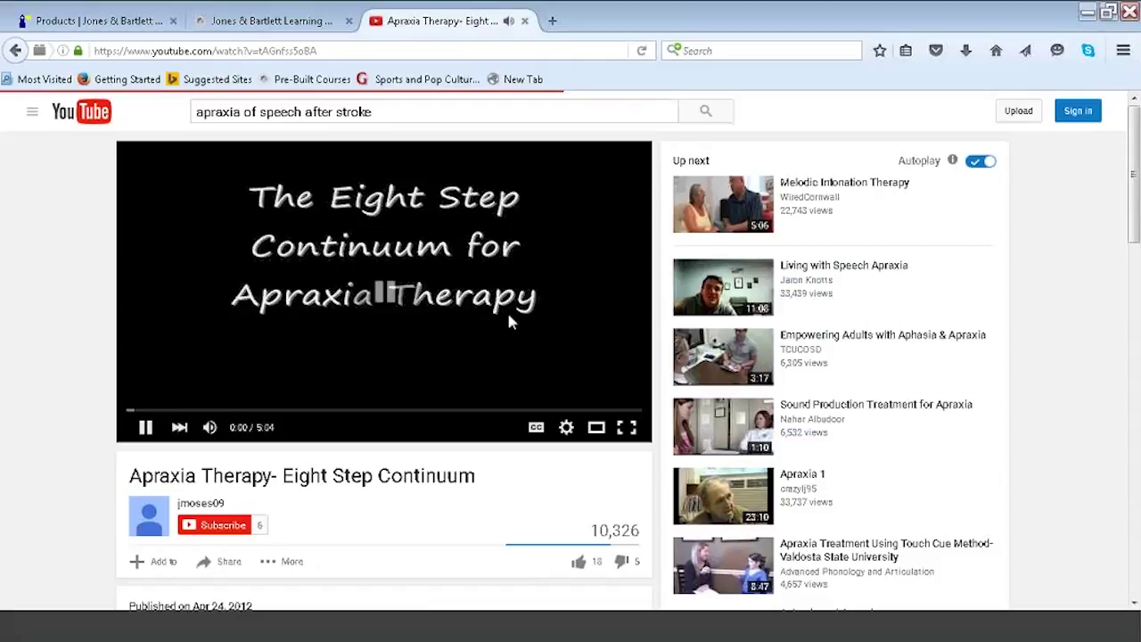
# Pause the video and copy its Share > Embed code, then return to the course tab.
pyautogui.click(508, 315)
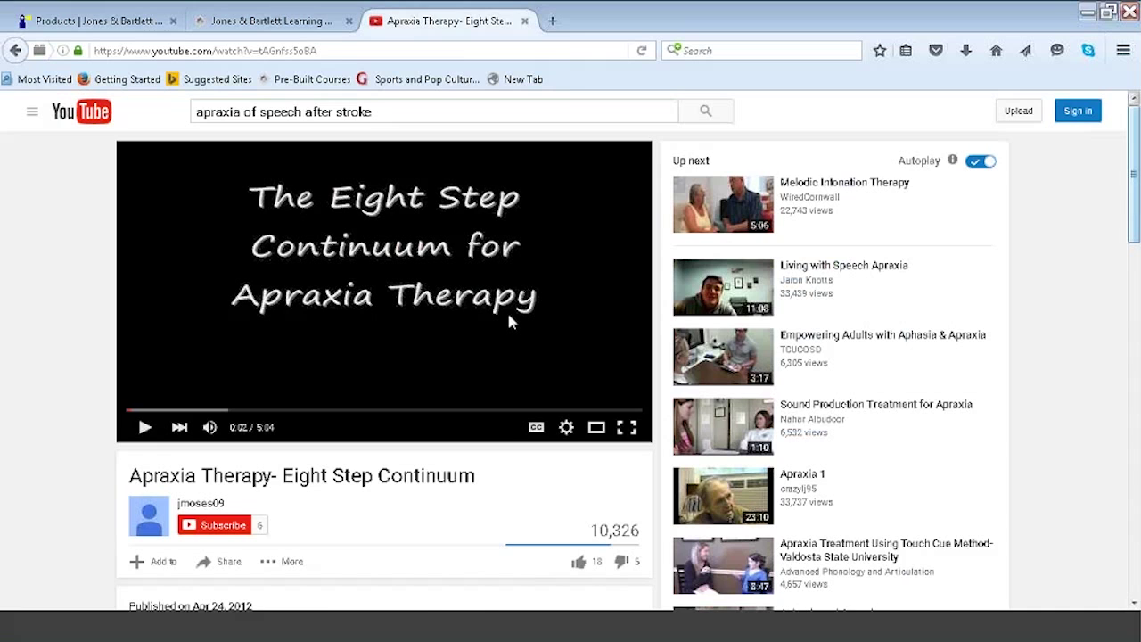
pyautogui.scroll(-3, 1134, 237)
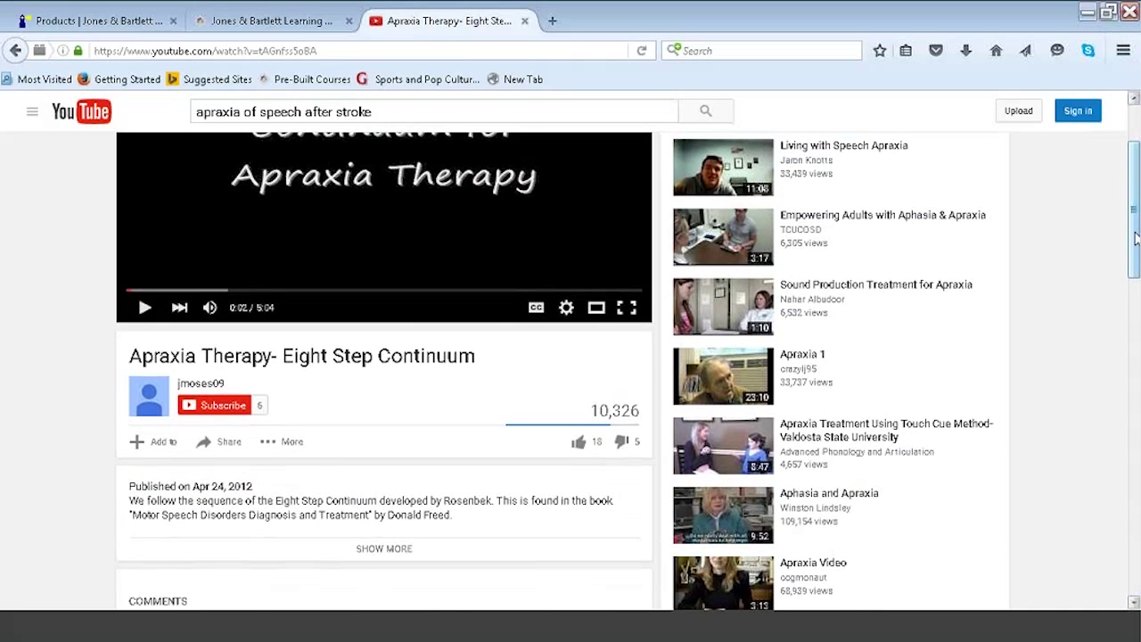
pyautogui.click(229, 448)
pyautogui.click(210, 492)
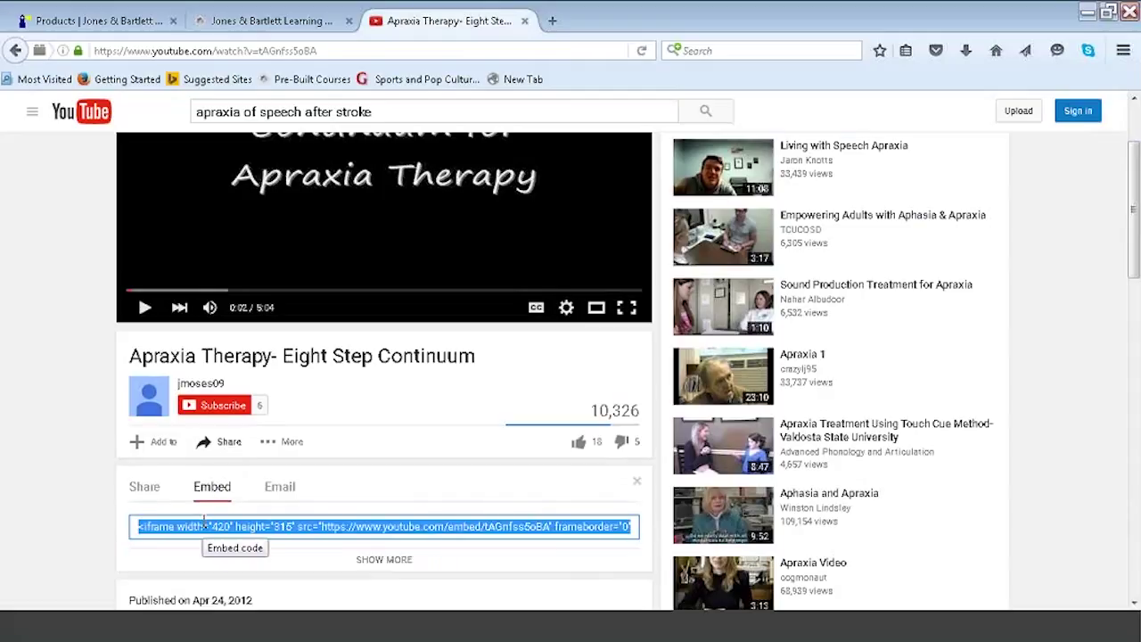
pyautogui.rightClick(205, 525)
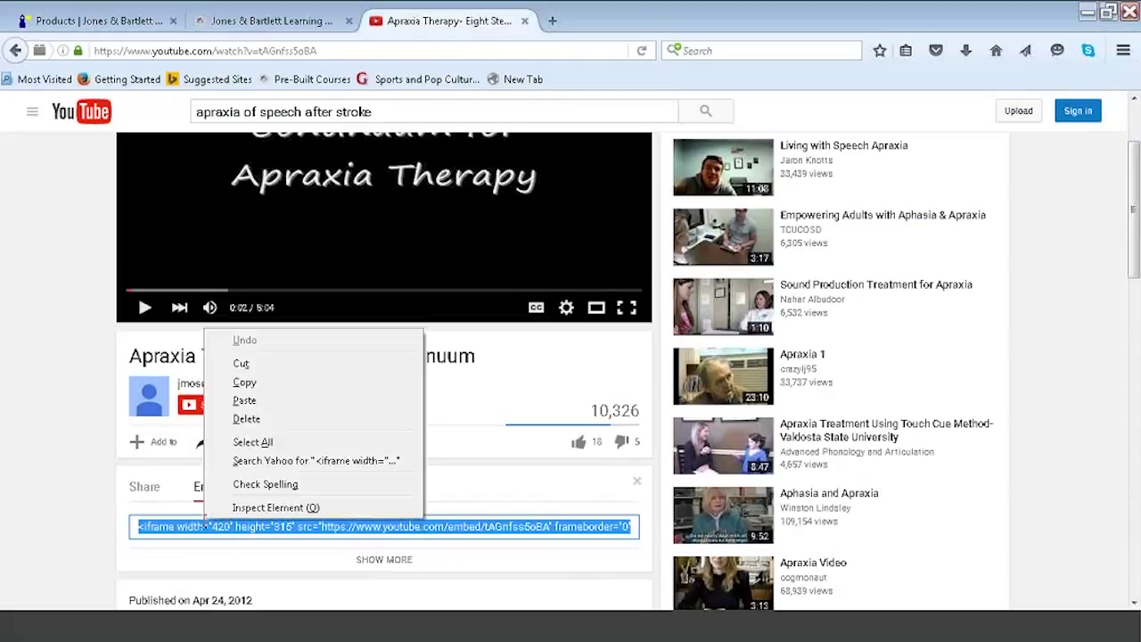
pyautogui.click(268, 382)
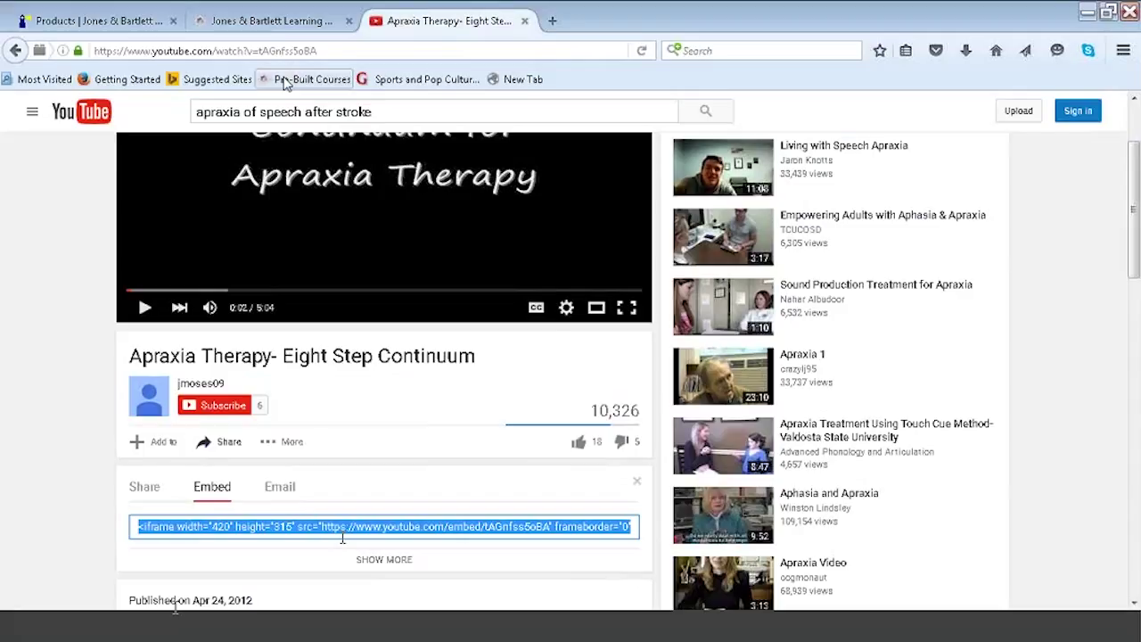
pyautogui.click(283, 25)
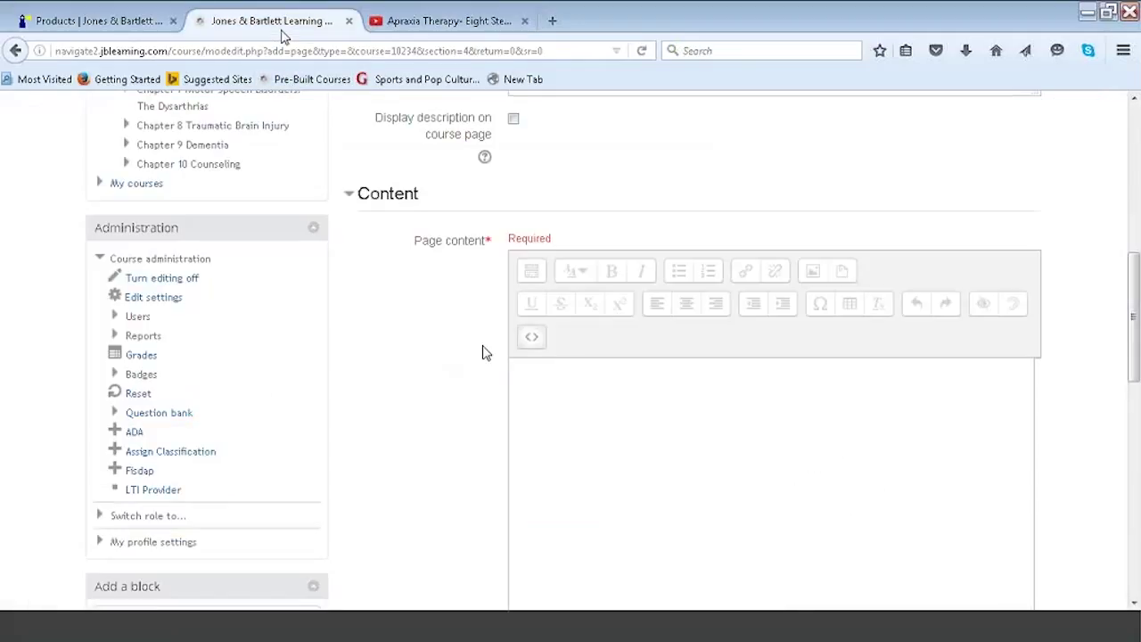
# Paste the YouTube iframe code into the VIDEO Apraxia page content and save and return to course.
pyautogui.click(558, 405)
pyautogui.hotkey('ctrl', 'v')
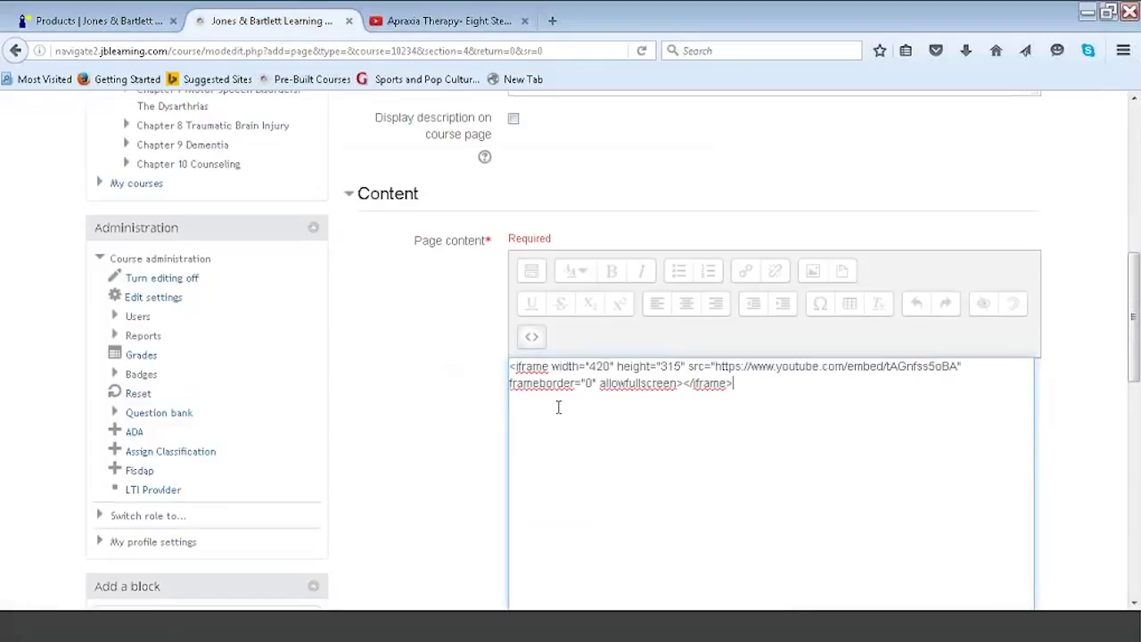
pyautogui.moveTo(1133, 317); pyautogui.dragTo(1132, 481)
pyautogui.scroll(-2, 629, 535)
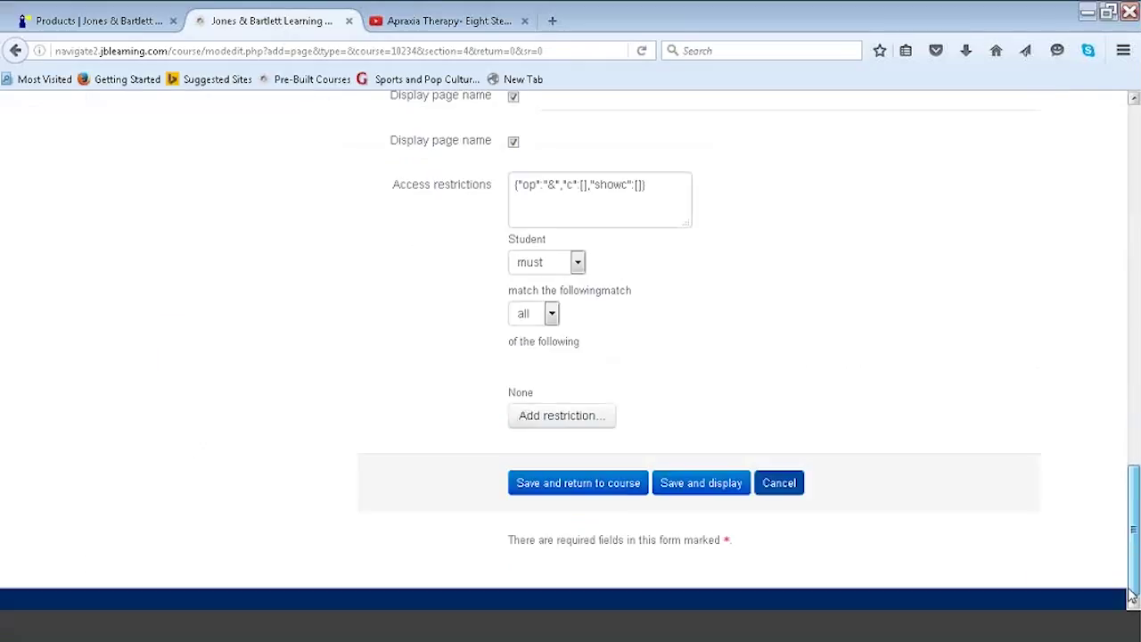
pyautogui.click(608, 486)
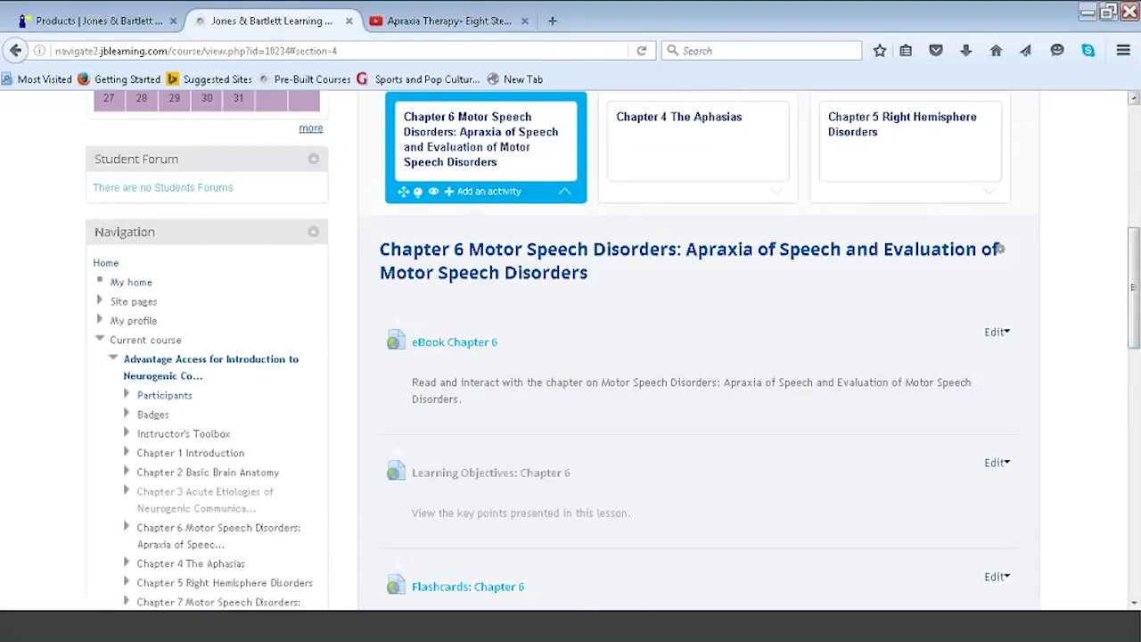
# Play the embedded video on the VIDEO Apraxia page, then return to the YouTube Apraxia Therapy tab.
pyautogui.moveTo(1134, 315); pyautogui.dragTo(1134, 500)
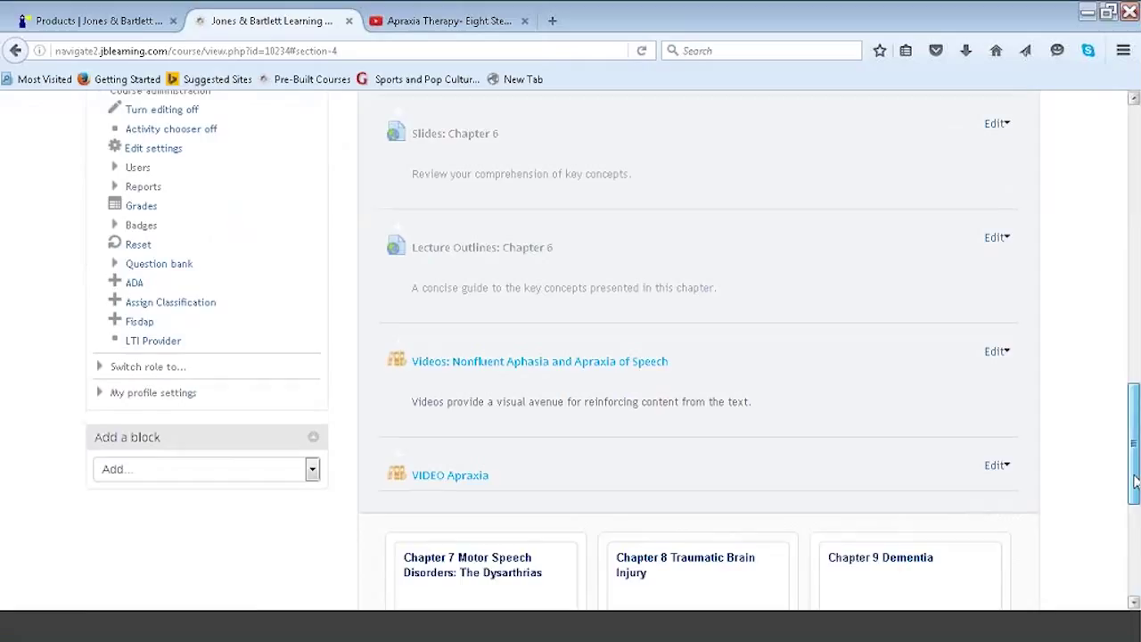
pyautogui.click(482, 476)
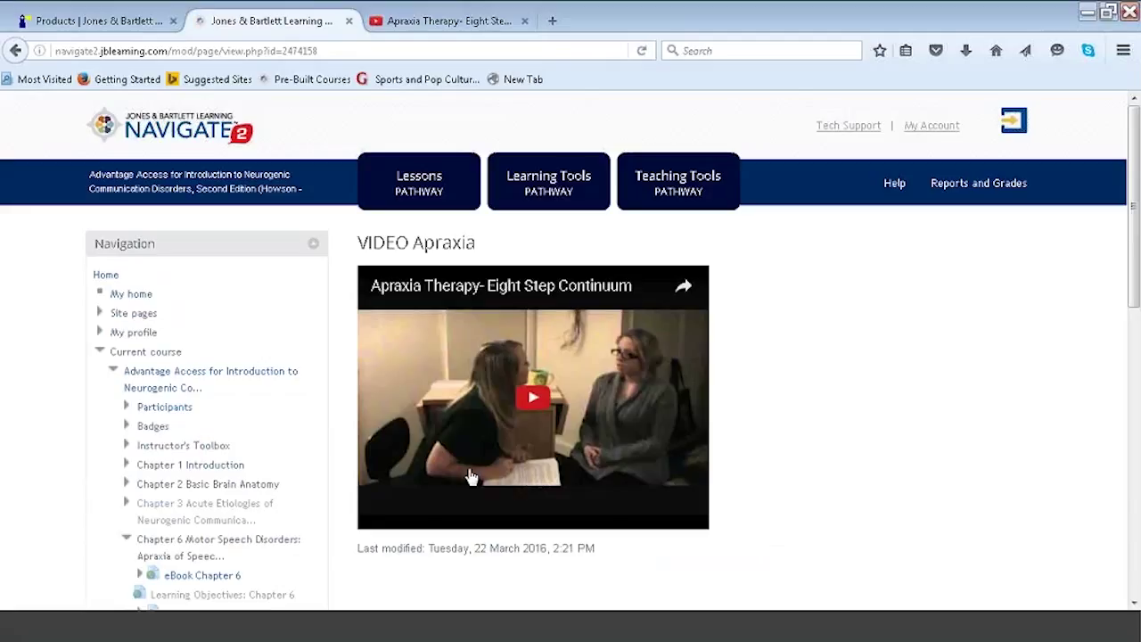
pyautogui.click(535, 401)
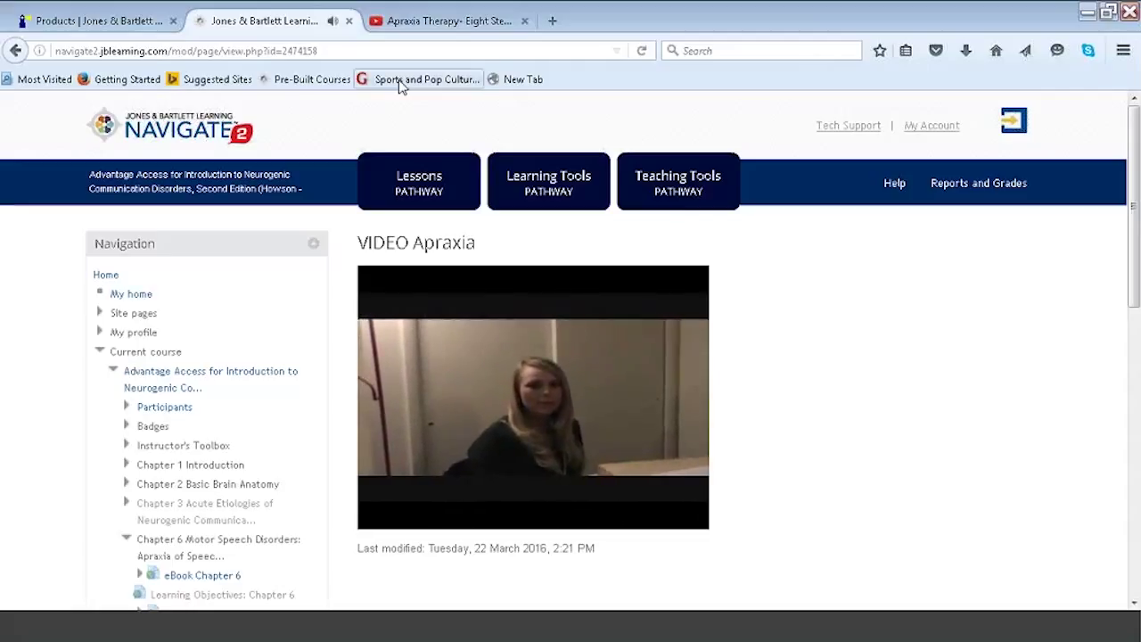
pyautogui.click(419, 28)
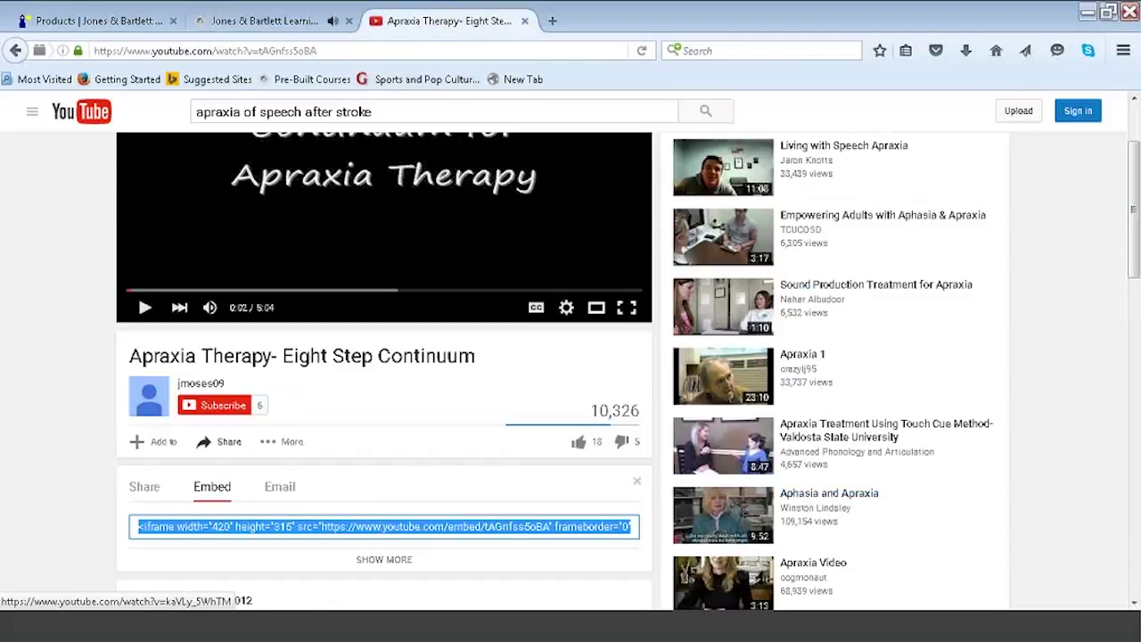
pyautogui.moveTo(1133, 240); pyautogui.dragTo(1133, 174)
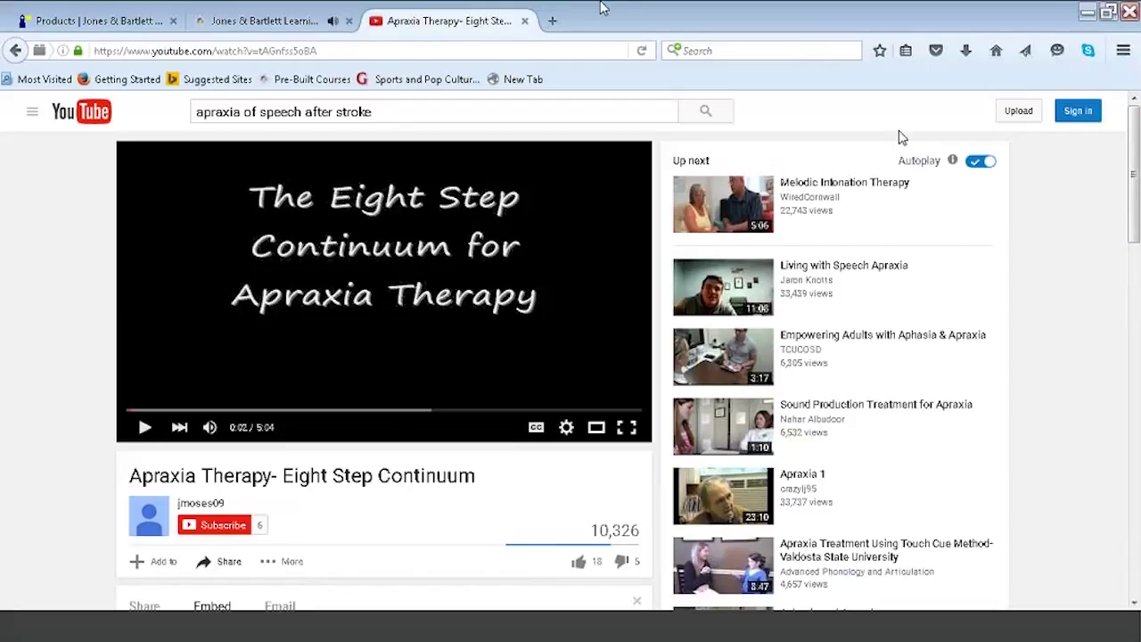
pyautogui.click(217, 51)
pyautogui.write('www.')
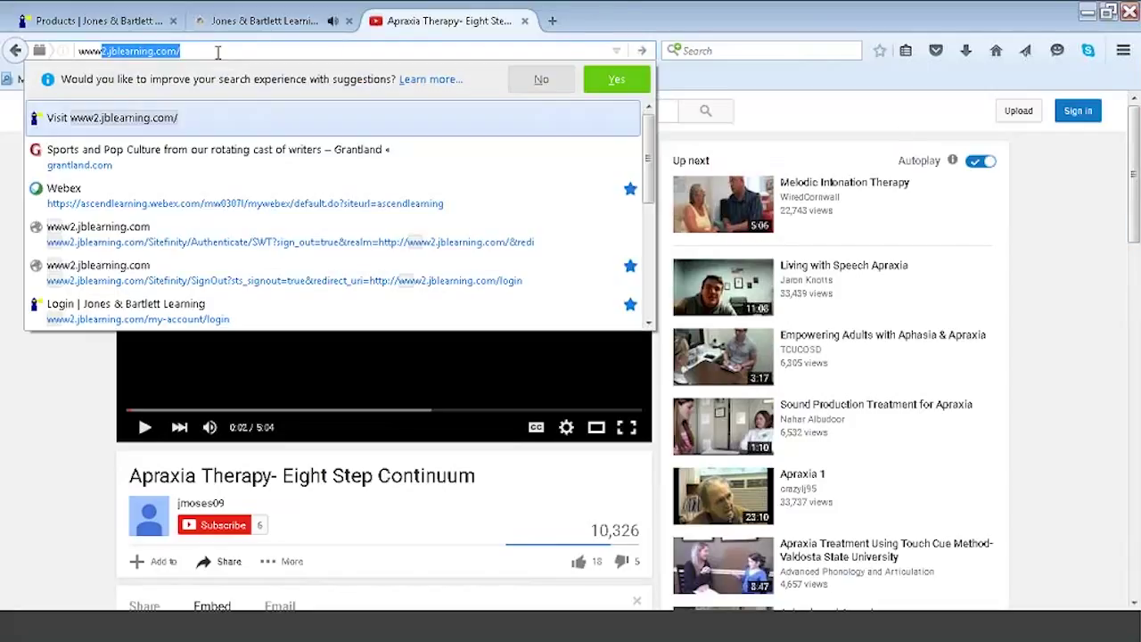
pyautogui.press('Delete')
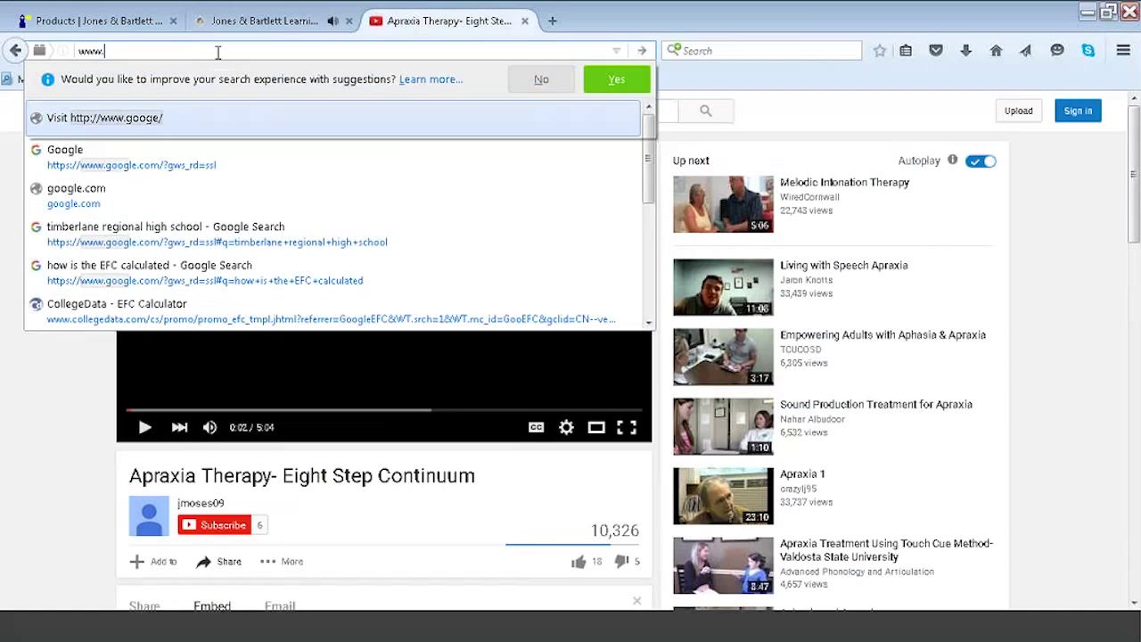
pyautogui.write('google')
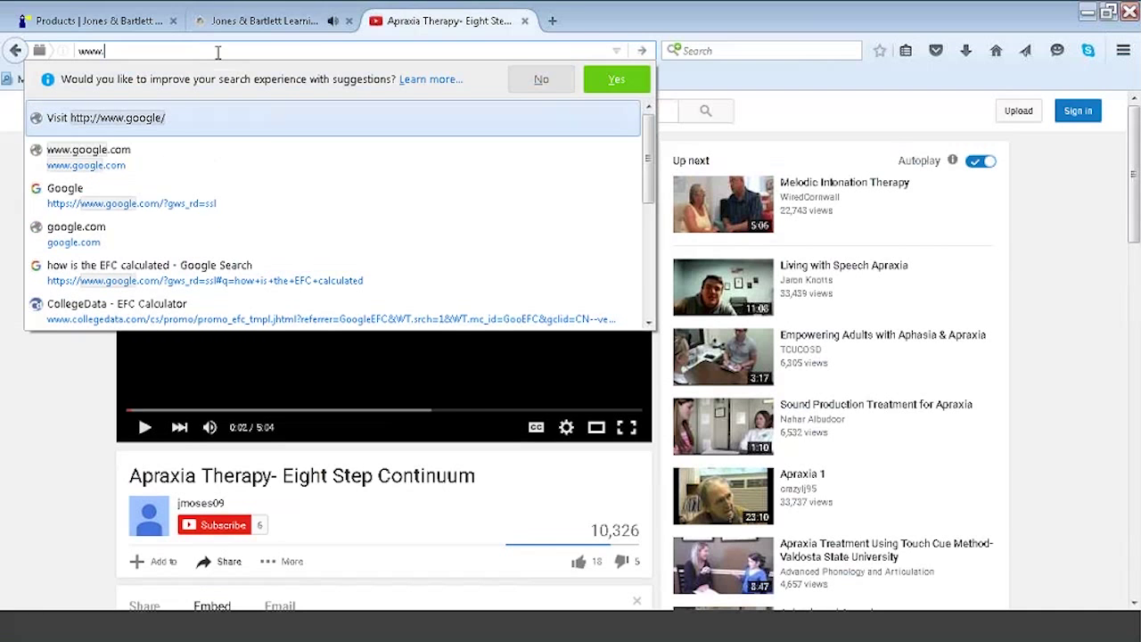
pyautogui.press('Return')
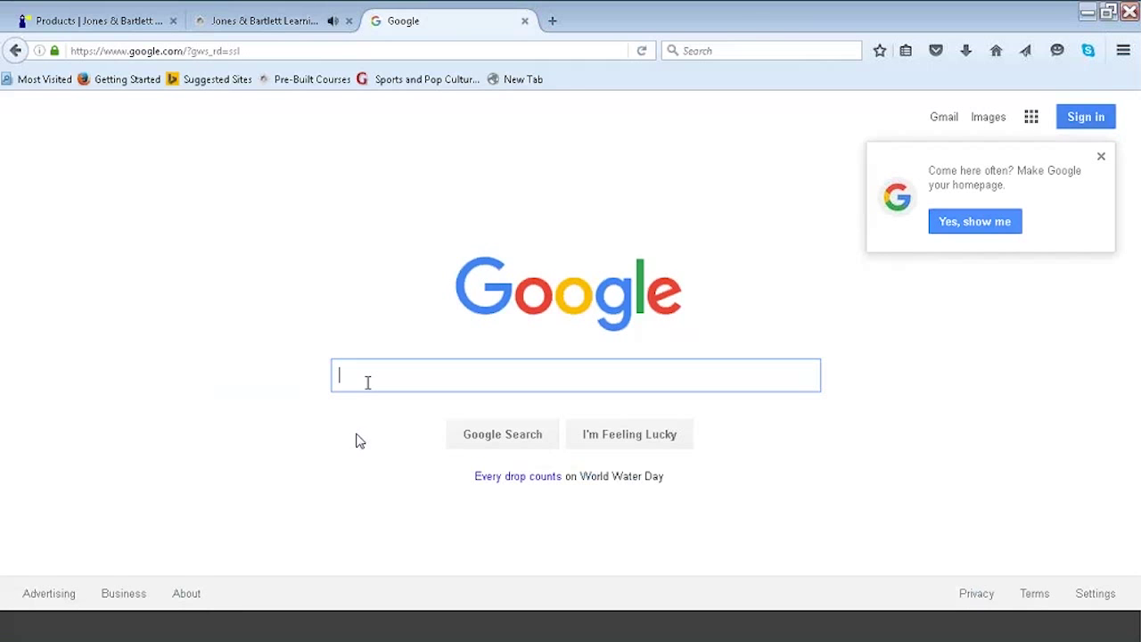
# Search Google for 'apraxia speech' and open ASHA's Childhood Apraxia of Speech result.
pyautogui.write('apraxia')
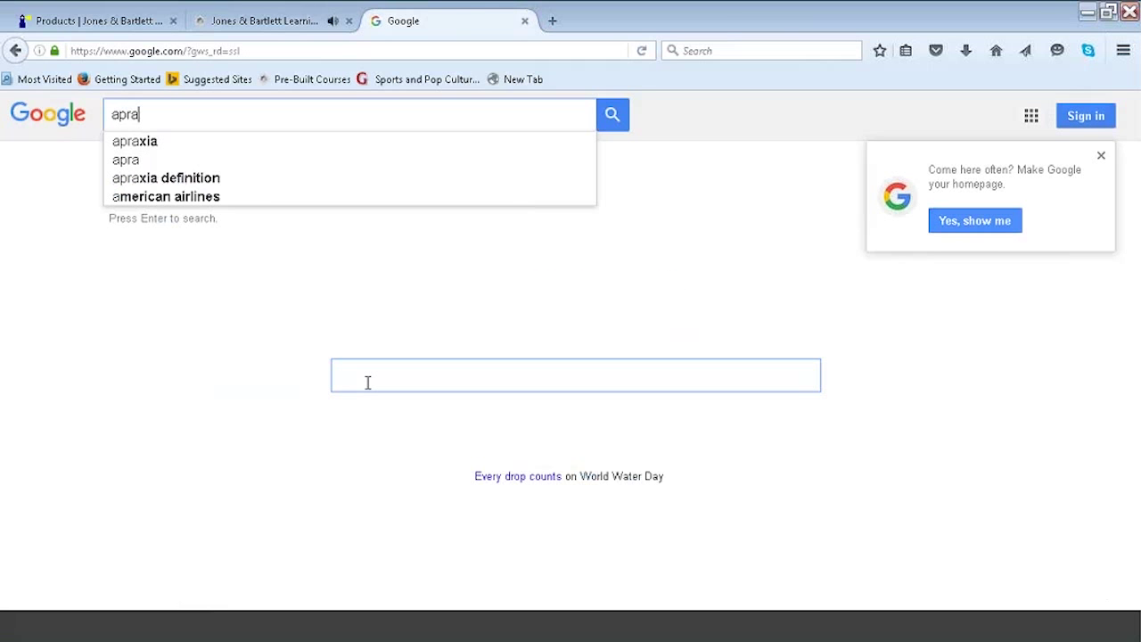
pyautogui.write('spea')
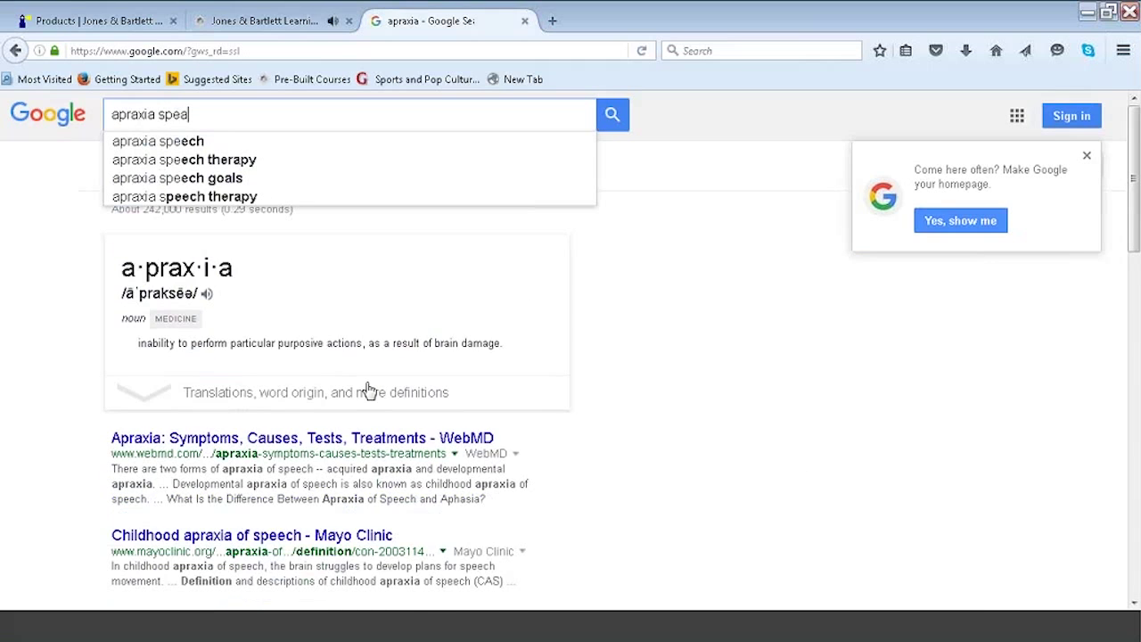
pyautogui.press('BackSpace')
pyautogui.write('e')
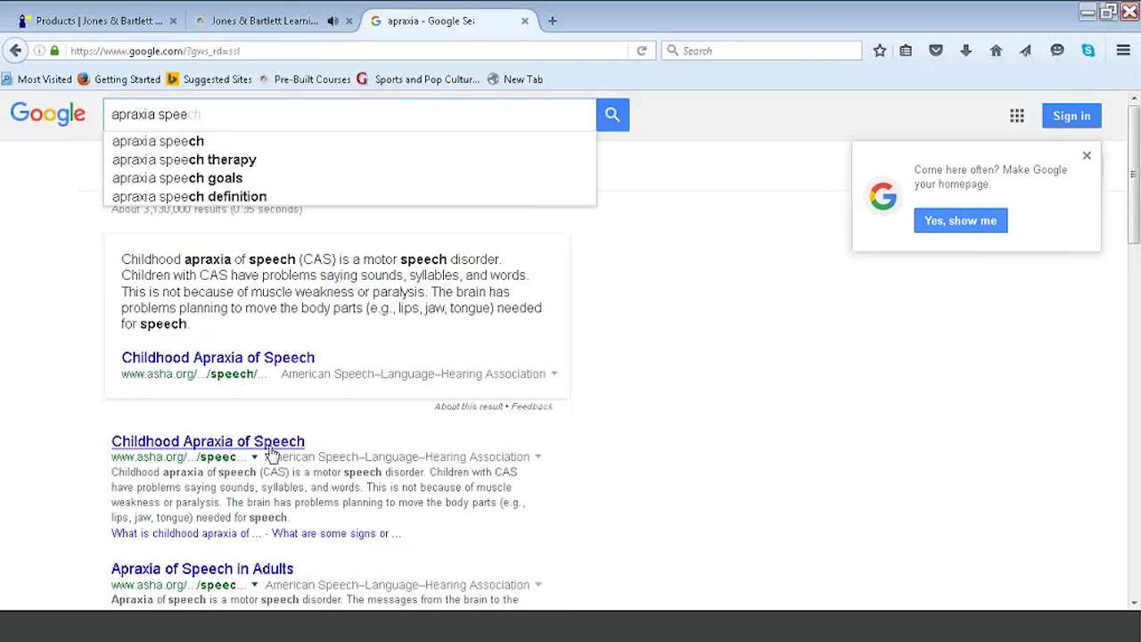
pyautogui.click(261, 443)
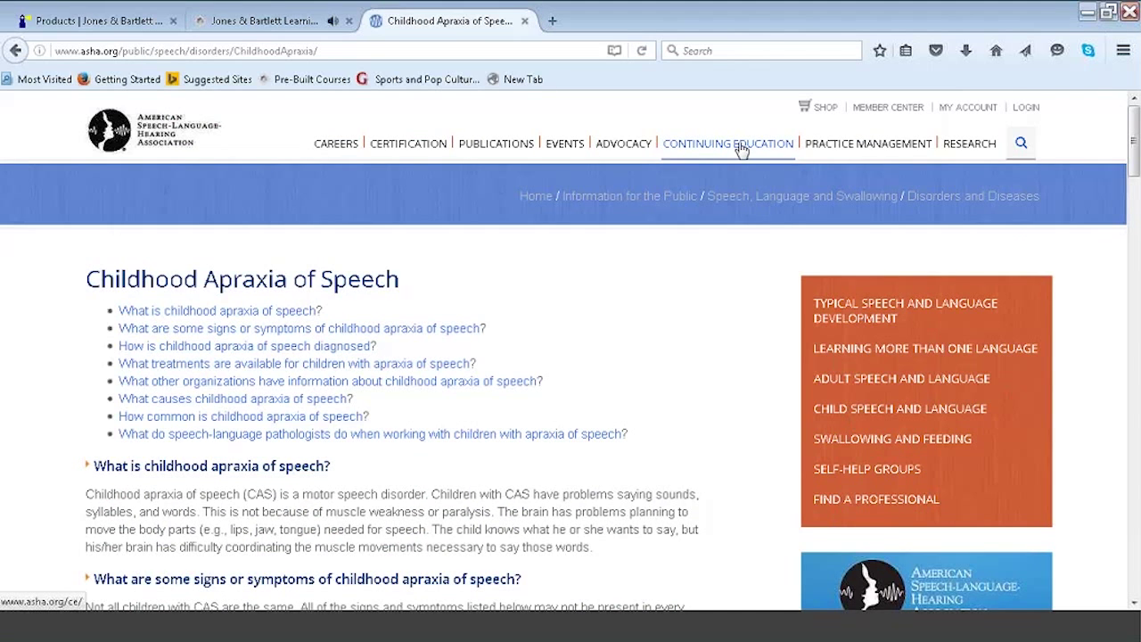
# Go through ASHA Advocacy, Federal Advocacy and Take Action to the Medicare audiology coverage legislation.
pyautogui.click(640, 147)
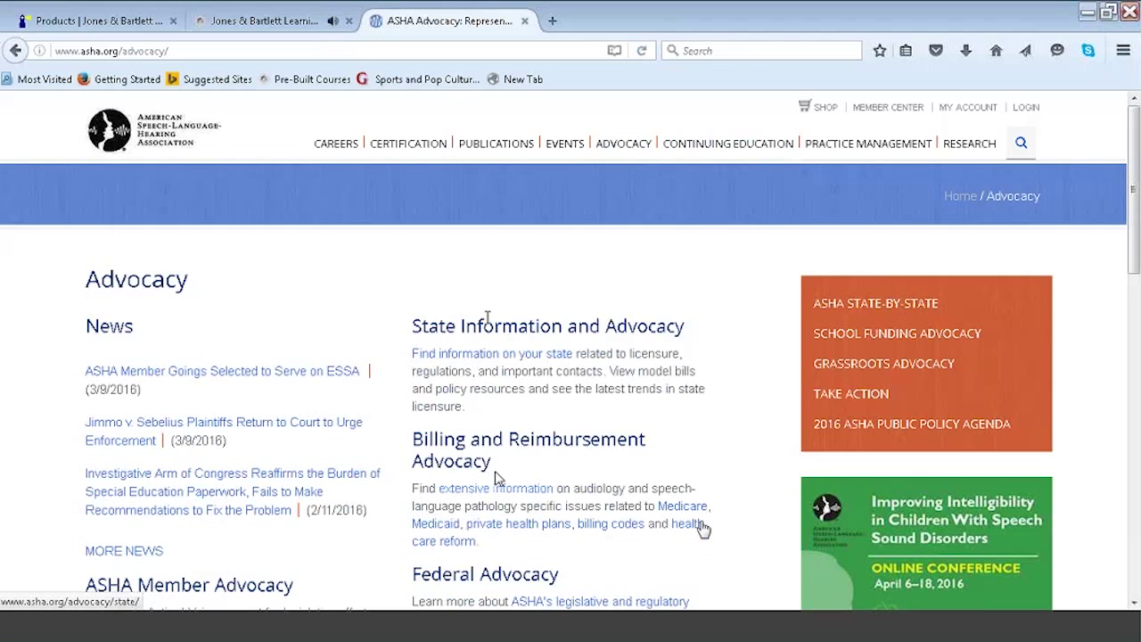
pyautogui.click(627, 604)
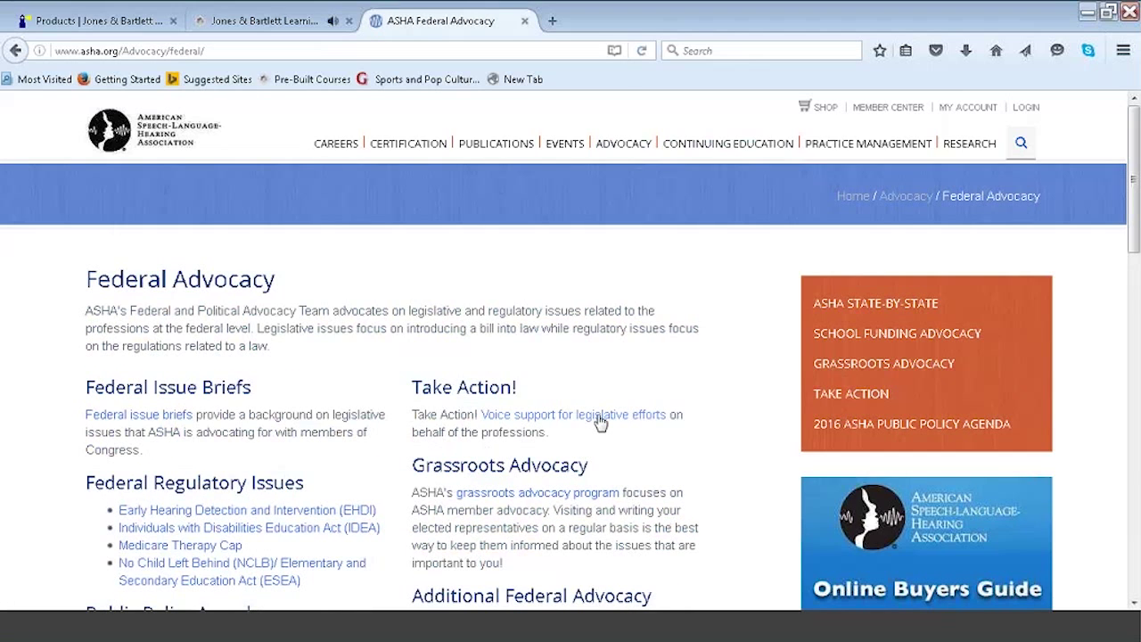
pyautogui.click(600, 423)
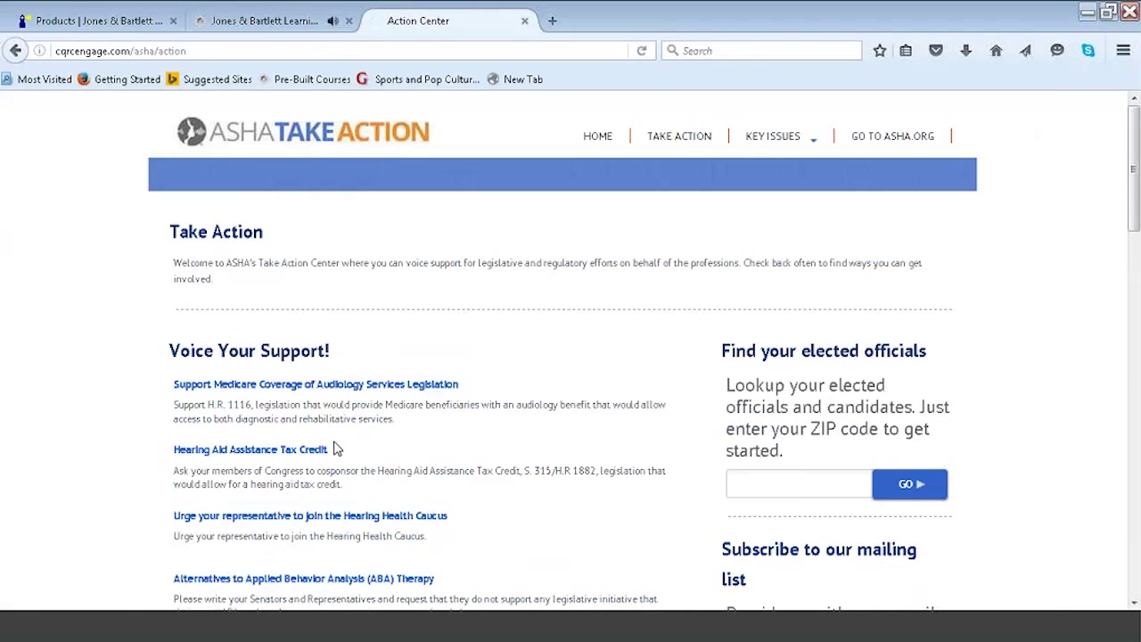
pyautogui.click(312, 389)
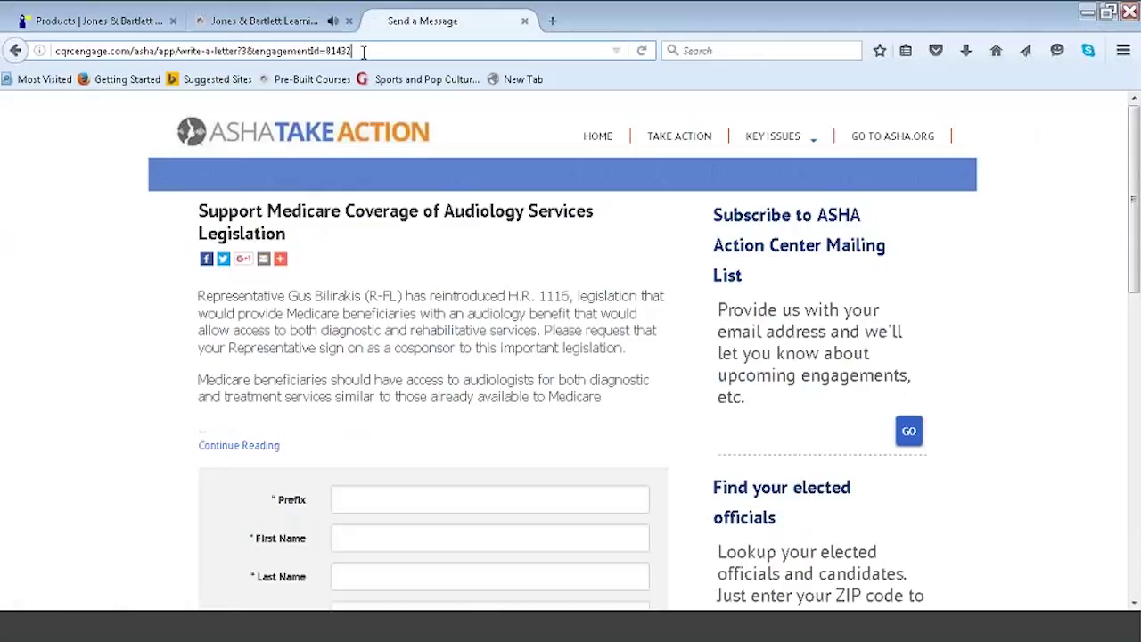
# Copy the Take Action message page URL and return to the Jones & Bartlett Learning tab.
pyautogui.moveTo(364, 51); pyautogui.dragTo(52, 51)
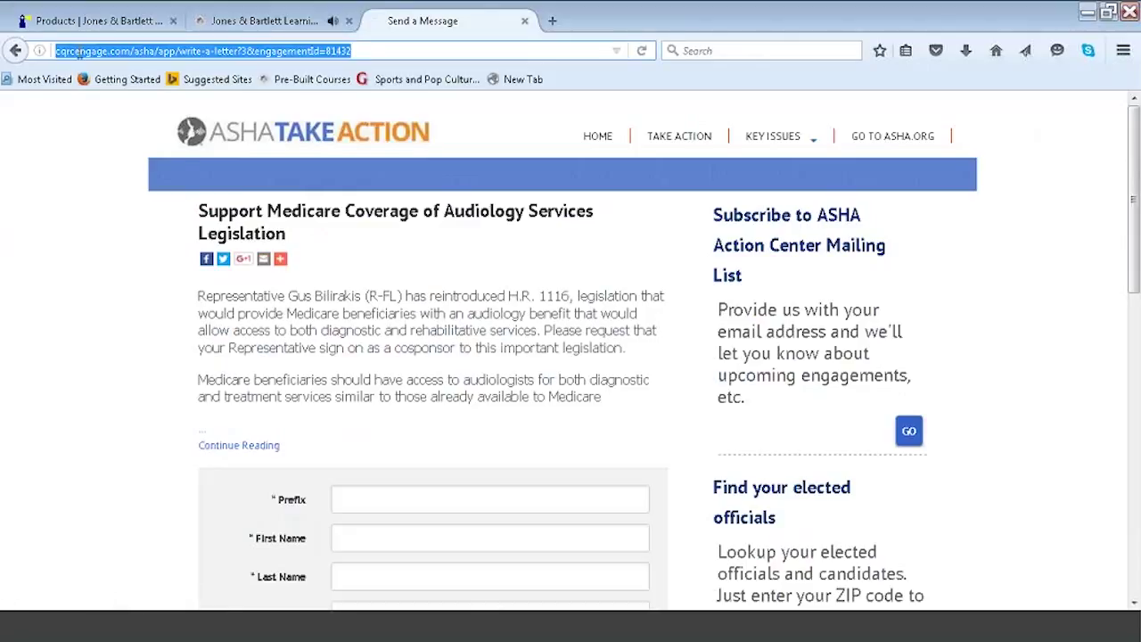
pyautogui.rightClick(78, 51)
pyautogui.click(124, 114)
pyautogui.click(239, 21)
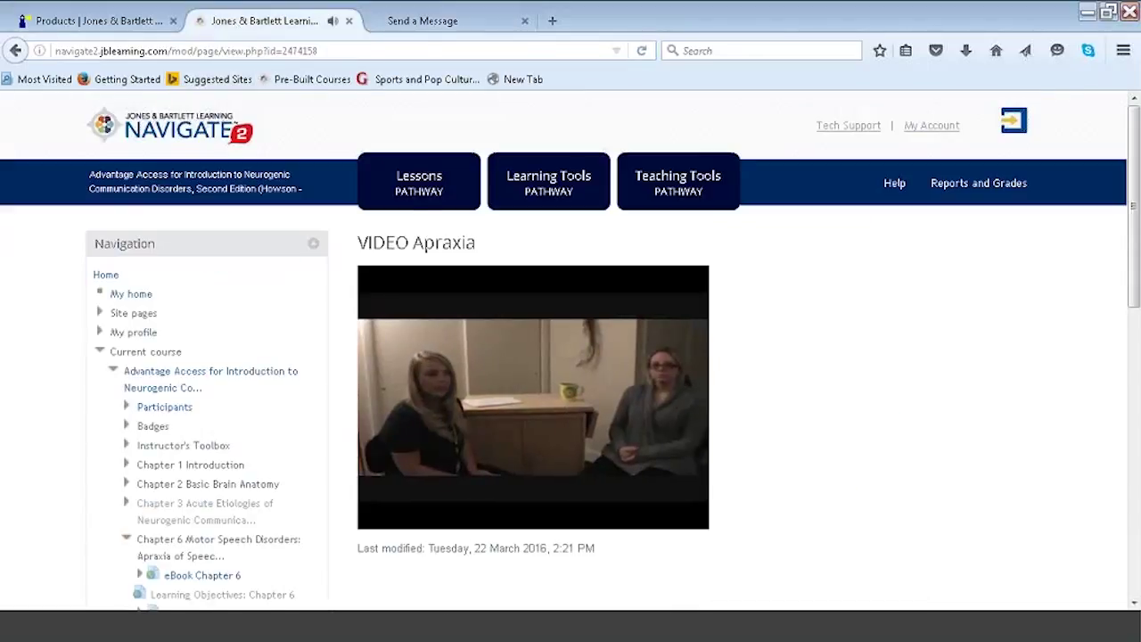
# From Lessons Pathway, add a URL activity to Chapter 6 Motor Speech Disorders.
pyautogui.click(409, 194)
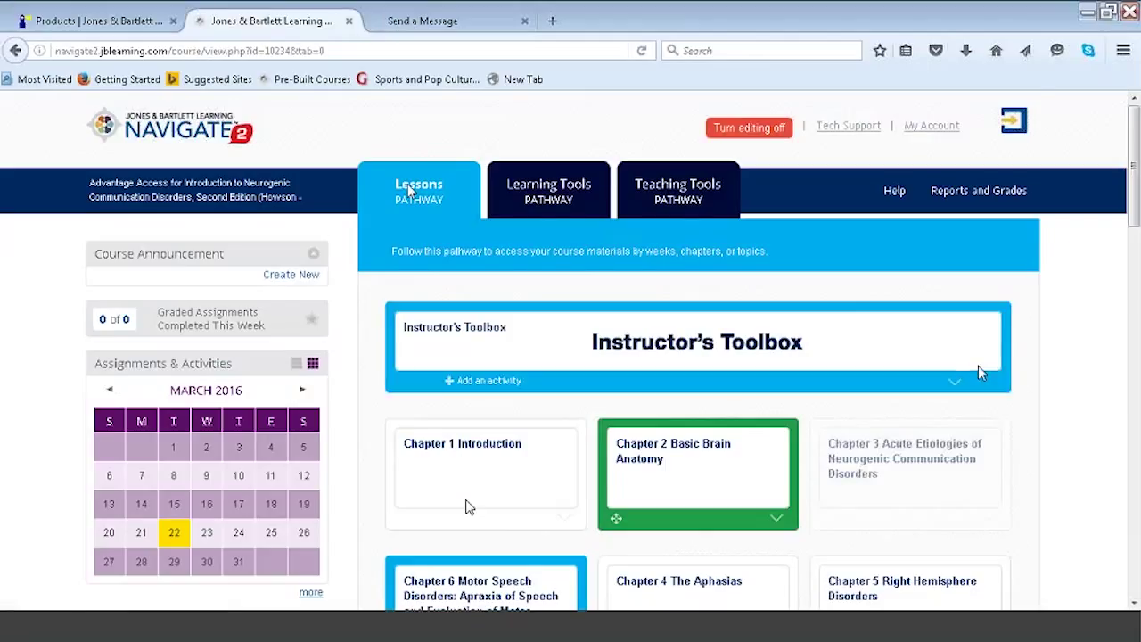
pyautogui.scroll(-3, 933, 324)
pyautogui.moveTo(473, 388)
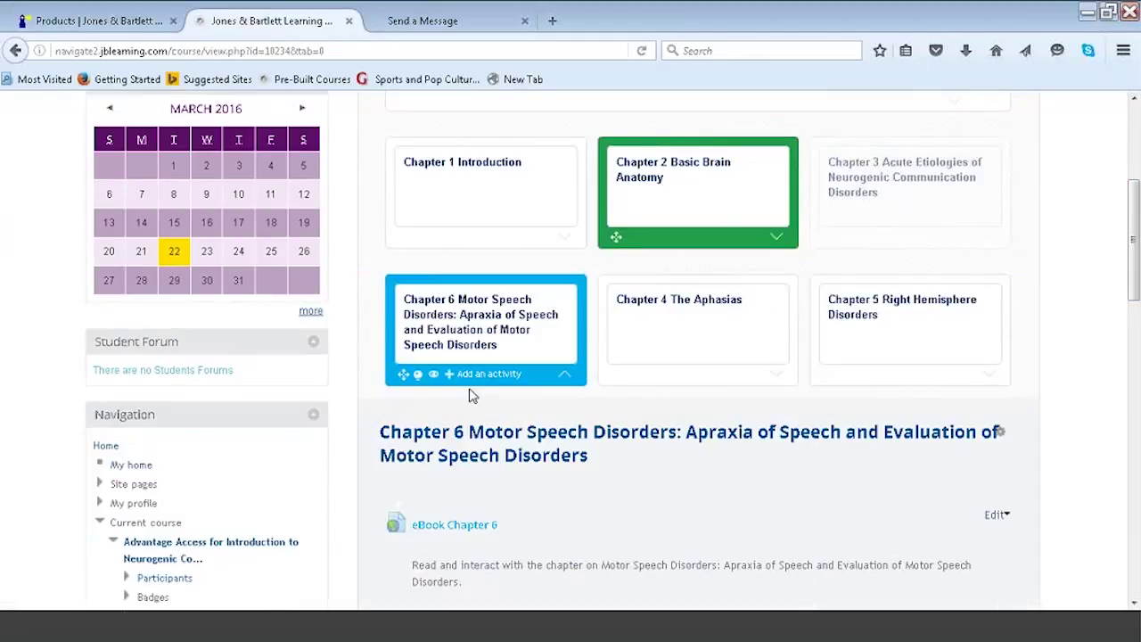
pyautogui.click(481, 375)
pyautogui.moveTo(540, 326); pyautogui.dragTo(546, 504)
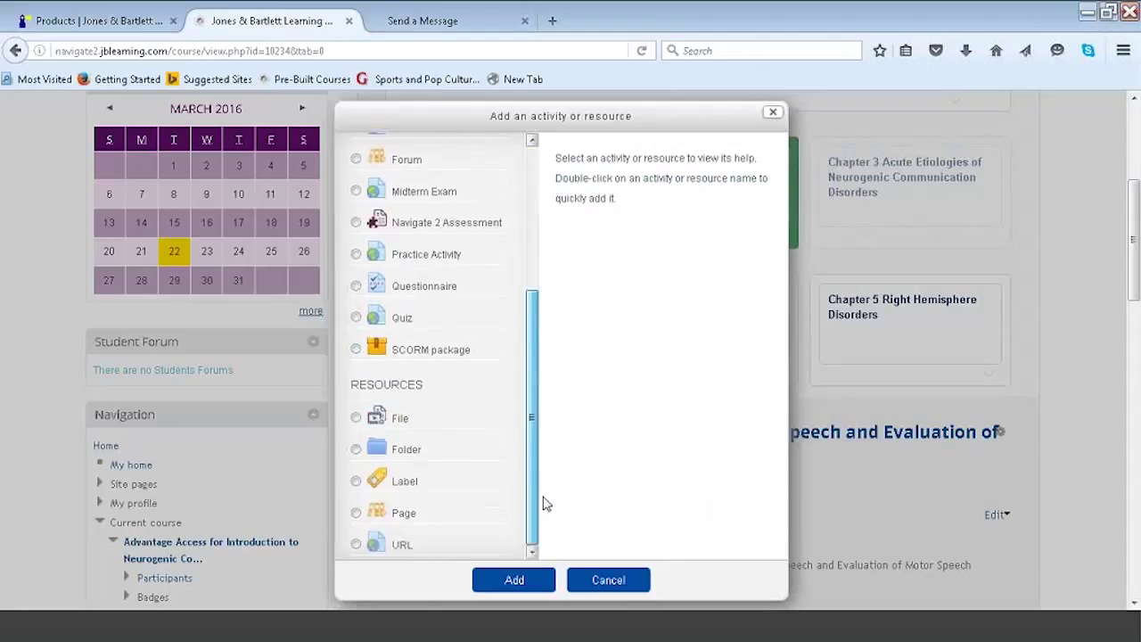
pyautogui.click(358, 545)
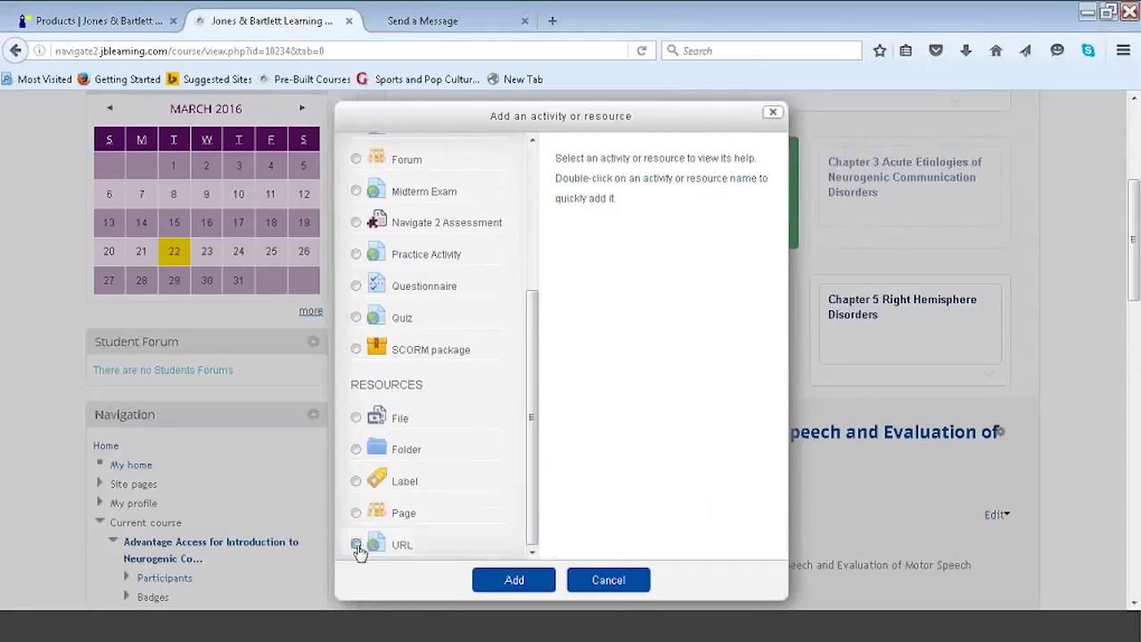
pyautogui.click(494, 581)
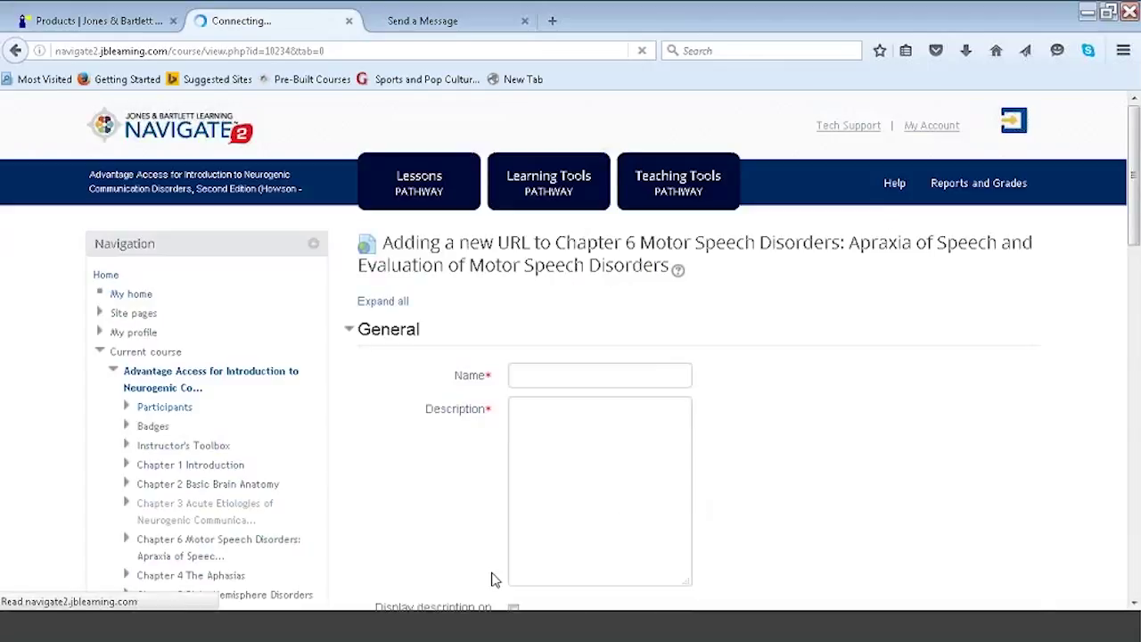
# Name the URL 'LINK' with description 'LINK' and paste the copied ASHA address.
pyautogui.click(597, 373)
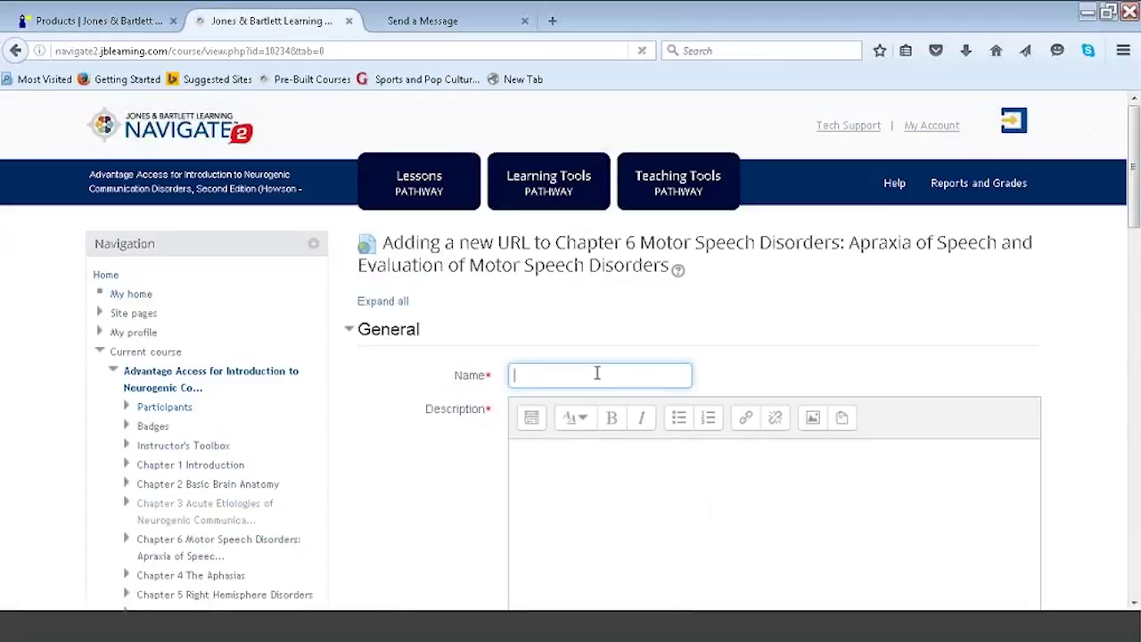
pyautogui.write('LINK')
pyautogui.click(596, 453)
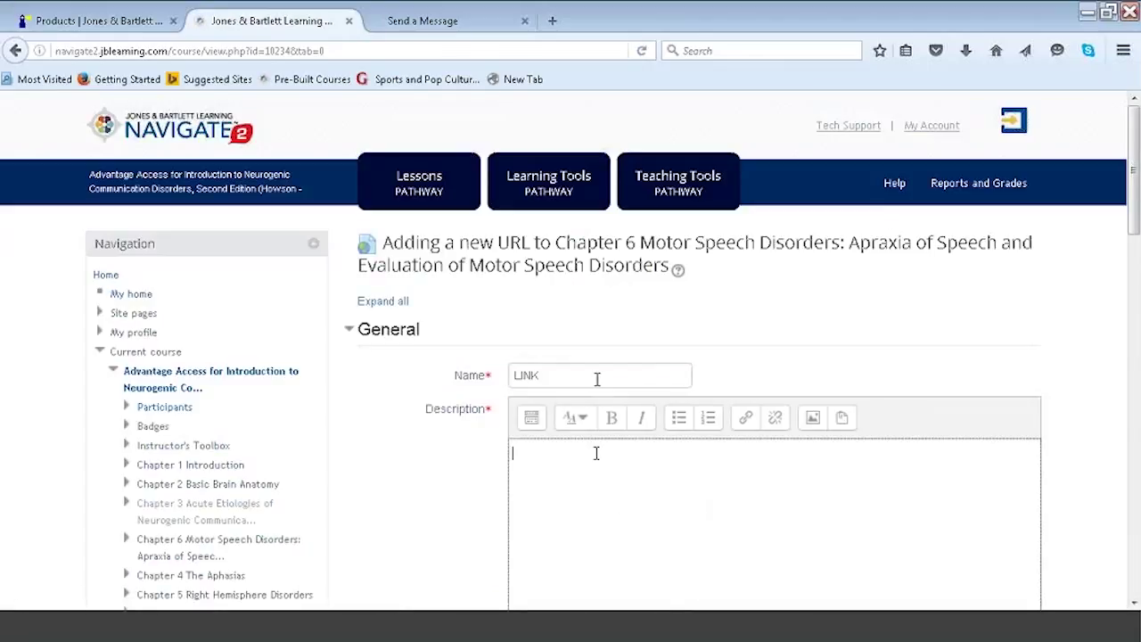
pyautogui.write('LINK')
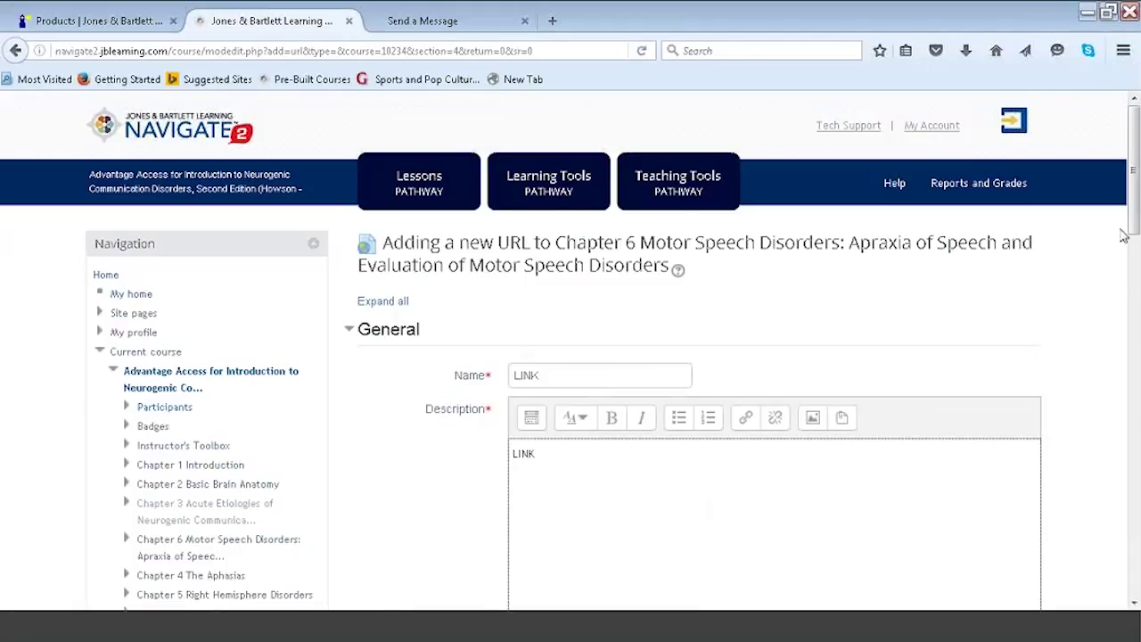
pyautogui.scroll(-8, 571, 357)
pyautogui.click(533, 359)
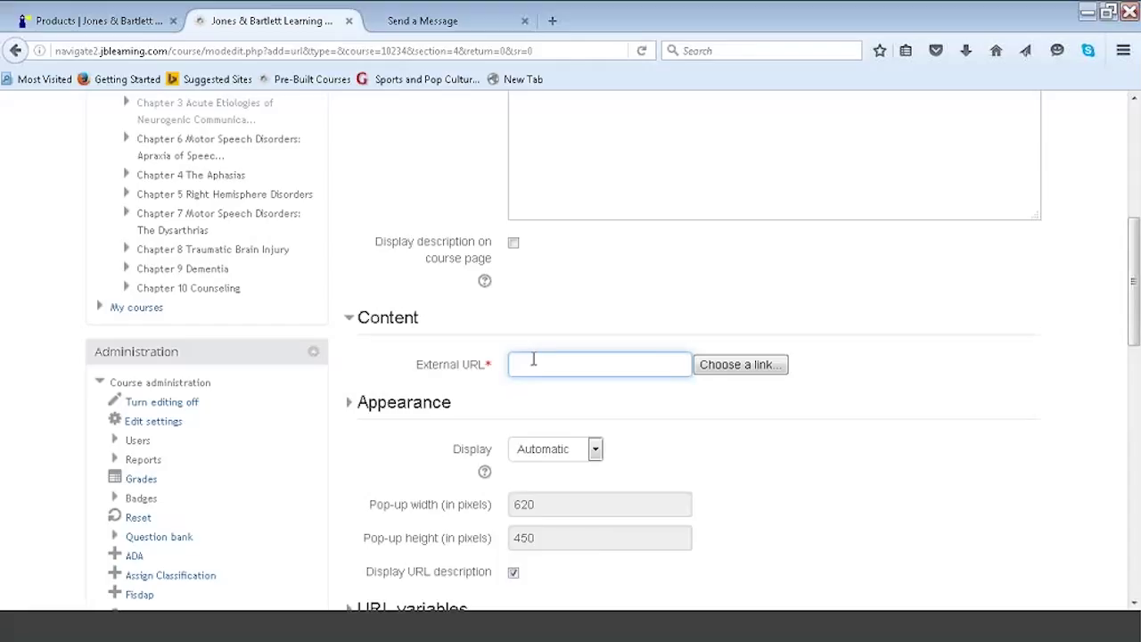
pyautogui.hotkey('ctrl', 'v')
# Set Display to Embed, save and return to the course, then close the message tab.
pyautogui.click(592, 449)
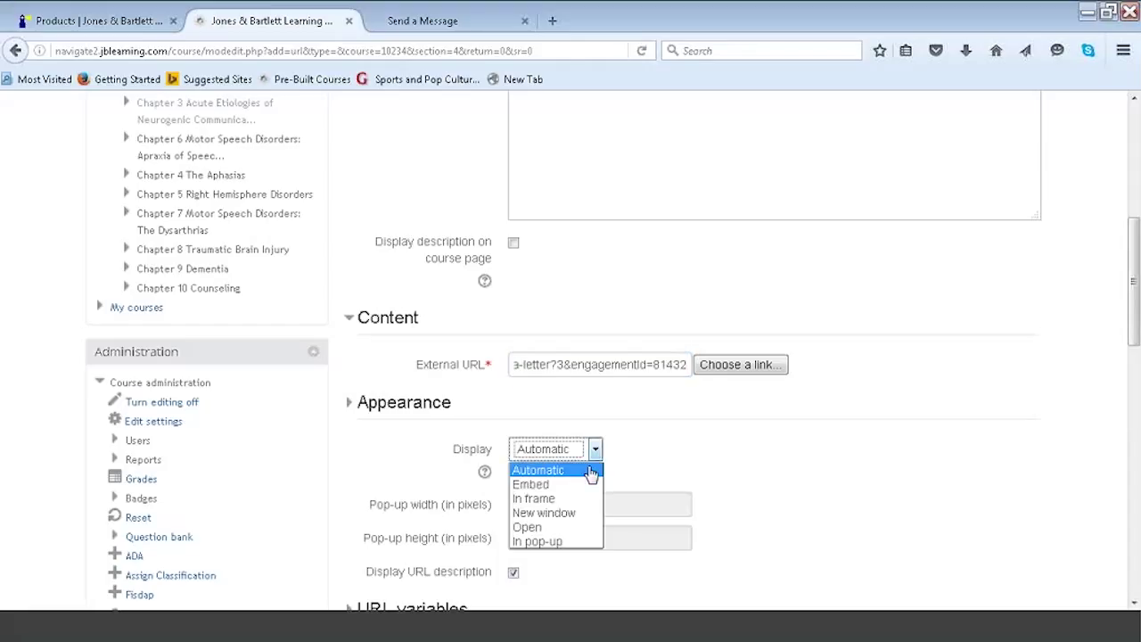
pyautogui.click(544, 484)
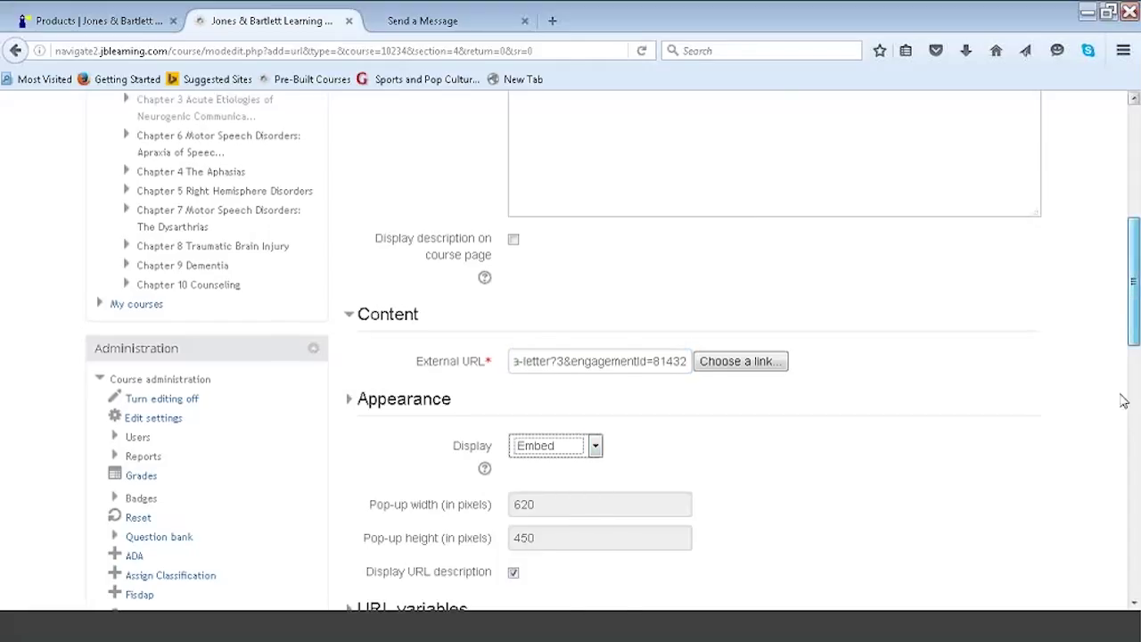
pyautogui.scroll(-15, 1123, 400)
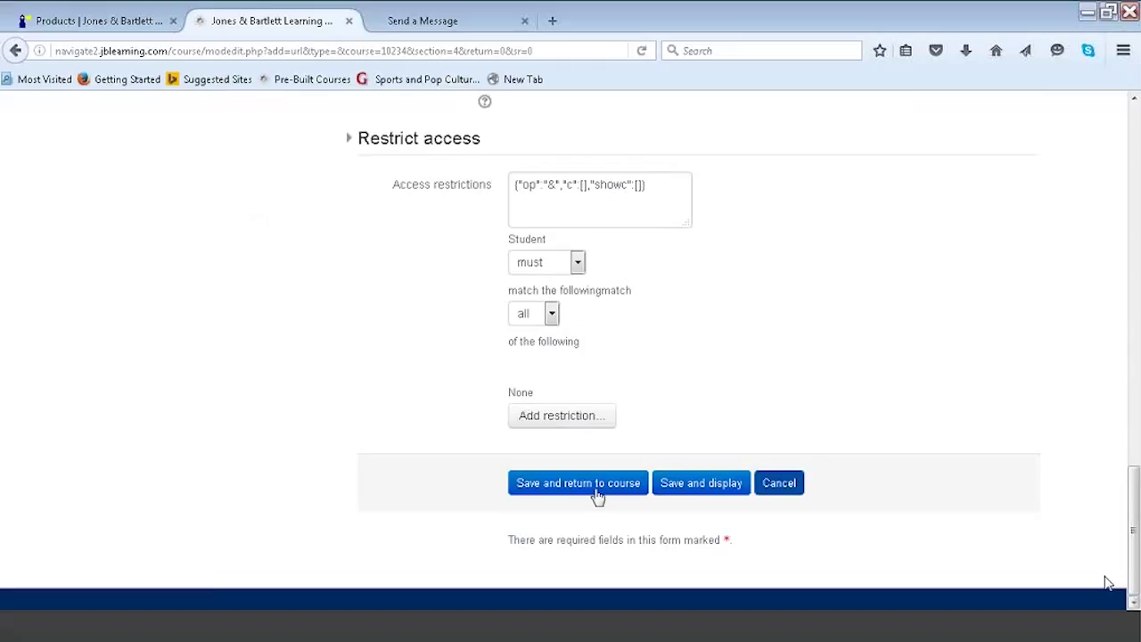
pyautogui.click(596, 491)
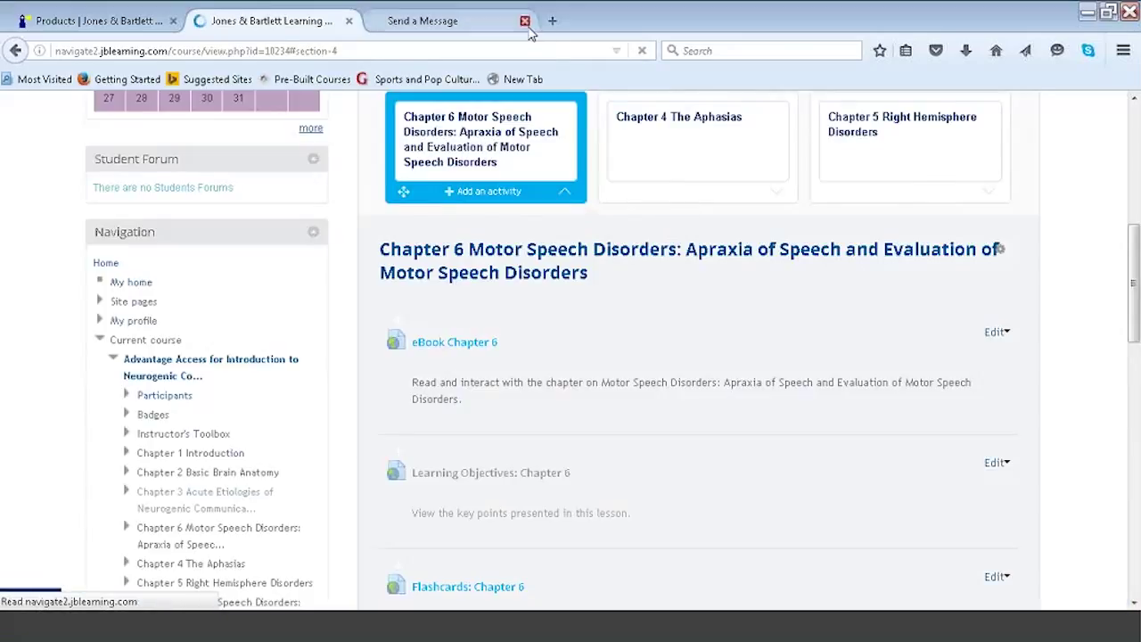
pyautogui.click(524, 20)
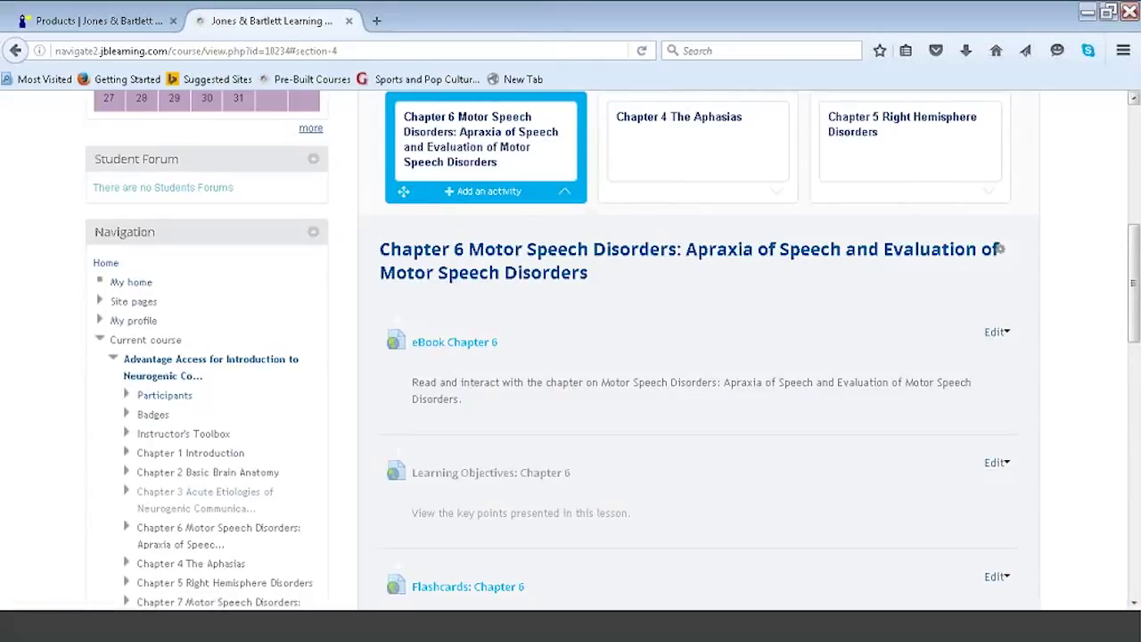
# Preview the LINK resource's embedded ASHA Take Action page and its HOME, then return to Lessons Pathway.
pyautogui.moveTo(1134, 283); pyautogui.dragTo(1133, 483)
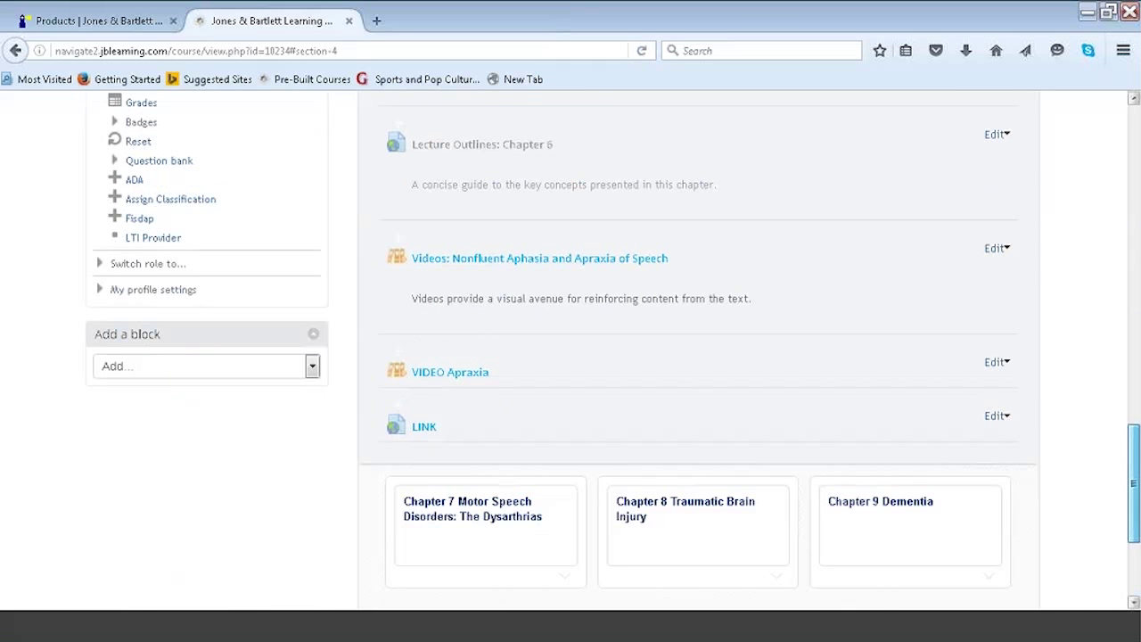
pyautogui.click(440, 429)
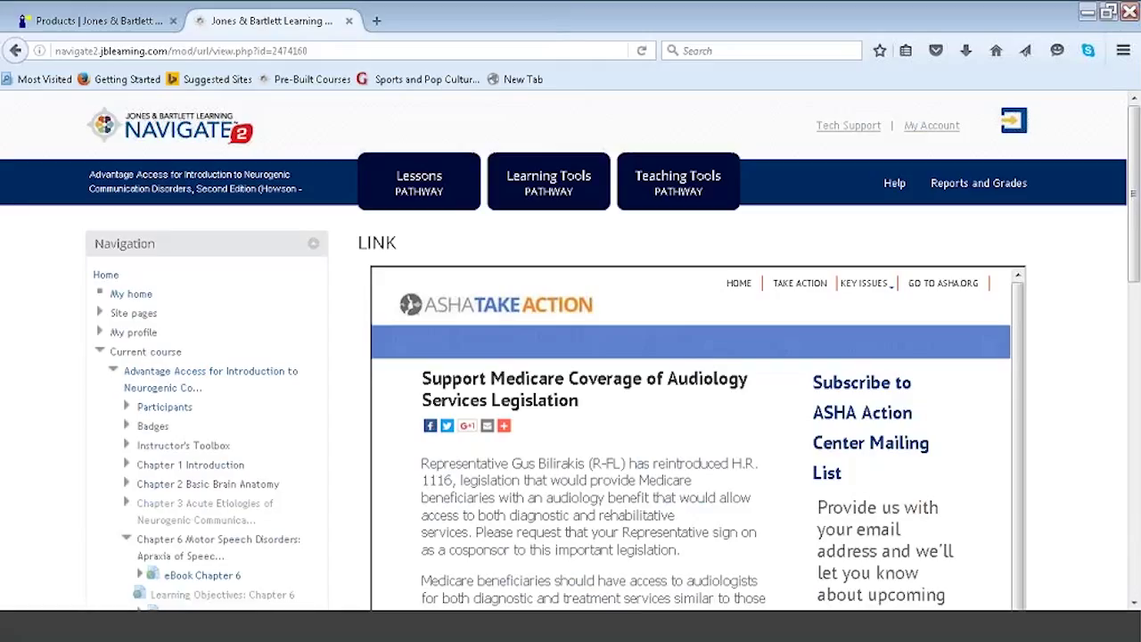
pyautogui.click(739, 284)
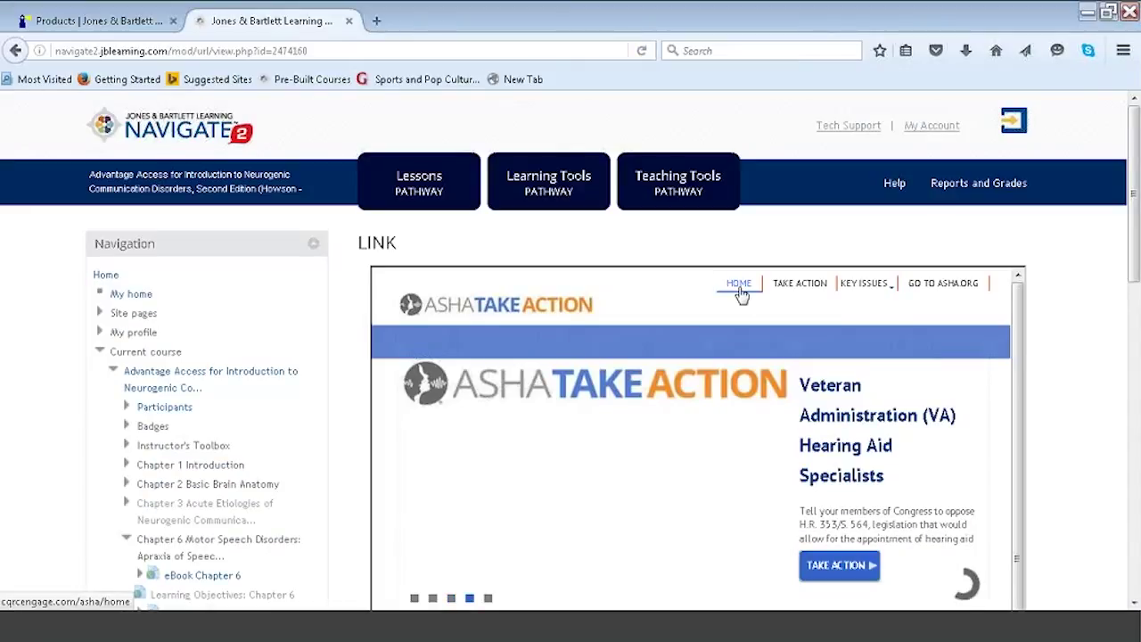
pyautogui.click(443, 182)
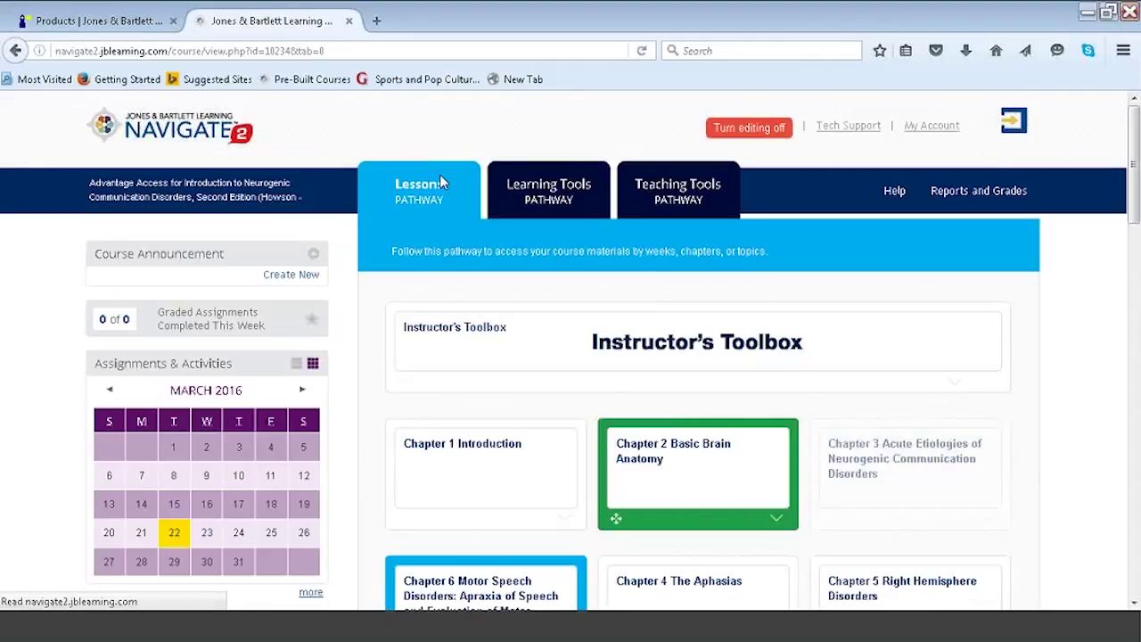
# Add a Quiz activity to Chapter 6 Motor Speech Disorders from the activity chooser.
pyautogui.moveTo(1135, 147); pyautogui.dragTo(1135, 218)
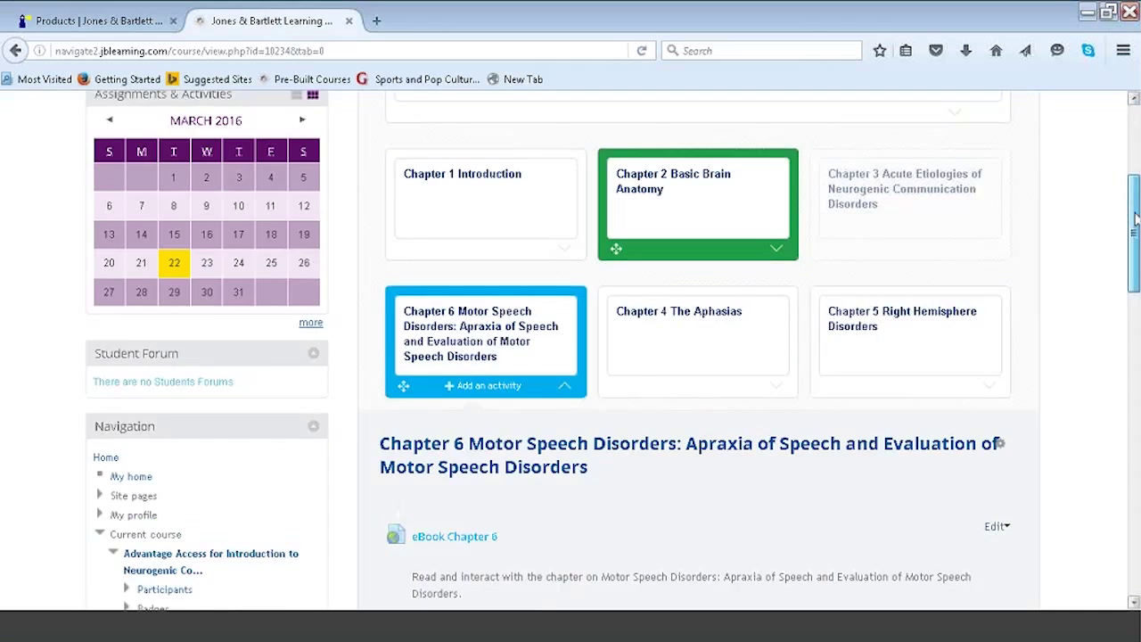
pyautogui.scroll(-3, 1135, 218)
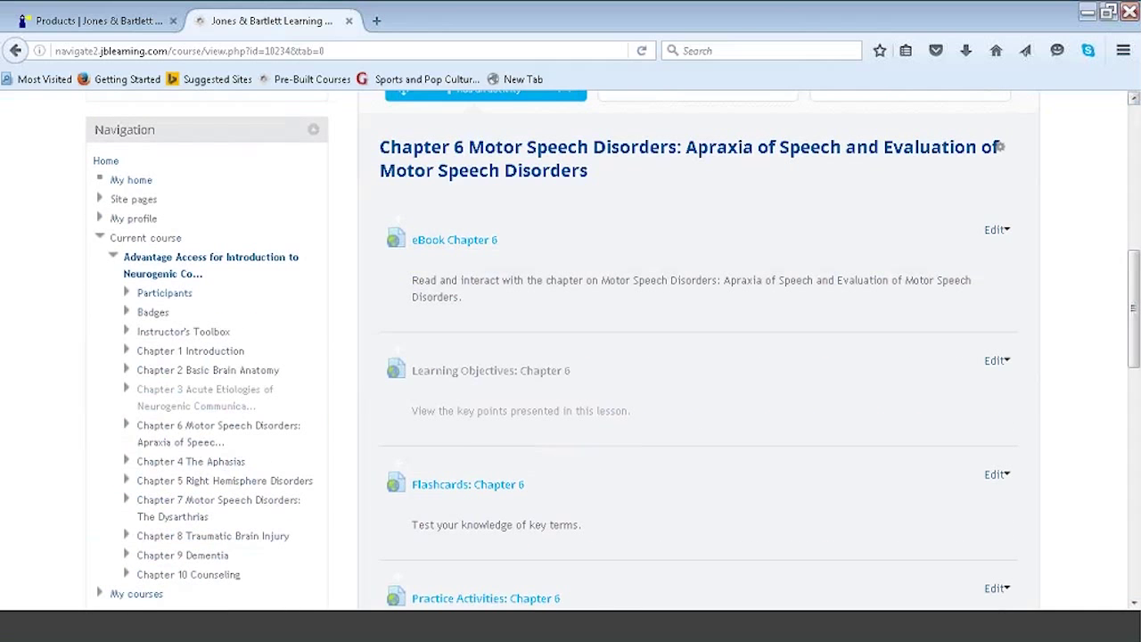
pyautogui.click(502, 100)
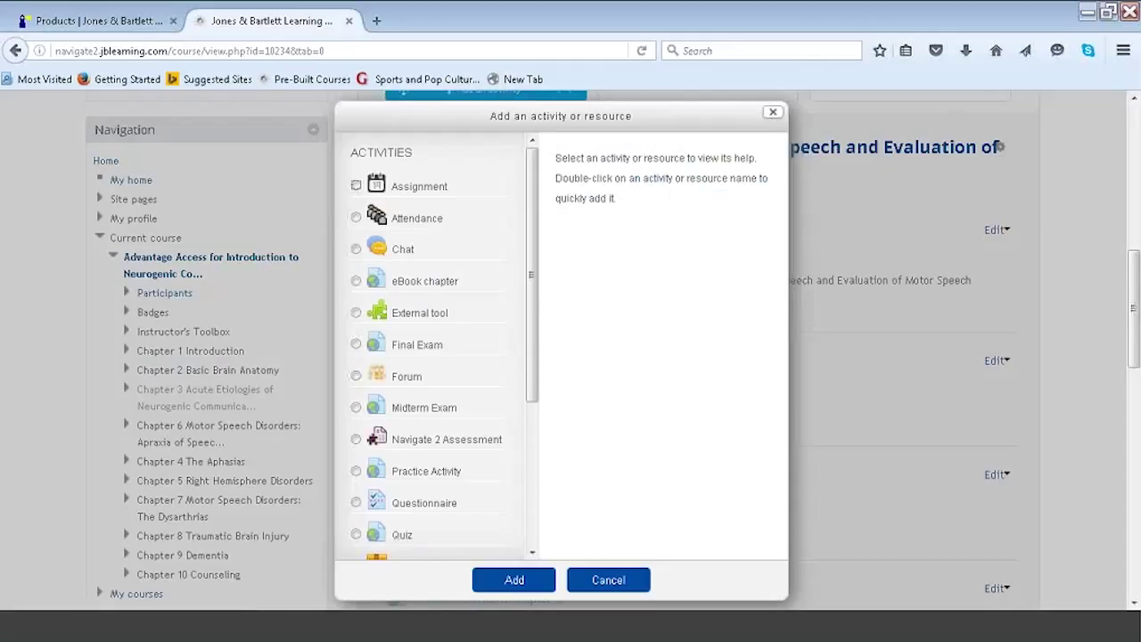
pyautogui.moveTo(535, 271); pyautogui.dragTo(534, 335)
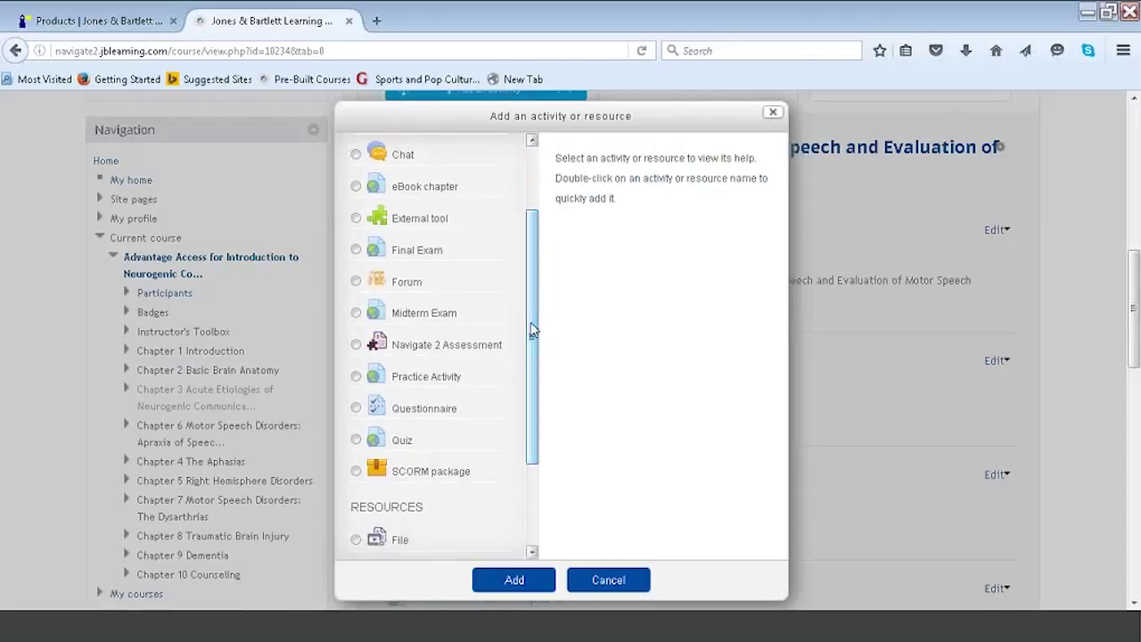
pyautogui.click(356, 440)
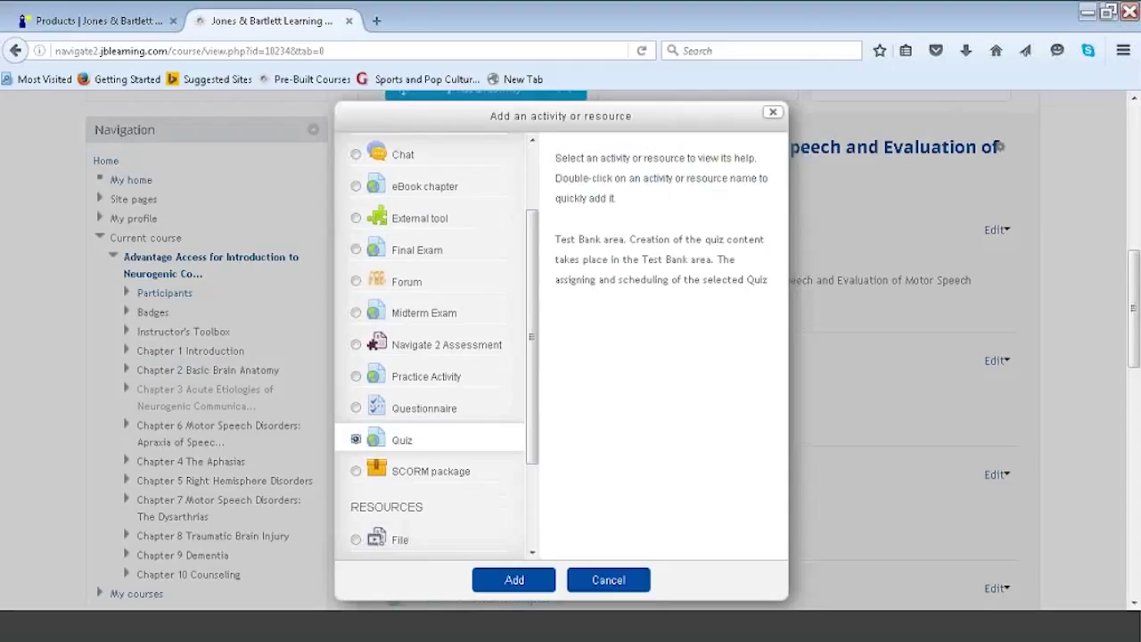
pyautogui.click(512, 583)
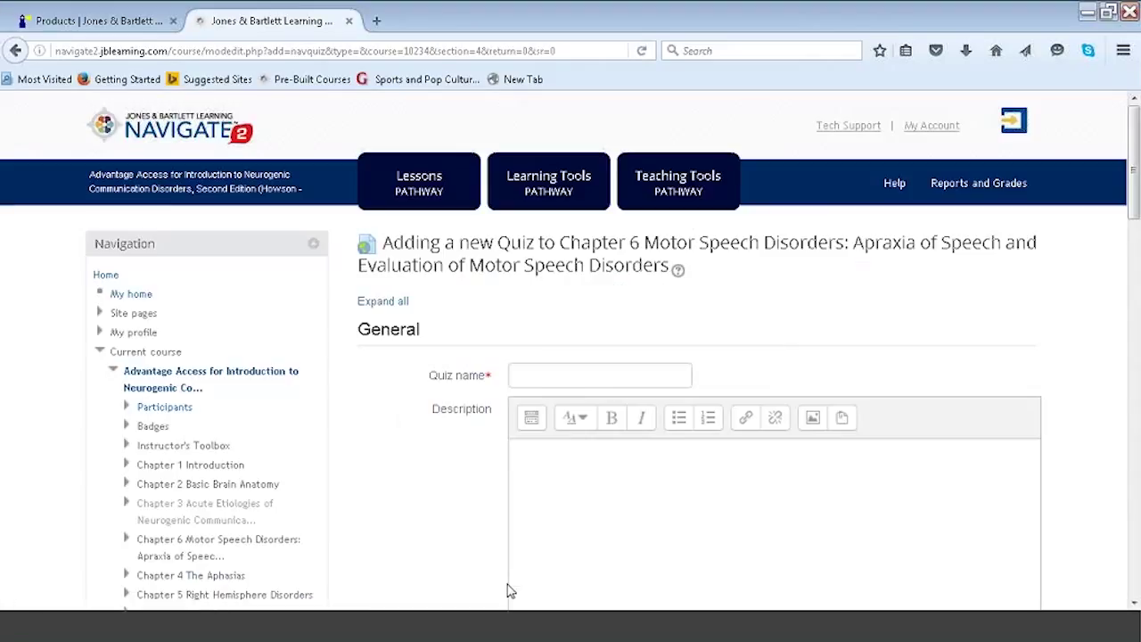
# Name the quiz 'Chapter 6 Quiz', allow review after it closes, and select the Chapter 06 Quiz assessment.
pyautogui.click(540, 375)
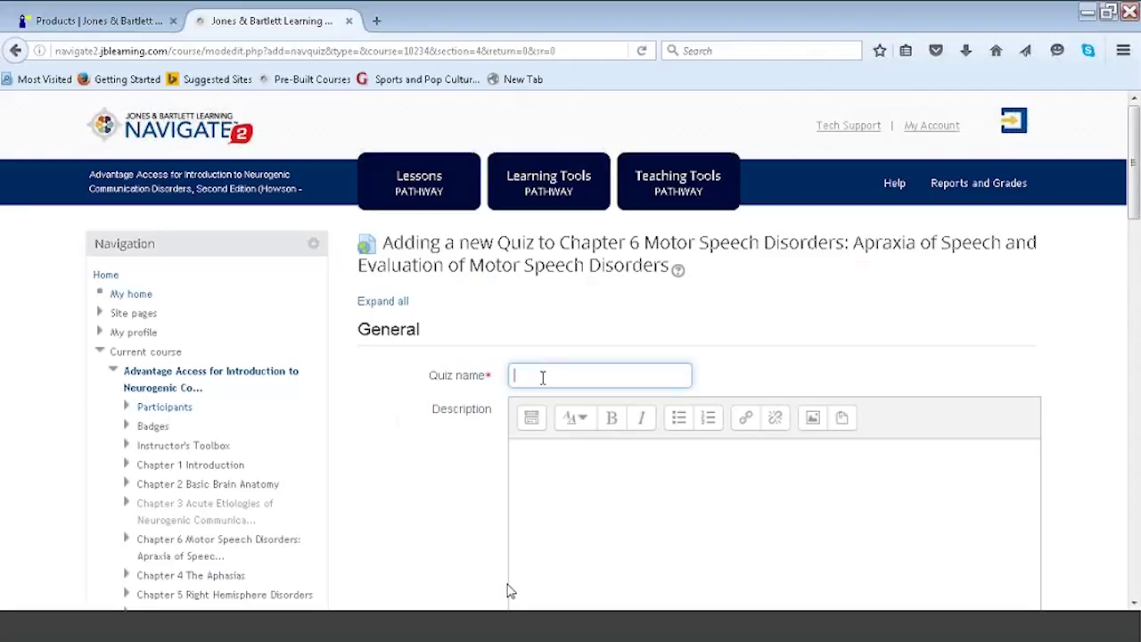
pyautogui.write('Chapter 6 Quiz')
pyautogui.moveTo(1135, 223); pyautogui.dragTo(1136, 303)
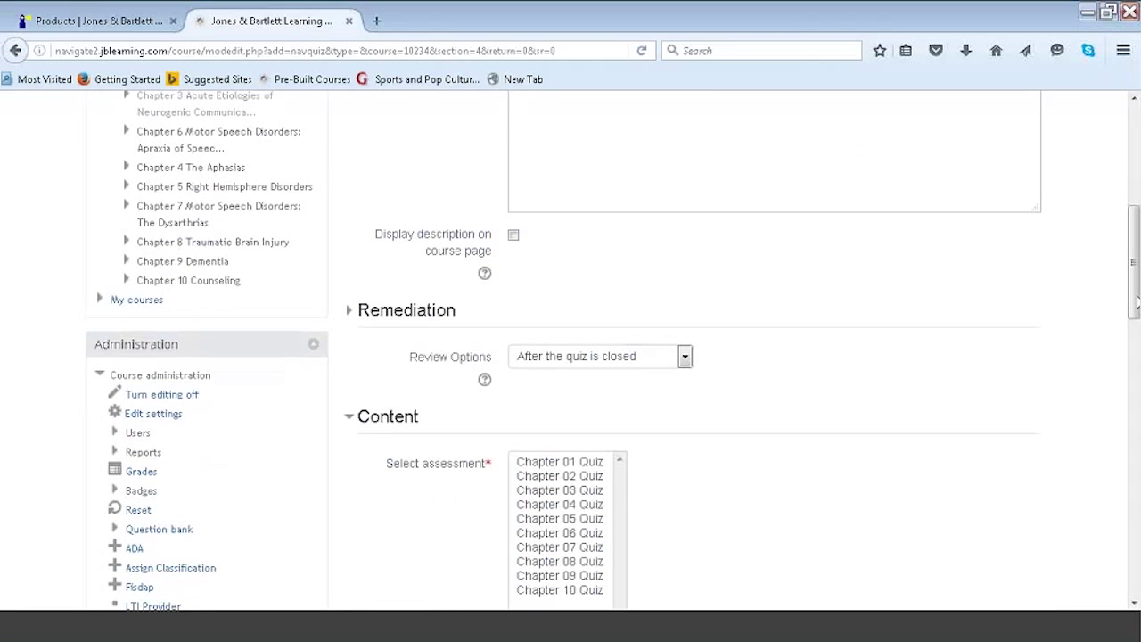
pyautogui.click(558, 358)
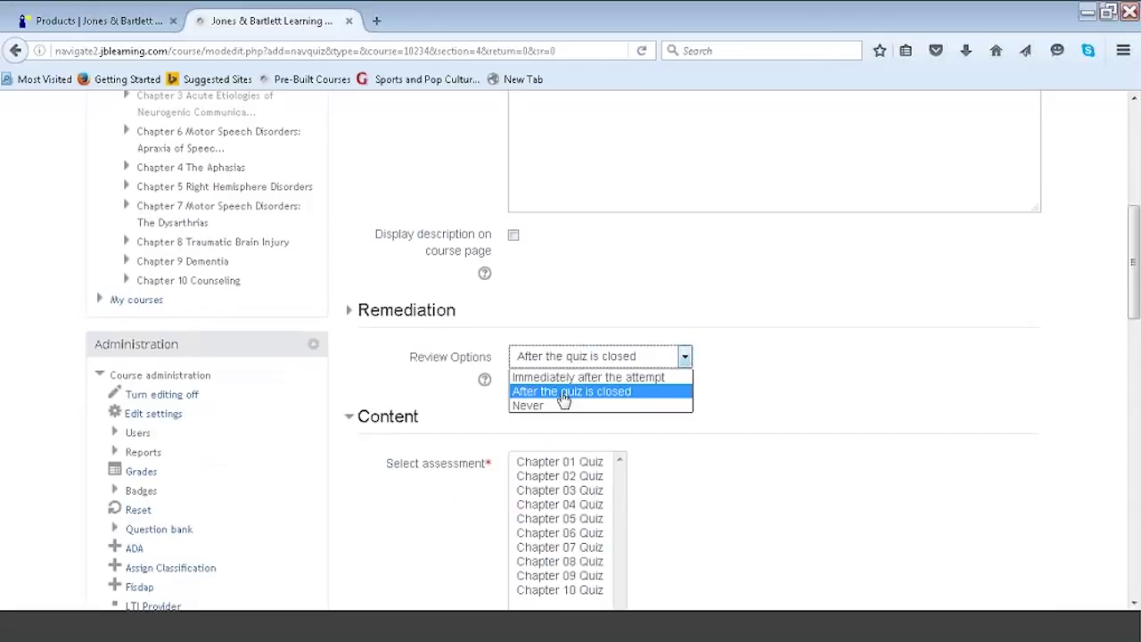
pyautogui.click(563, 395)
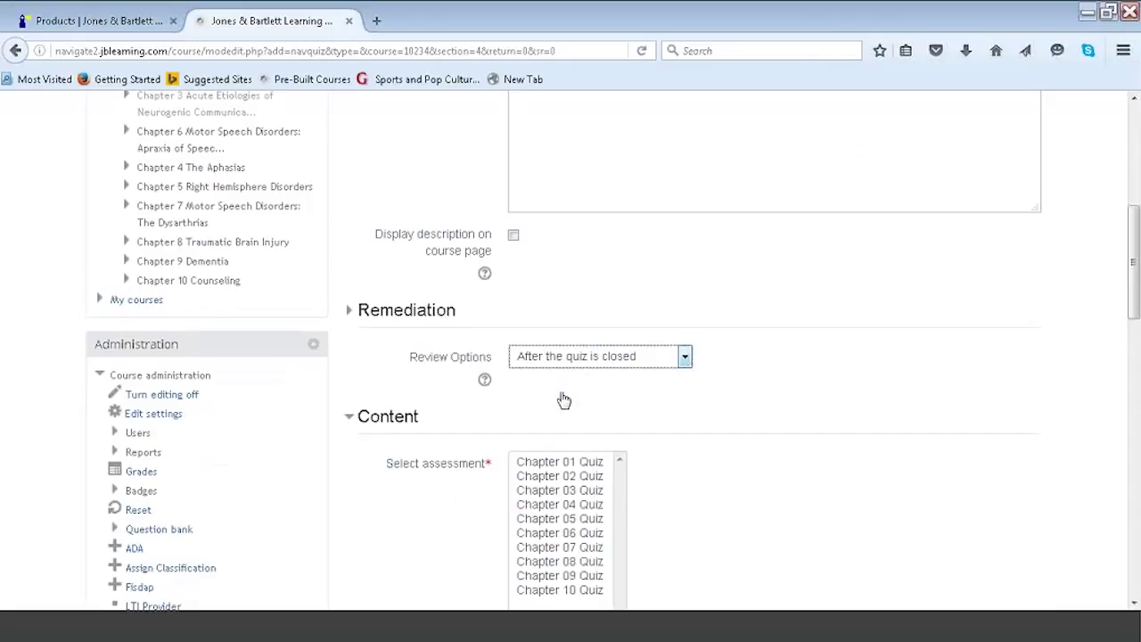
pyautogui.click(558, 532)
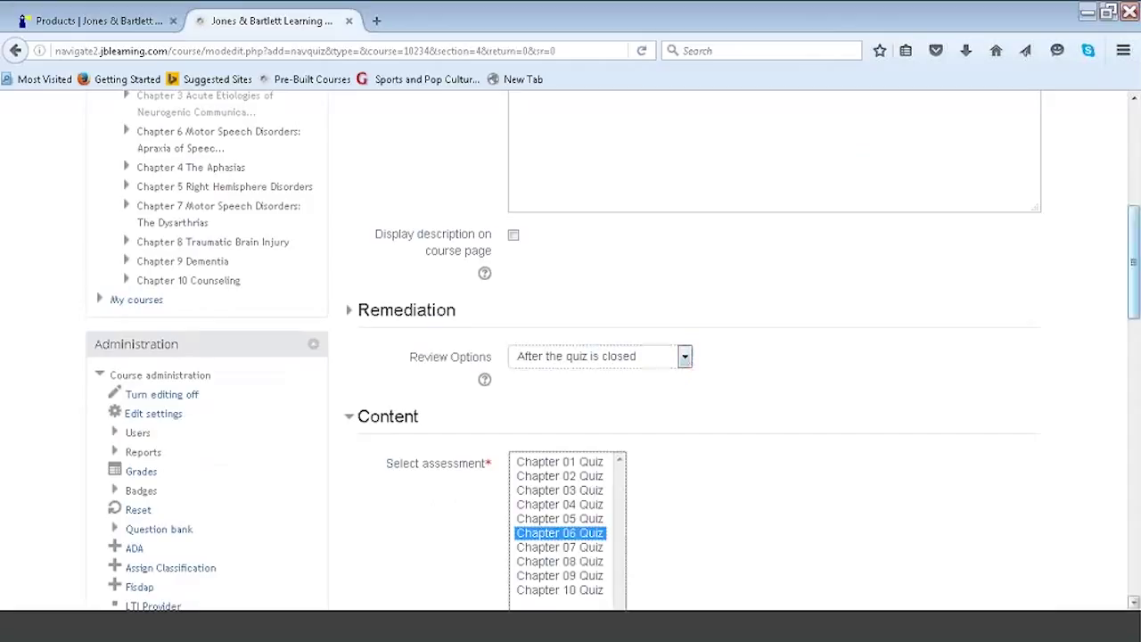
pyautogui.moveTo(1134, 293); pyautogui.dragTo(1136, 330)
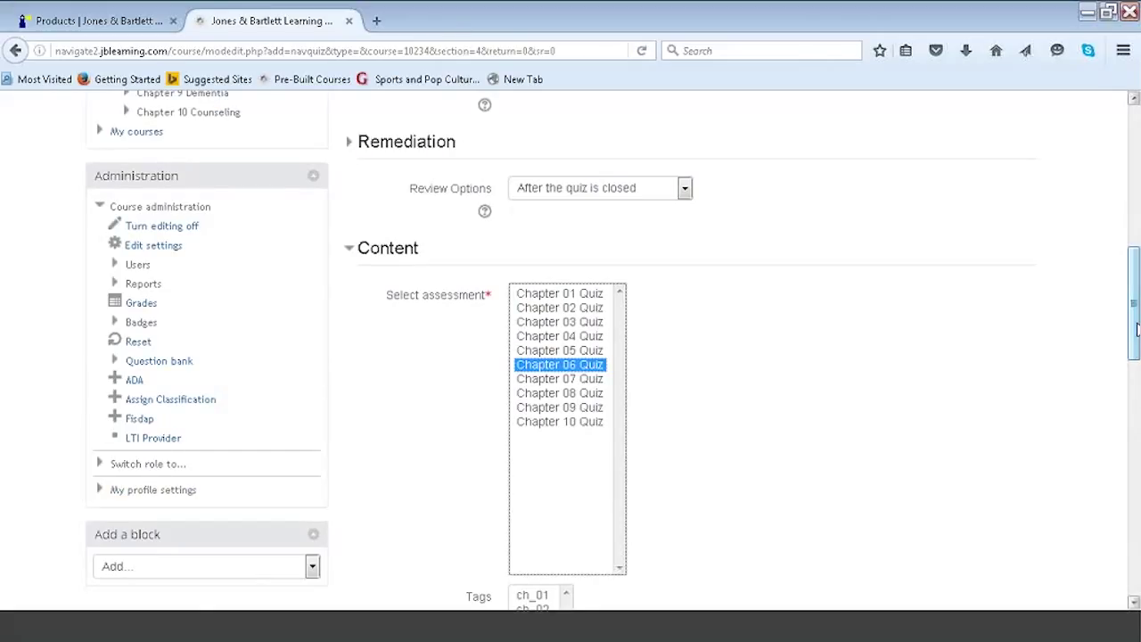
pyautogui.moveTo(1136, 330); pyautogui.dragTo(1132, 557)
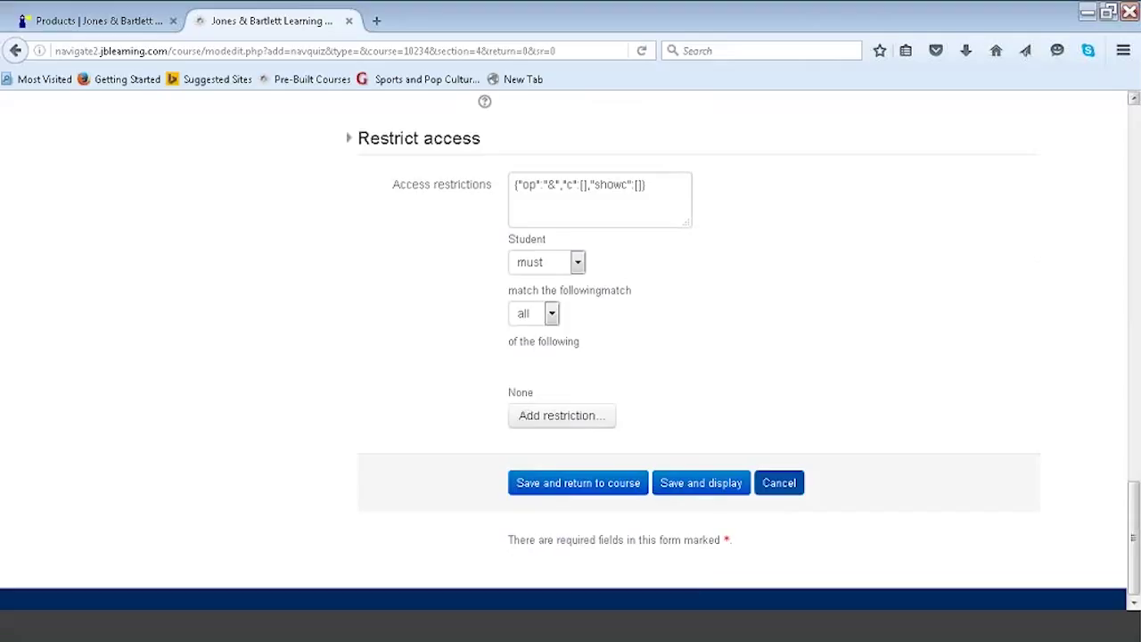
# Add a date access restriction starting on 24 March 2016.
pyautogui.click(589, 417)
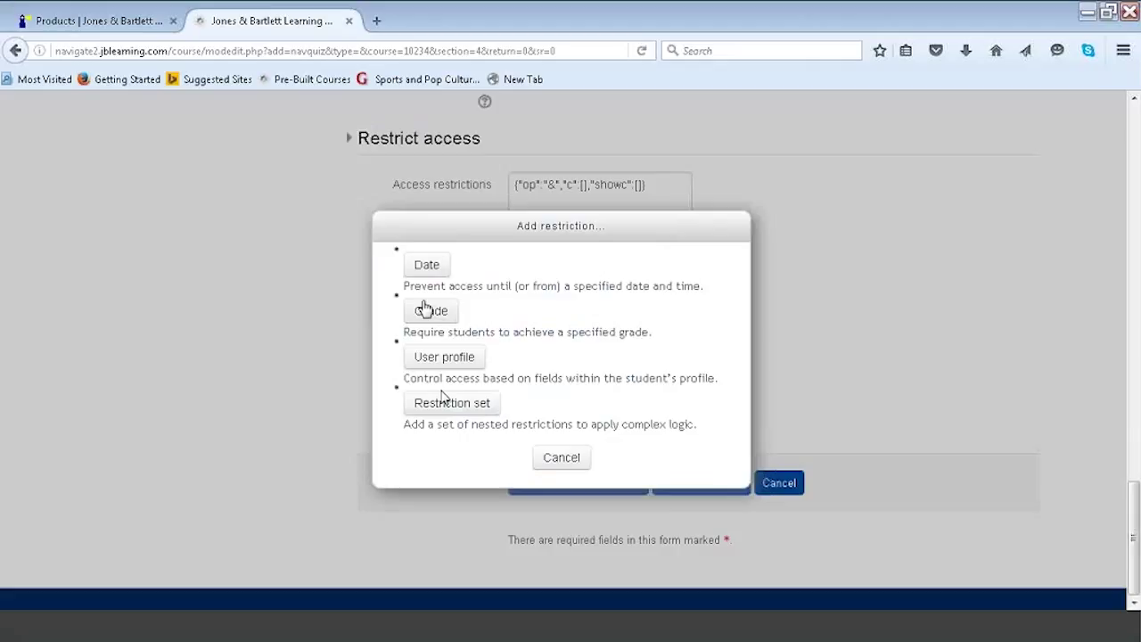
pyautogui.click(428, 269)
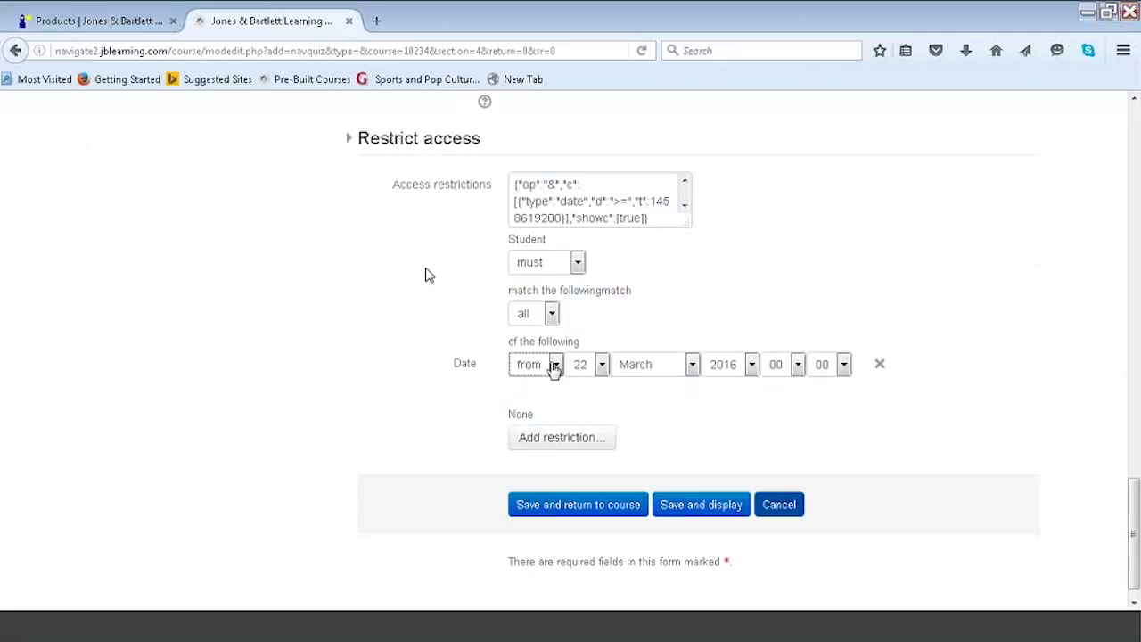
pyautogui.click(602, 365)
pyautogui.scroll(-1, 597, 343)
pyautogui.click(588, 339)
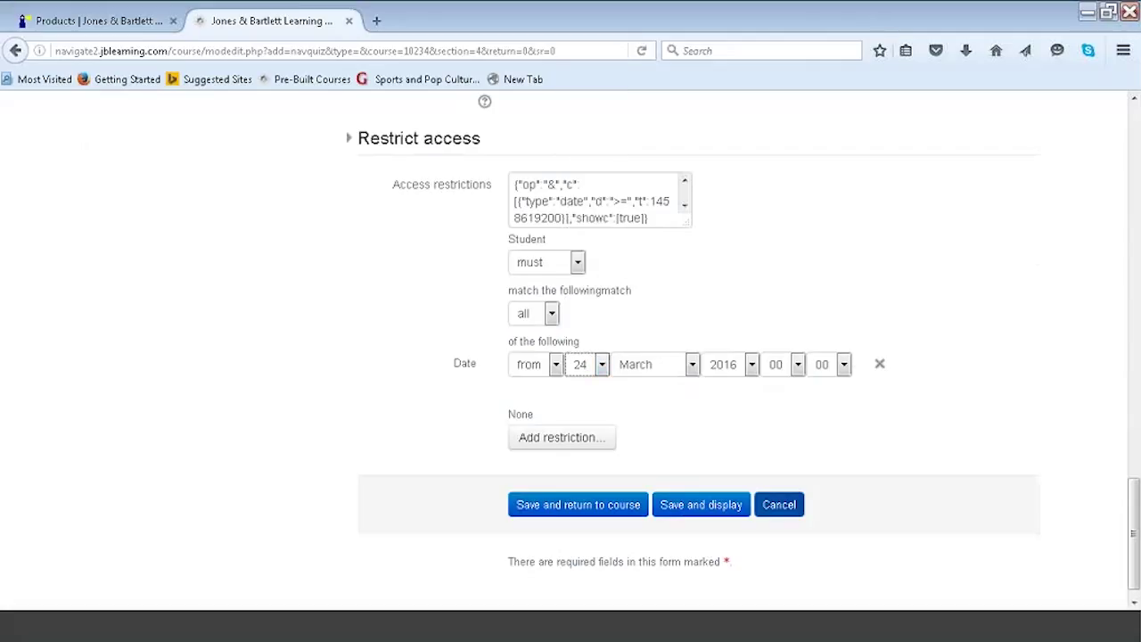
# Add a second 'until' date restriction, also on 24 March 2016.
pyautogui.click(546, 441)
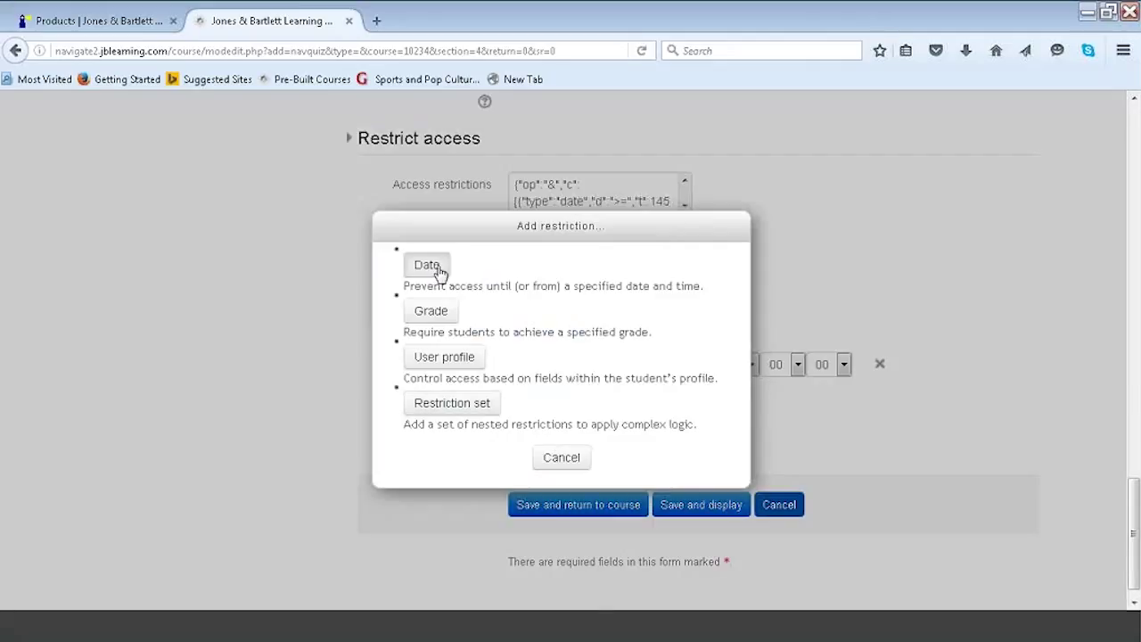
pyautogui.click(429, 265)
pyautogui.click(553, 410)
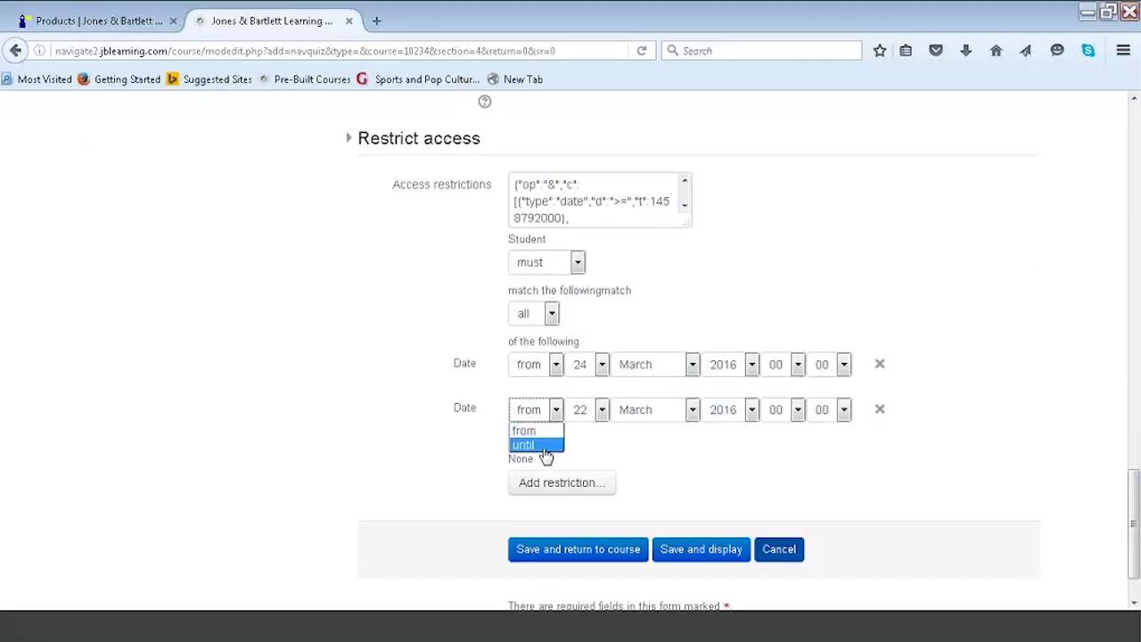
pyautogui.click(543, 448)
pyautogui.click(601, 415)
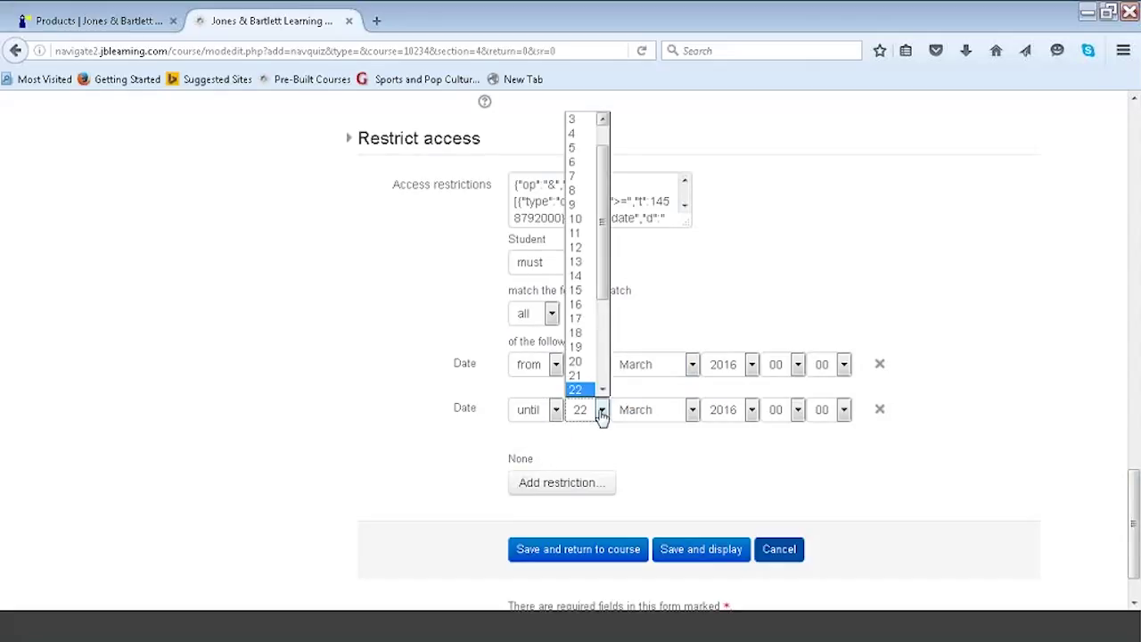
pyautogui.scroll(-2, 601, 330)
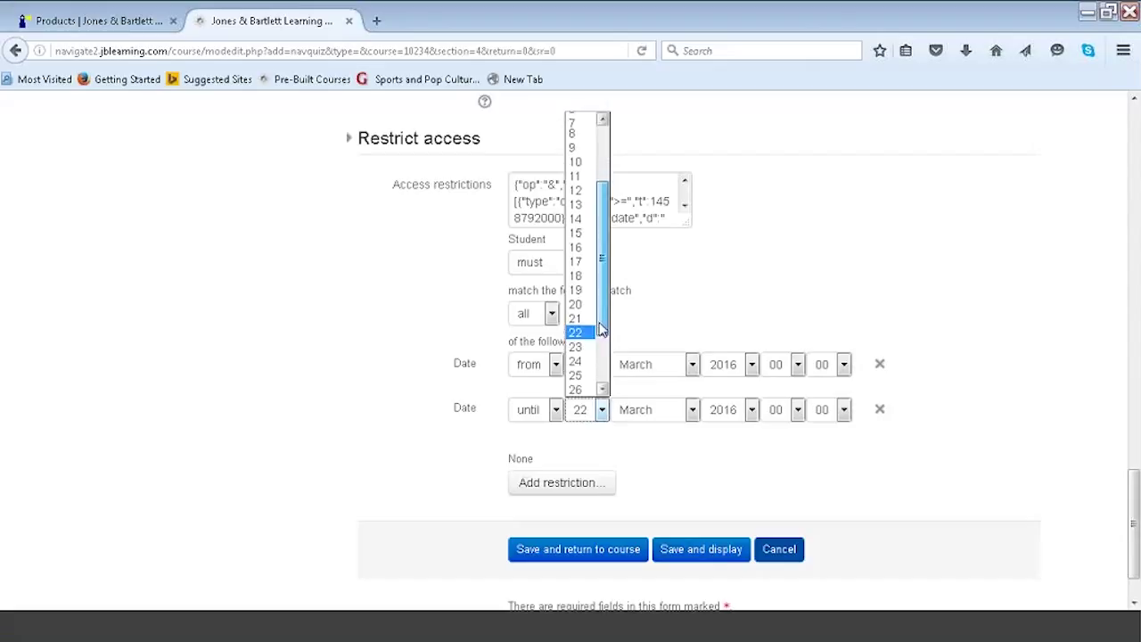
pyautogui.click(581, 362)
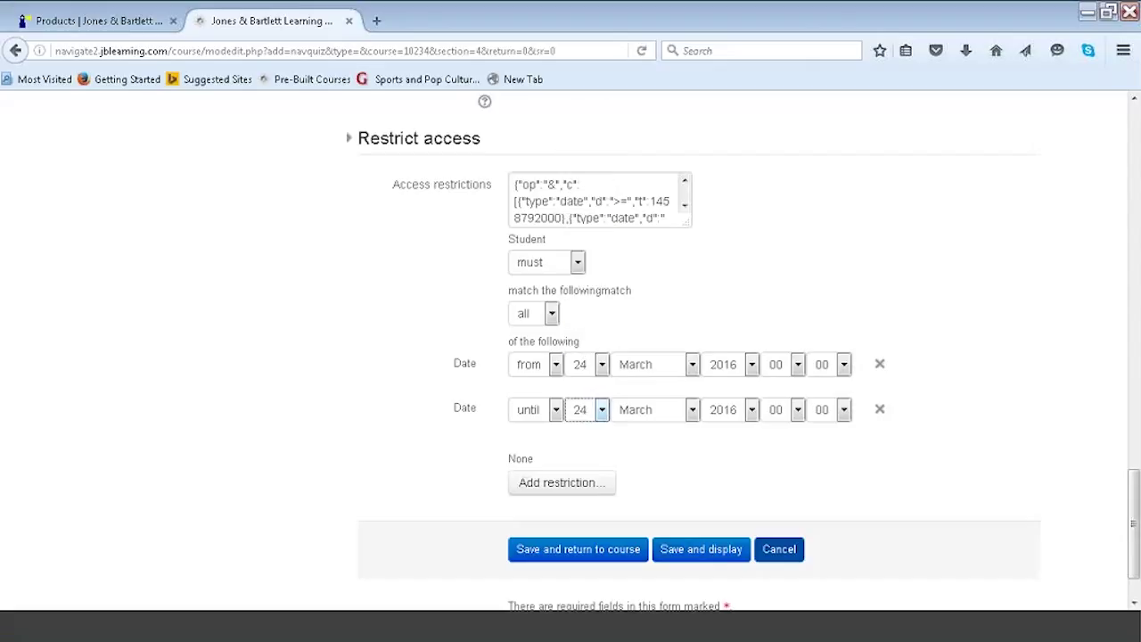
# Set the start hour to 13 and the until hour to 15, then save and return to course.
pyautogui.click(798, 364)
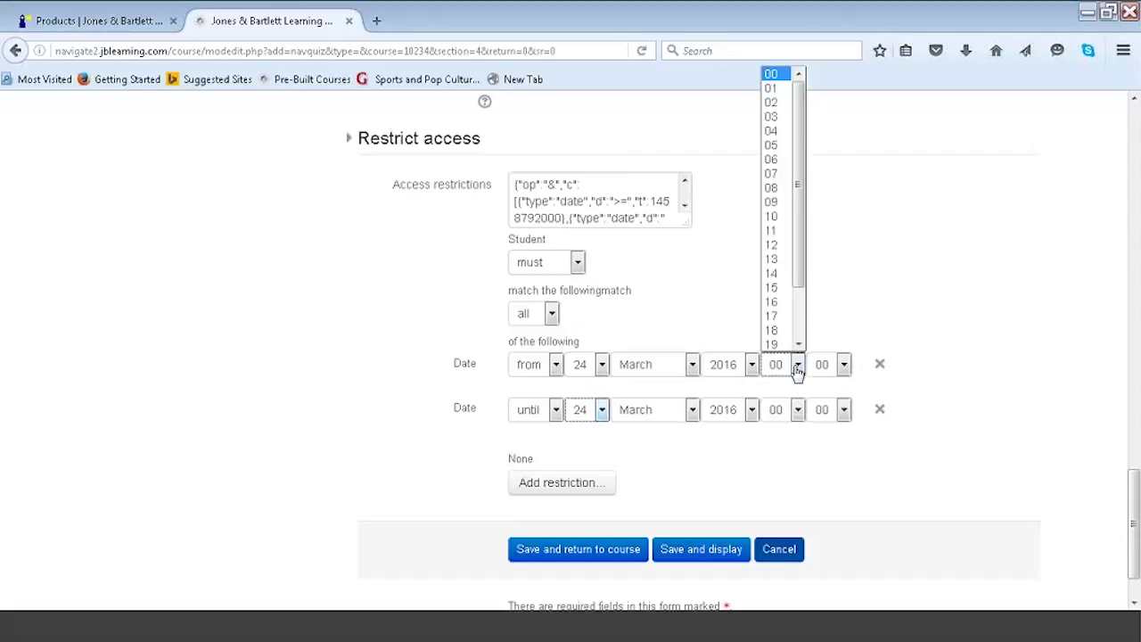
pyautogui.click(777, 259)
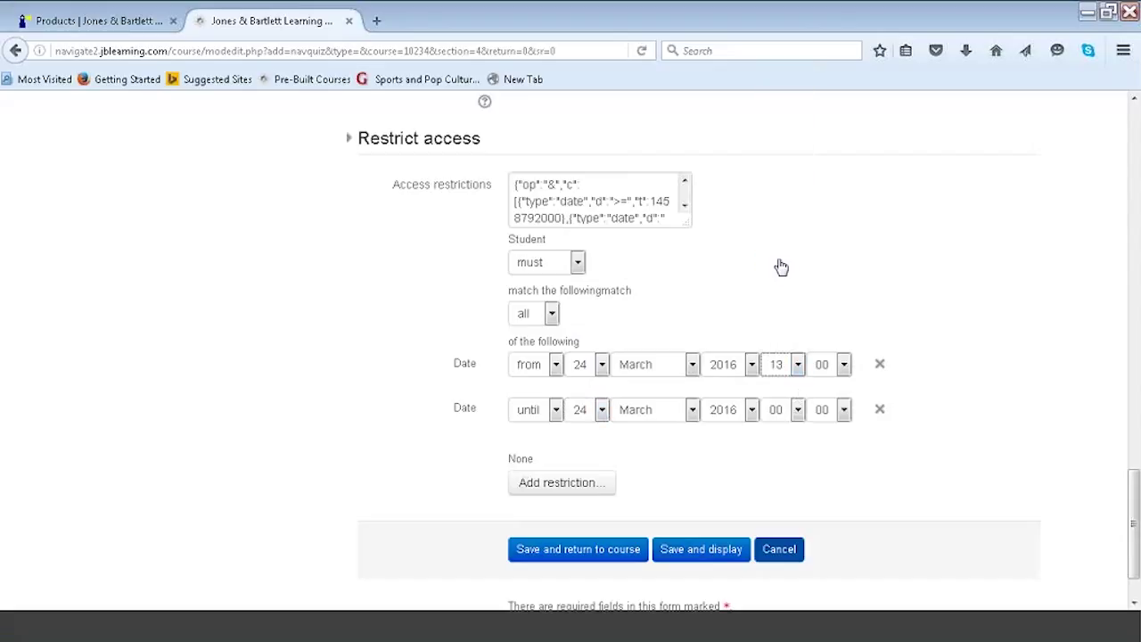
pyautogui.click(797, 410)
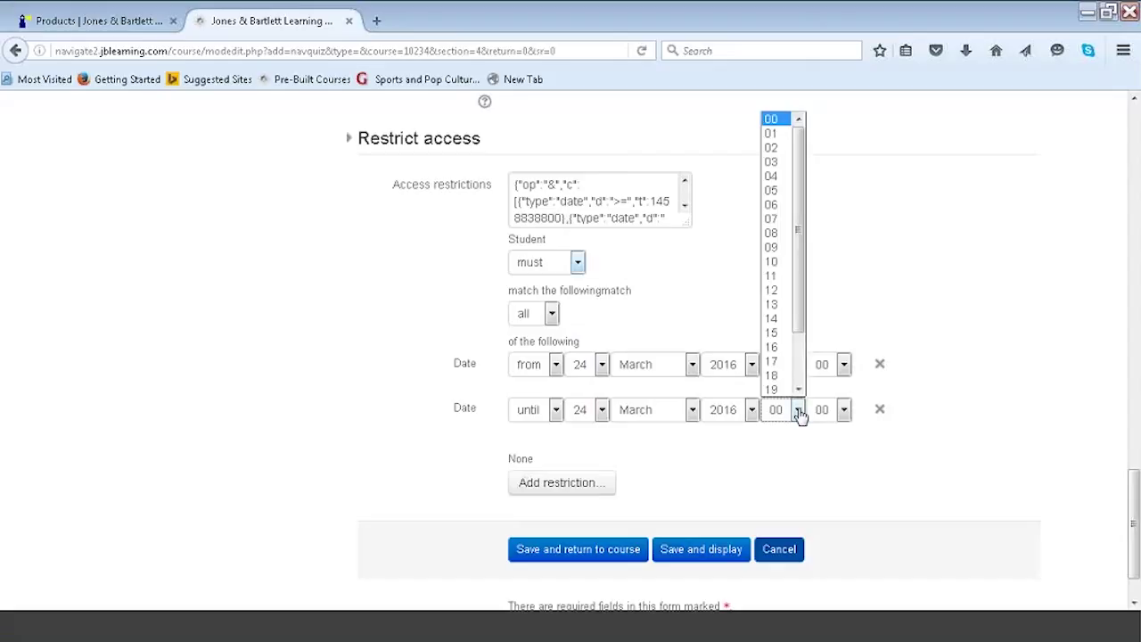
pyautogui.click(782, 332)
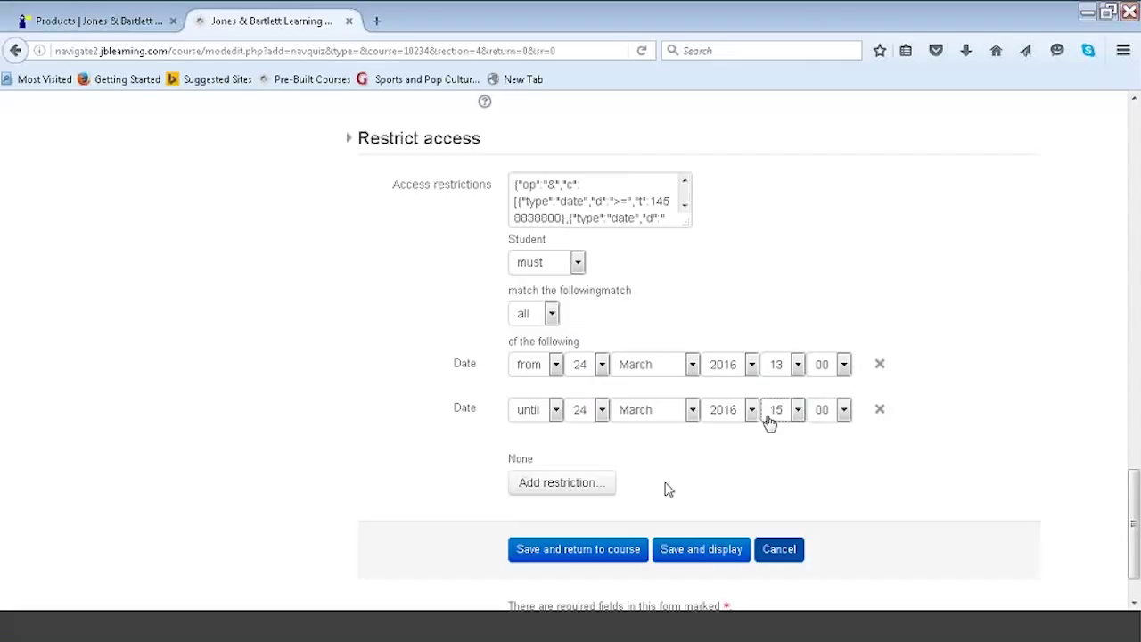
pyautogui.click(568, 549)
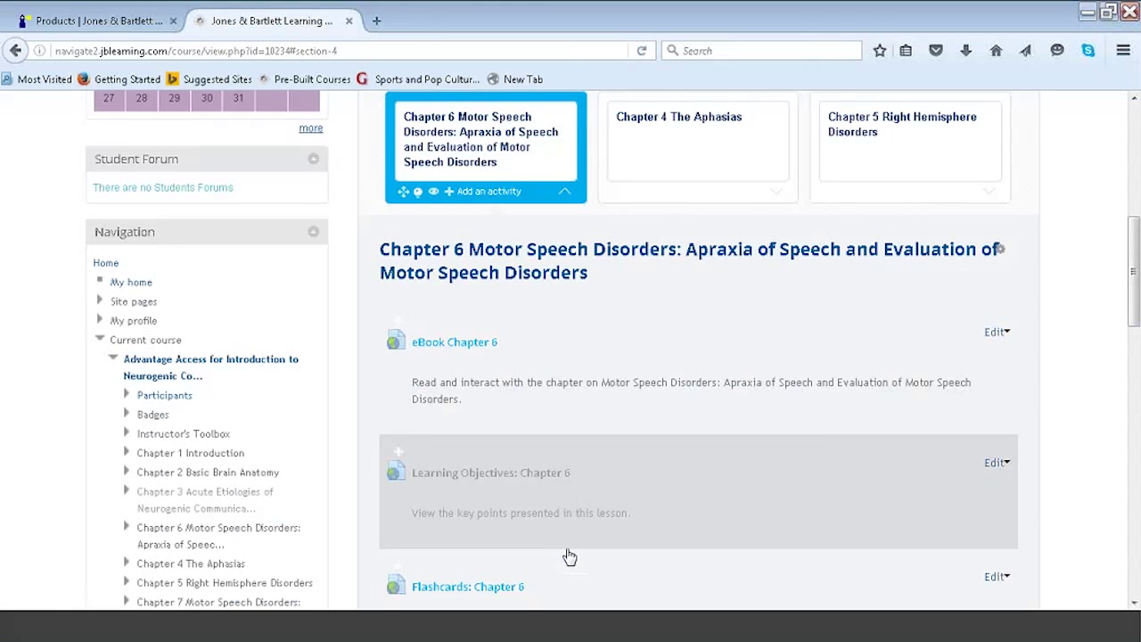
# Scroll down to the Chapter 6 Quiz, available 24 March 1:00–3:00 PM, and launch it.
pyautogui.click(1134, 443)
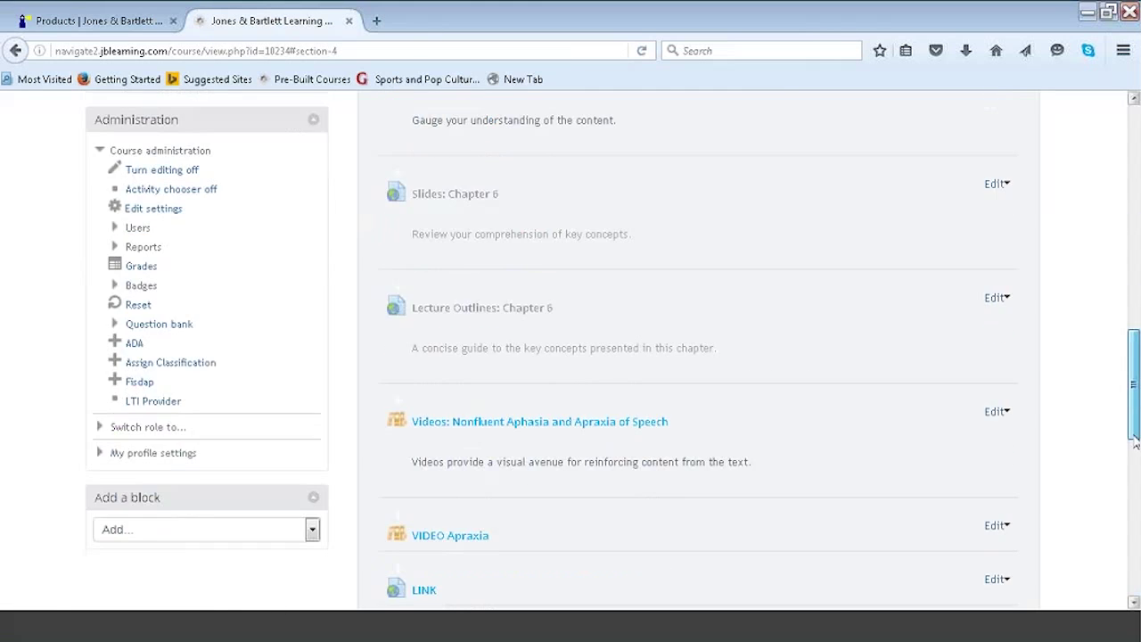
pyautogui.scroll(-3, 1134, 443)
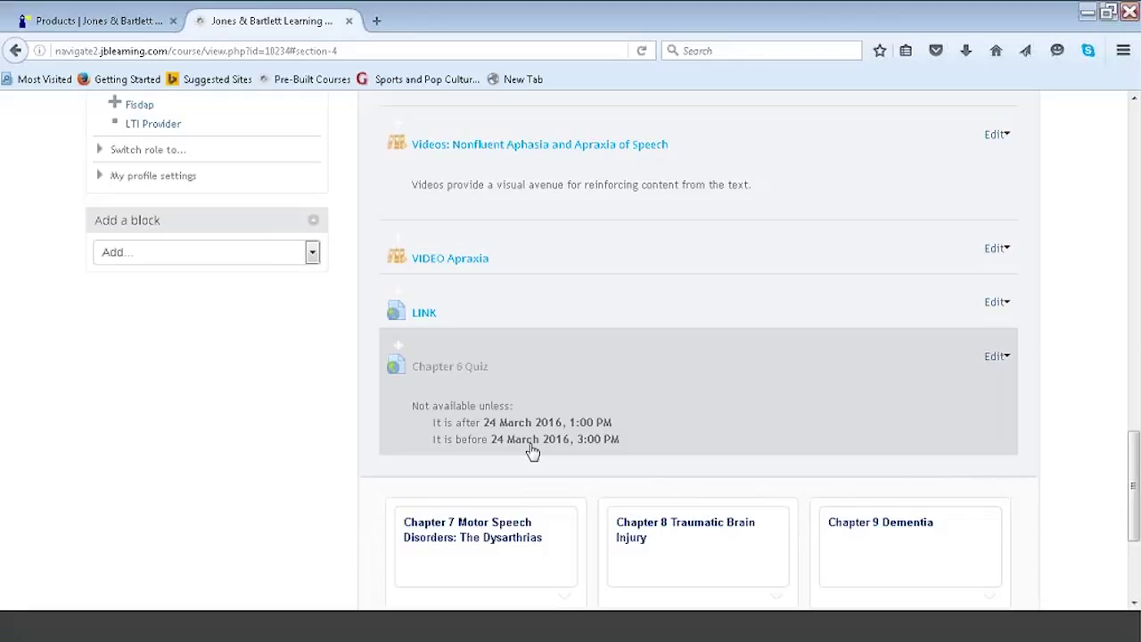
pyautogui.click(473, 367)
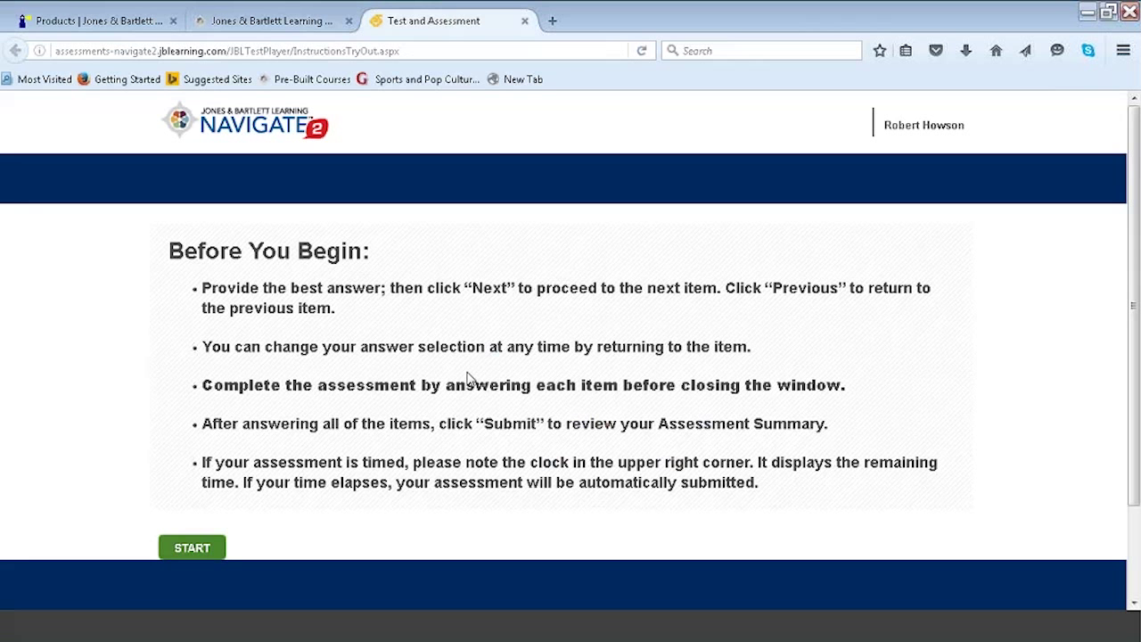
# Start the Chapter 06 Quiz and answer questions: Deletions; substitutions, Effortful, joy, Ideomotor apraxia, error control device.
pyautogui.click(192, 548)
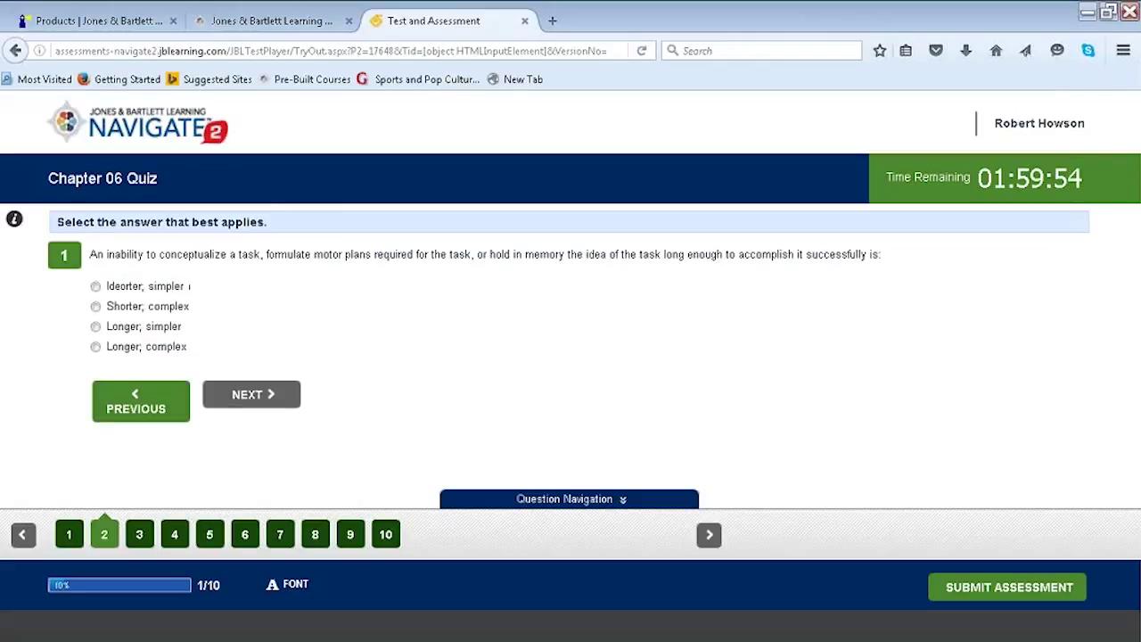
pyautogui.click(222, 398)
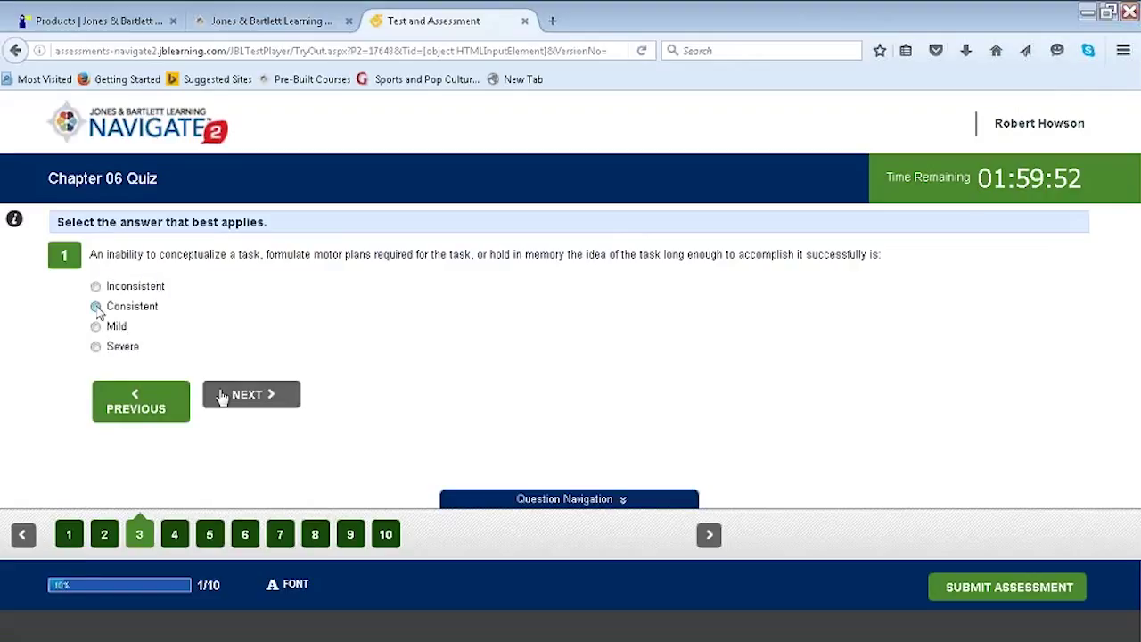
pyautogui.click(231, 405)
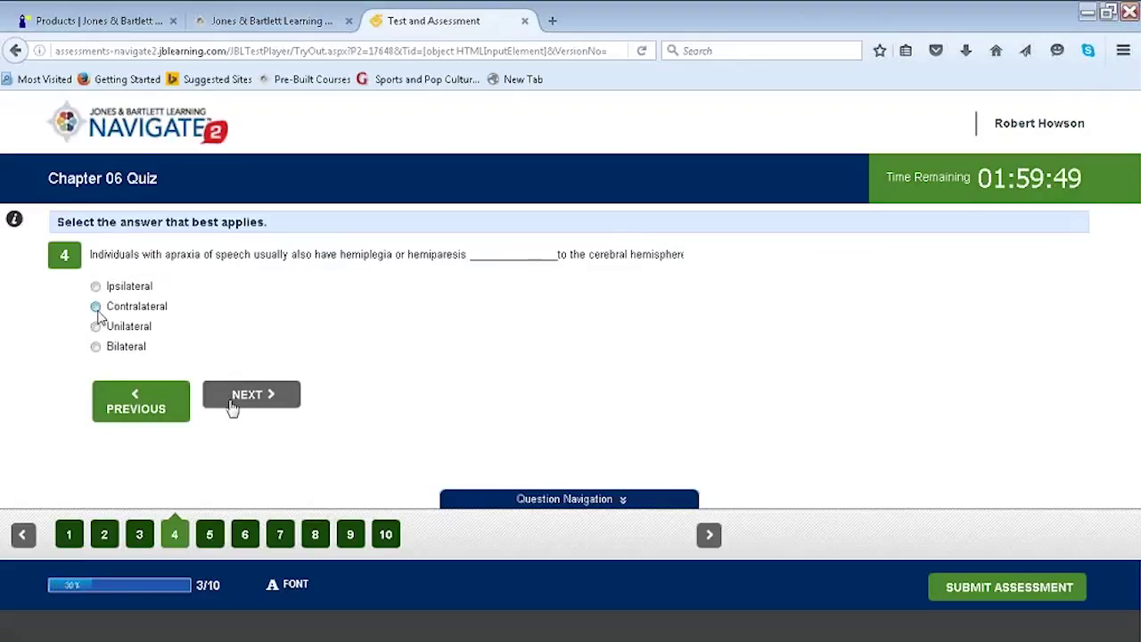
pyautogui.click(229, 398)
pyautogui.click(95, 326)
pyautogui.doubleClick(237, 403)
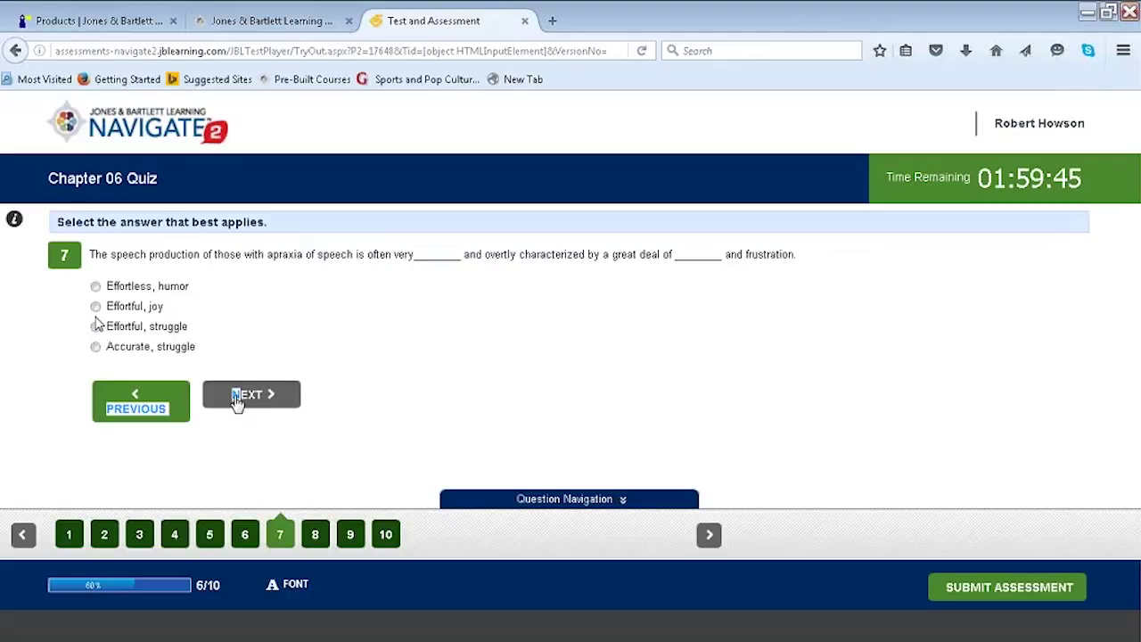
pyautogui.click(95, 306)
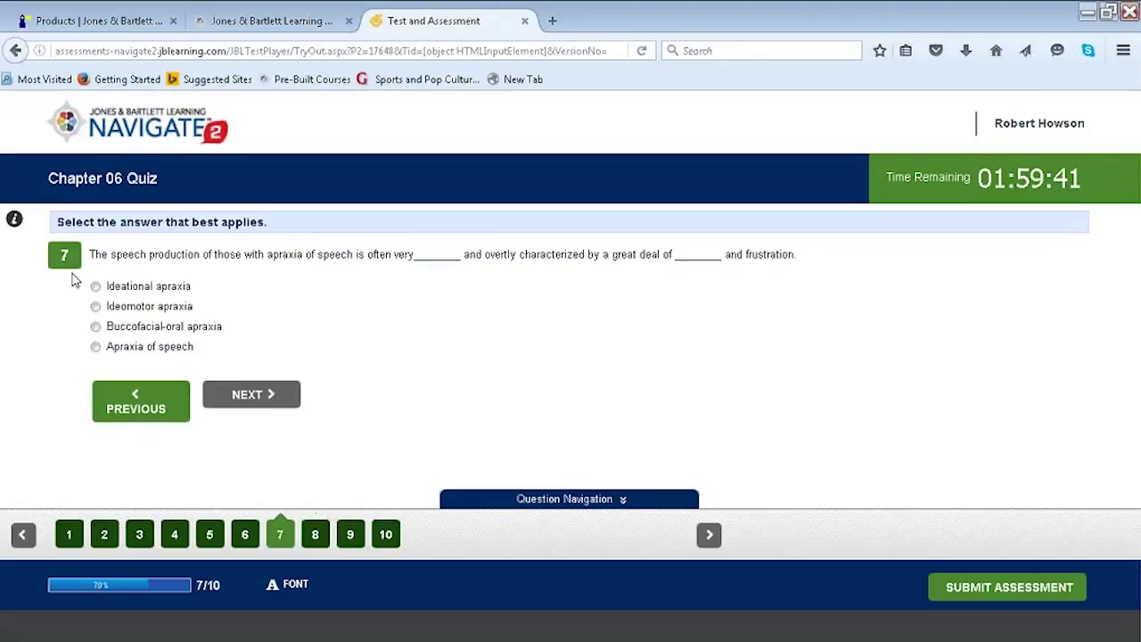
pyautogui.click(96, 305)
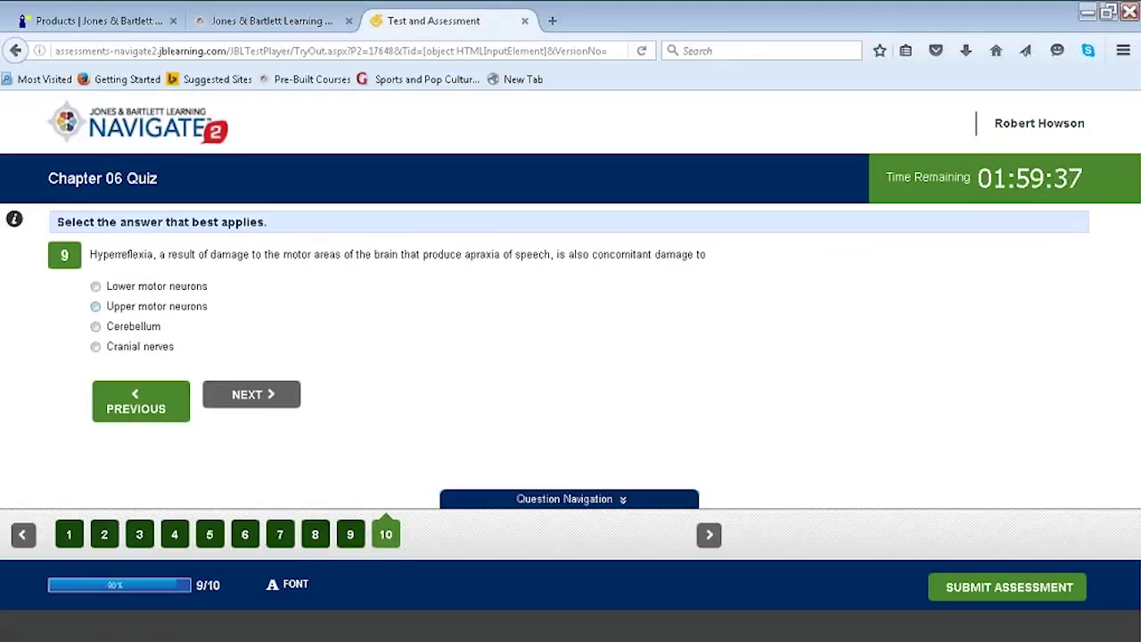
pyautogui.click(95, 327)
# Submit and confirm the assessment, then close the 20.00% summary.
pyautogui.click(991, 578)
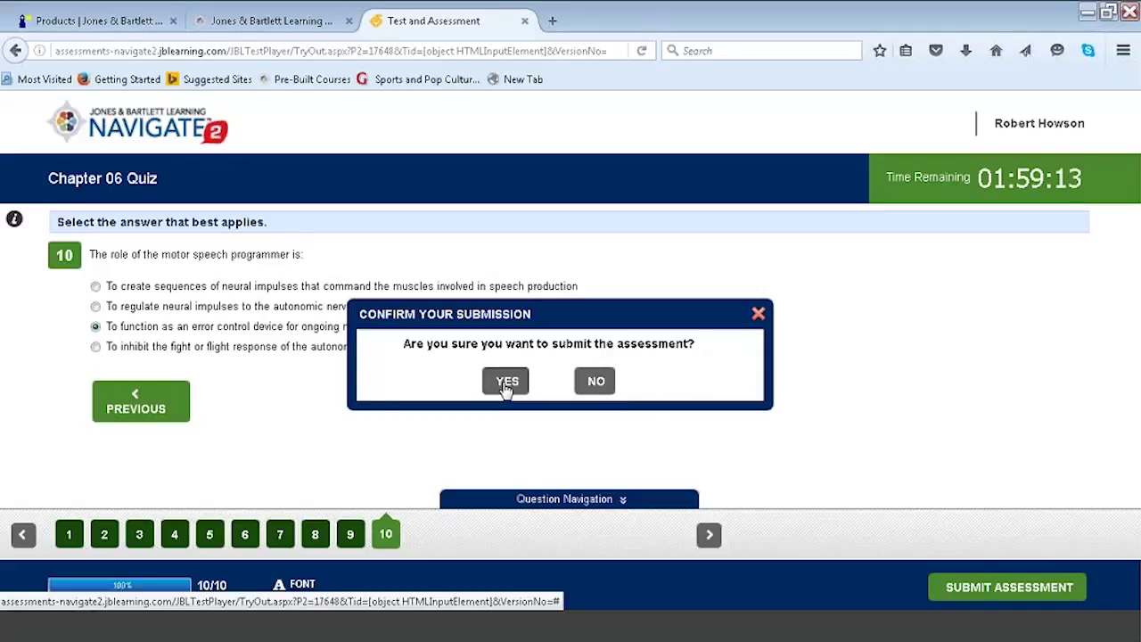
pyautogui.click(505, 383)
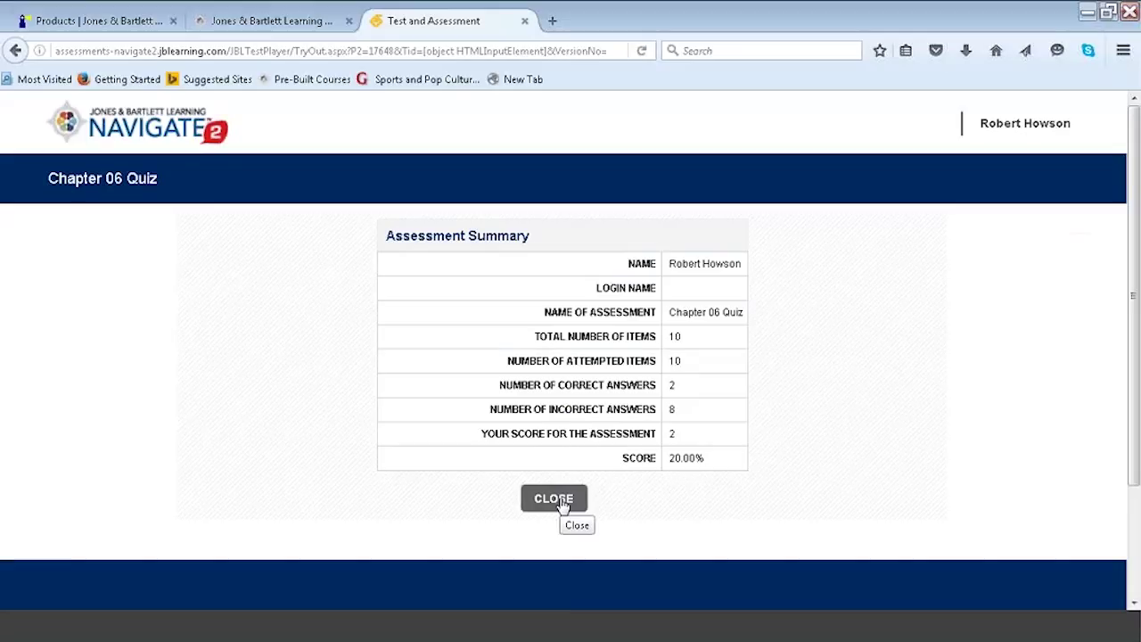
pyautogui.click(562, 505)
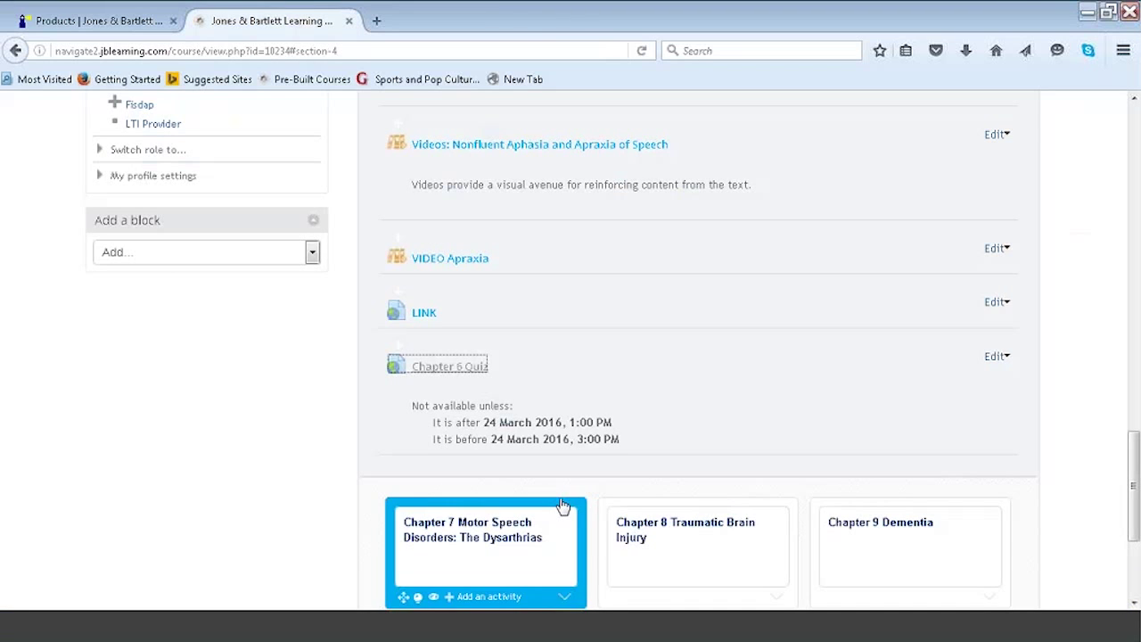
# Collapse the Chapter 6 activity list and open the Gradebook grader report from Reports and Grades.
pyautogui.moveTo(1135, 461); pyautogui.dragTo(1137, 308)
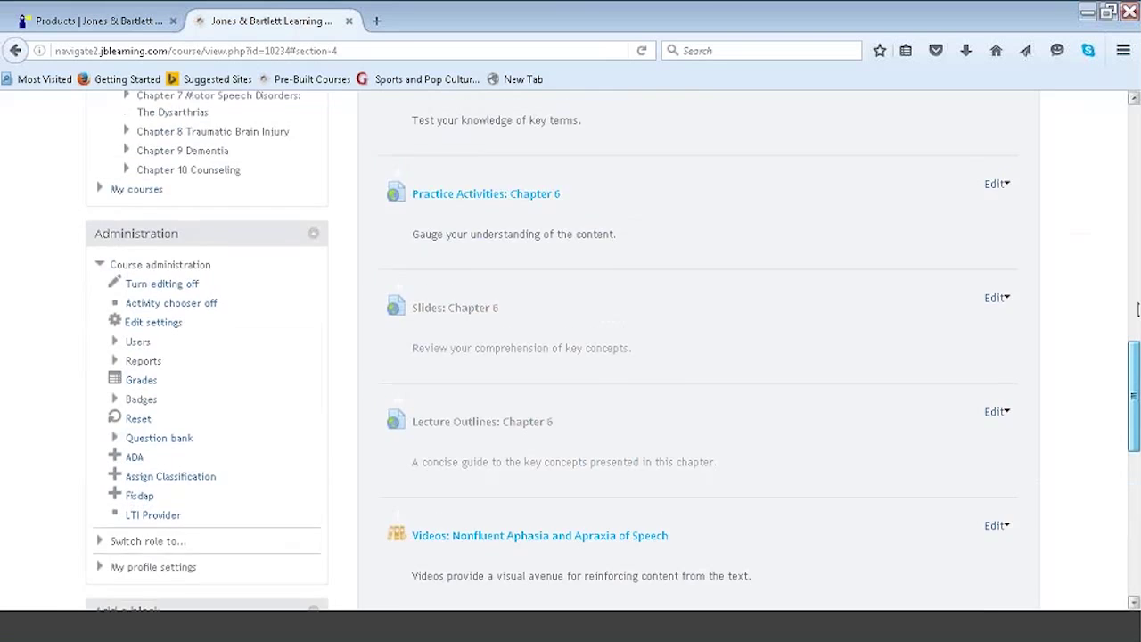
pyautogui.scroll(10, 588, 426)
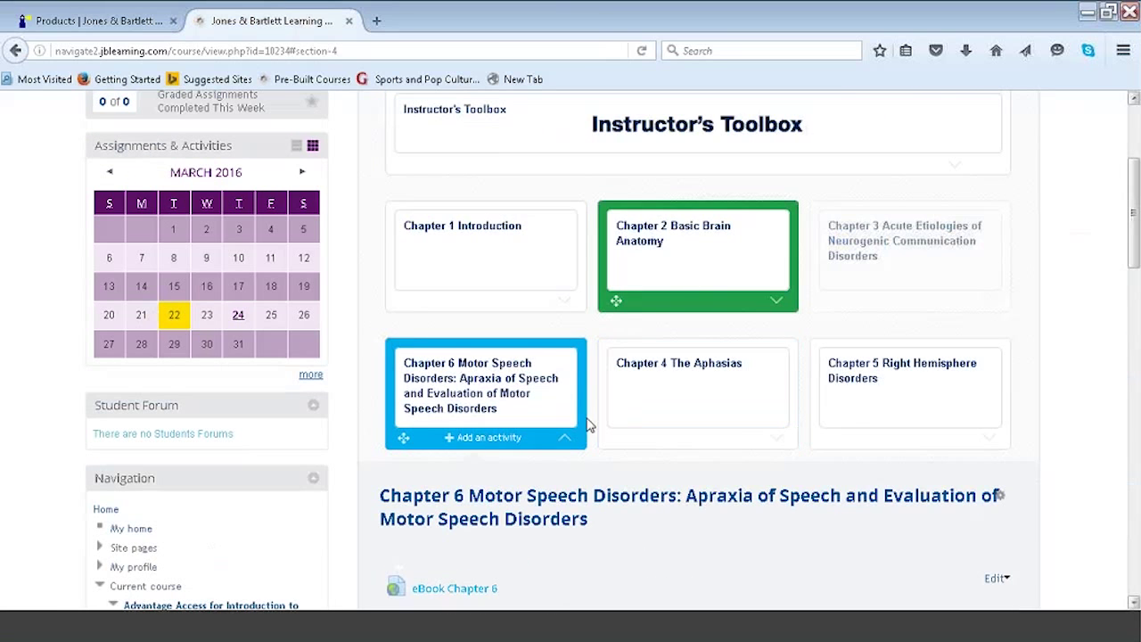
pyautogui.click(564, 437)
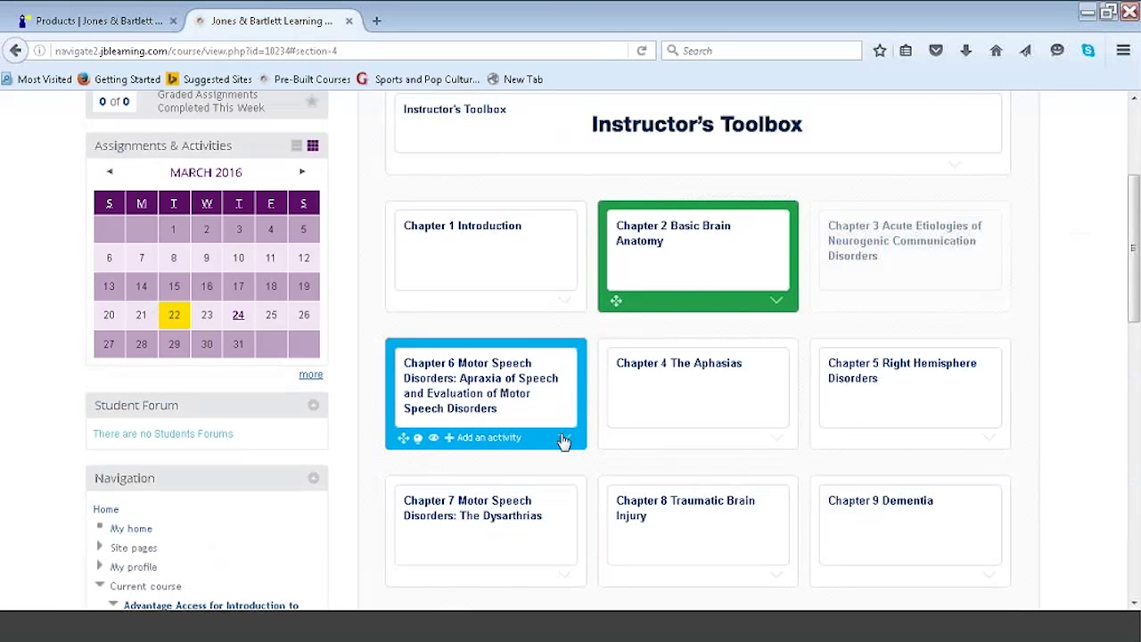
pyautogui.scroll(3, 1134, 250)
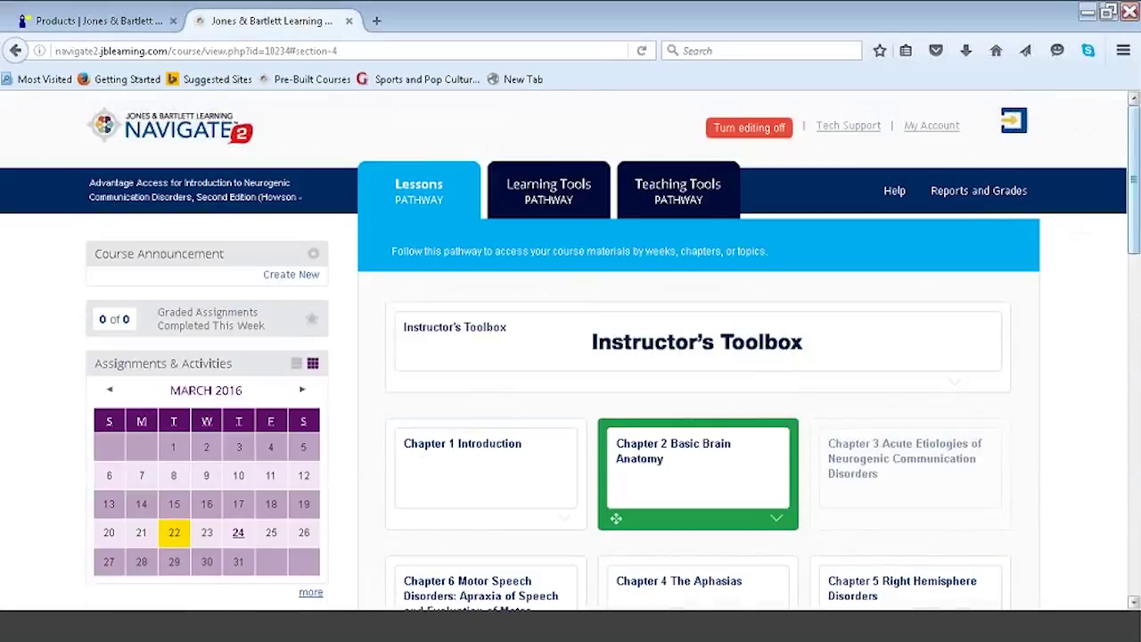
pyautogui.click(1002, 192)
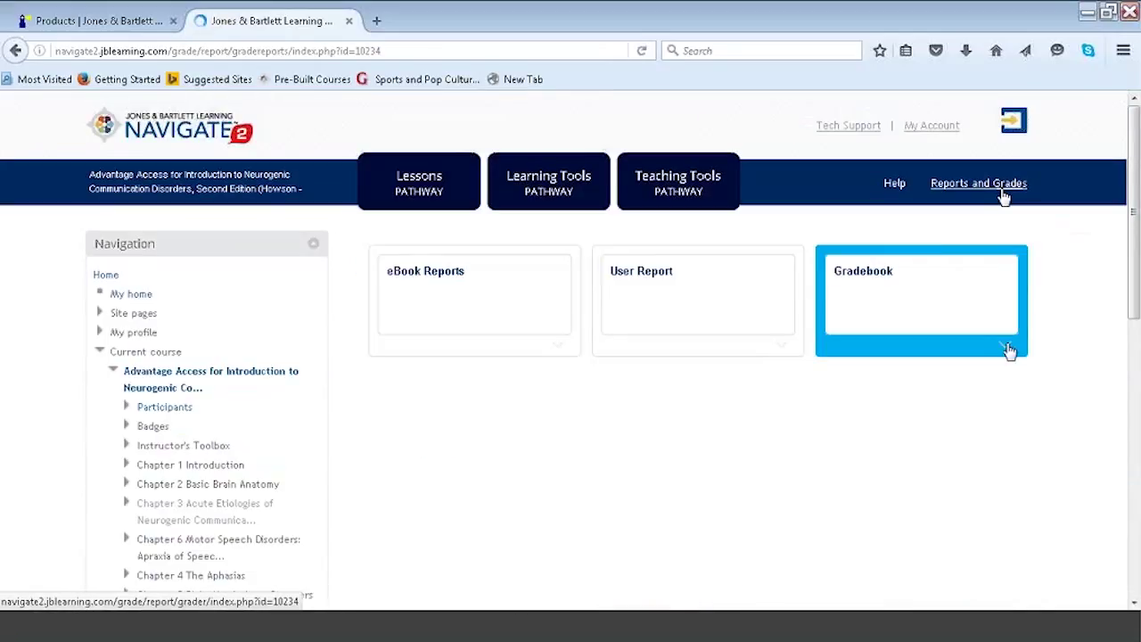
pyautogui.click(1008, 350)
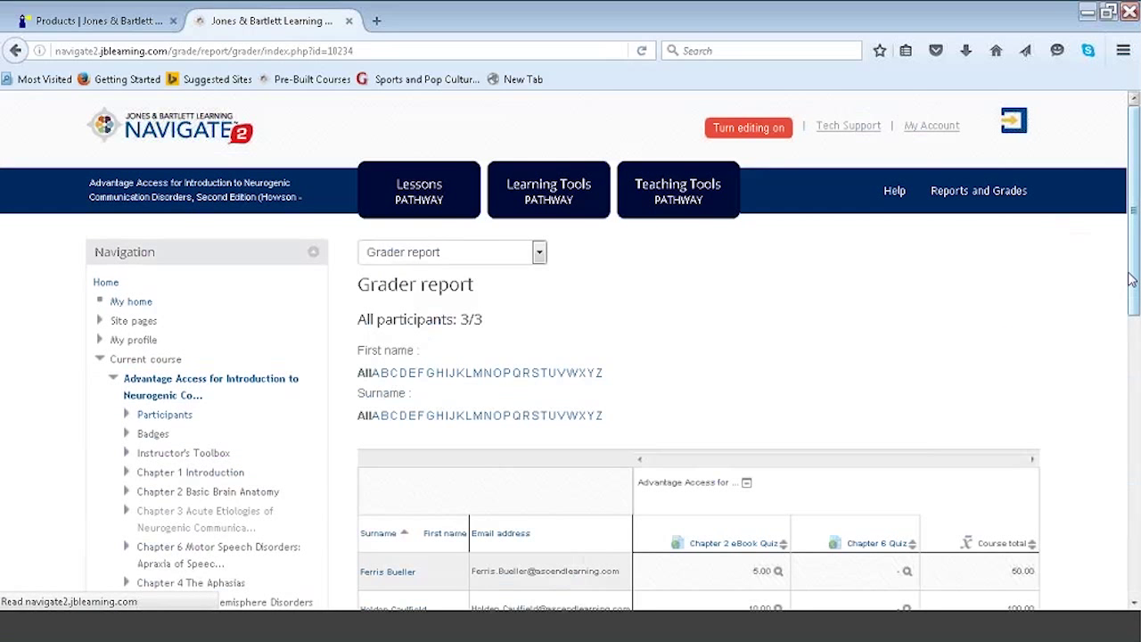
# Check the still-empty Chapter 6 Quiz grades column, then return to the Lessons Pathway.
pyautogui.scroll(-3, 1130, 279)
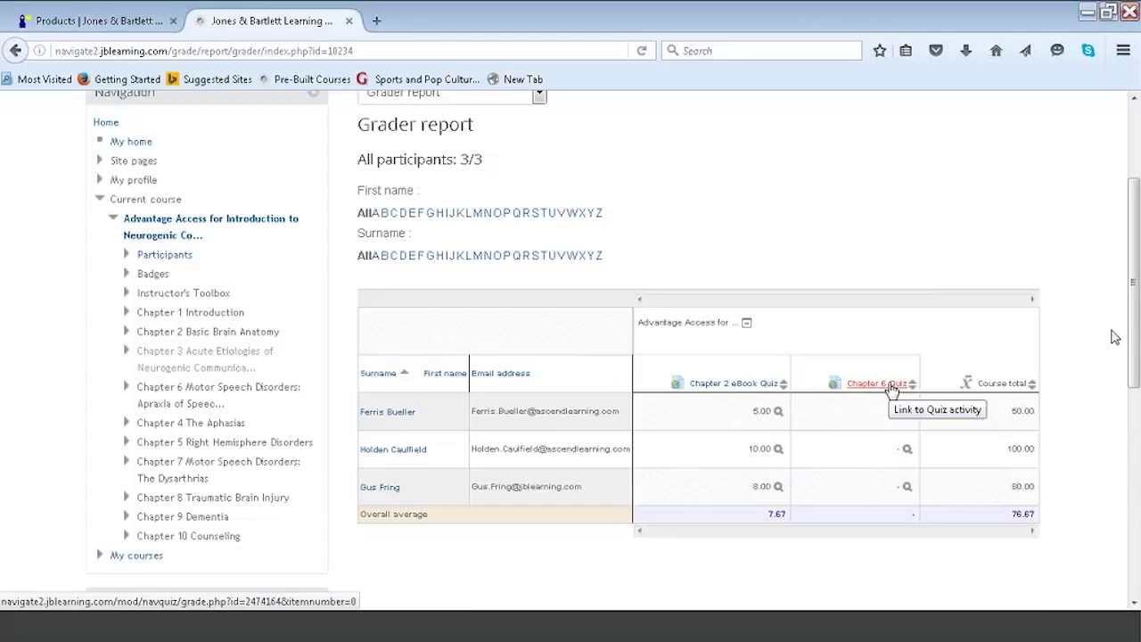
pyautogui.click(891, 385)
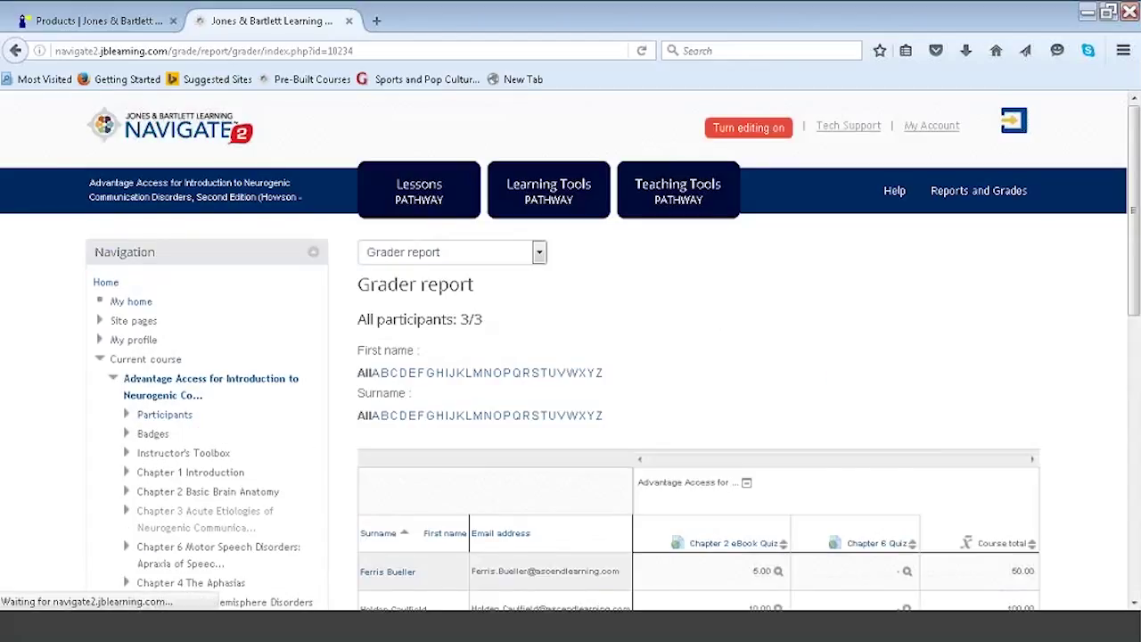
pyautogui.click(436, 196)
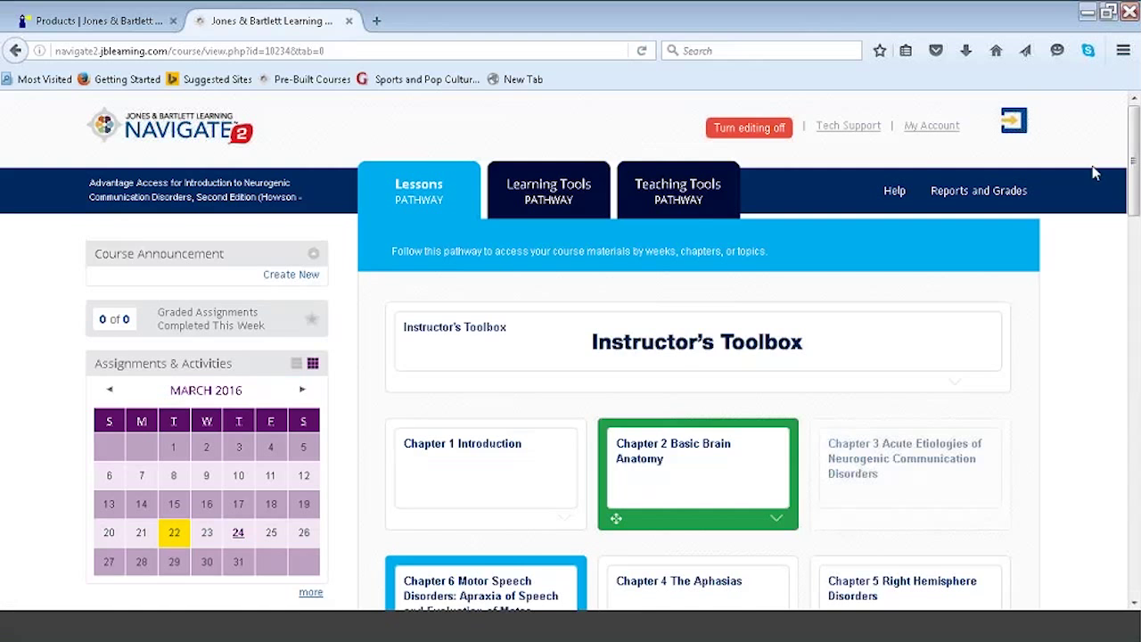
# Expand the Chapter 1 Introduction lessons and open eBook Chapter 1 in a new tab.
pyautogui.scroll(-1, 1133, 203)
pyautogui.scroll(-4, 1134, 203)
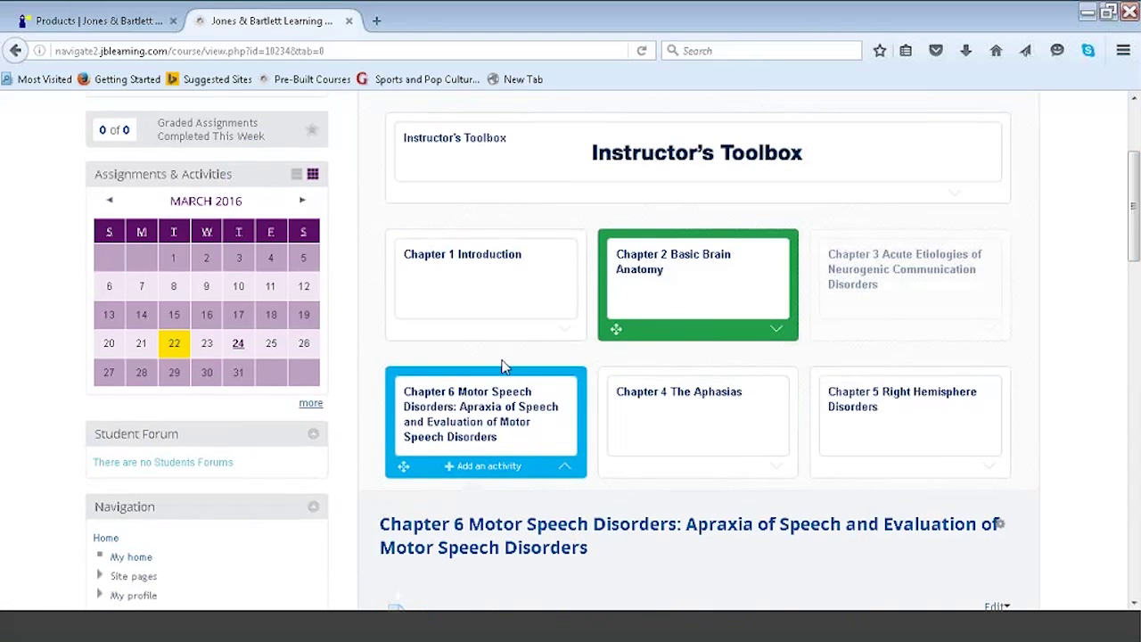
pyautogui.click(565, 336)
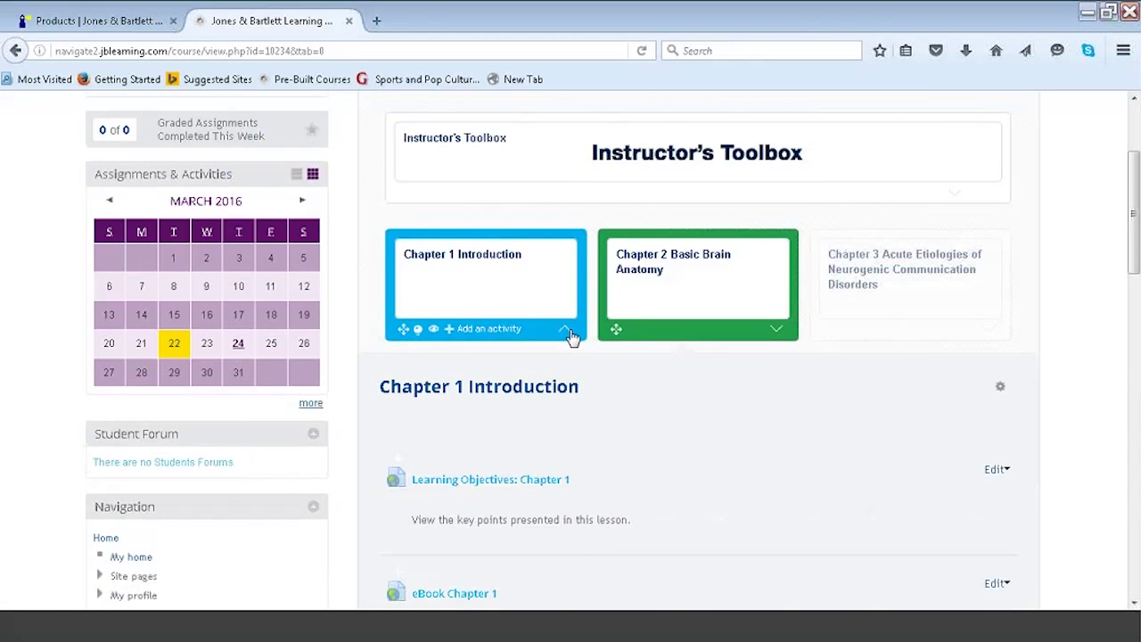
pyautogui.scroll(-5, 624, 356)
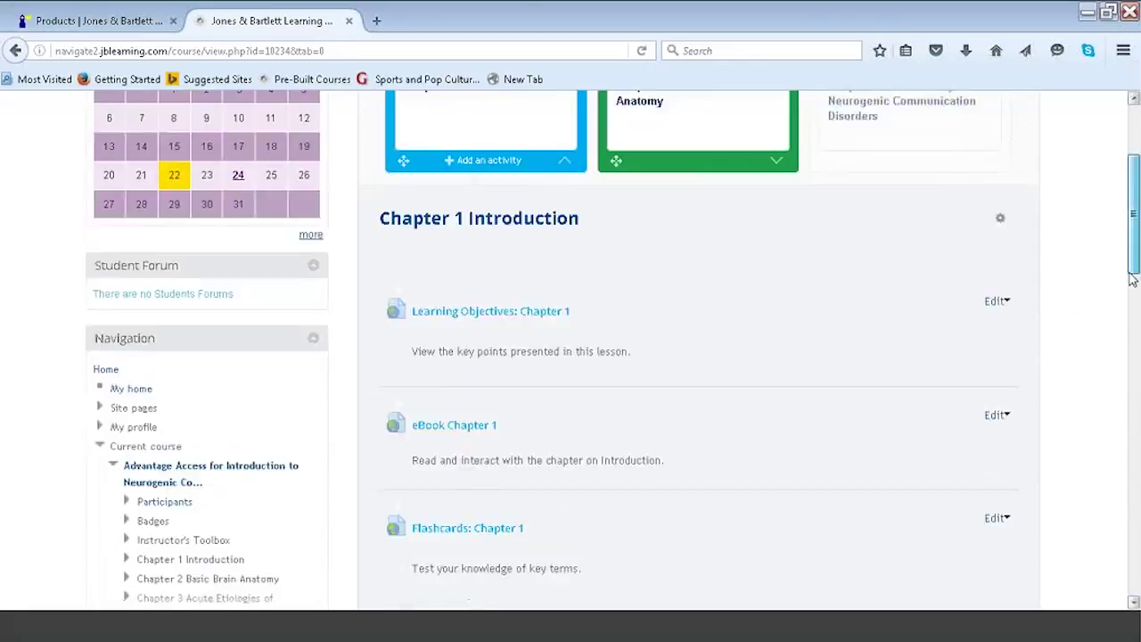
pyautogui.click(455, 374)
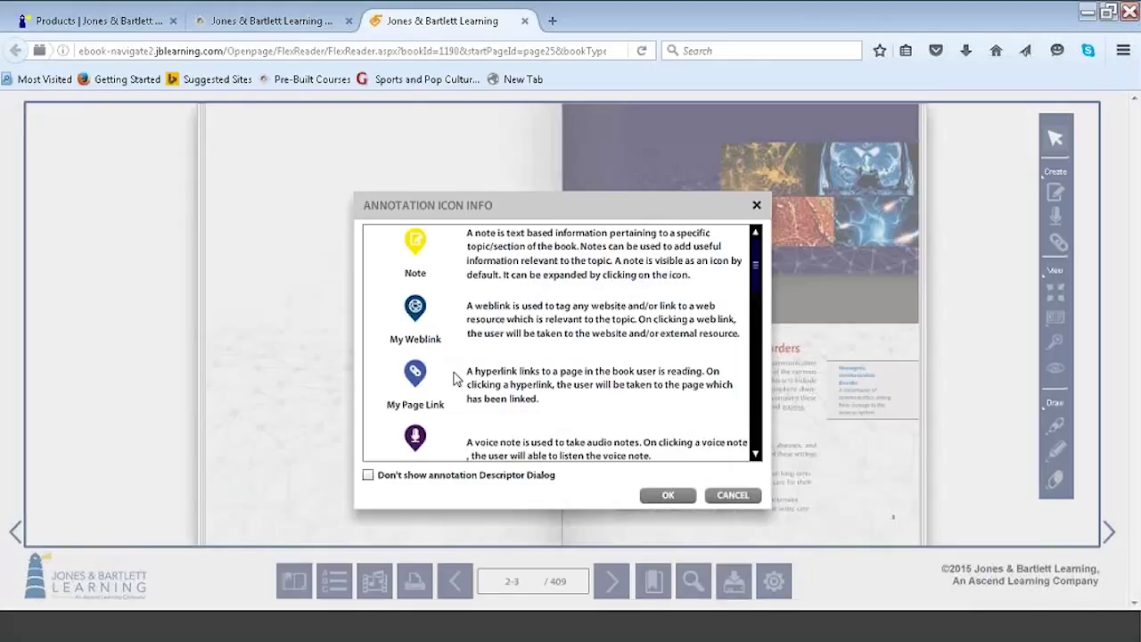
# Dismiss the Annotation Icon Info dialog and launch Knowledge Check 1.1 on page 3.
pyautogui.click(683, 497)
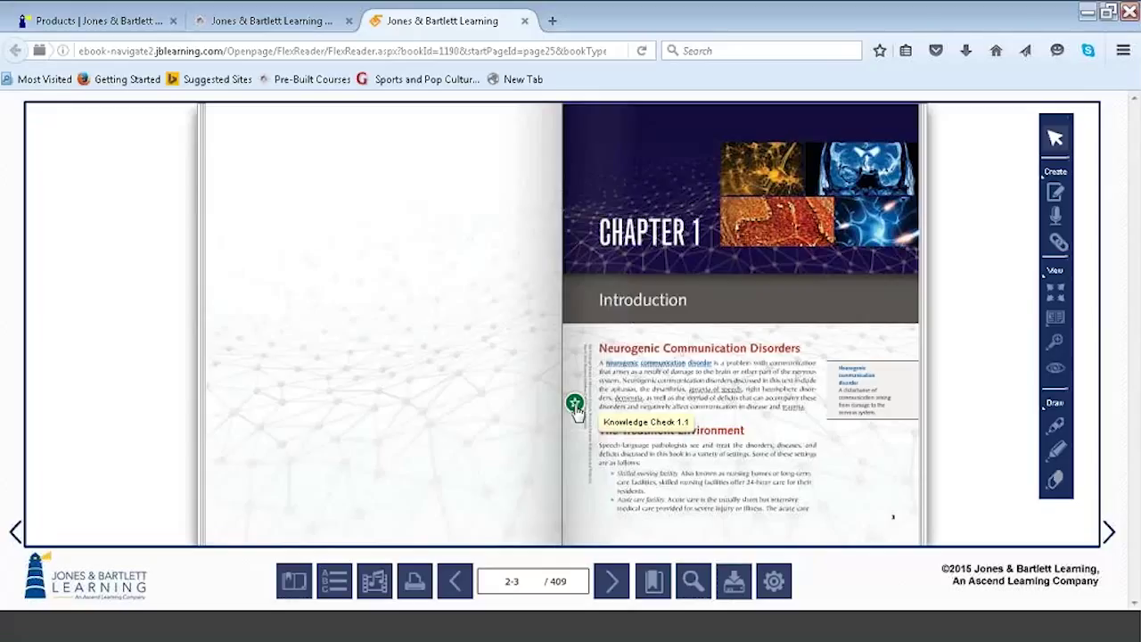
pyautogui.click(574, 406)
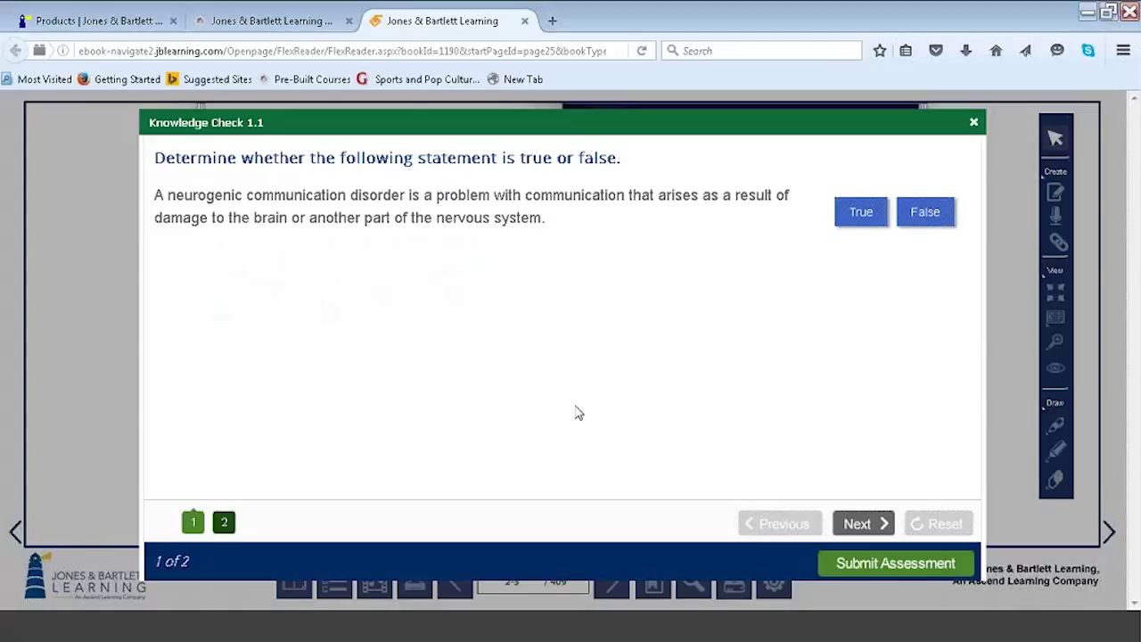
# Answer question 2 with Parkinson's disease and submit Knowledge Check 1.1 for scoring.
pyautogui.click(874, 524)
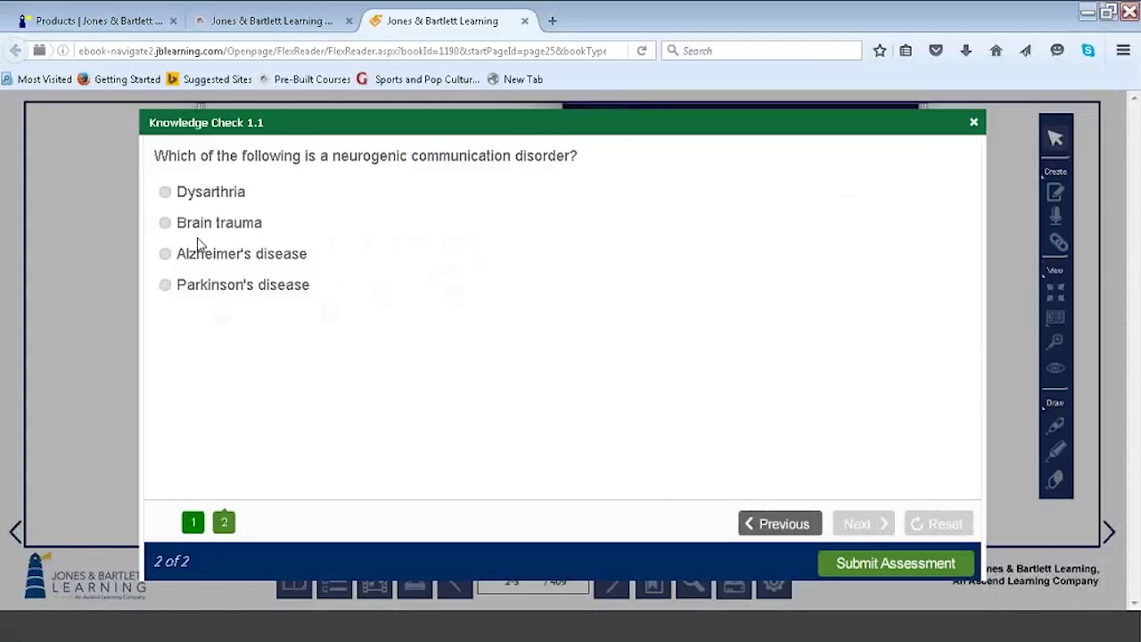
pyautogui.click(166, 262)
pyautogui.click(150, 299)
pyautogui.click(900, 562)
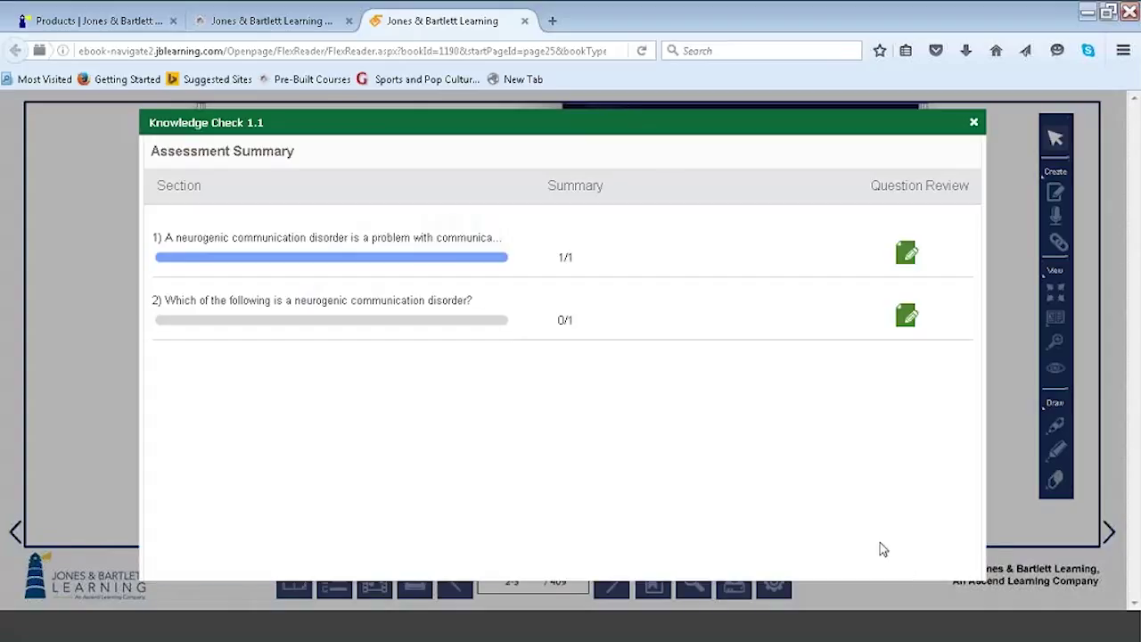
# Review both answers, close the knowledge check, and turn to pages 4–5.
pyautogui.click(905, 253)
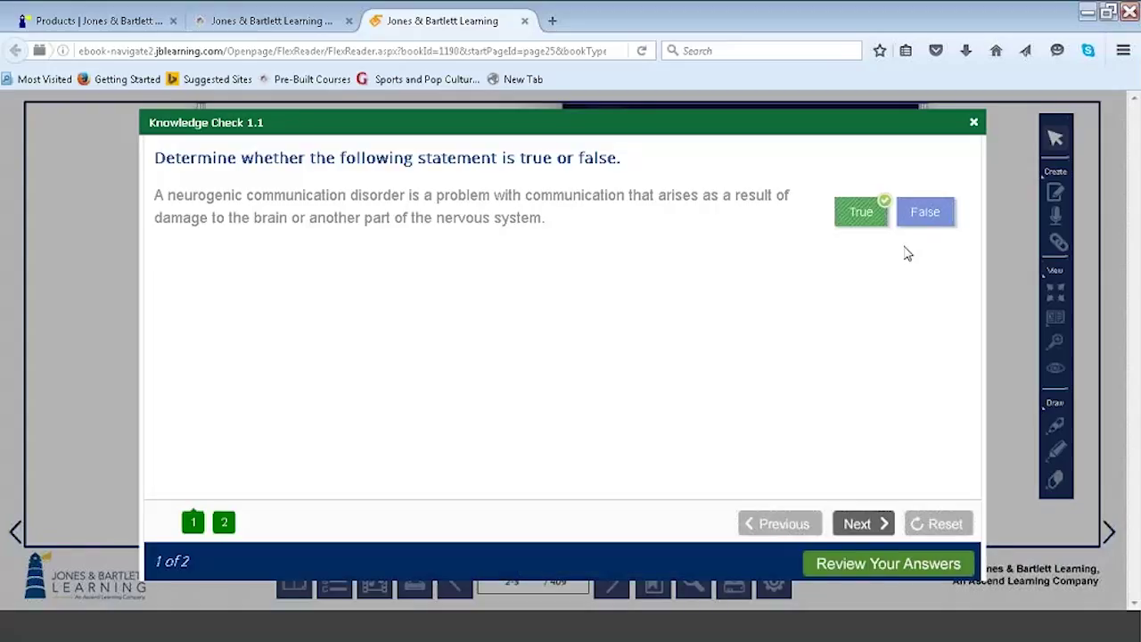
pyautogui.click(861, 523)
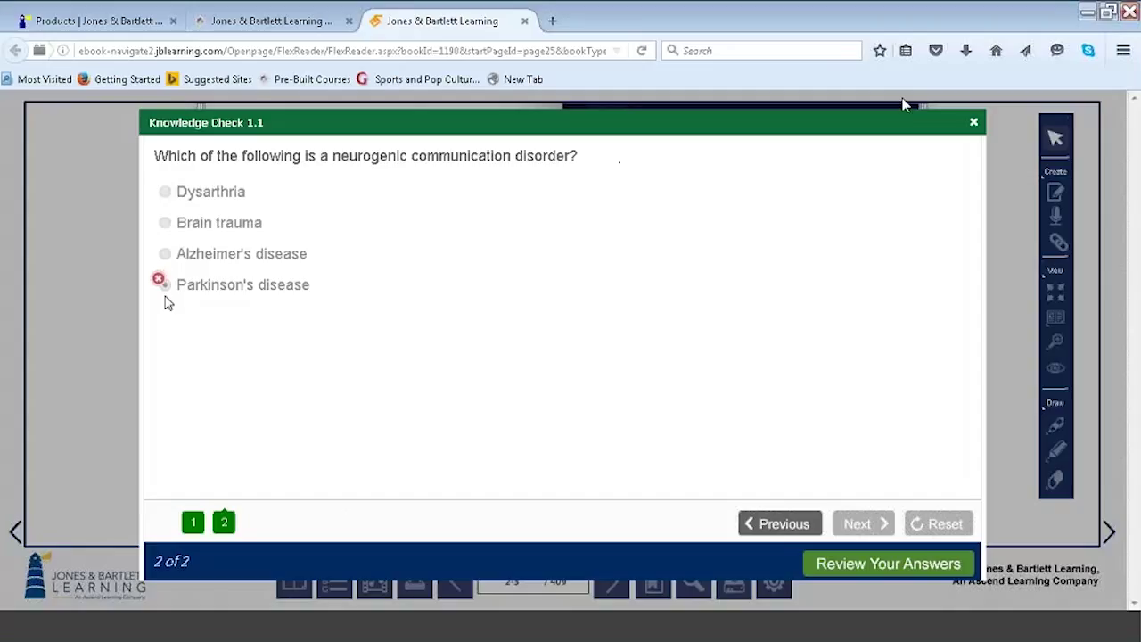
pyautogui.click(971, 124)
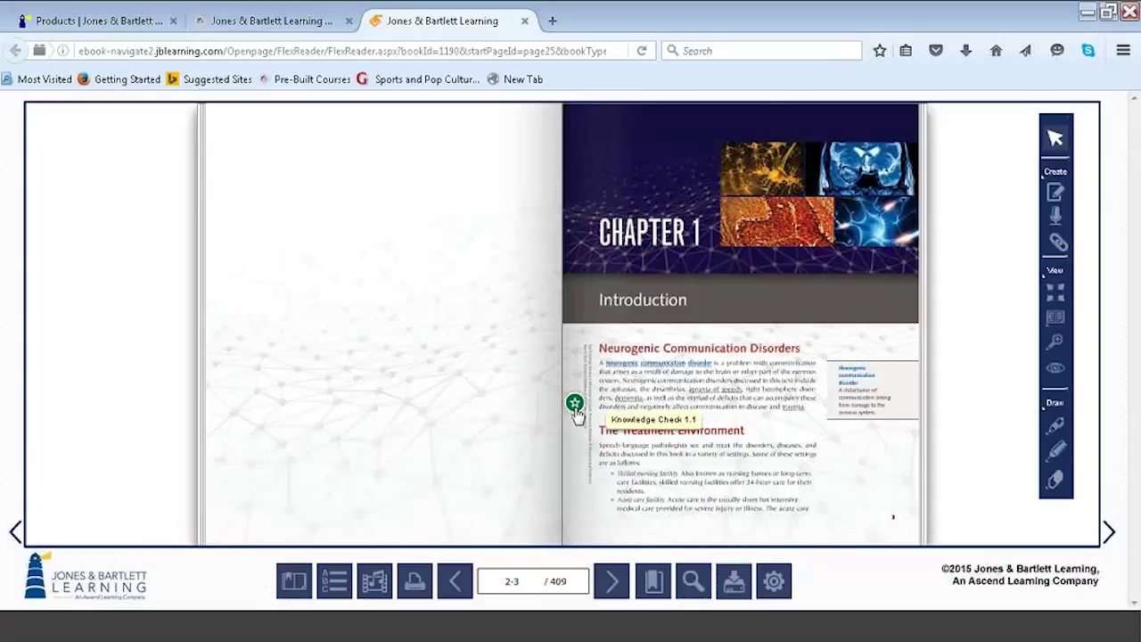
pyautogui.click(612, 582)
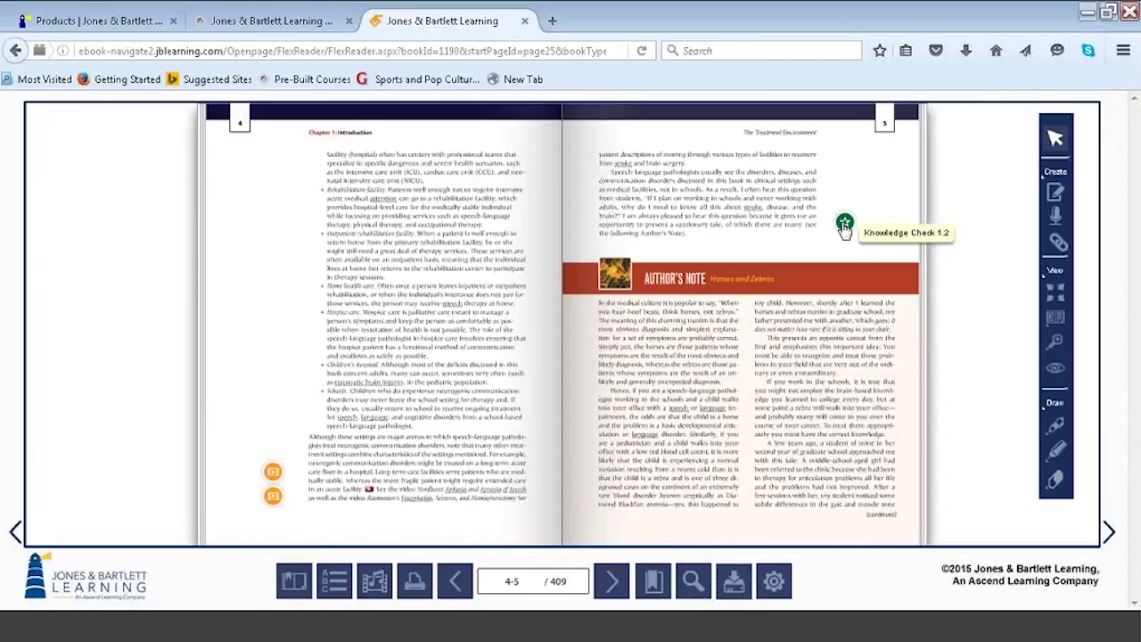
# Play the Nonfluent Aphasia and Apraxia of Speech video from the left margin, then close it.
pyautogui.click(272, 473)
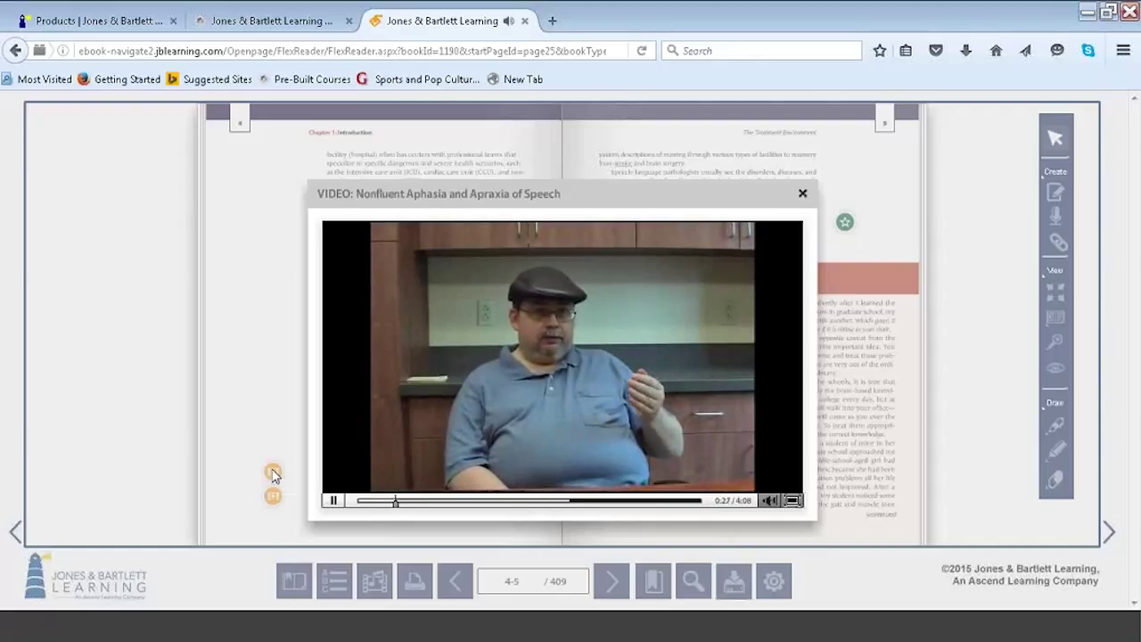
pyautogui.click(802, 193)
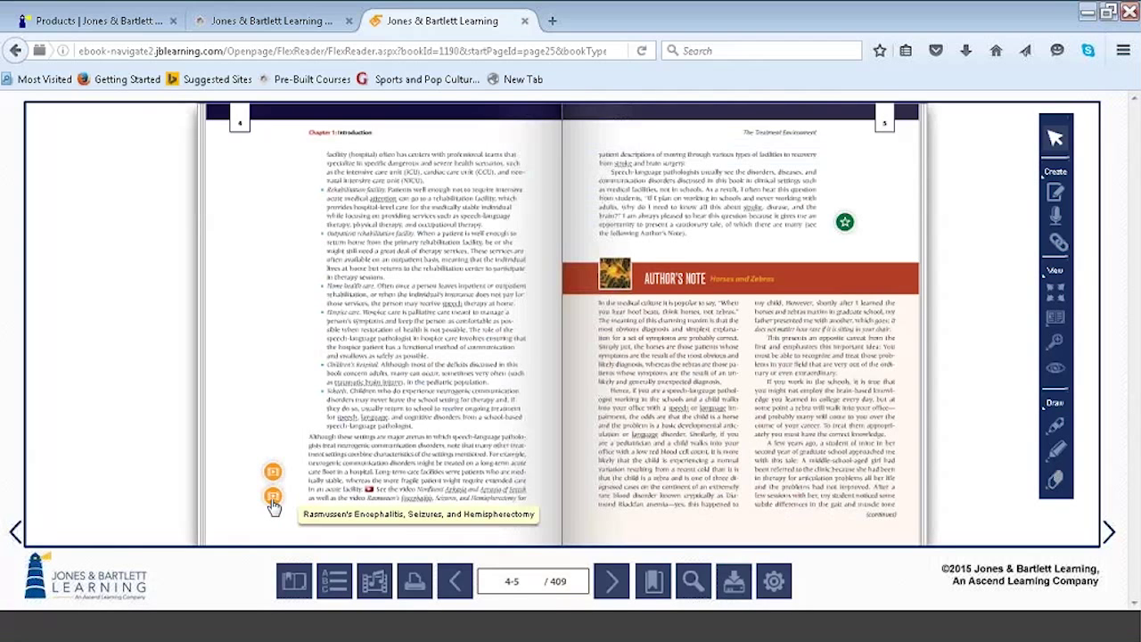
# Turn forward two spreads to pages 8–9 and select the Note tool in the Create panel.
pyautogui.click(614, 582)
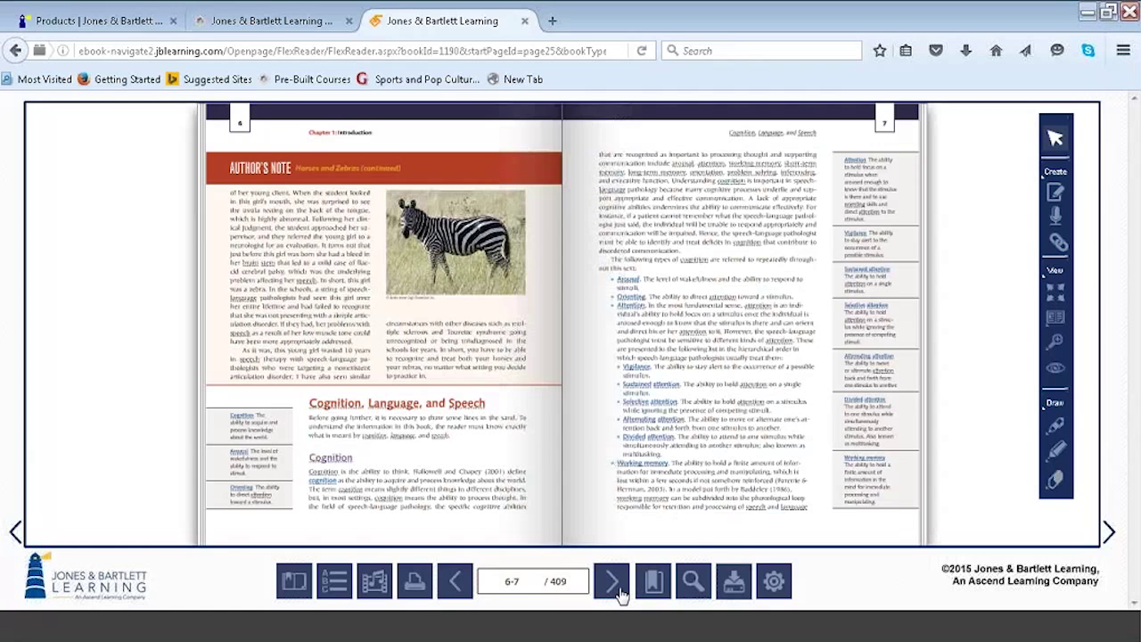
pyautogui.click(613, 582)
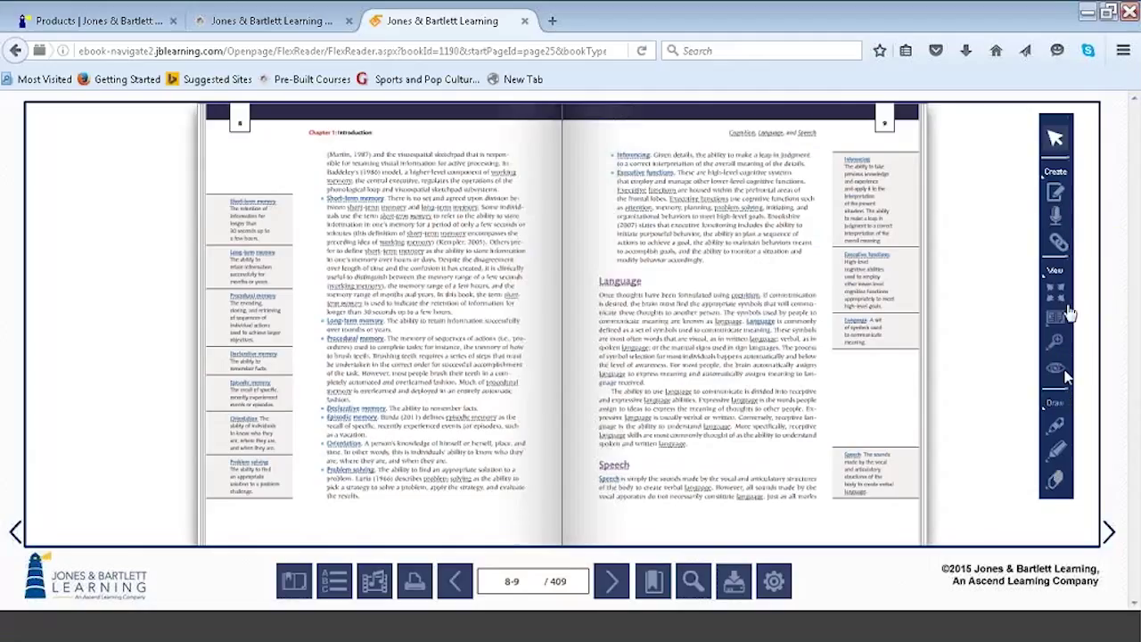
pyautogui.click(1055, 196)
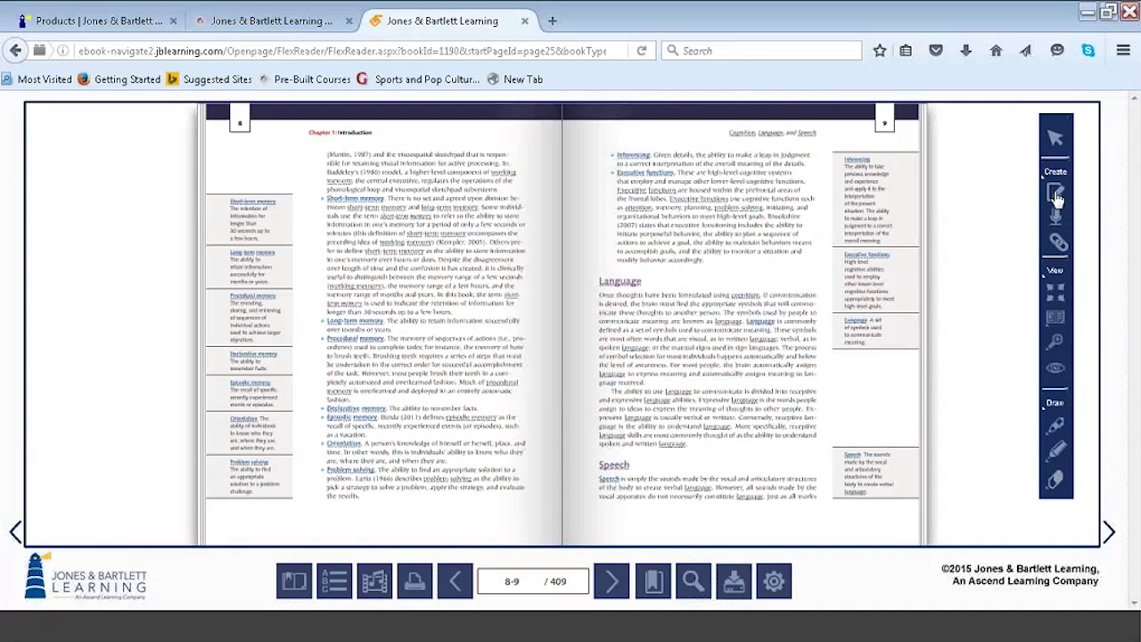
# Place a note on page 9, turn off the default-note warning, and save the note 'Study for fi'.
pyautogui.click(682, 242)
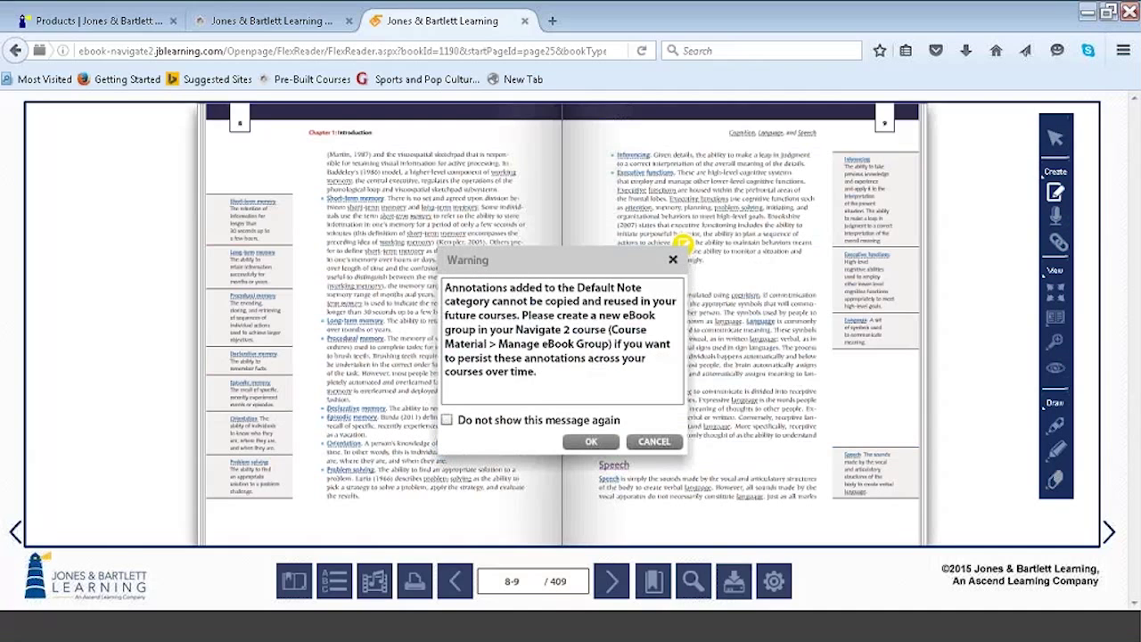
pyautogui.click(469, 425)
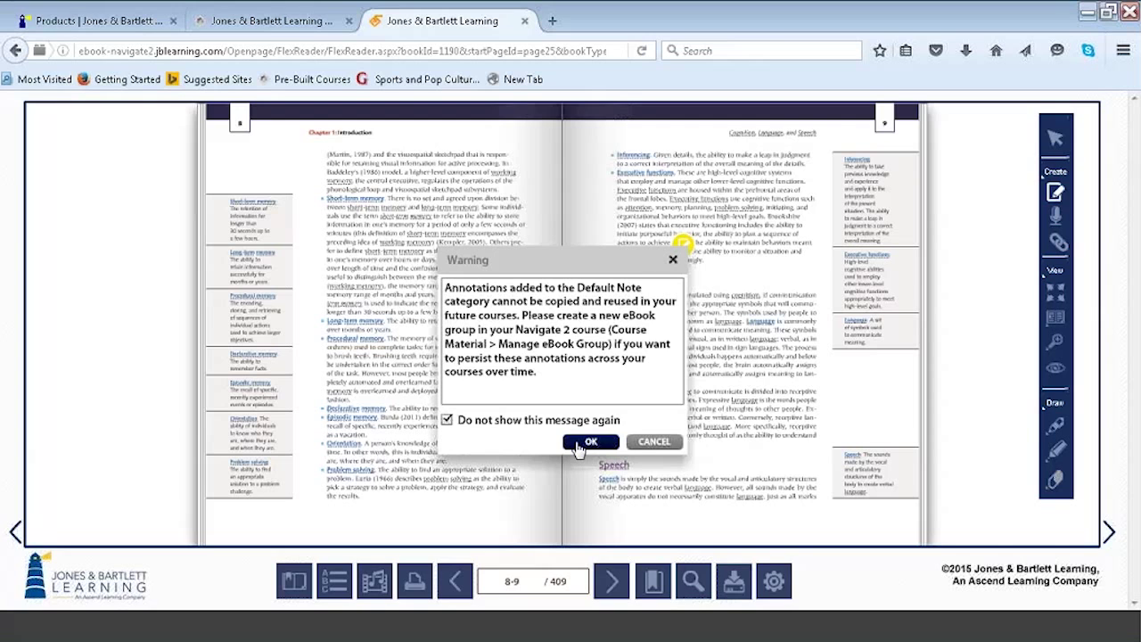
pyautogui.click(589, 442)
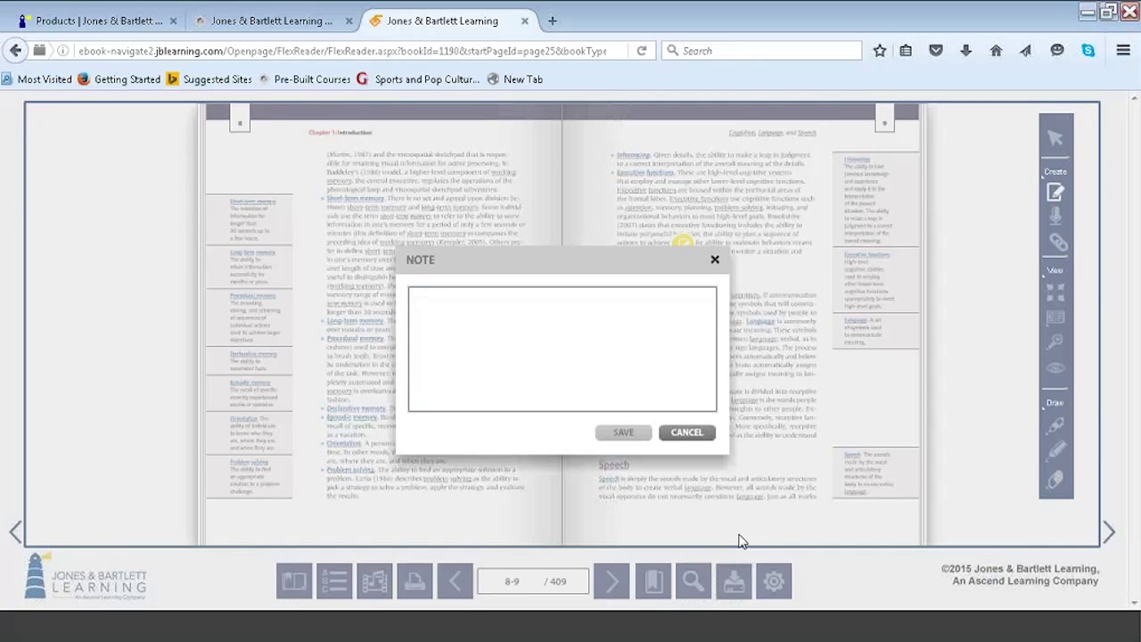
pyautogui.press('Tab')
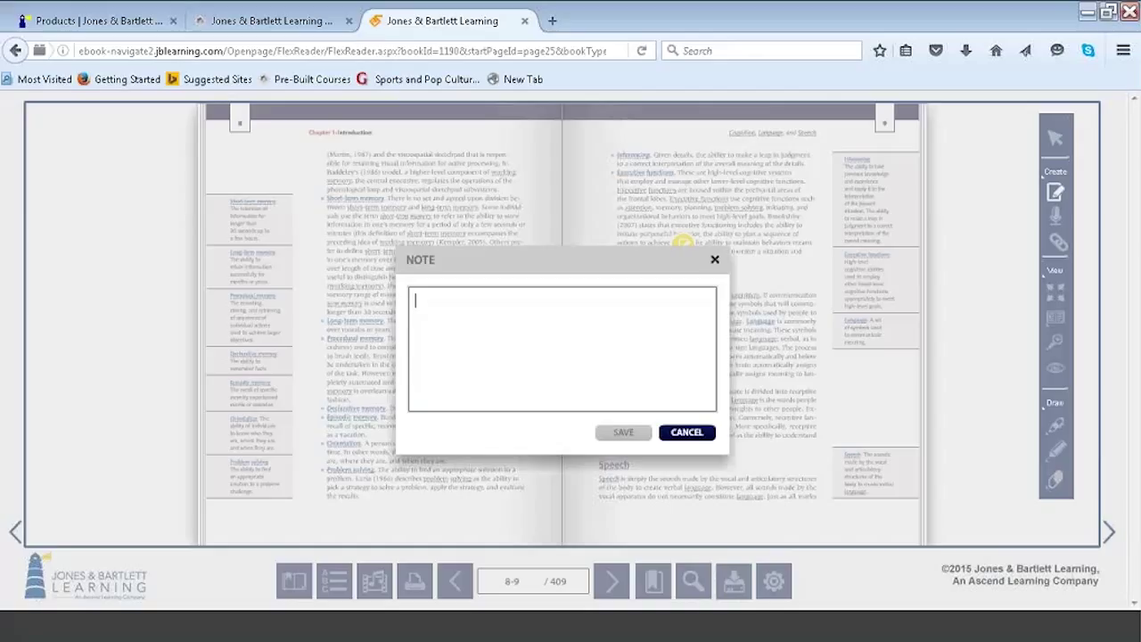
pyautogui.click(530, 365)
pyautogui.write('Study for fi')
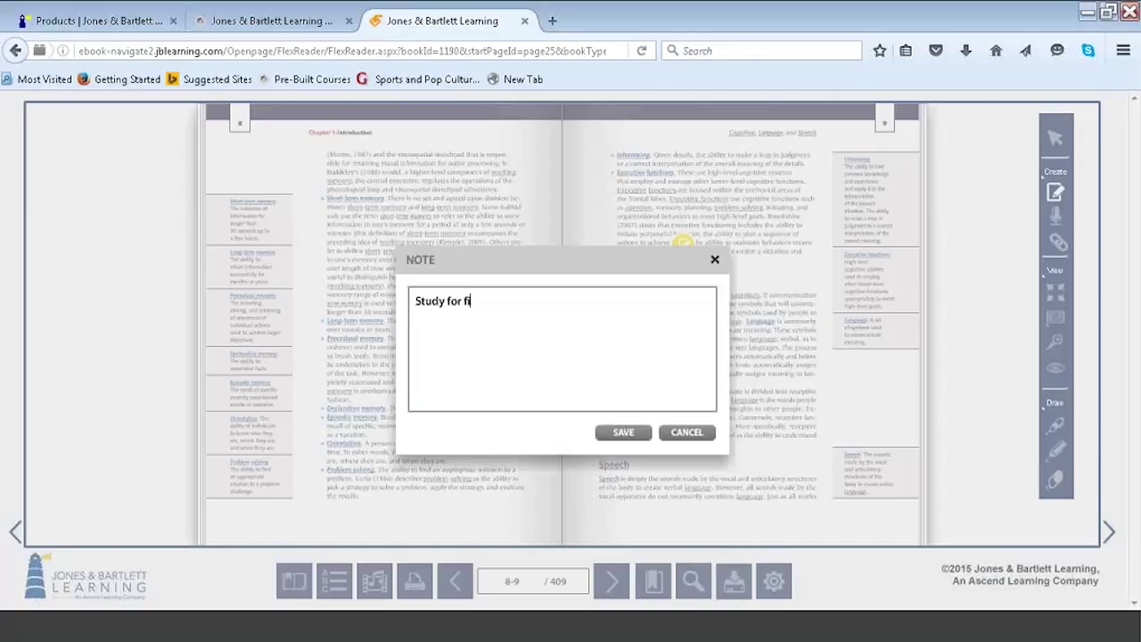
pyautogui.click(621, 435)
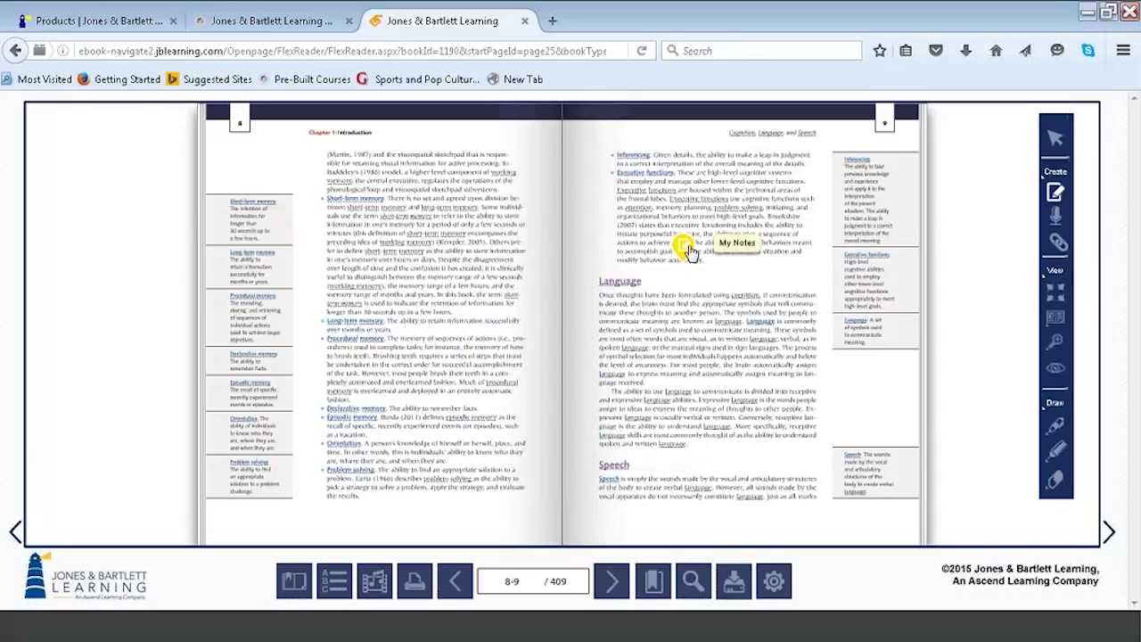
pyautogui.click(775, 581)
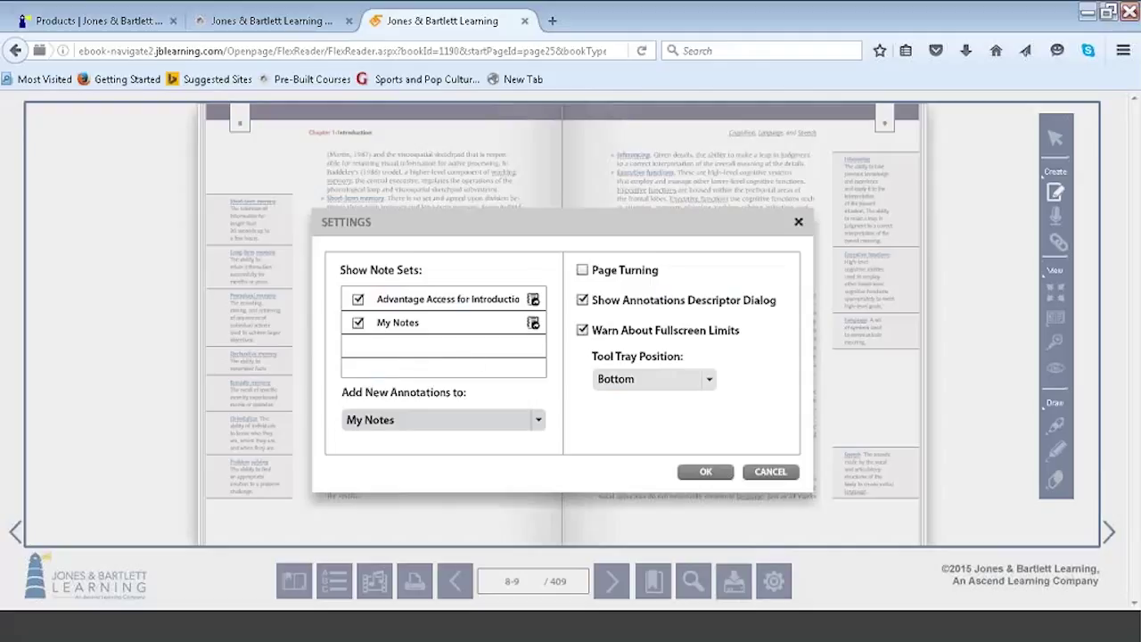
pyautogui.click(538, 423)
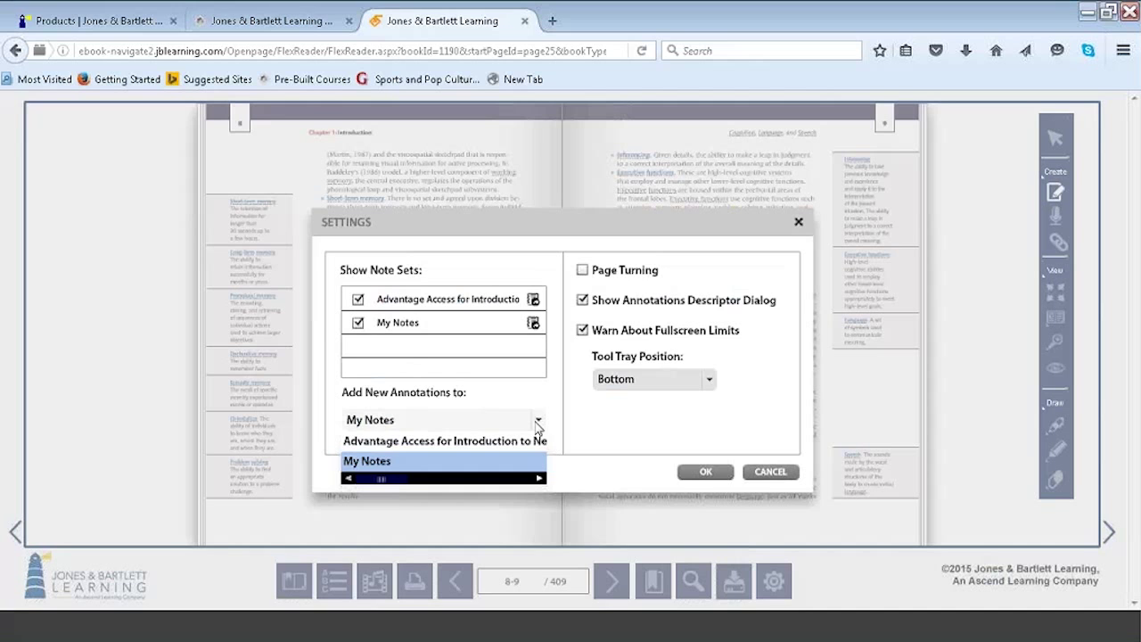
pyautogui.click(710, 481)
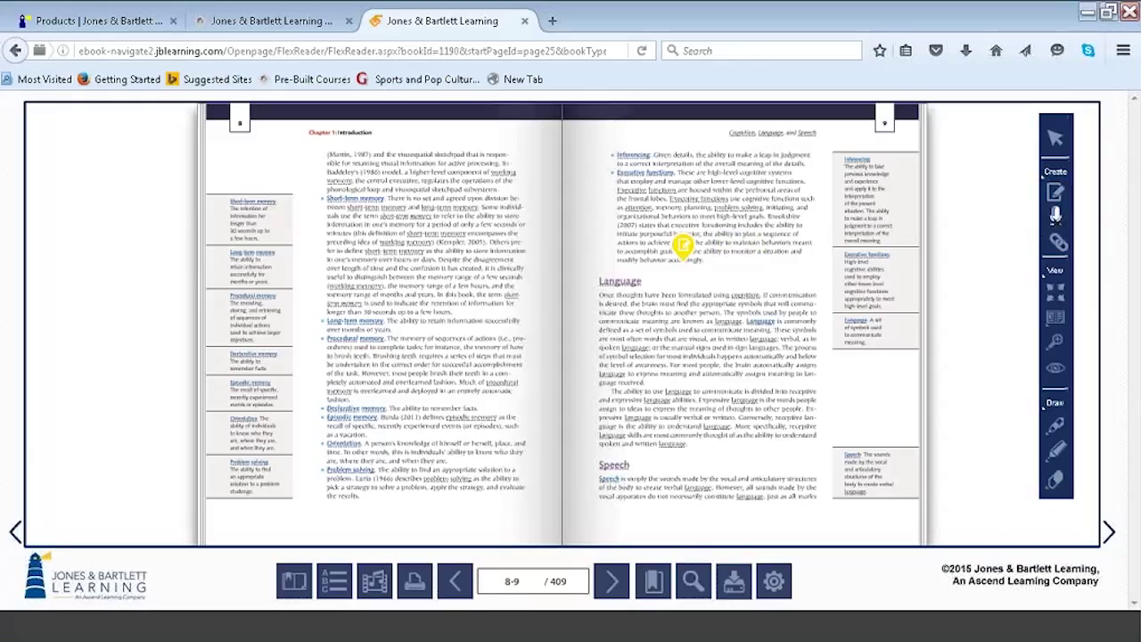
# Add a web link labelled 'ASHA link' to the pasted ASHA page address beside page 9's Language paragraph.
pyautogui.moveTo(1054, 214); pyautogui.dragTo(902, 319)
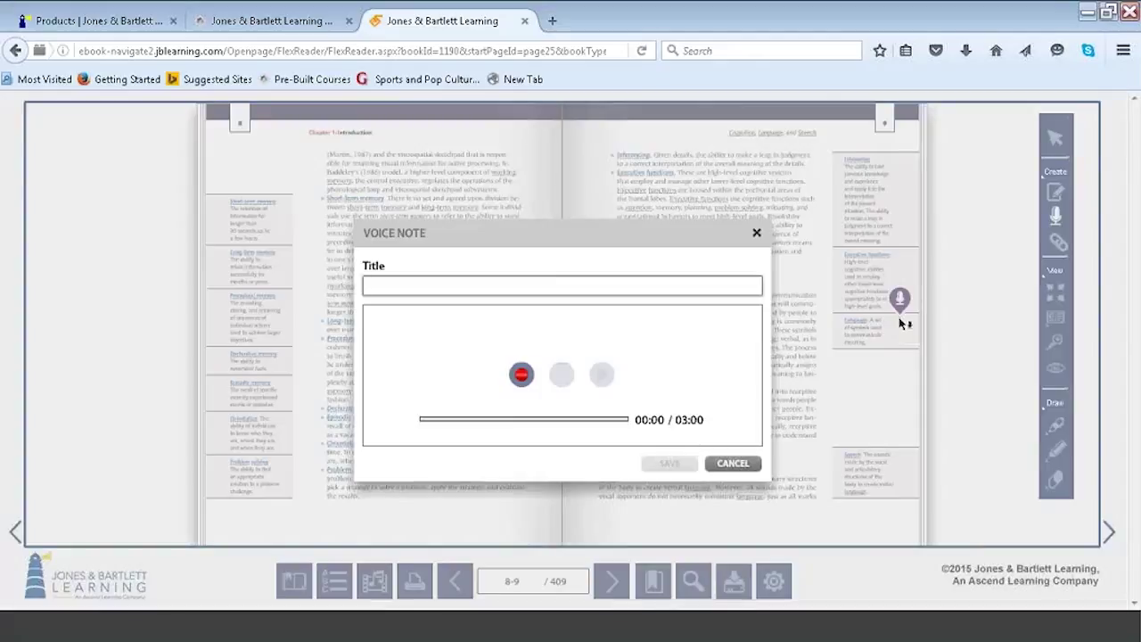
pyautogui.click(756, 236)
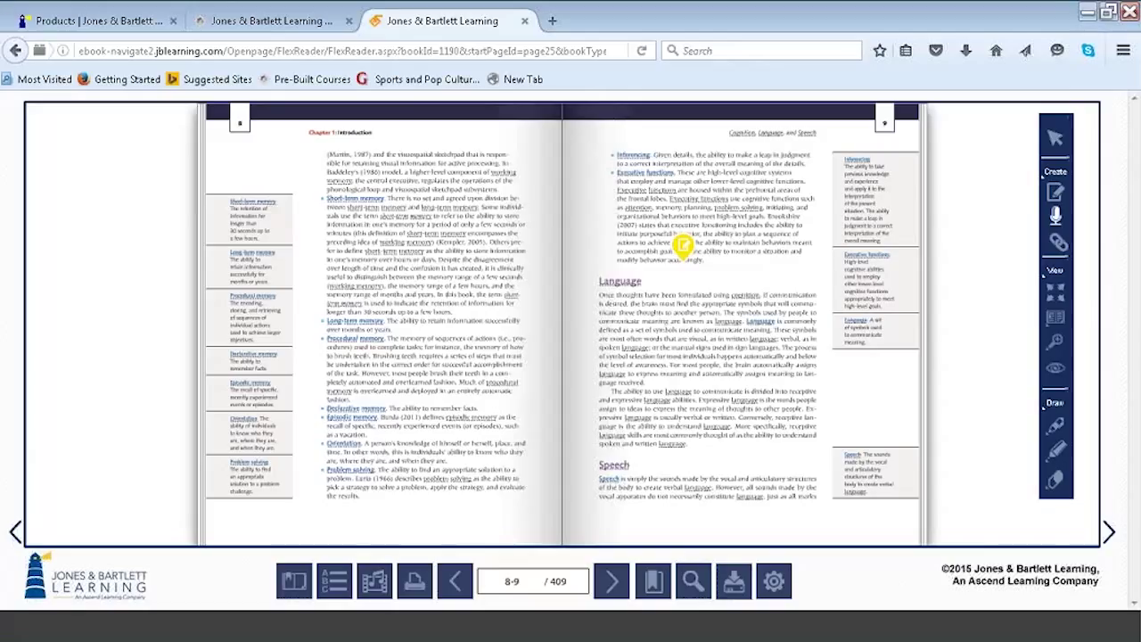
pyautogui.moveTo(1058, 243)
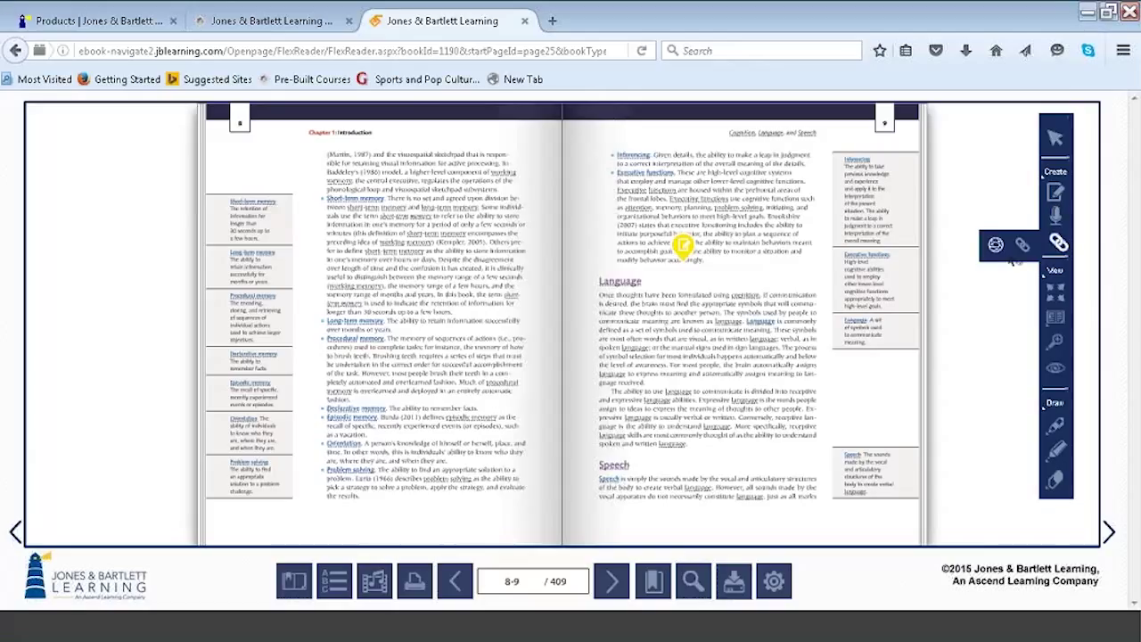
pyautogui.click(995, 247)
pyautogui.click(630, 426)
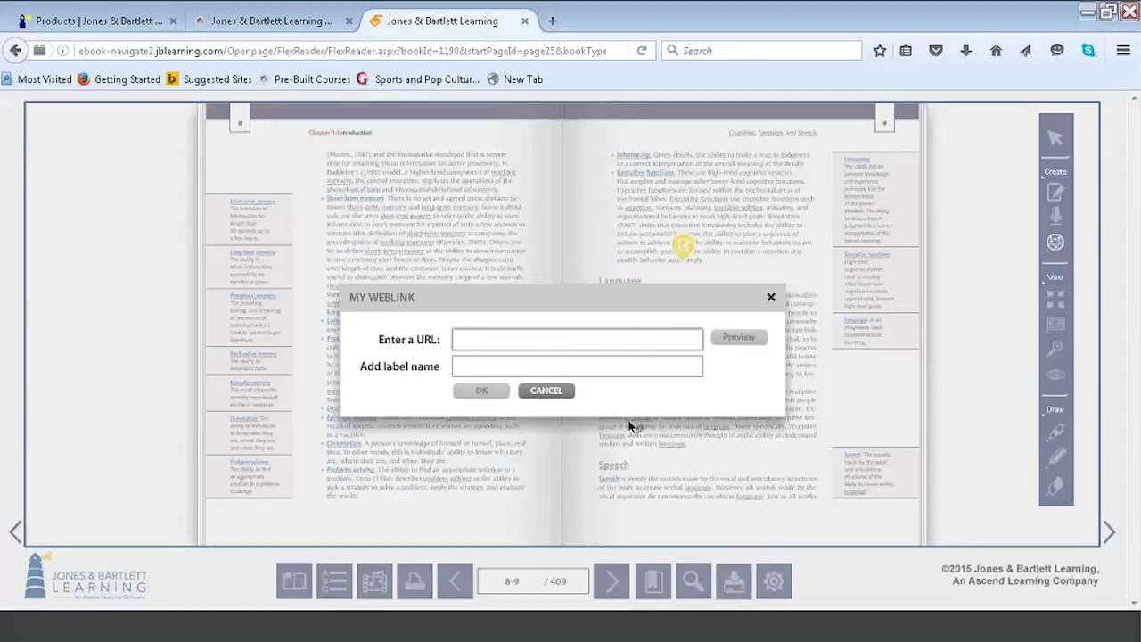
pyautogui.hotkey('ctrl', 'v')
pyautogui.click(536, 363)
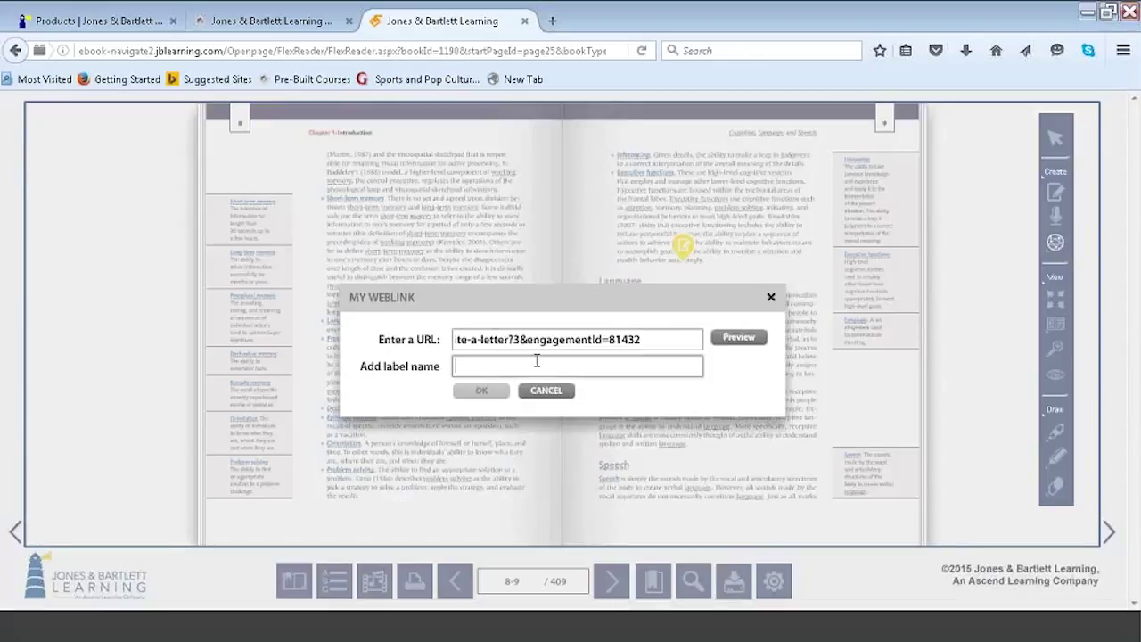
pyautogui.write('ASHA link')
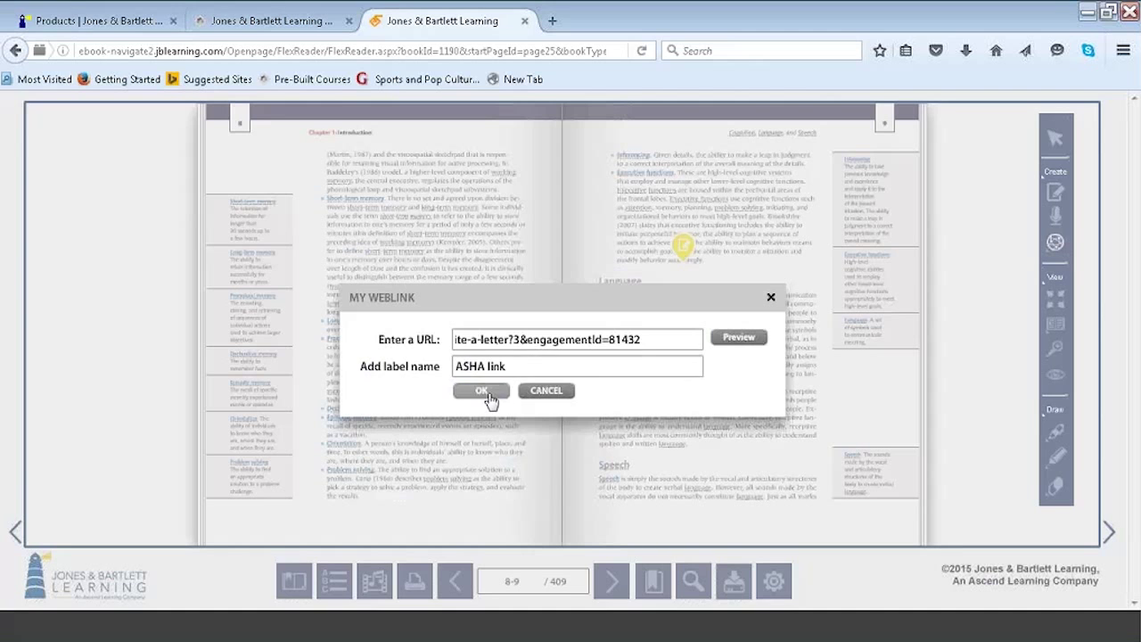
pyautogui.click(482, 391)
pyautogui.click(1056, 245)
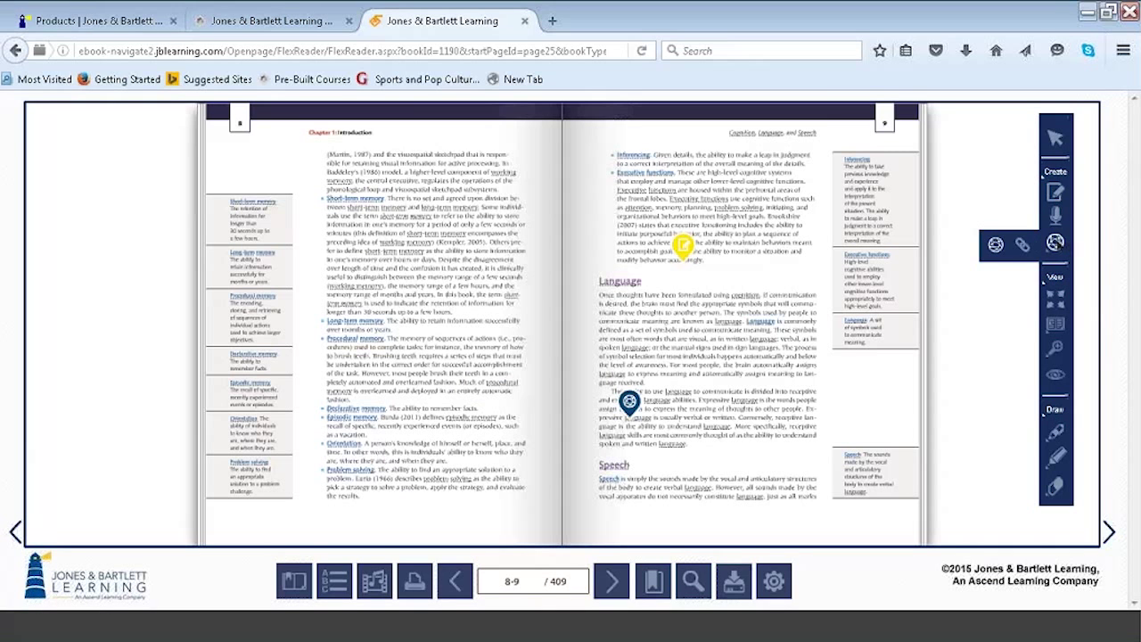
pyautogui.click(1022, 245)
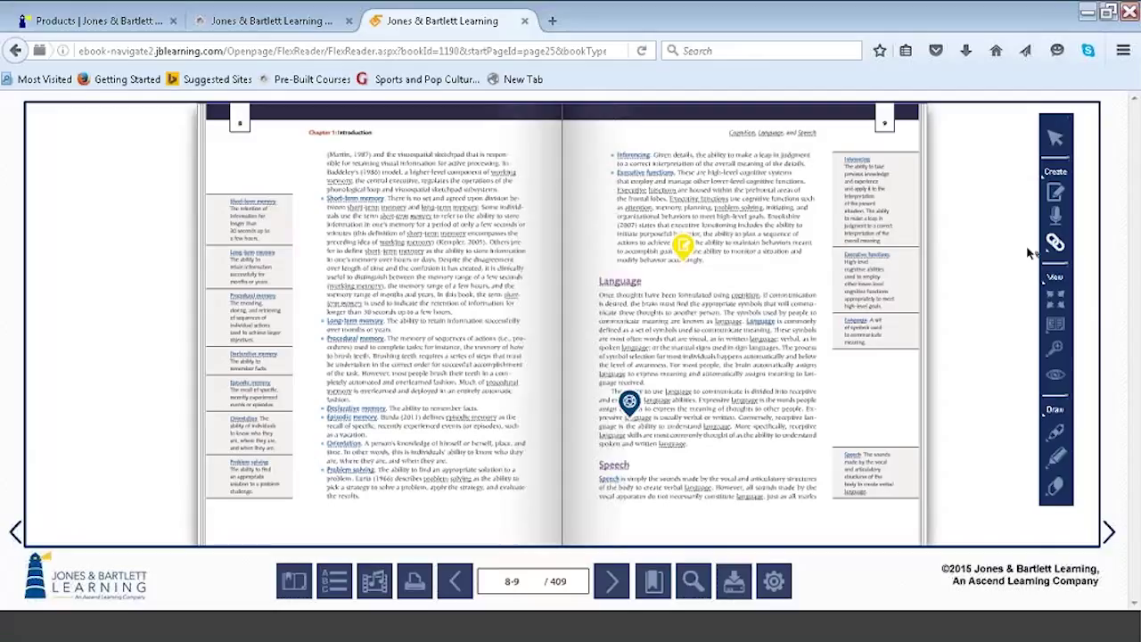
# Place a page link to page 45 labelled 'Cross Reference' beside page 8's procedural memory item.
pyautogui.click(417, 343)
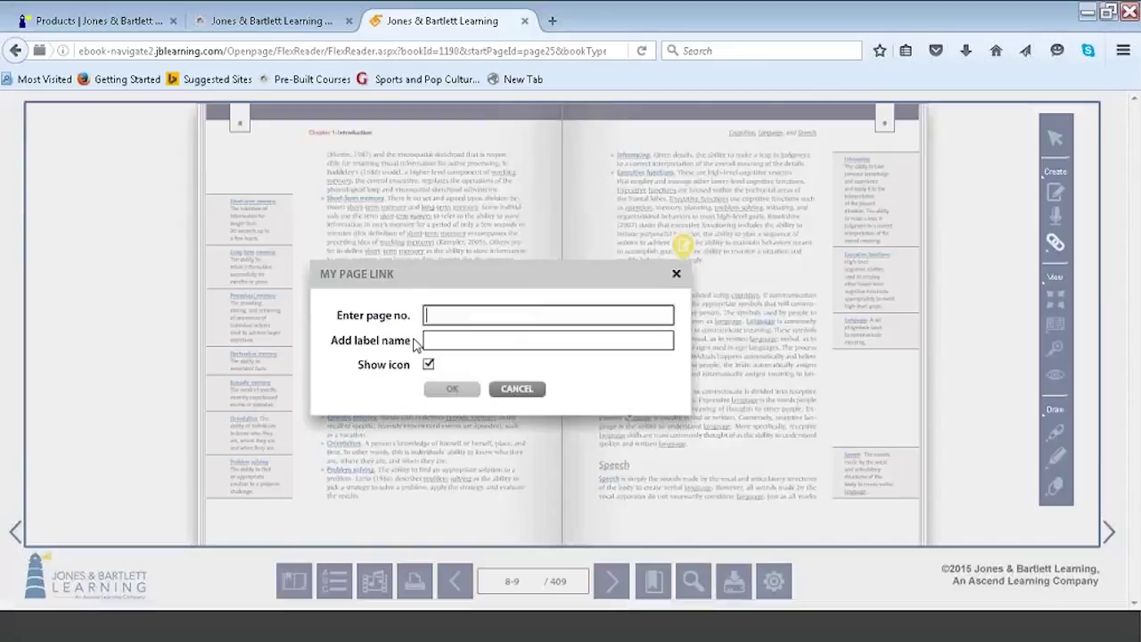
pyautogui.write('45')
pyautogui.click(439, 339)
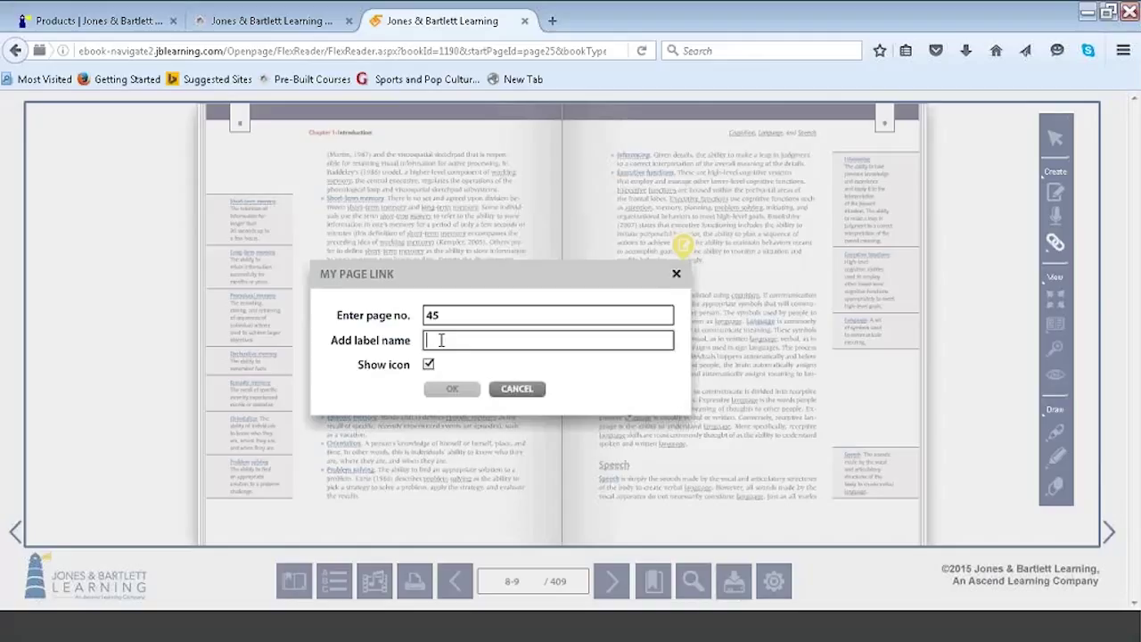
pyautogui.write('Cross Re')
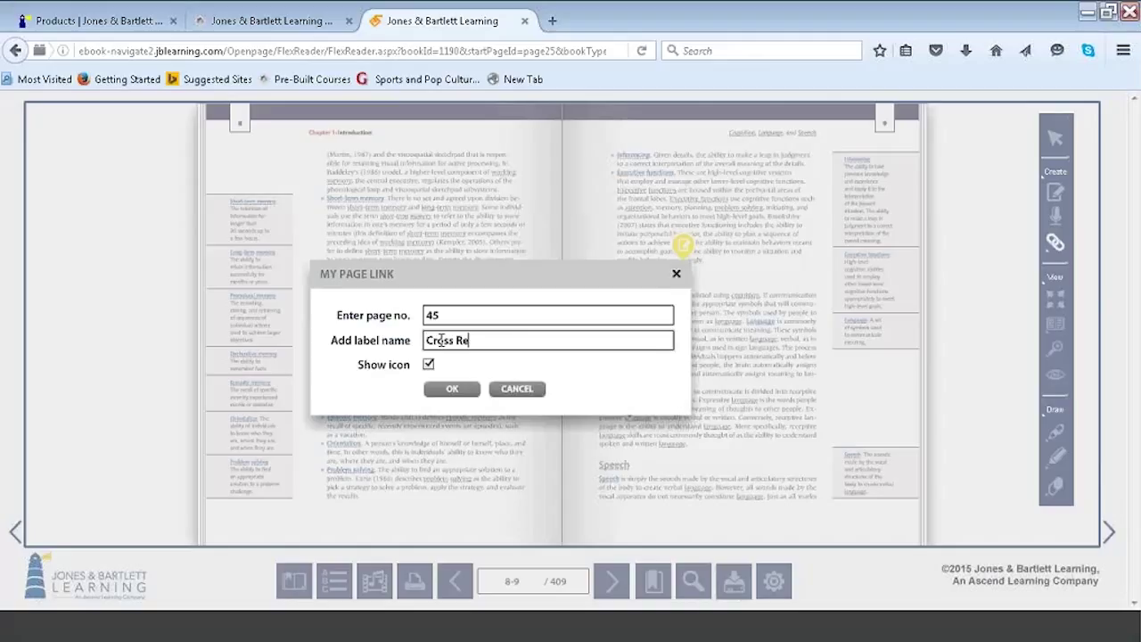
pyautogui.write('ference')
pyautogui.click(451, 389)
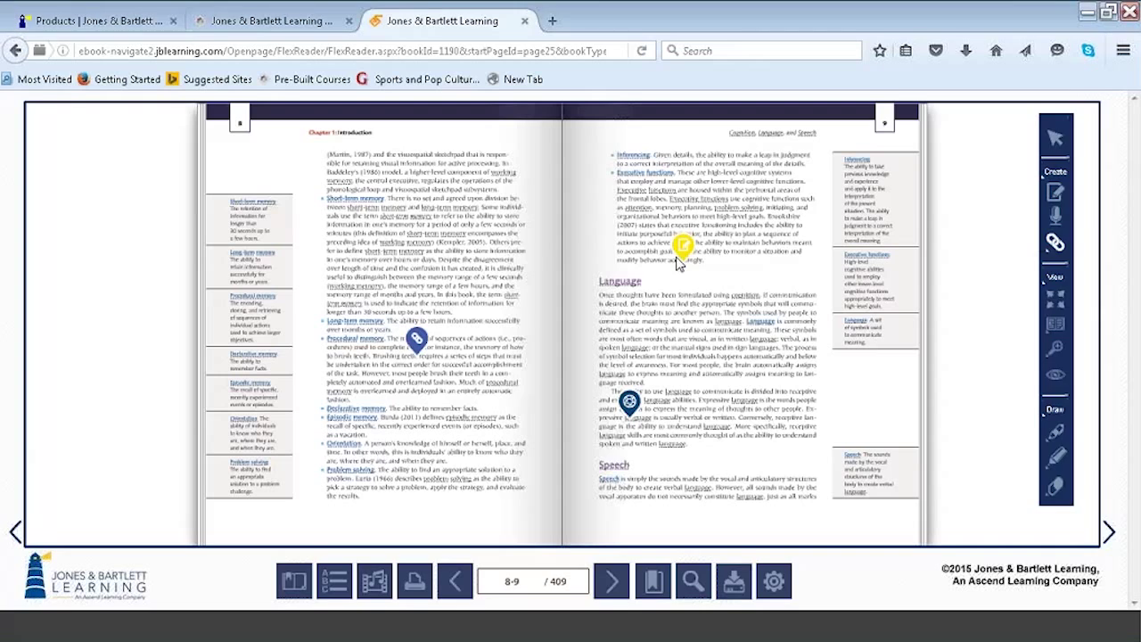
# Zoom in twice on the Language section of the page.
pyautogui.click(1109, 349)
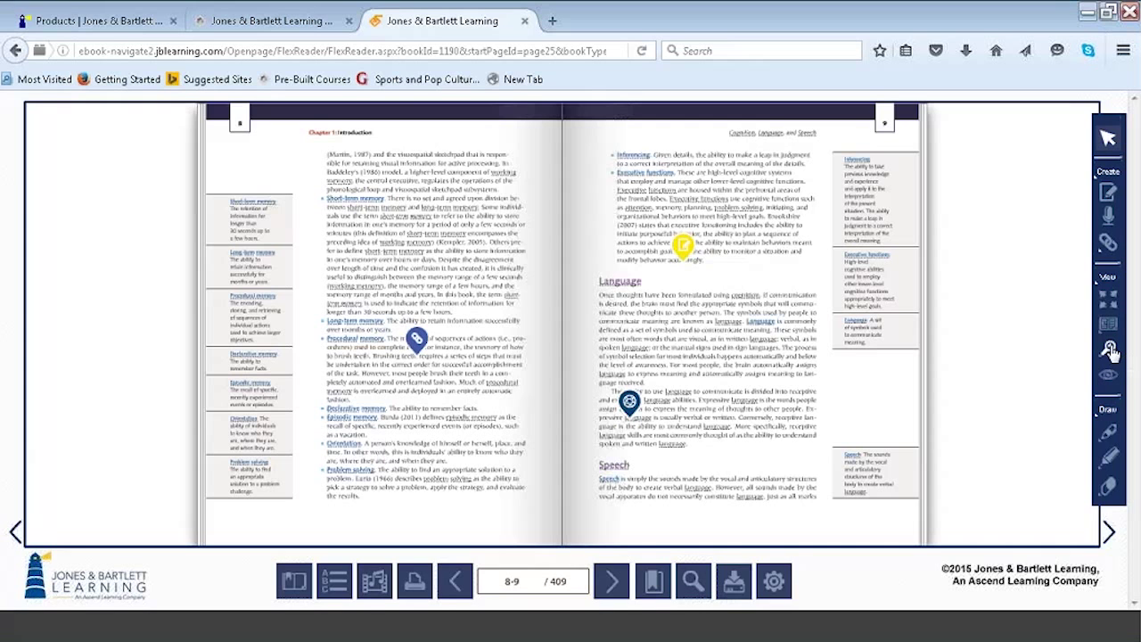
pyautogui.click(1005, 349)
pyautogui.click(827, 356)
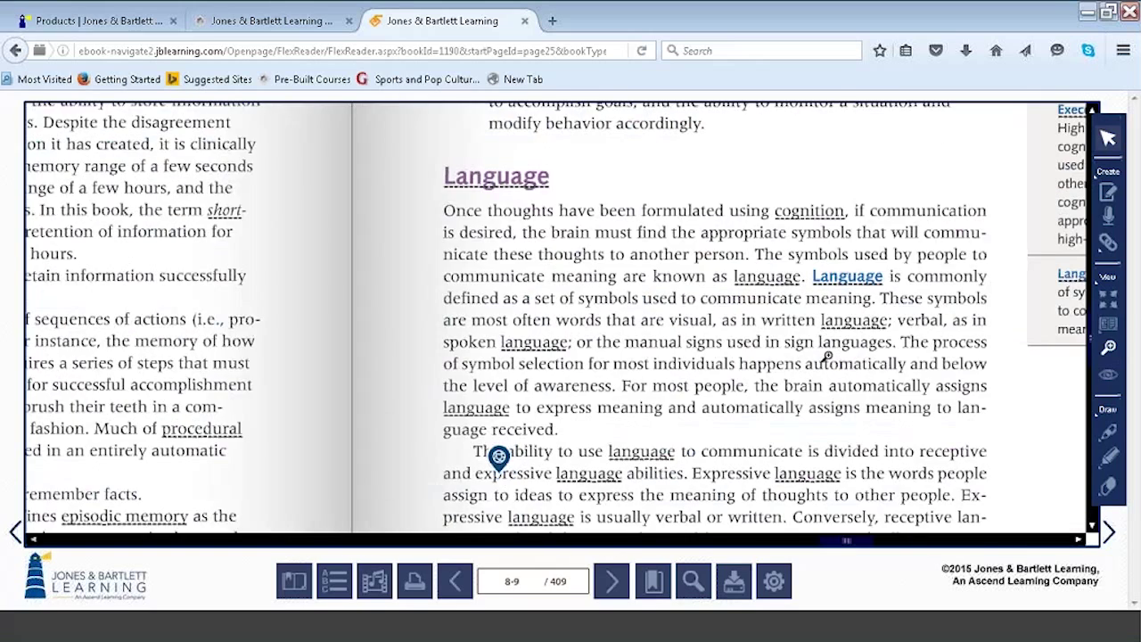
pyautogui.click(827, 356)
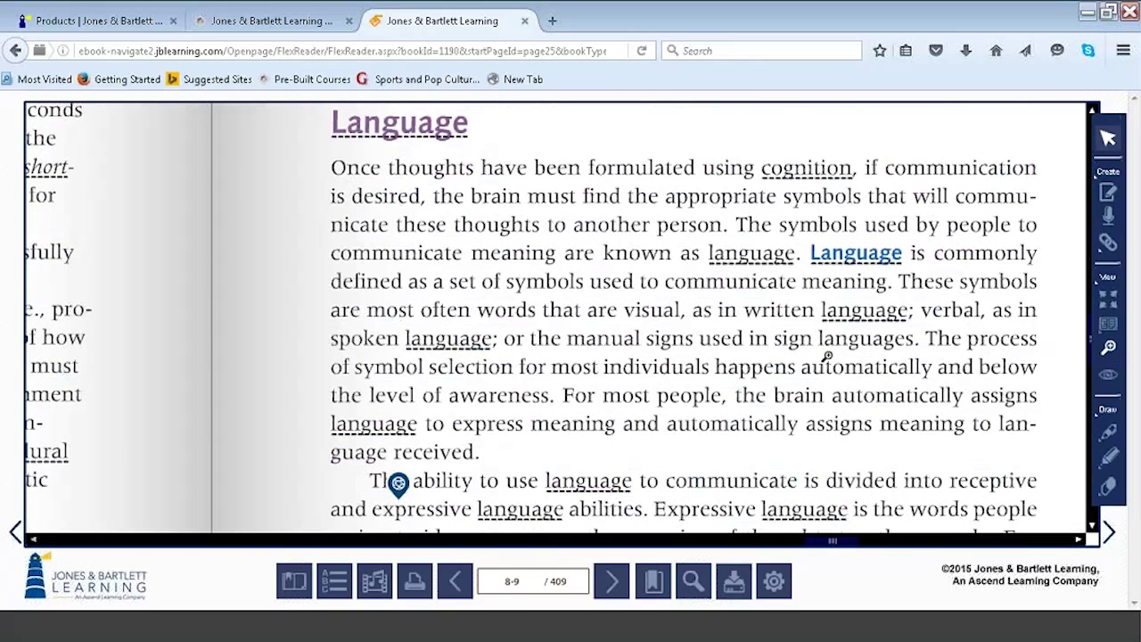
# Zoom back out to the full pages 8–9 spread and hide the annotation markers.
pyautogui.click(1111, 357)
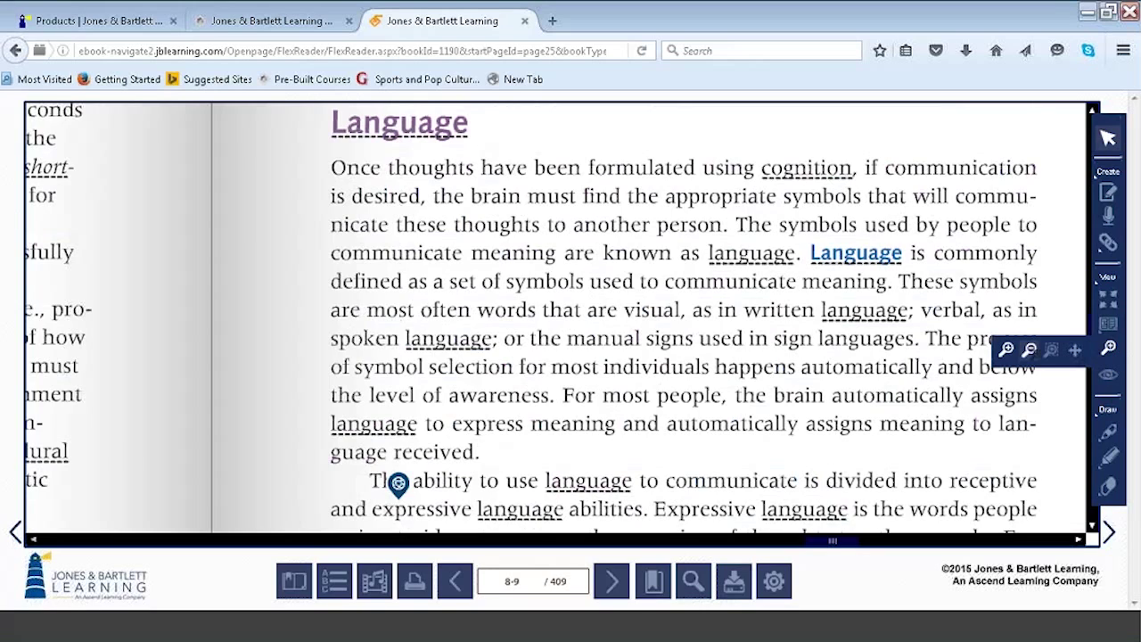
pyautogui.click(1029, 350)
pyautogui.click(1031, 354)
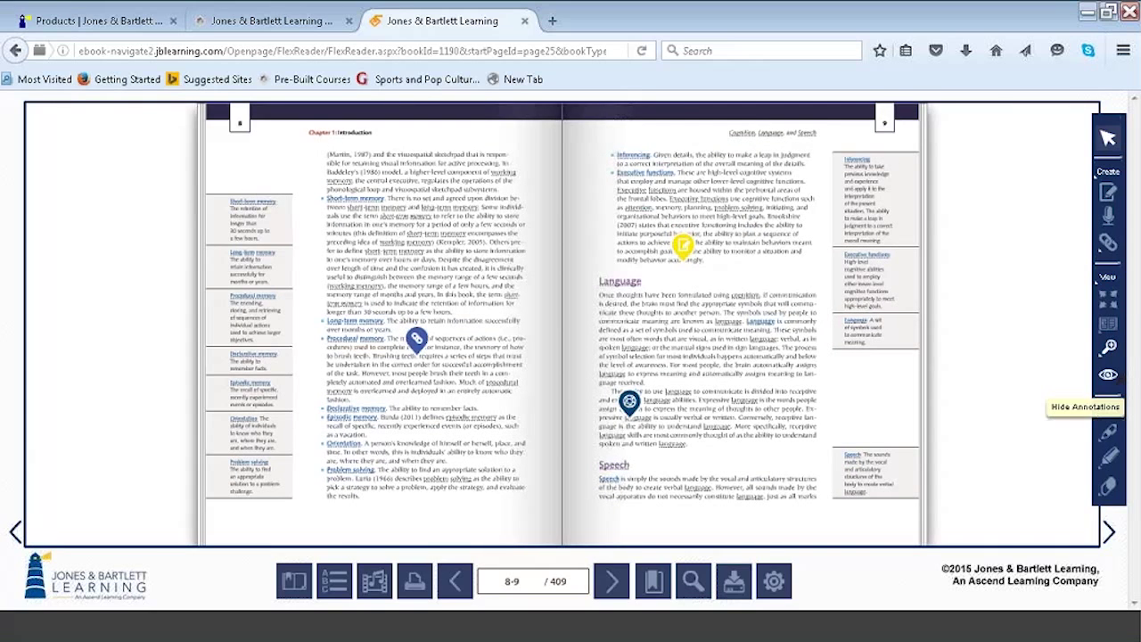
pyautogui.click(1110, 375)
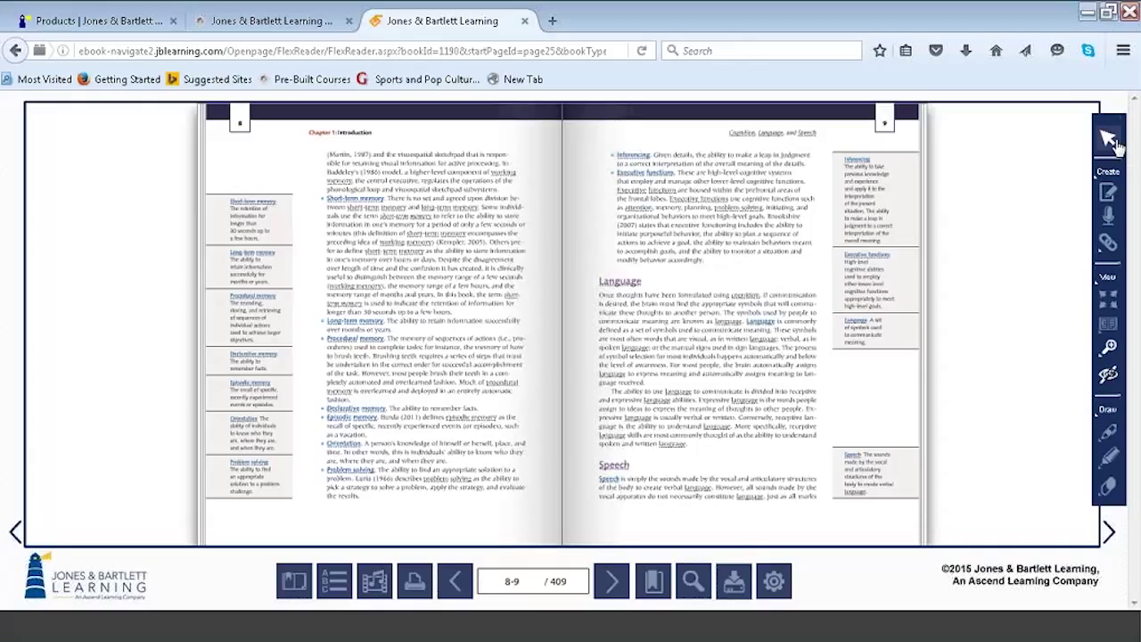
# Show annotations again and highlight page 8's Declarative memory through Orientation lines in yellow, declining the save prompt.
pyautogui.click(1107, 378)
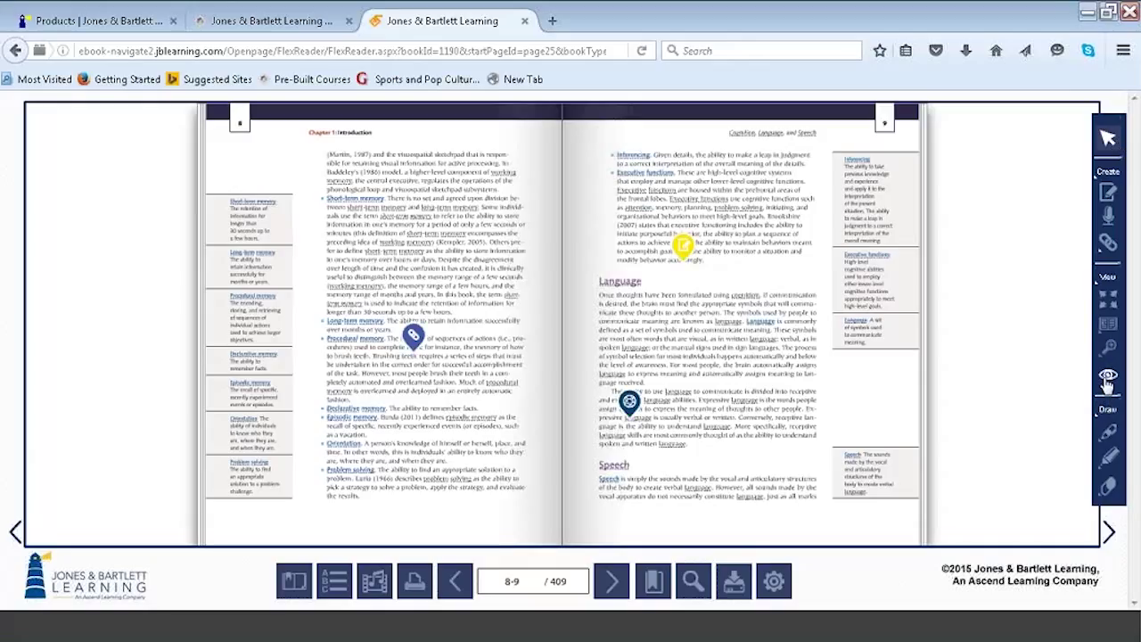
pyautogui.click(1109, 460)
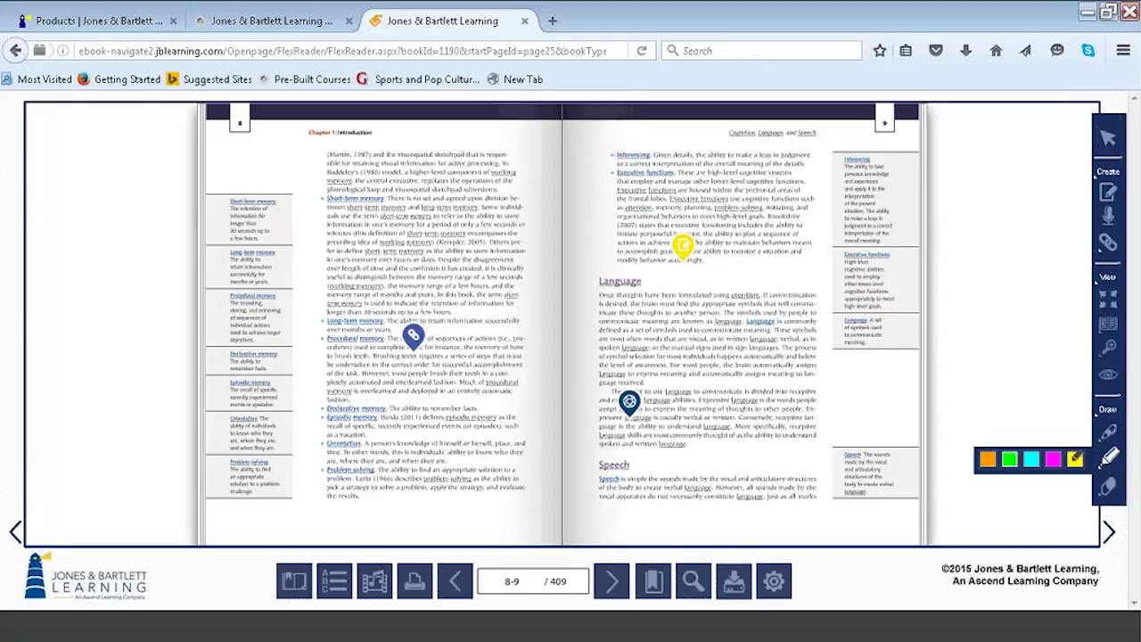
pyautogui.click(1076, 459)
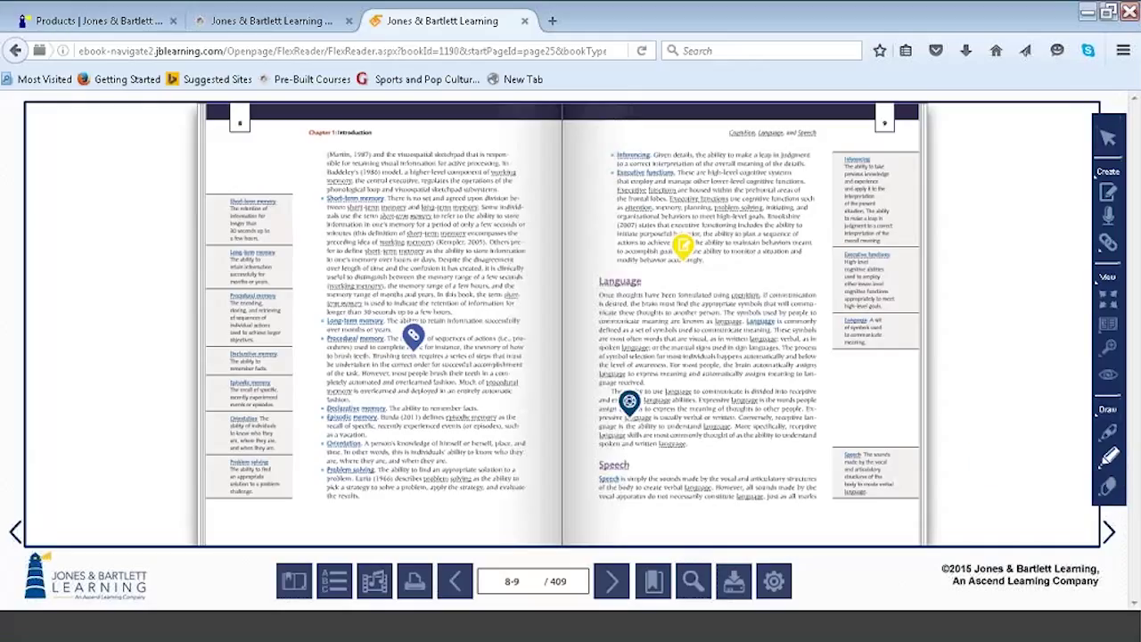
pyautogui.moveTo(324, 401)
pyautogui.mouseDown()
pyautogui.moveTo(342, 467)
pyautogui.moveTo(540, 453)
pyautogui.mouseUp()
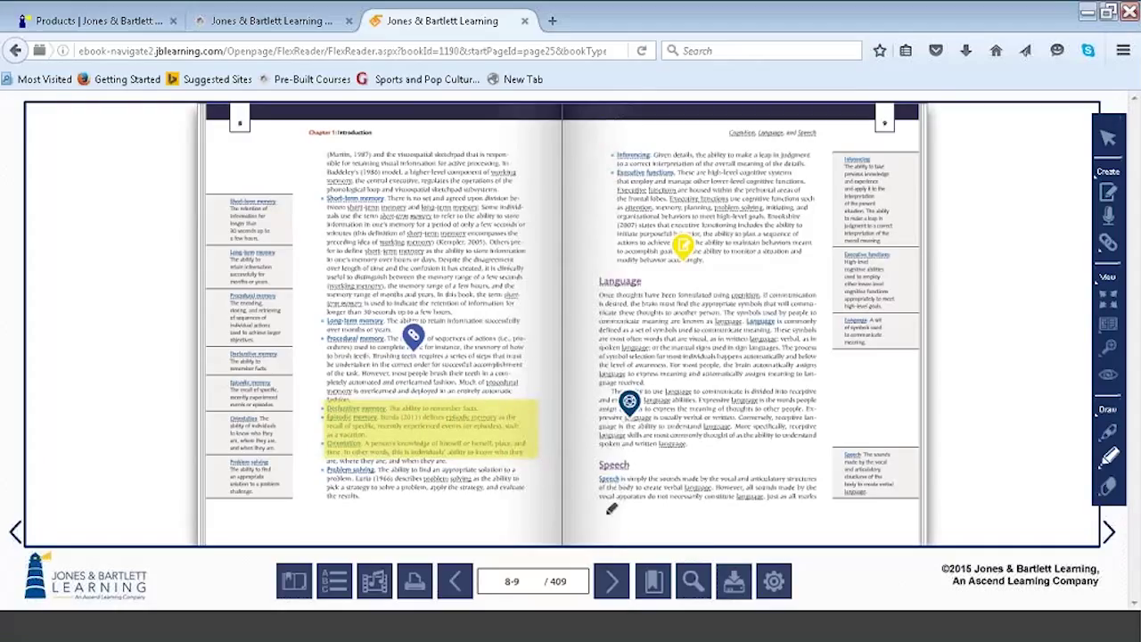
pyautogui.click(734, 584)
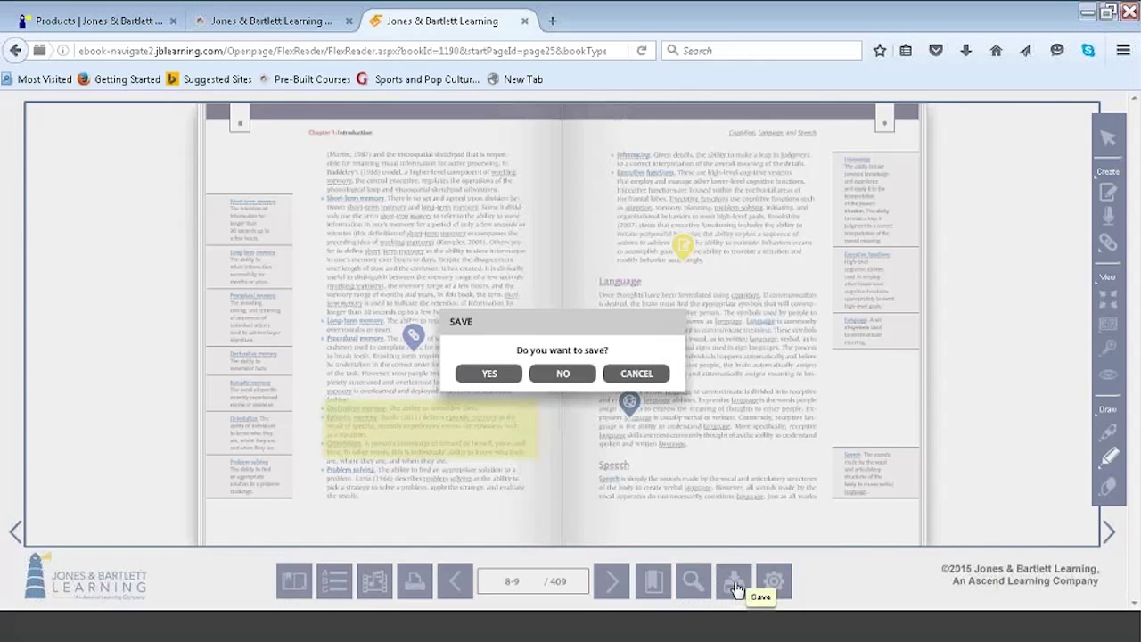
pyautogui.click(561, 373)
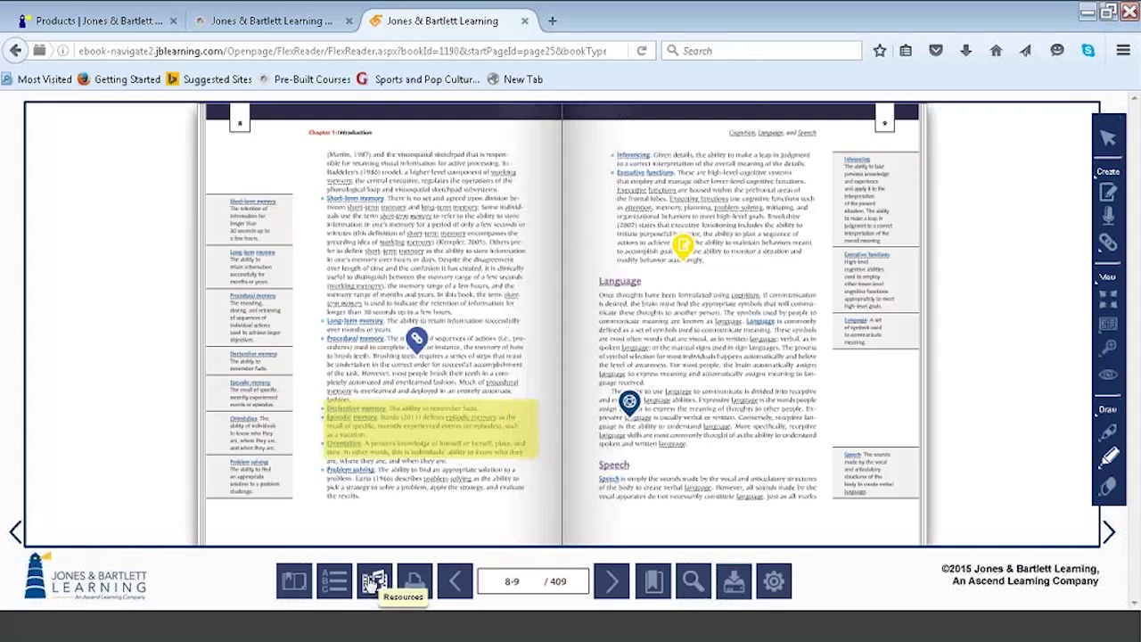
# In the Resources media list, scroll down and open Poliomyelitis (pg 81).
pyautogui.click(373, 581)
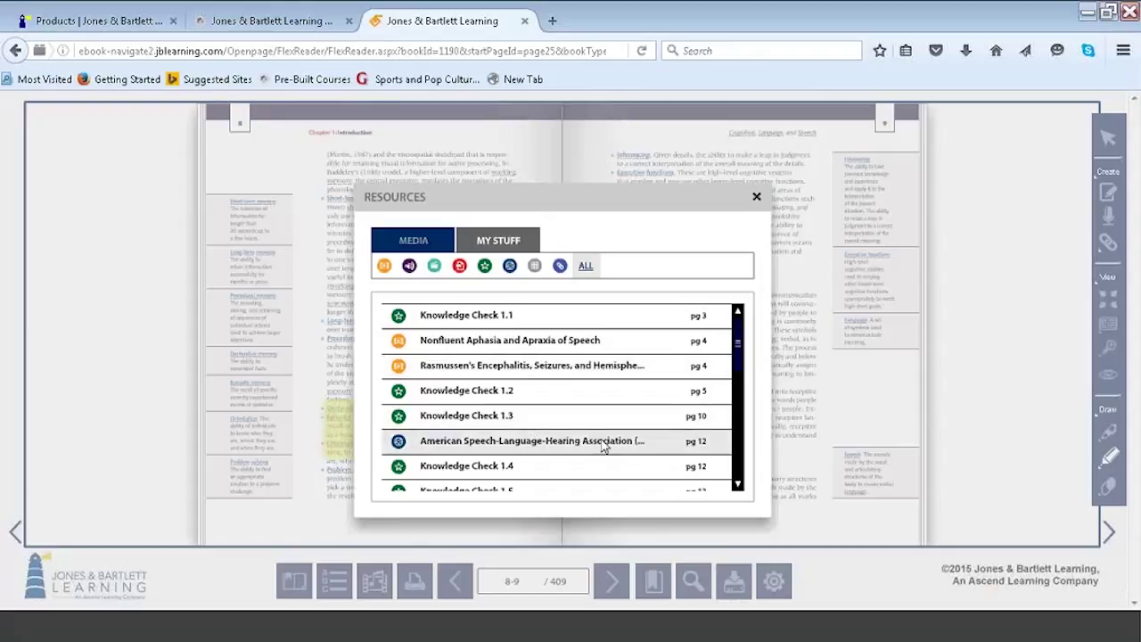
pyautogui.moveTo(736, 353); pyautogui.dragTo(738, 376)
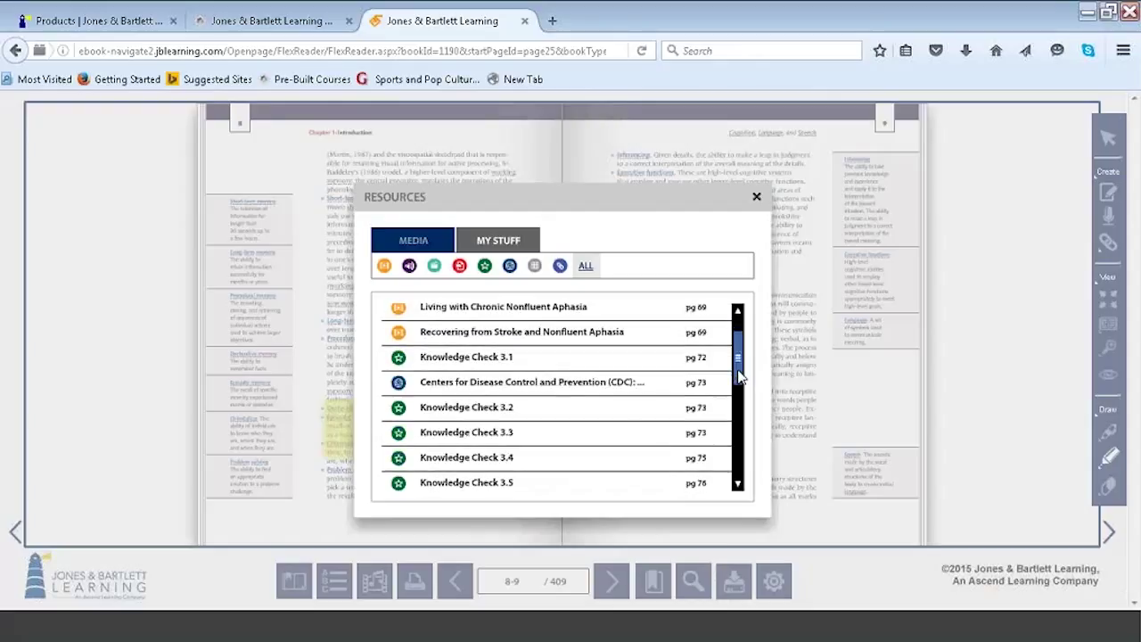
pyautogui.click(497, 358)
pyautogui.scroll(-5, 737, 481)
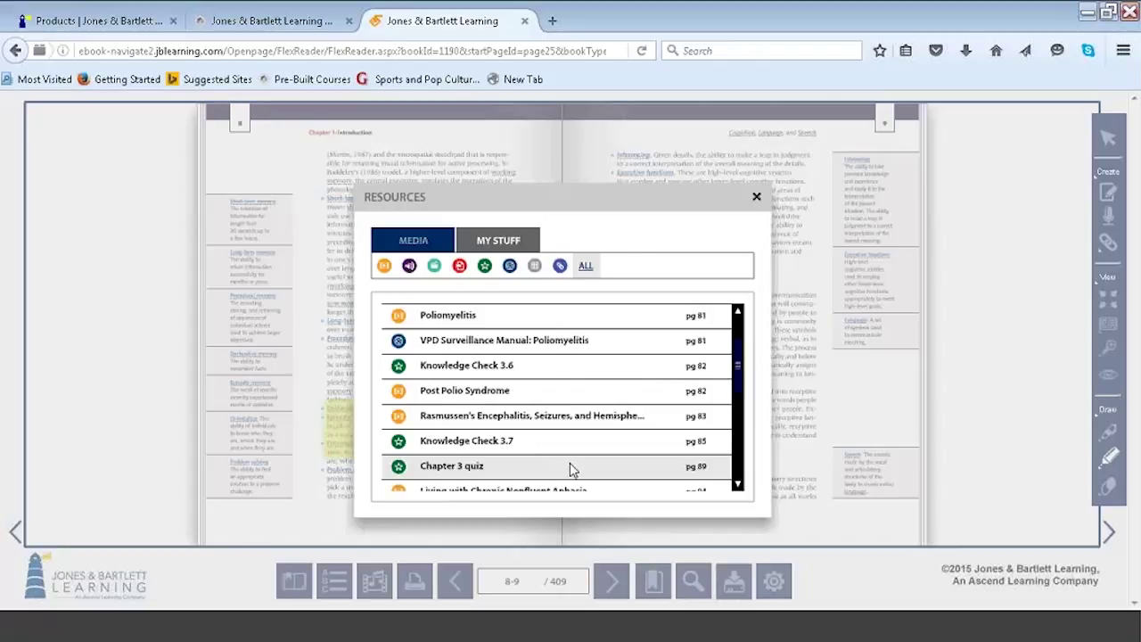
pyautogui.click(486, 343)
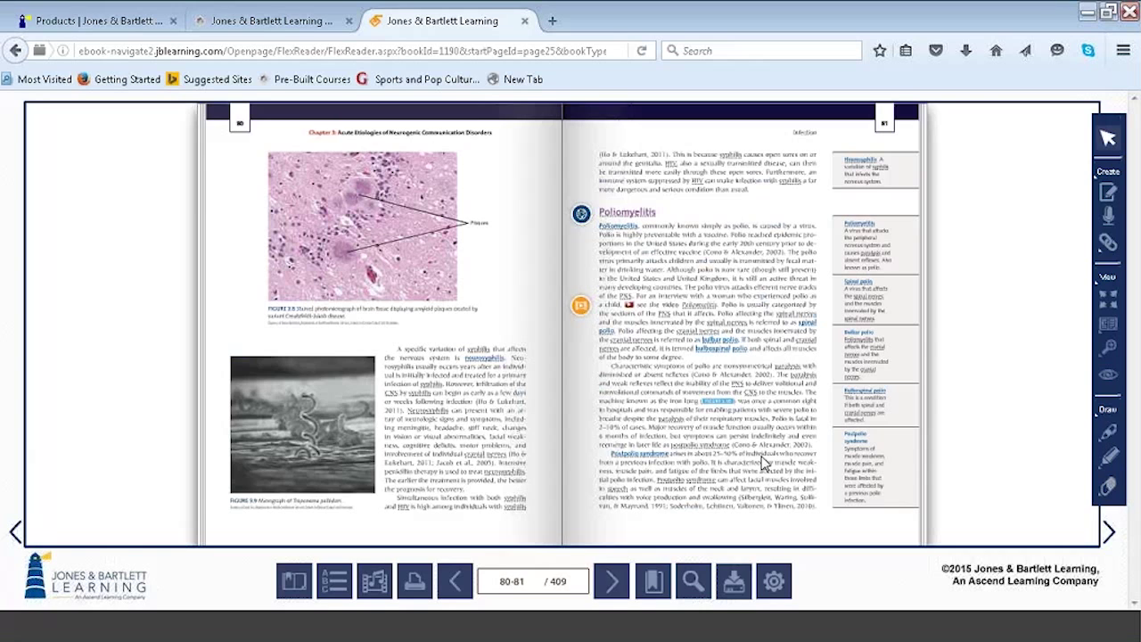
# Open the My Stuff tab in Resources and, after trying the type filters, filter to notes.
pyautogui.click(382, 585)
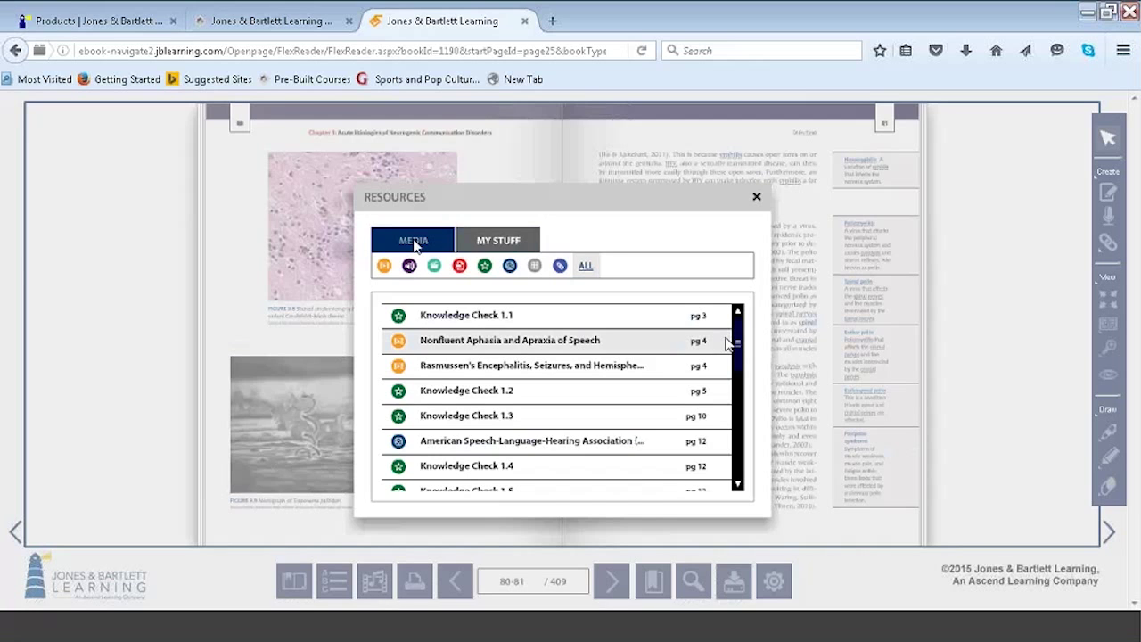
pyautogui.moveTo(736, 342); pyautogui.dragTo(738, 454)
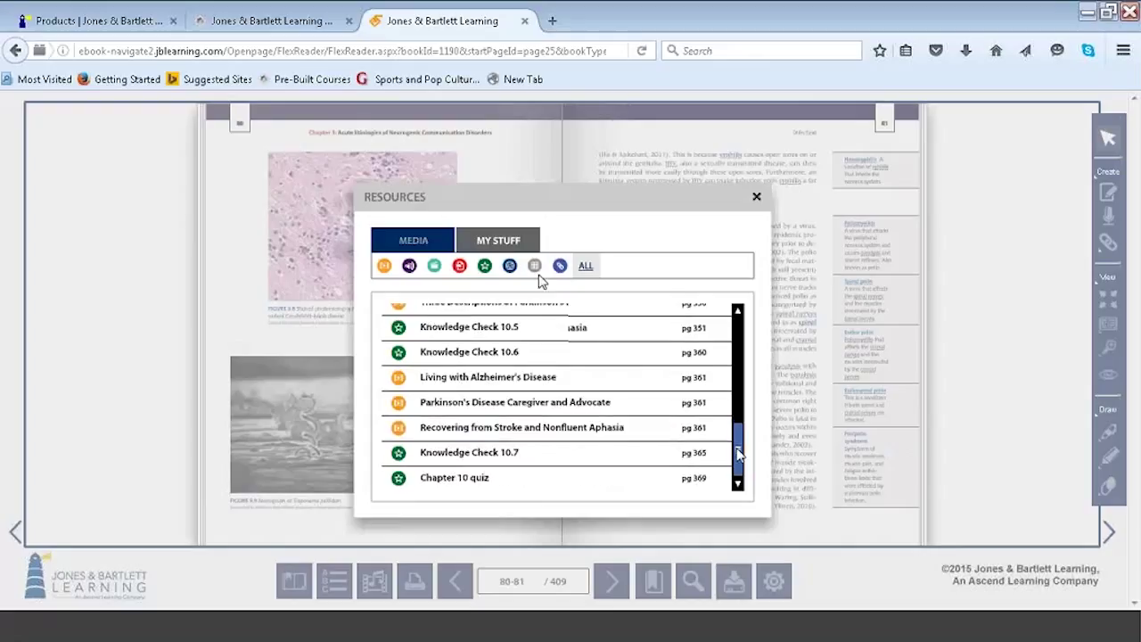
pyautogui.click(503, 242)
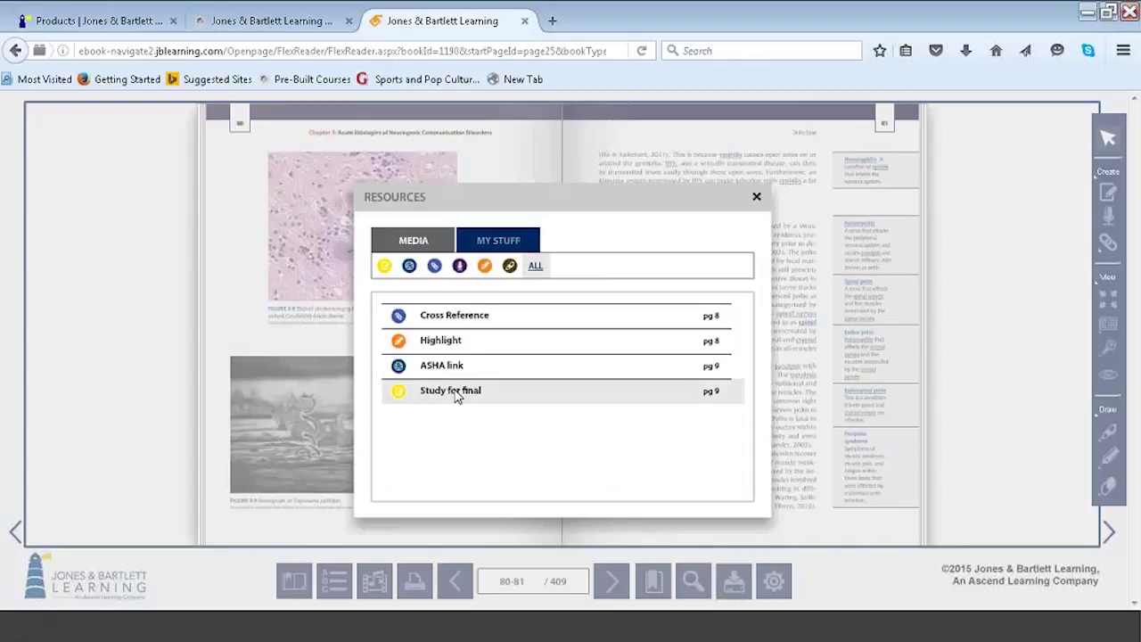
pyautogui.click(385, 265)
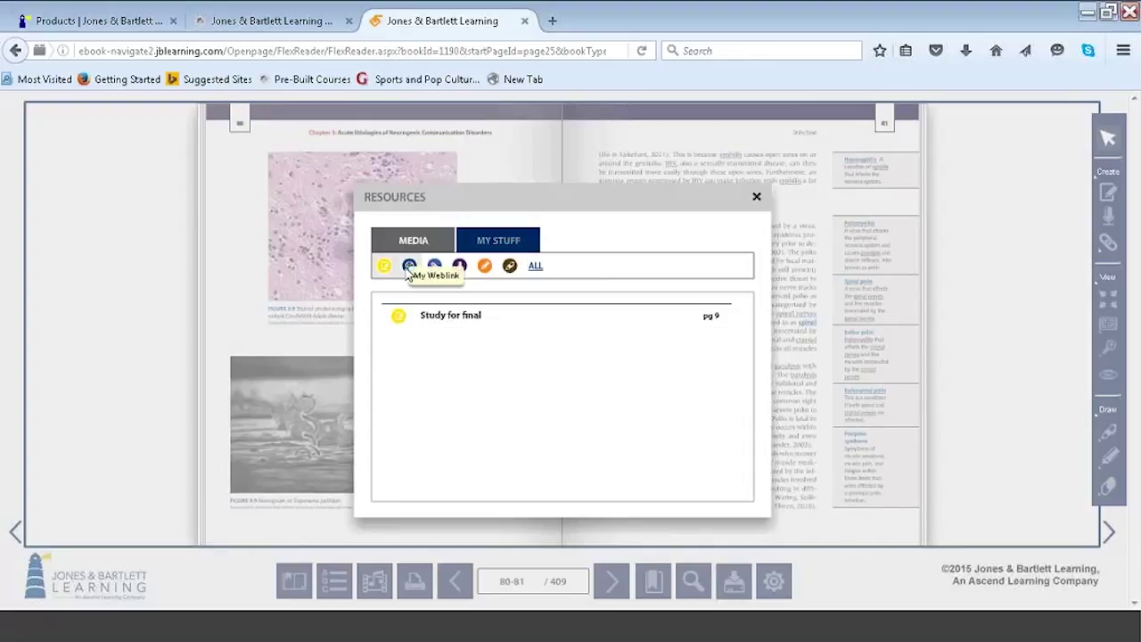
pyautogui.click(409, 266)
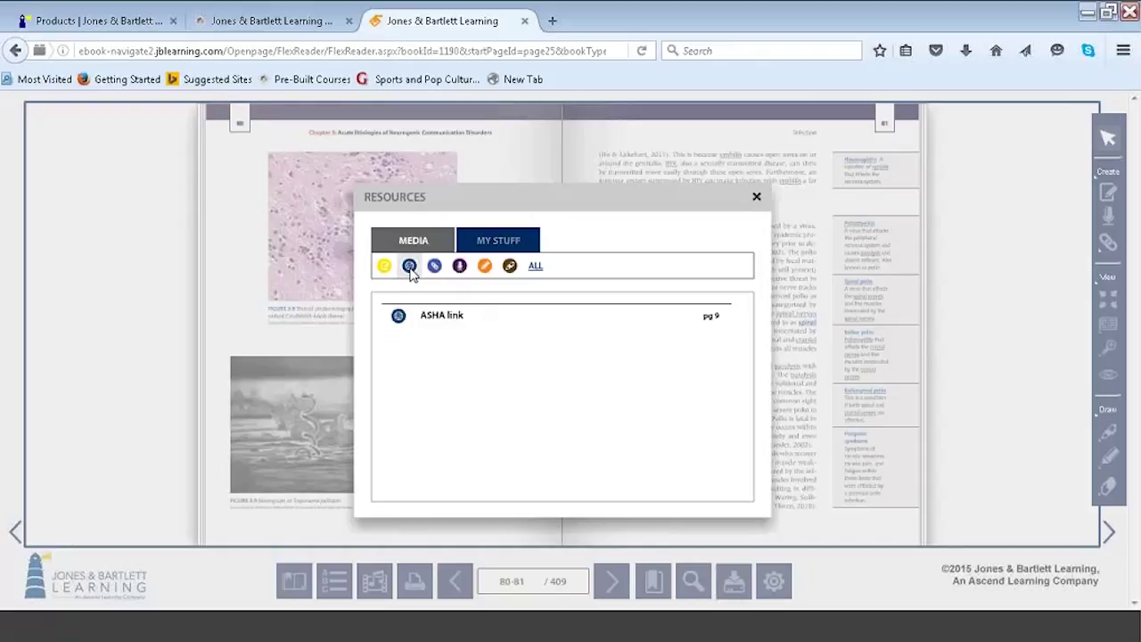
pyautogui.click(435, 267)
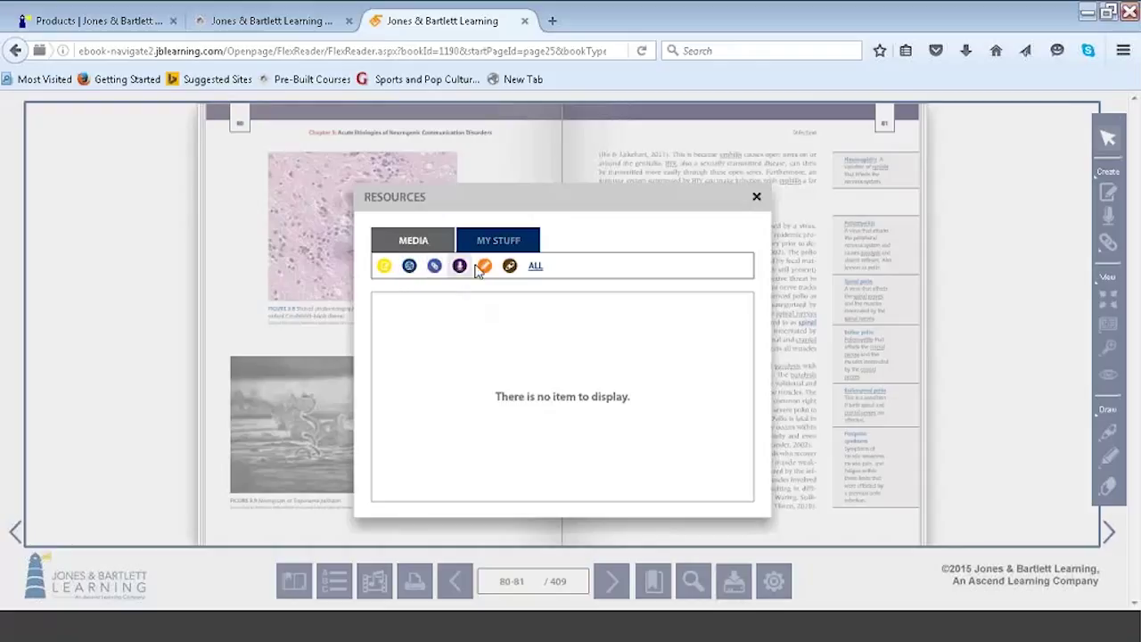
pyautogui.click(487, 269)
pyautogui.click(384, 266)
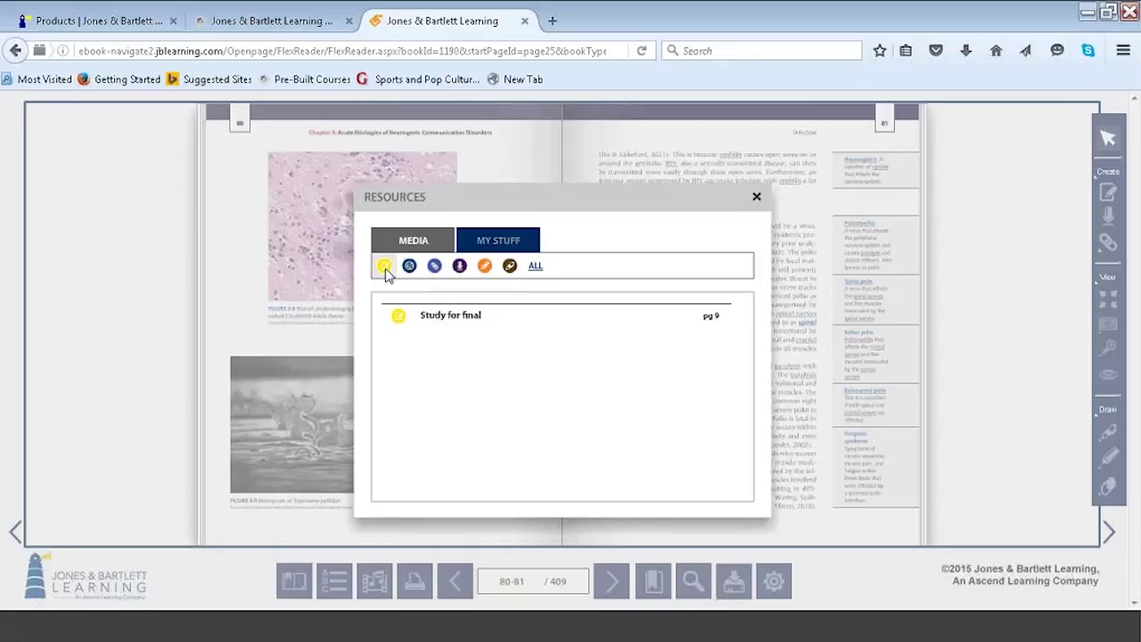
# Jump to the Study for final note on page 9, read it, and close it.
pyautogui.click(463, 324)
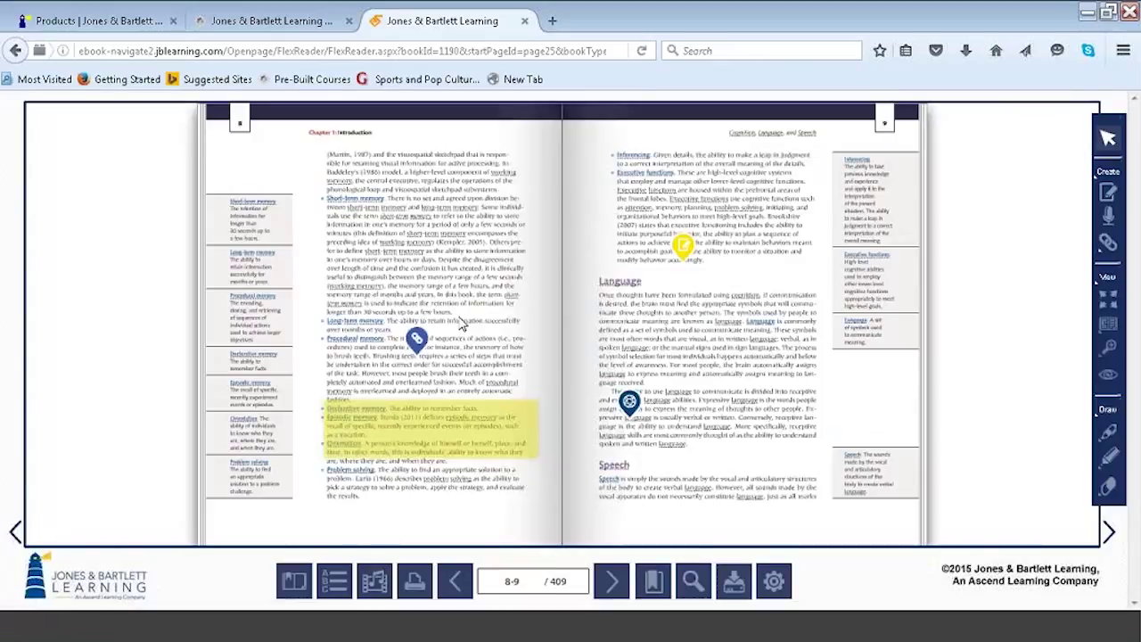
pyautogui.click(683, 246)
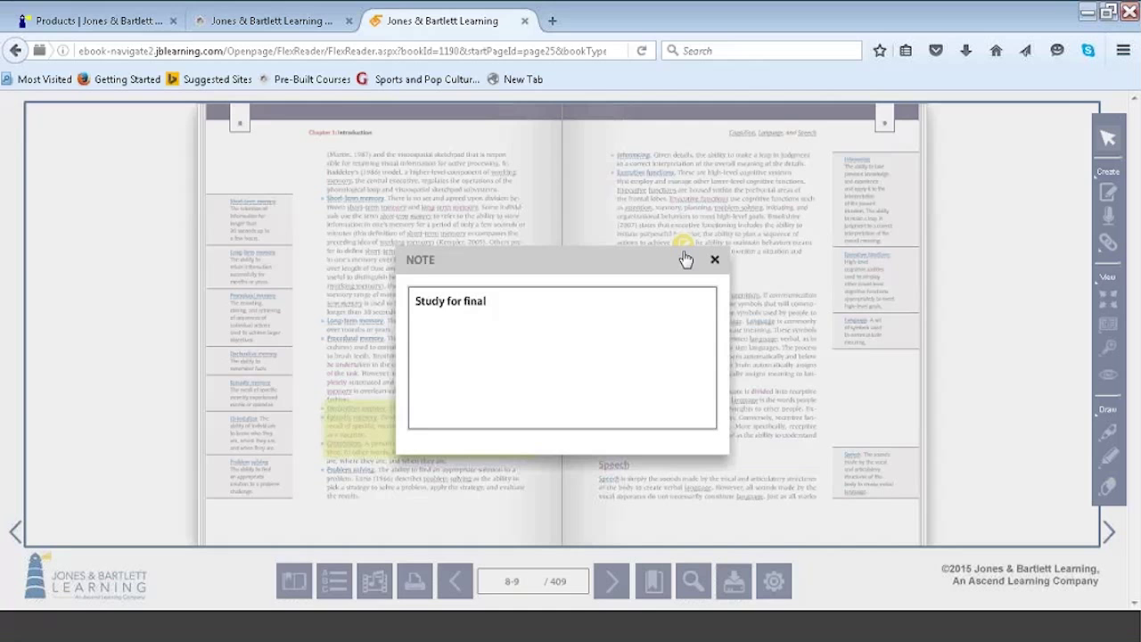
pyautogui.click(715, 260)
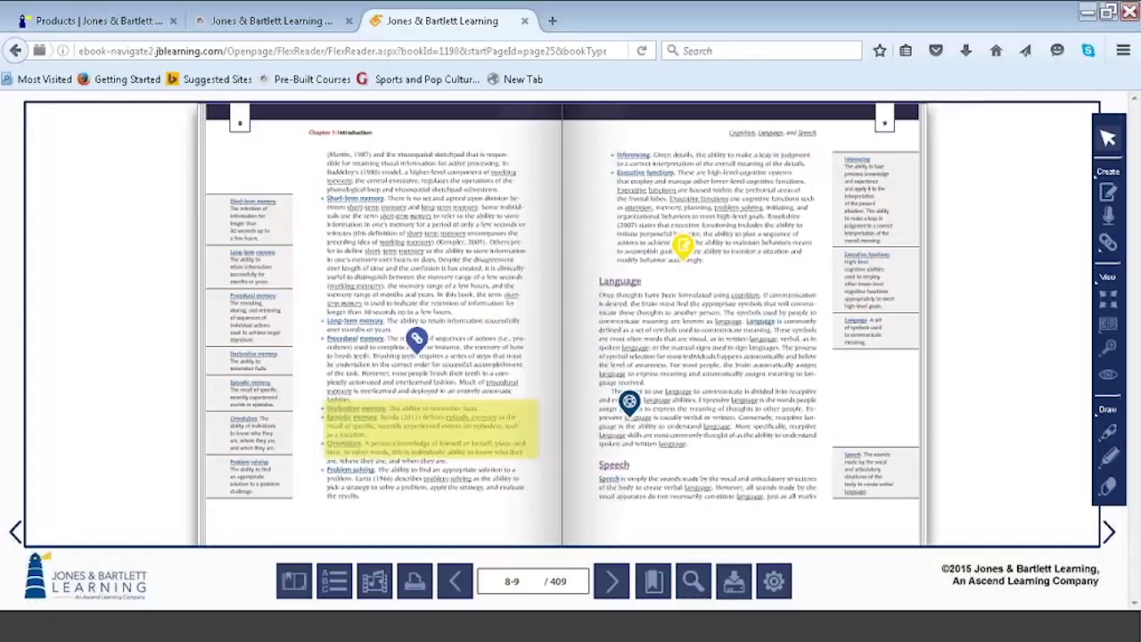
pyautogui.click(288, 33)
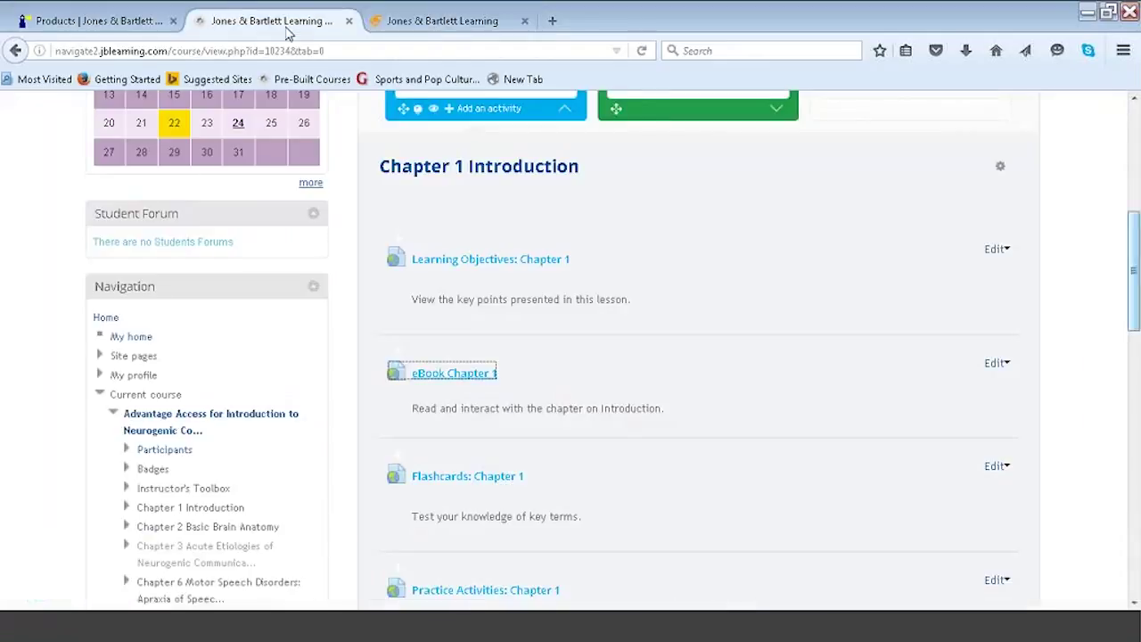
# Open eBook Reports from Reports and Grades and close the old eBook reader tab.
pyautogui.scroll(8, 571, 357)
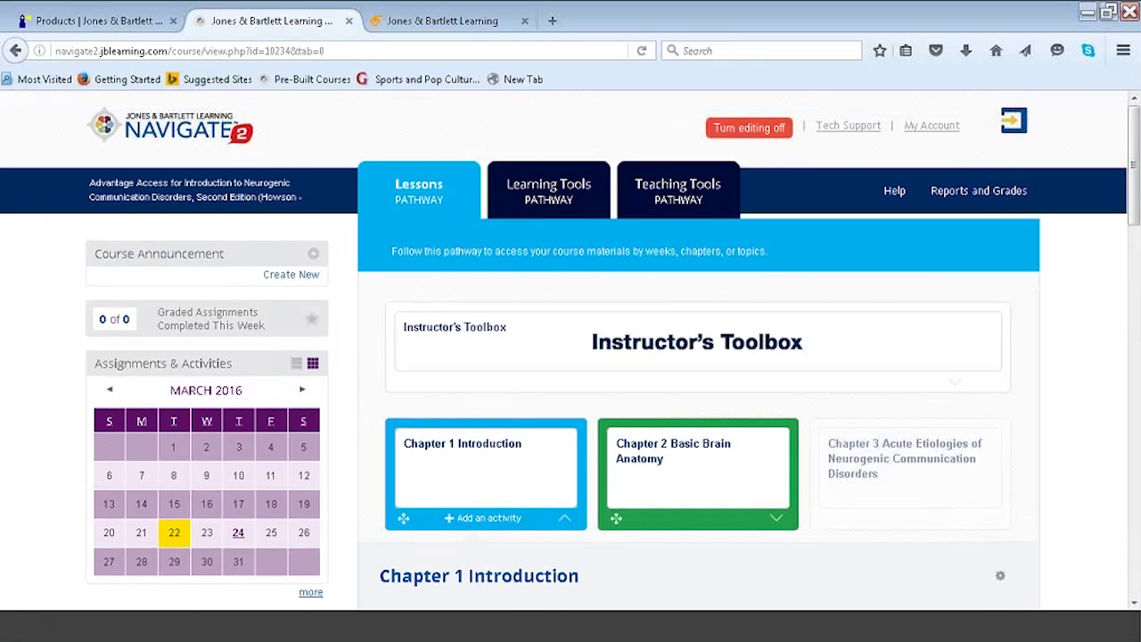
pyautogui.click(979, 191)
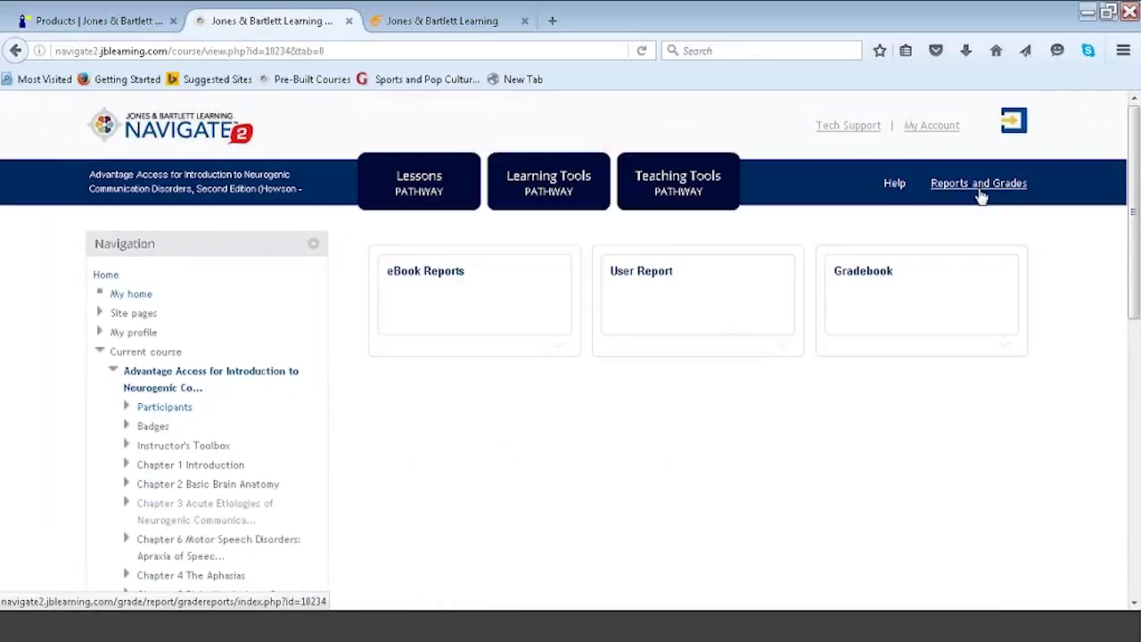
pyautogui.click(546, 338)
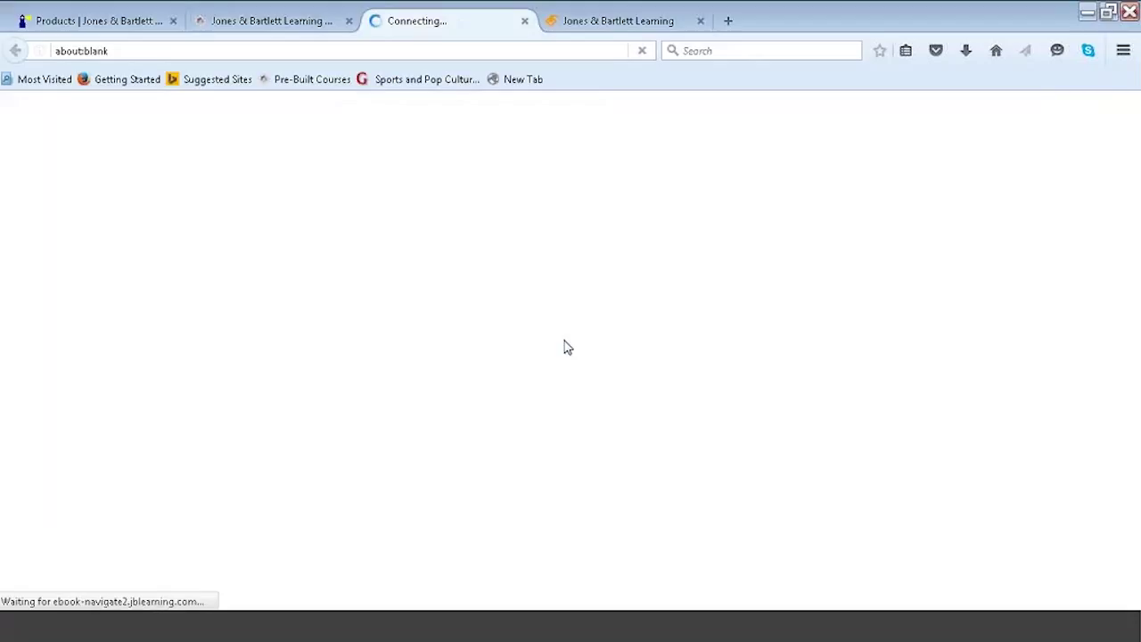
pyautogui.click(701, 21)
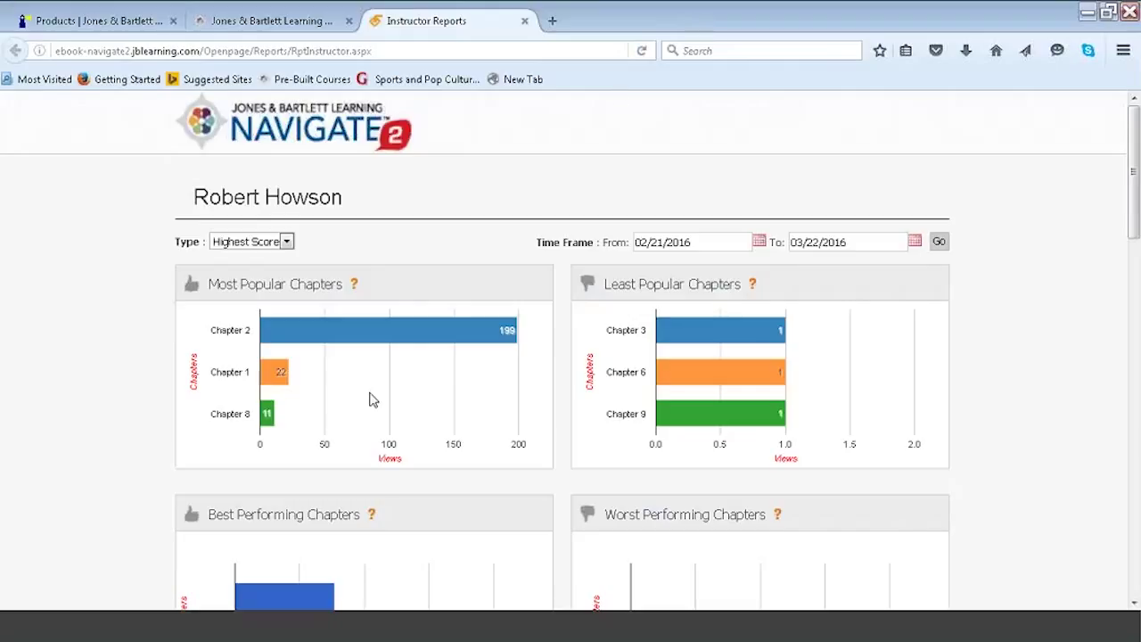
pyautogui.moveTo(399, 327)
pyautogui.moveTo(293, 381)
pyautogui.moveTo(659, 335)
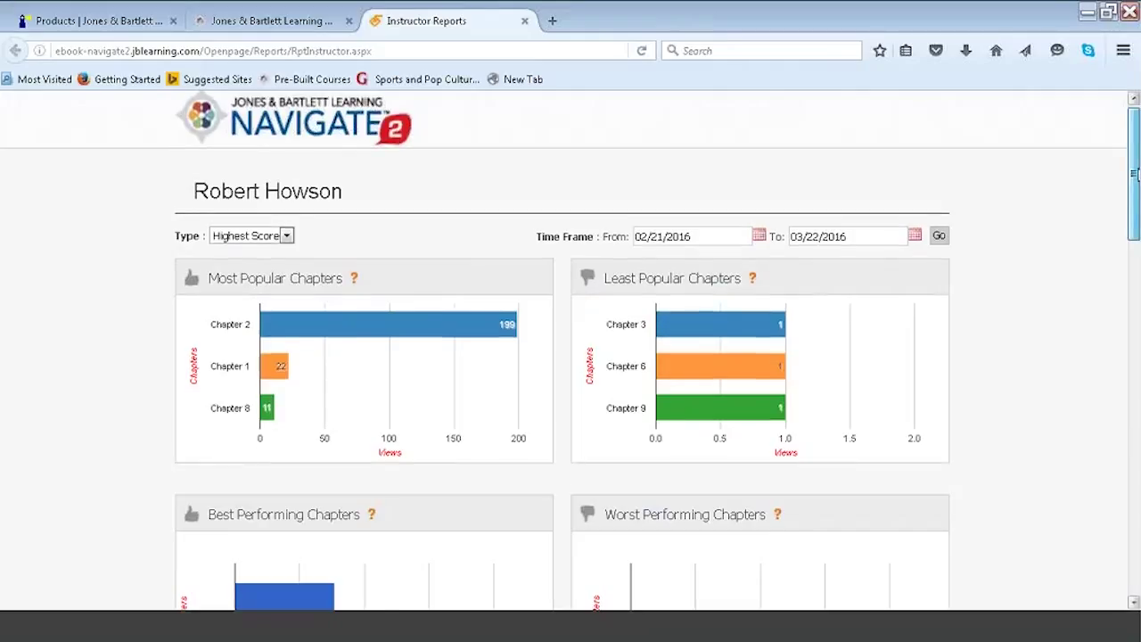
pyautogui.scroll(-5, 272, 418)
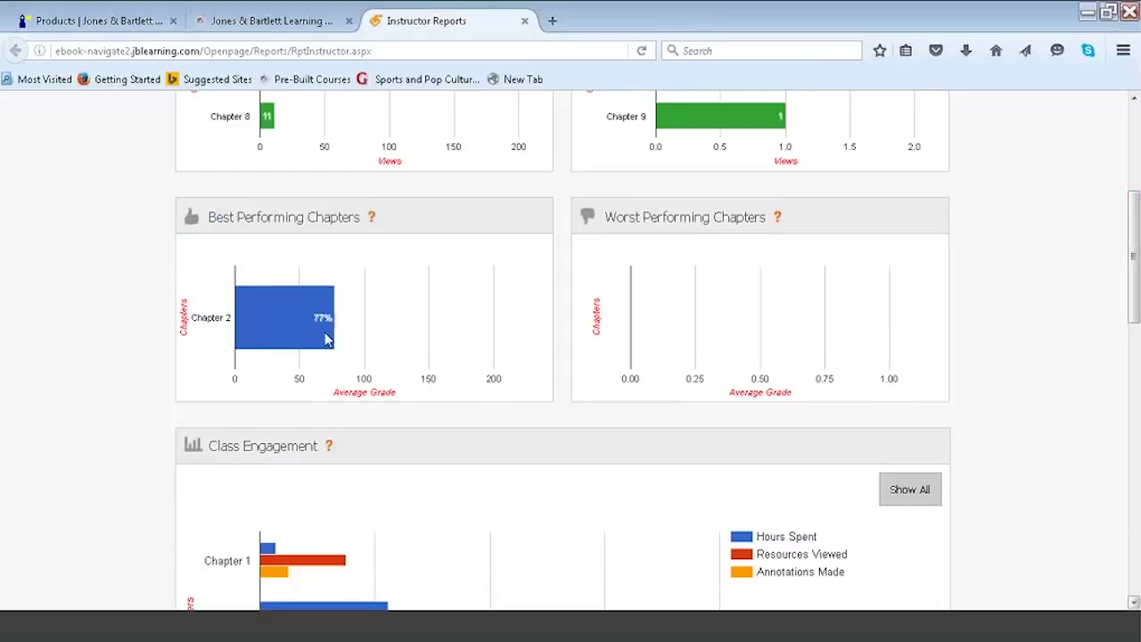
pyautogui.moveTo(321, 336)
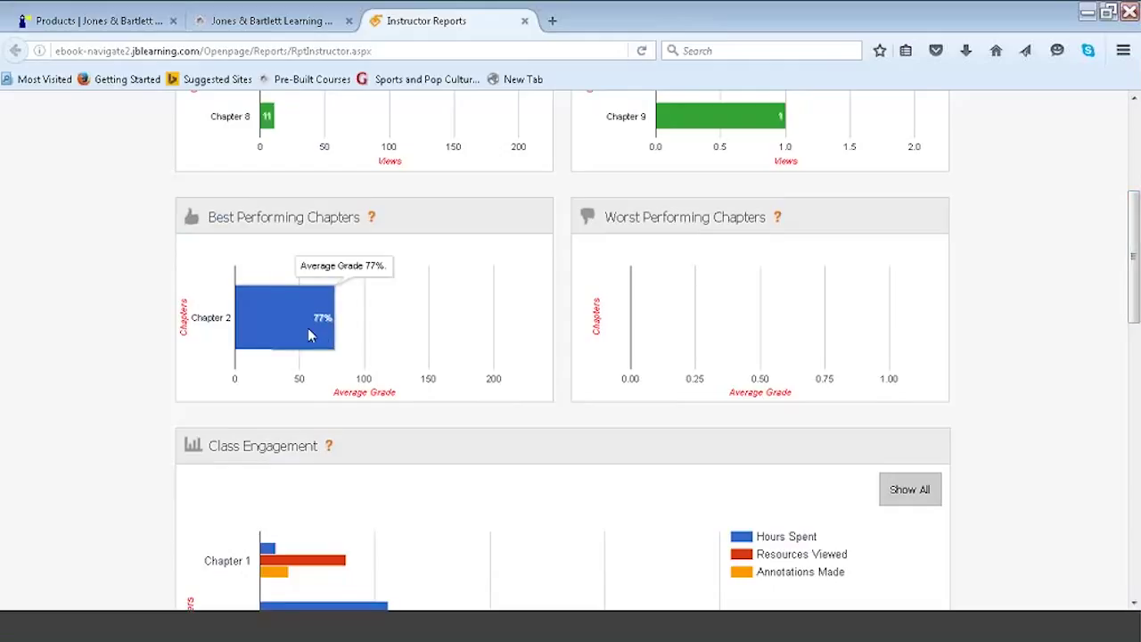
pyautogui.moveTo(1132, 294); pyautogui.dragTo(1132, 363)
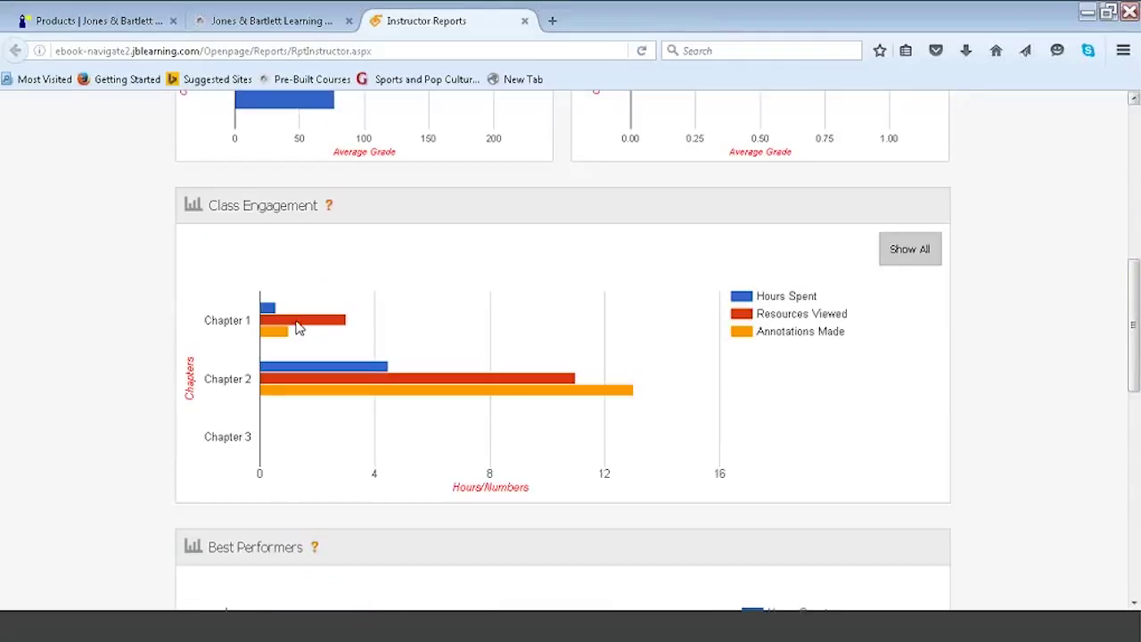
pyautogui.moveTo(274, 312)
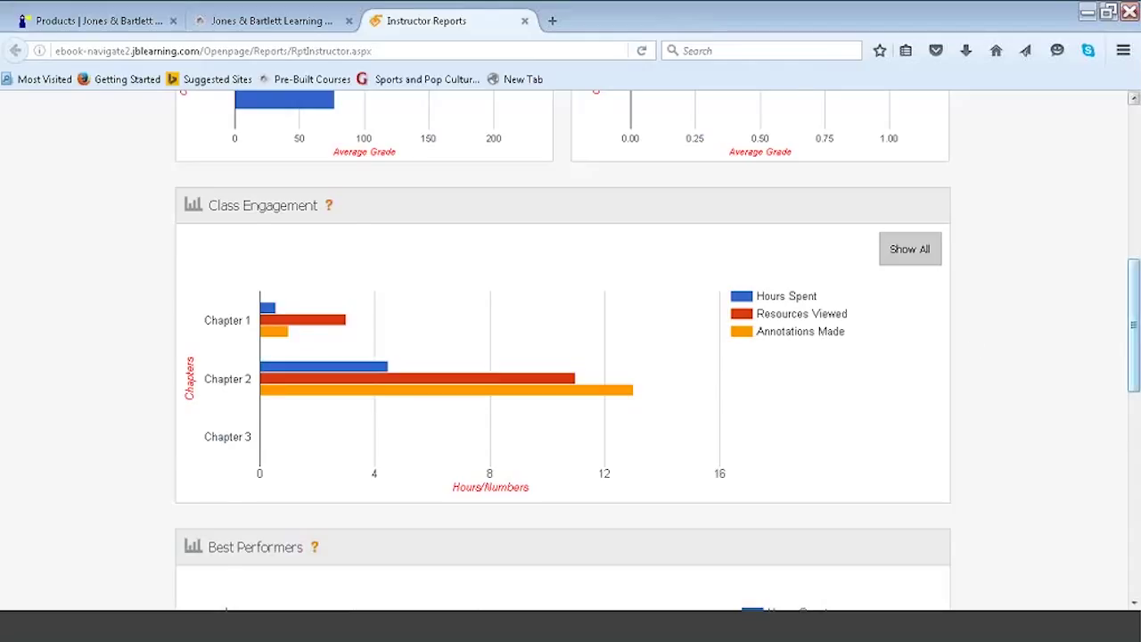
pyautogui.scroll(-3, 973, 348)
# Scroll through the Best and Worst Performers lists and back up.
pyautogui.scroll(-1, 973, 347)
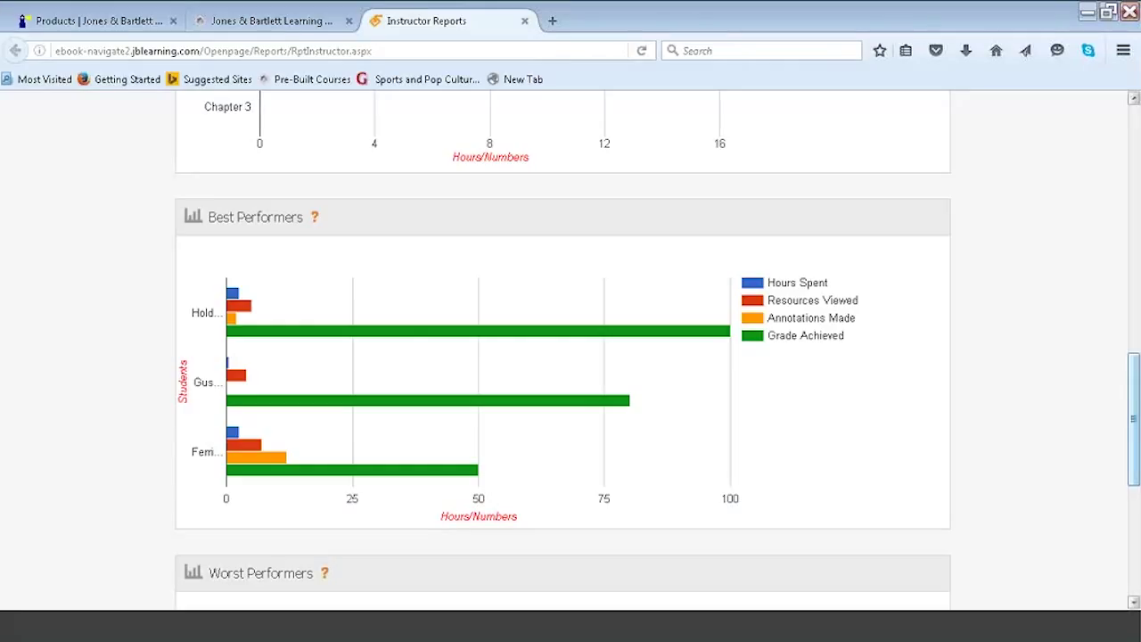
pyautogui.moveTo(1135, 421); pyautogui.dragTo(1133, 532)
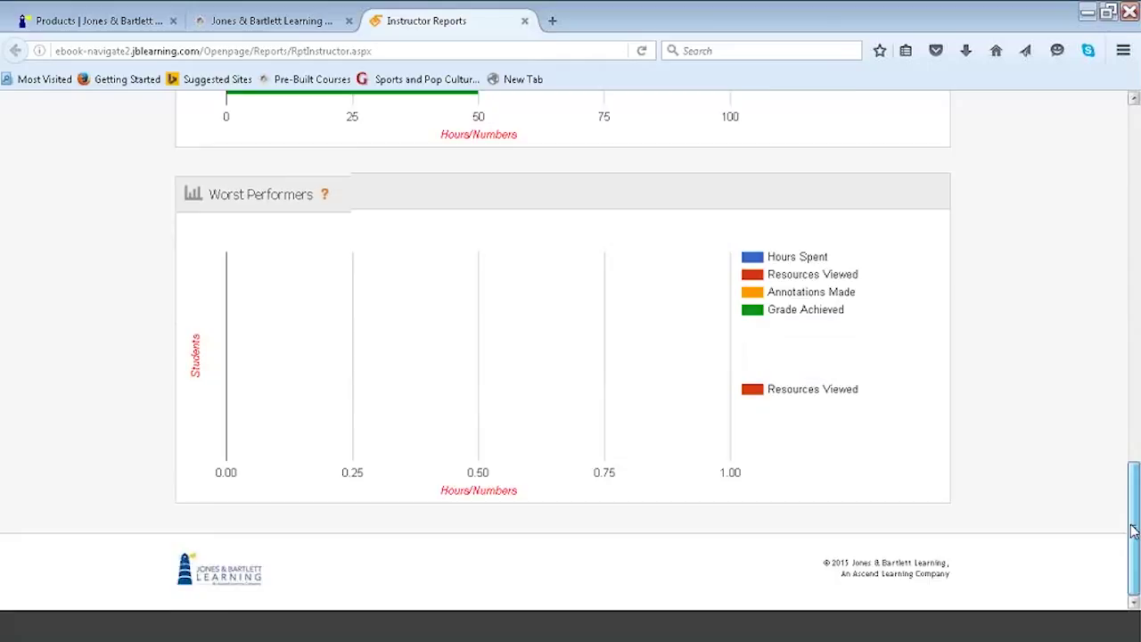
pyautogui.scroll(6, 858, 401)
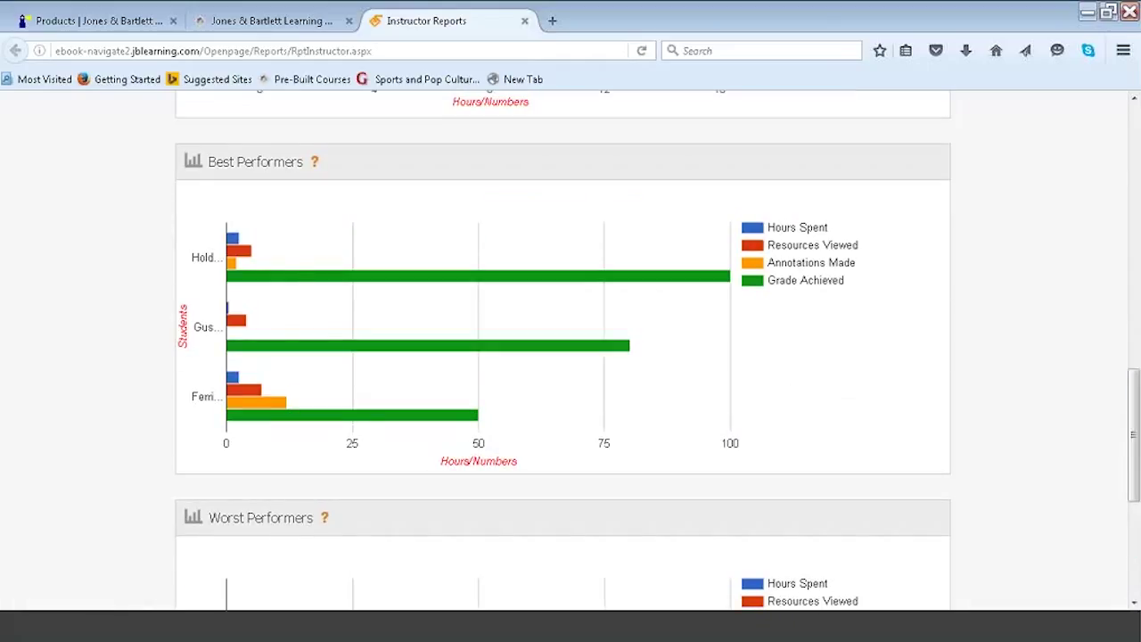
# Inspect the Class Engagement chart and open the Chapter 1 bar's studentwise report.
pyautogui.moveTo(236, 242)
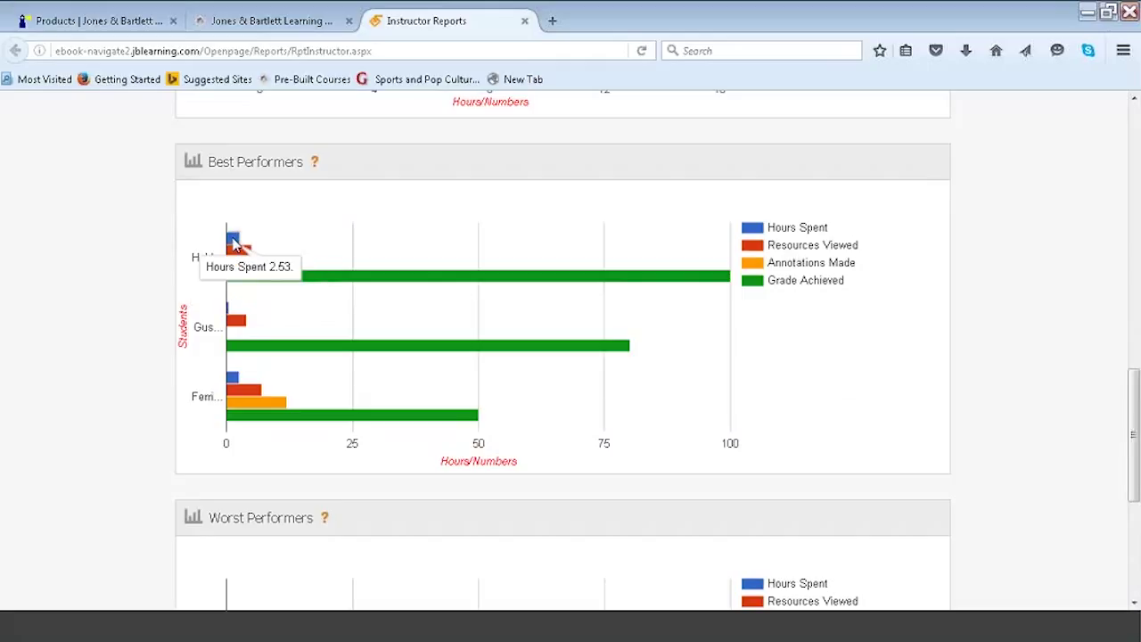
pyautogui.moveTo(238, 332)
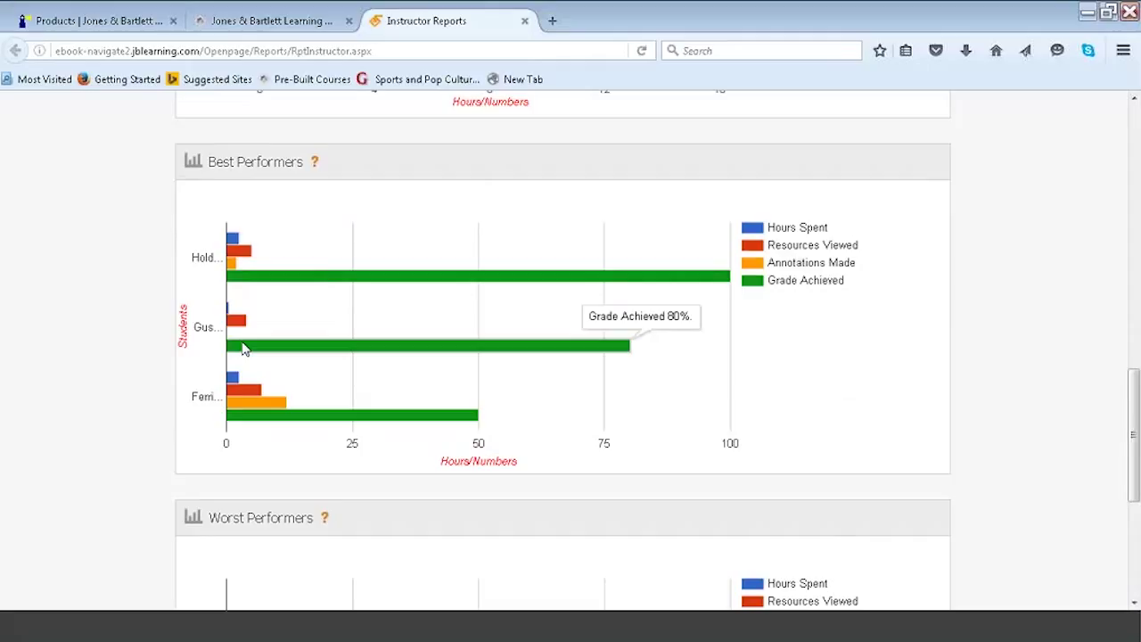
pyautogui.moveTo(233, 381)
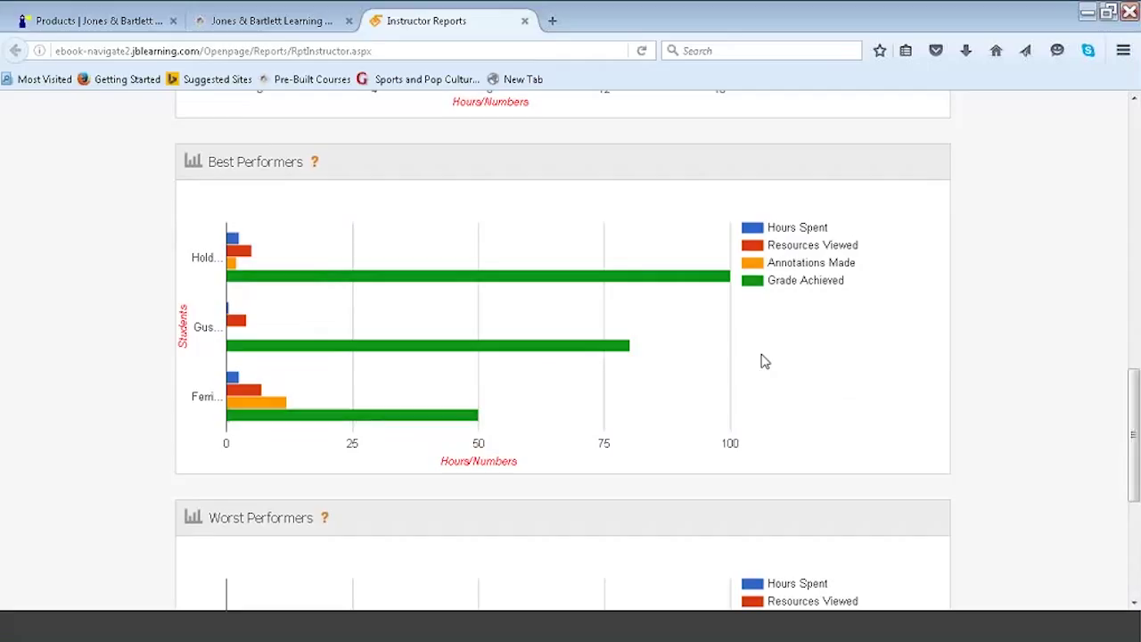
pyautogui.moveTo(1134, 415); pyautogui.dragTo(1134, 384)
pyautogui.scroll(5, 471, 382)
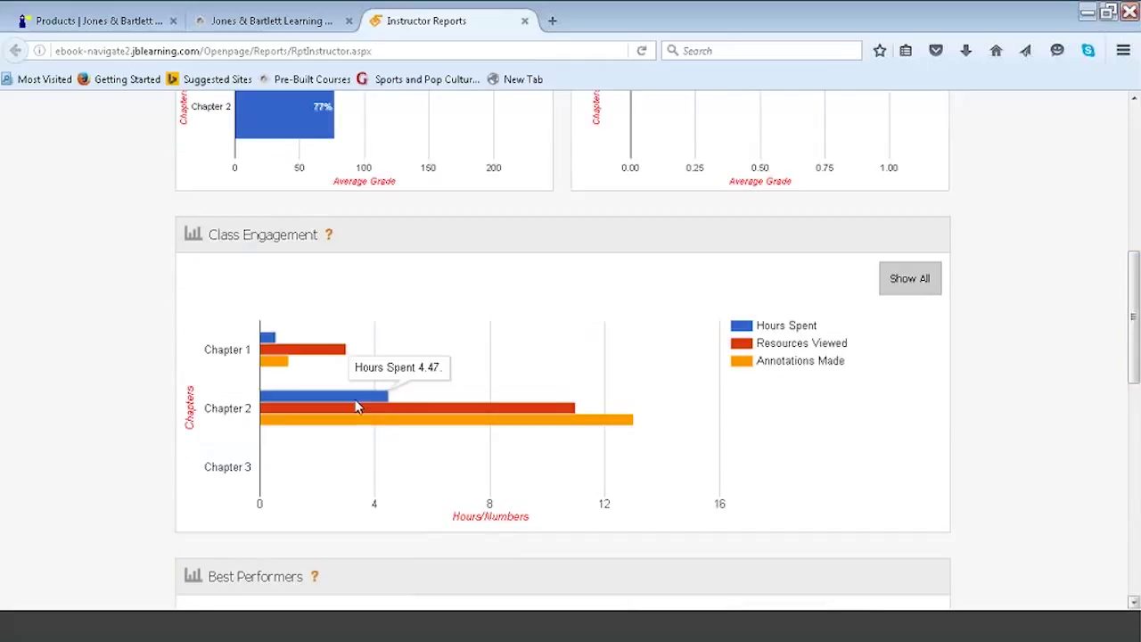
pyautogui.moveTo(299, 372)
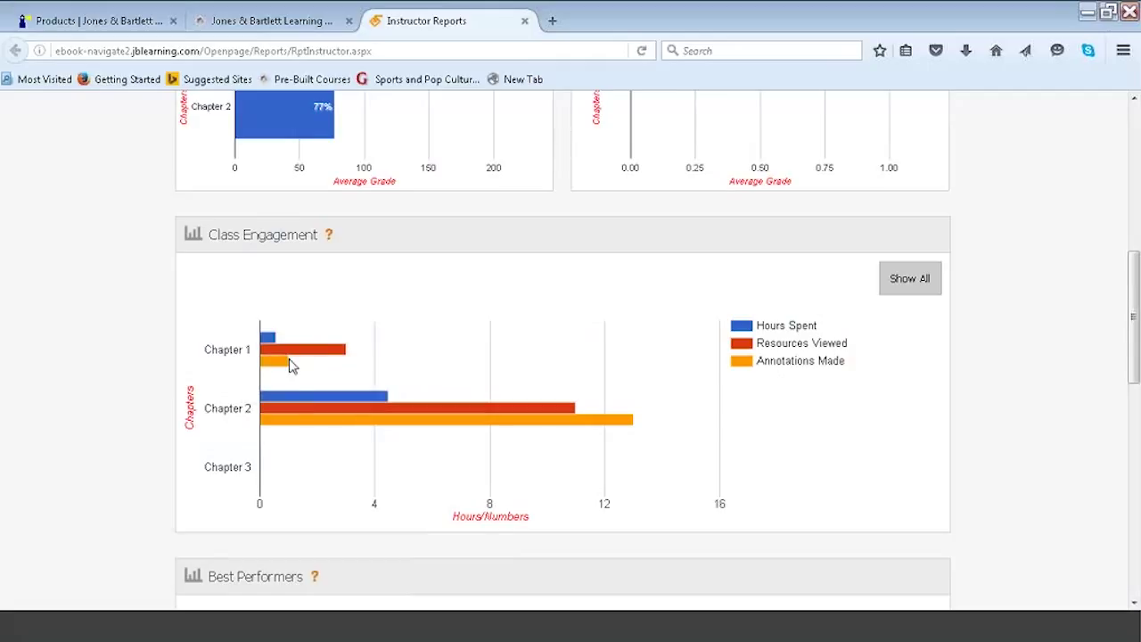
pyautogui.click(290, 358)
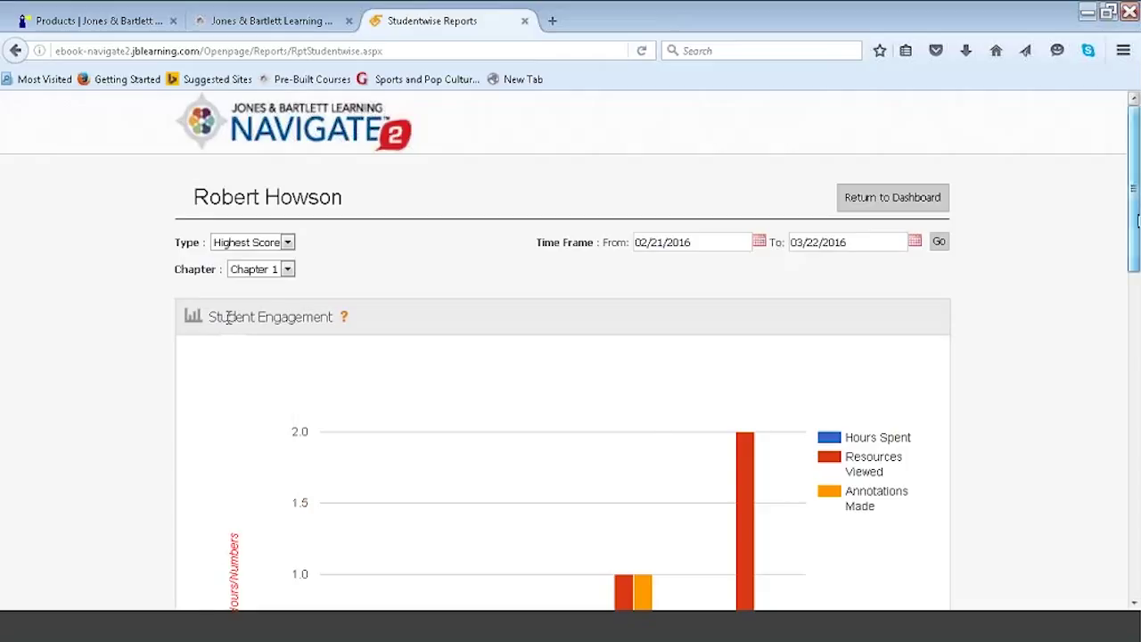
# Review the Chapter 1 Student Engagement chart, then select Chapter 2 from the Chapter dropdown.
pyautogui.scroll(-5, 228, 318)
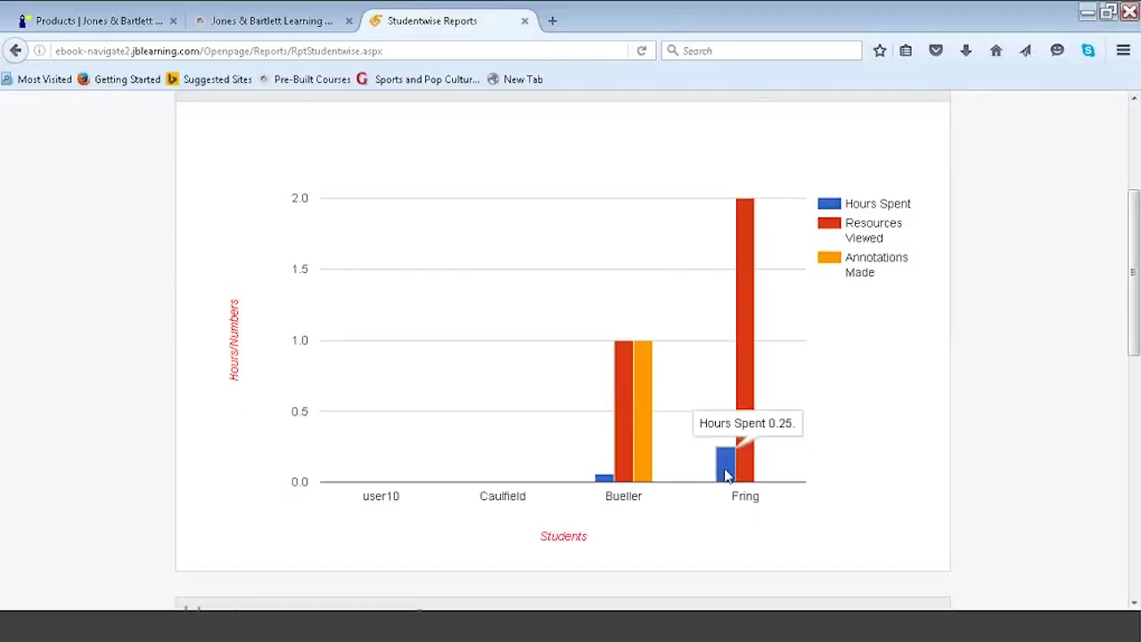
pyautogui.moveTo(746, 475)
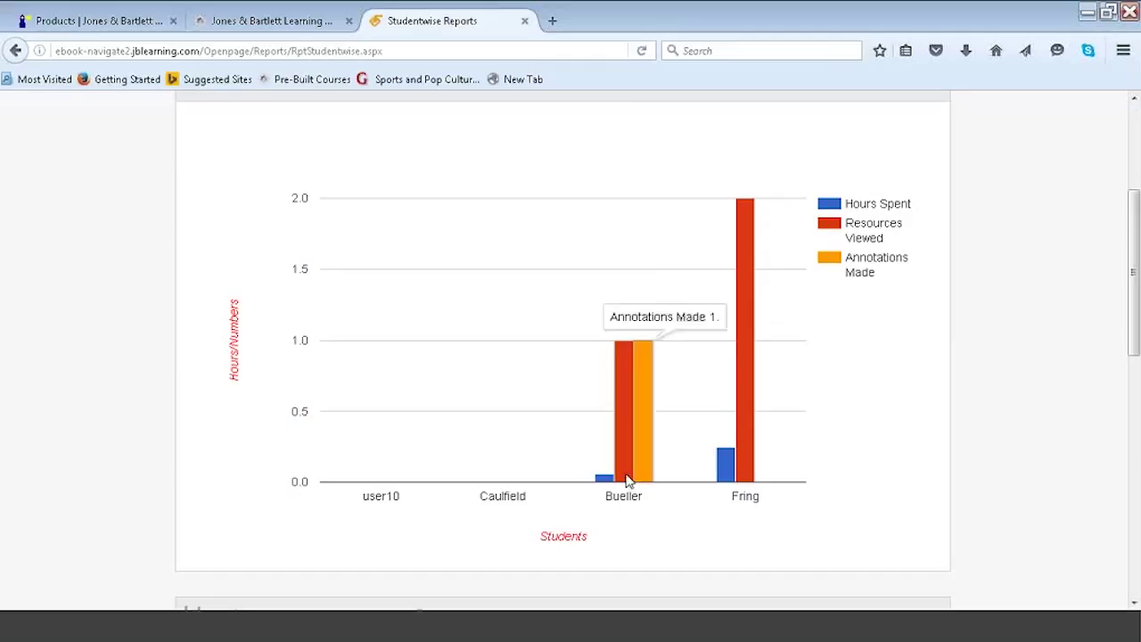
pyautogui.moveTo(607, 480)
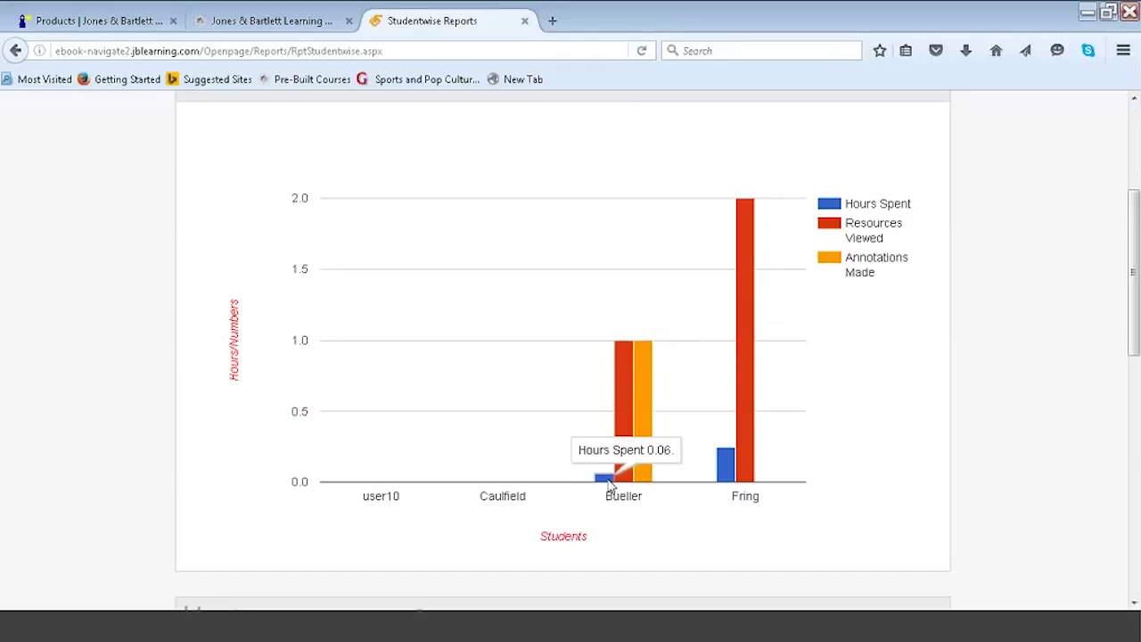
pyautogui.moveTo(642, 477)
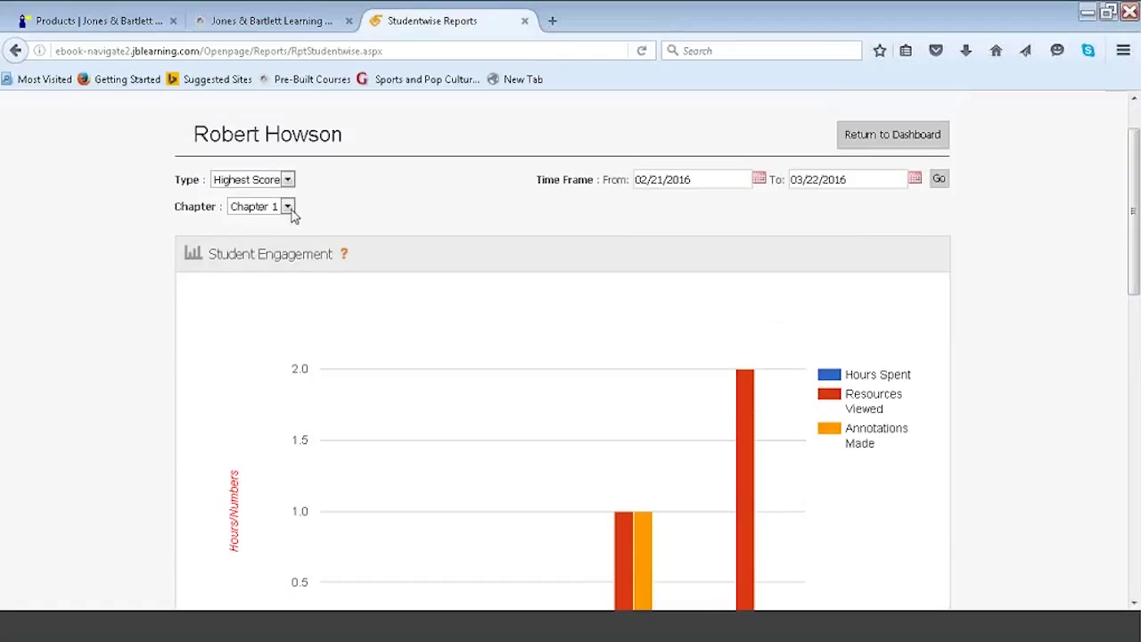
pyautogui.click(288, 207)
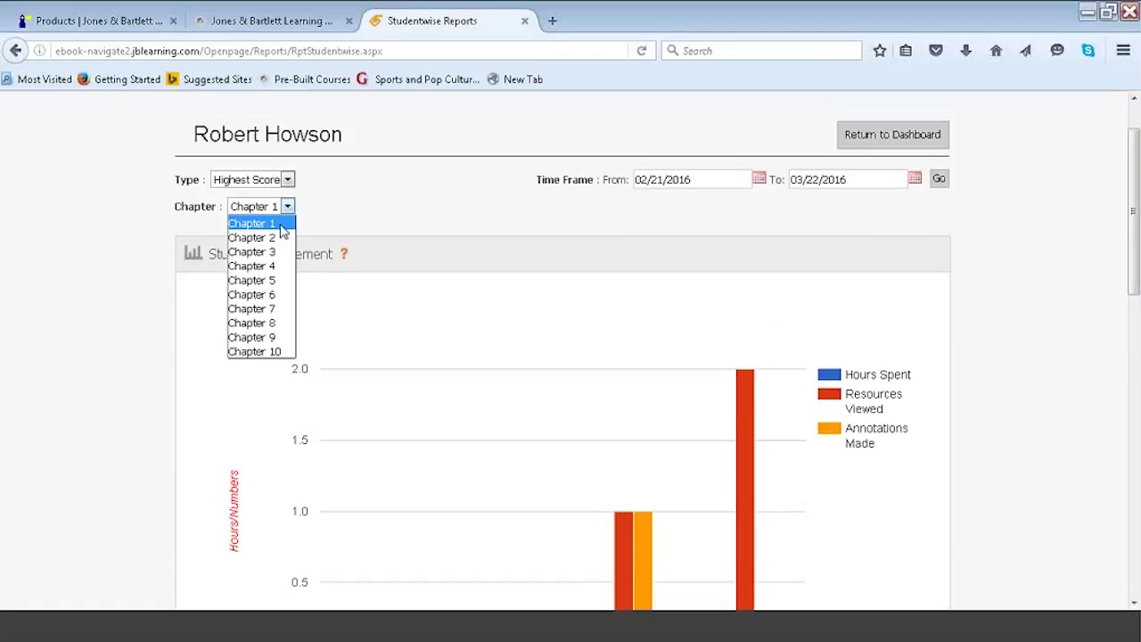
pyautogui.click(279, 237)
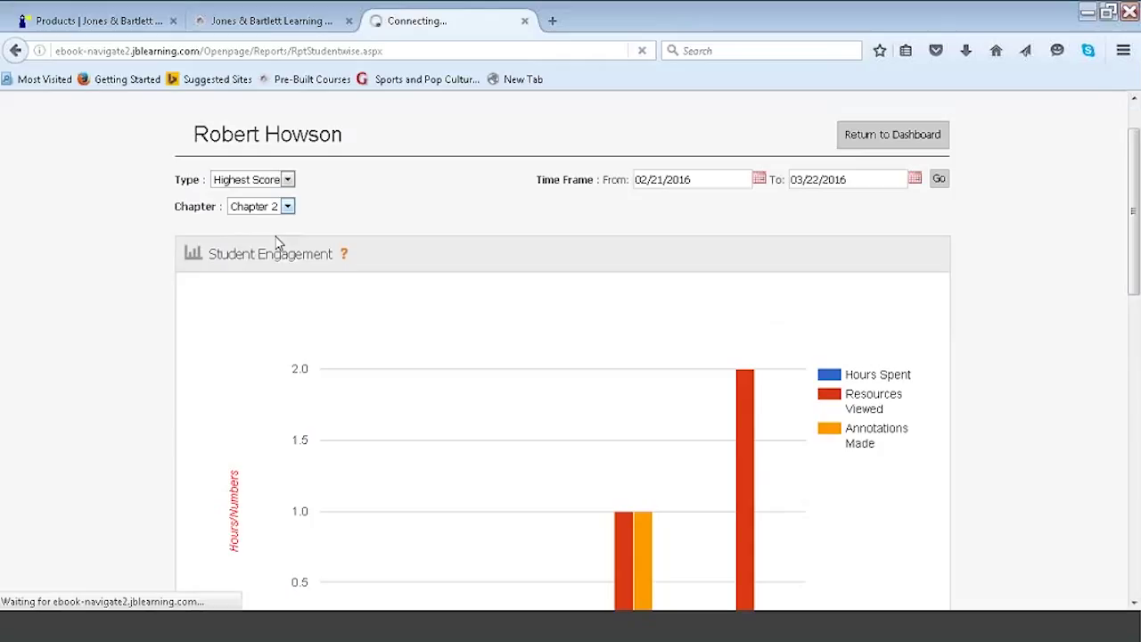
# Inspect the Chapter 2 Student Engagement chart's bar values for each student.
pyautogui.moveTo(1135, 165); pyautogui.dragTo(1130, 360)
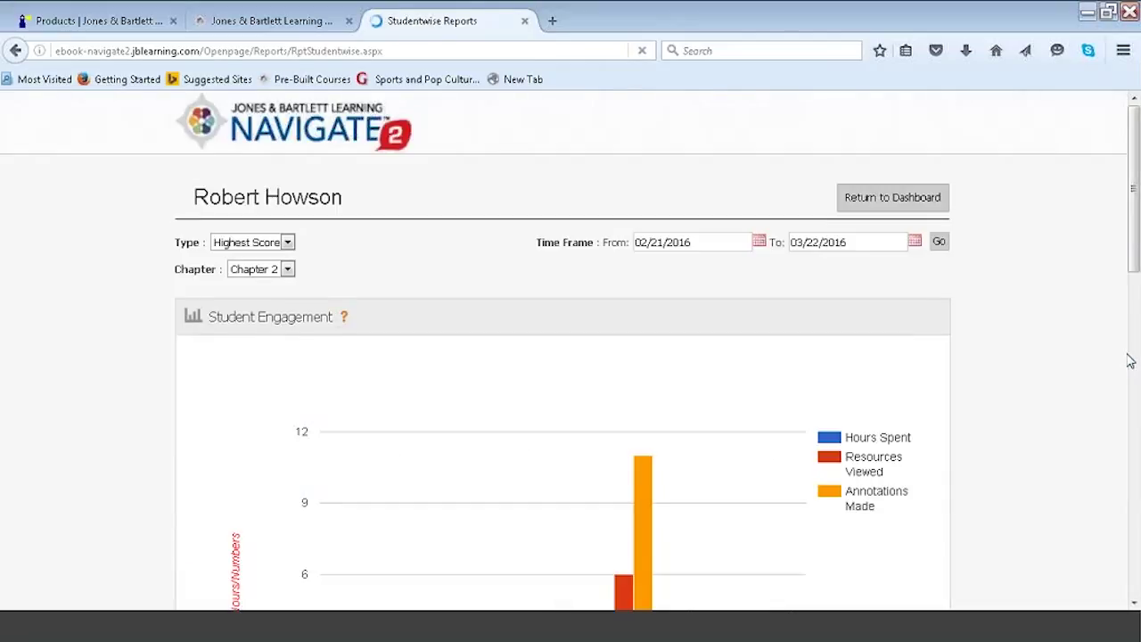
pyautogui.moveTo(1134, 174); pyautogui.dragTo(1134, 268)
pyautogui.moveTo(494, 457)
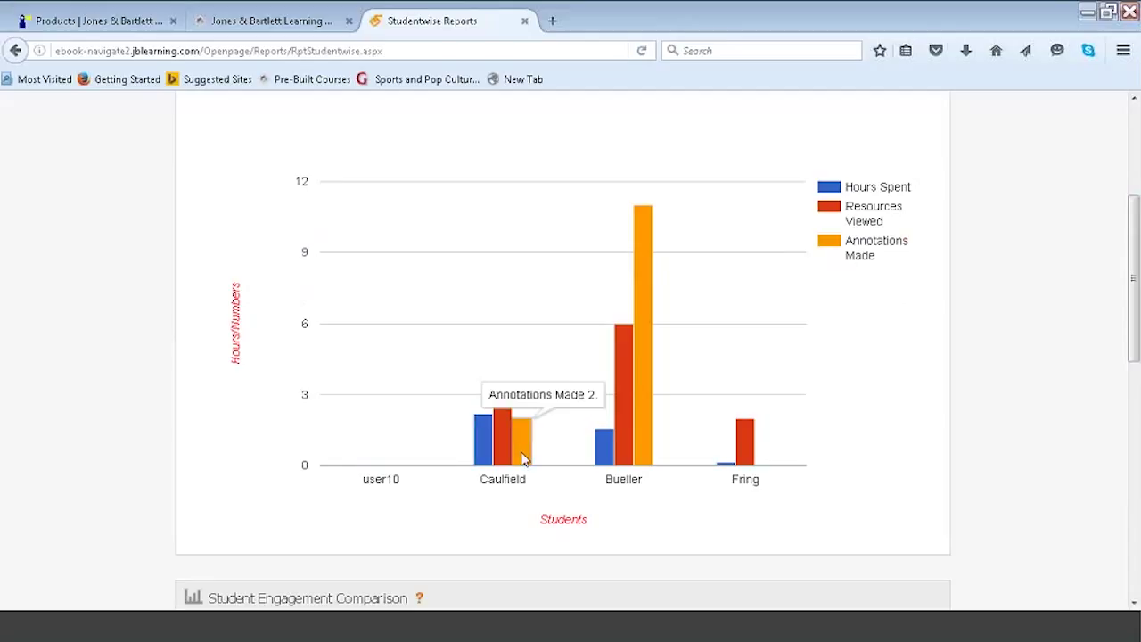
pyautogui.moveTo(609, 462)
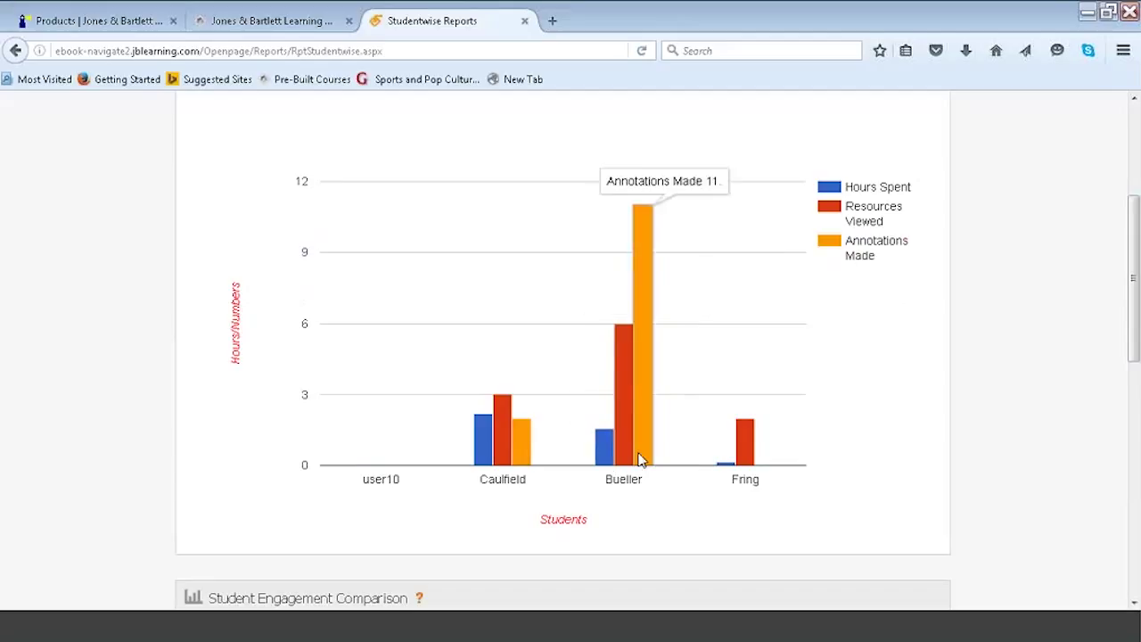
pyautogui.moveTo(724, 471)
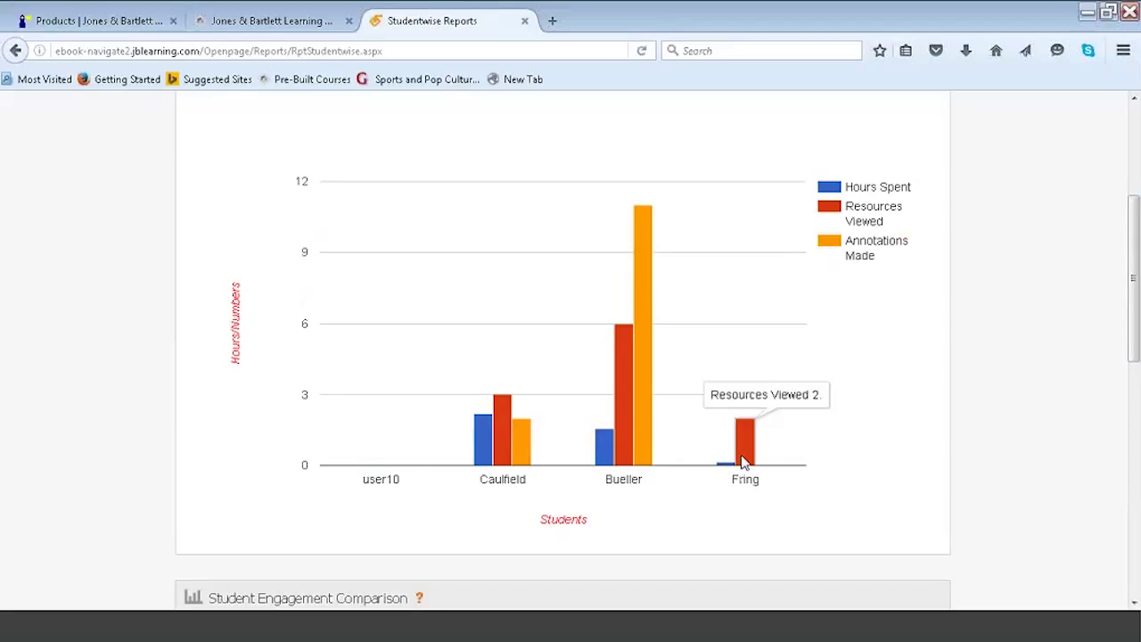
# Review the comparison chart: pages viewed 57, 122, 20 and grades 100%, 50%, 80%.
pyautogui.moveTo(1132, 298); pyautogui.dragTo(1134, 385)
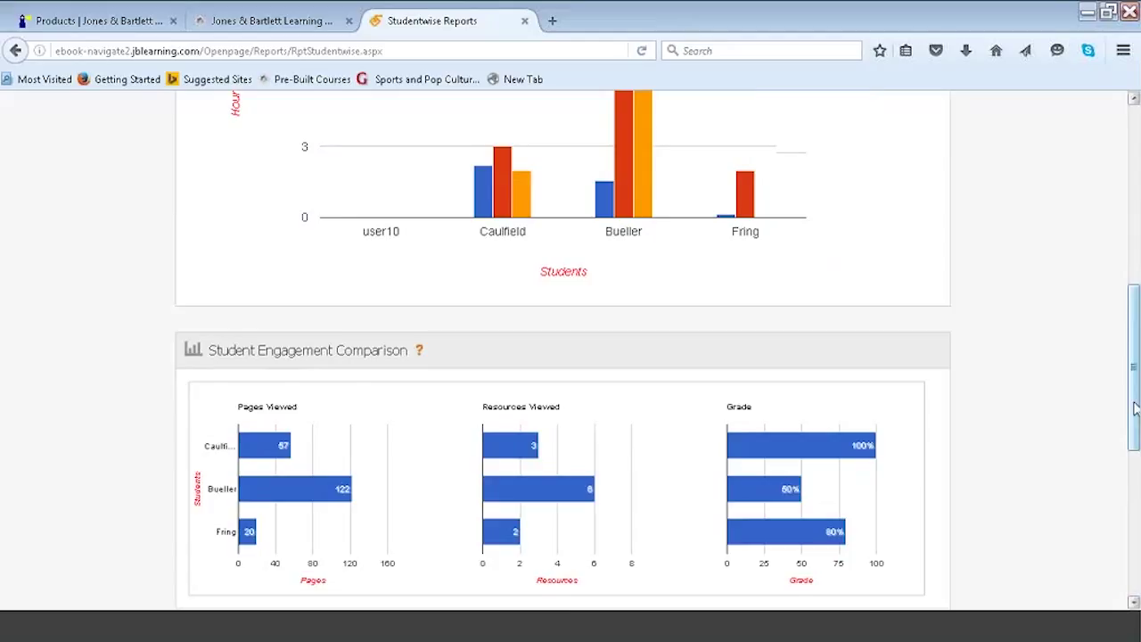
pyautogui.moveTo(1134, 408); pyautogui.dragTo(1136, 438)
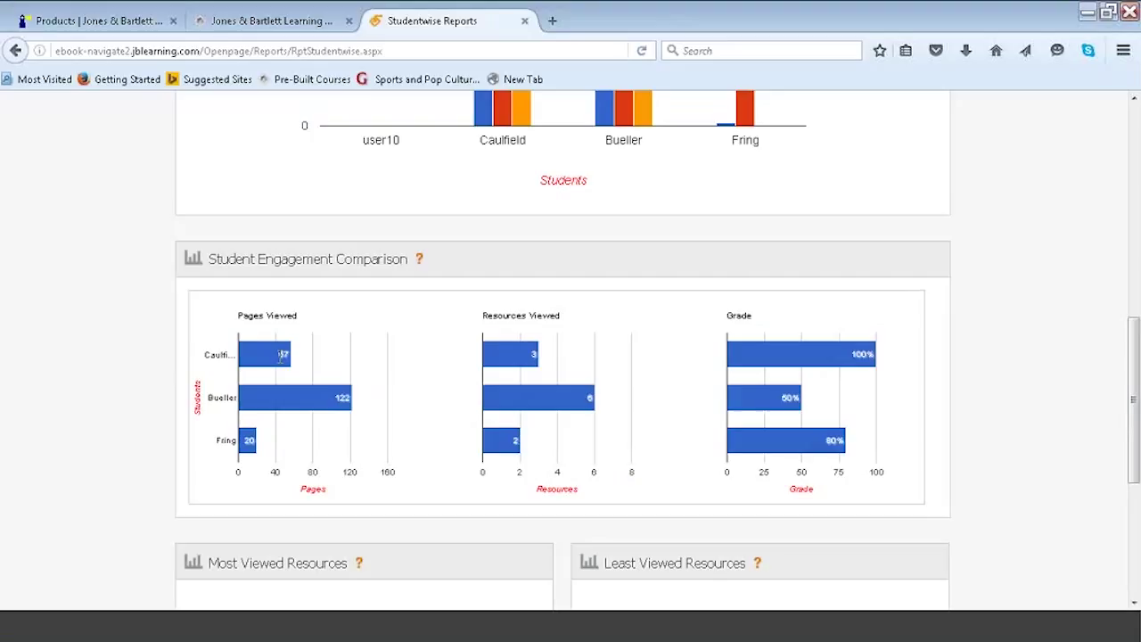
pyautogui.moveTo(774, 358)
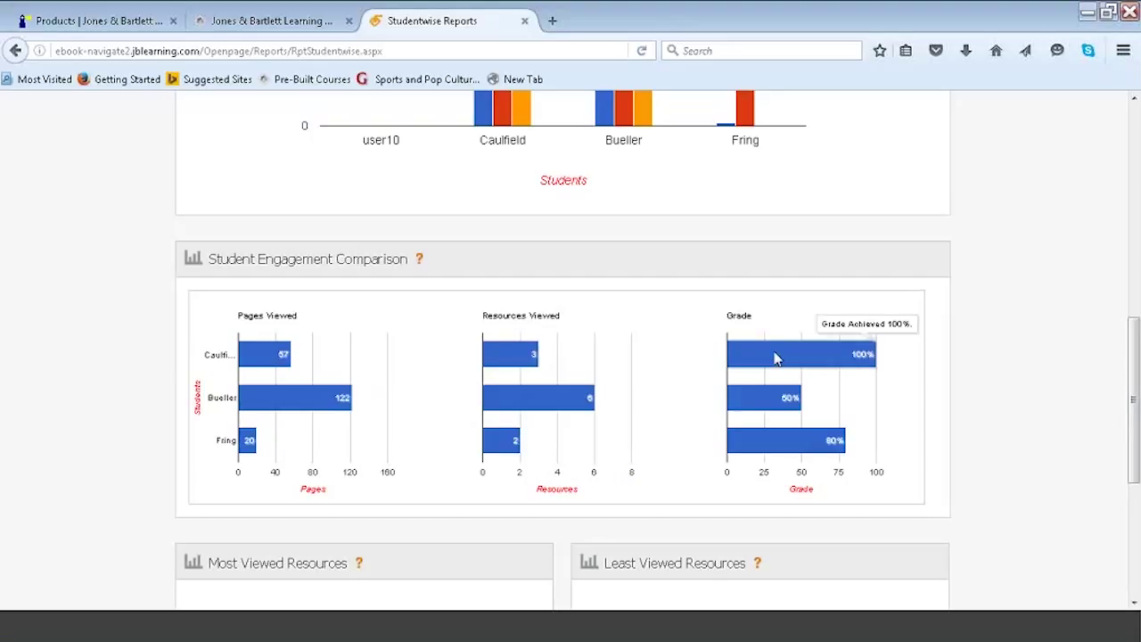
pyautogui.moveTo(780, 392)
pyautogui.moveTo(290, 406)
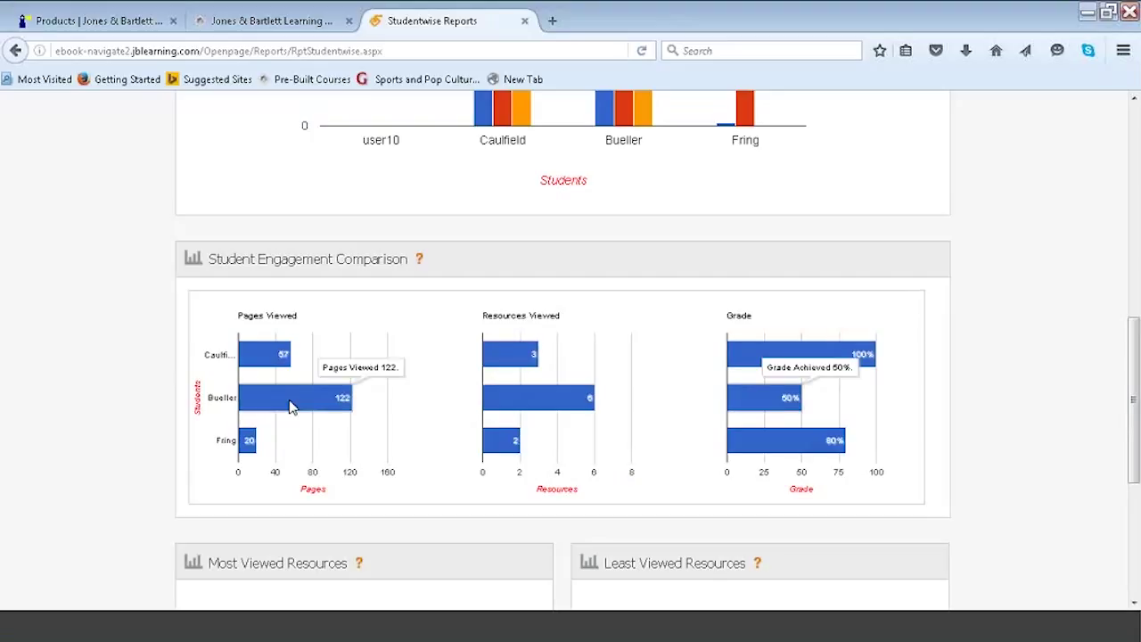
pyautogui.moveTo(560, 408)
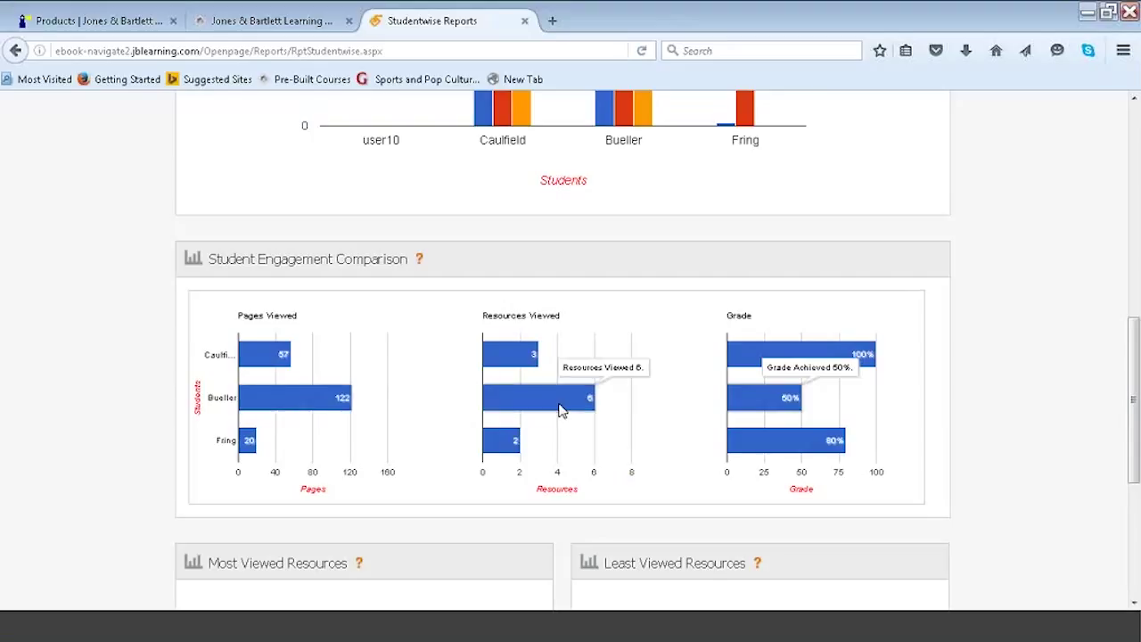
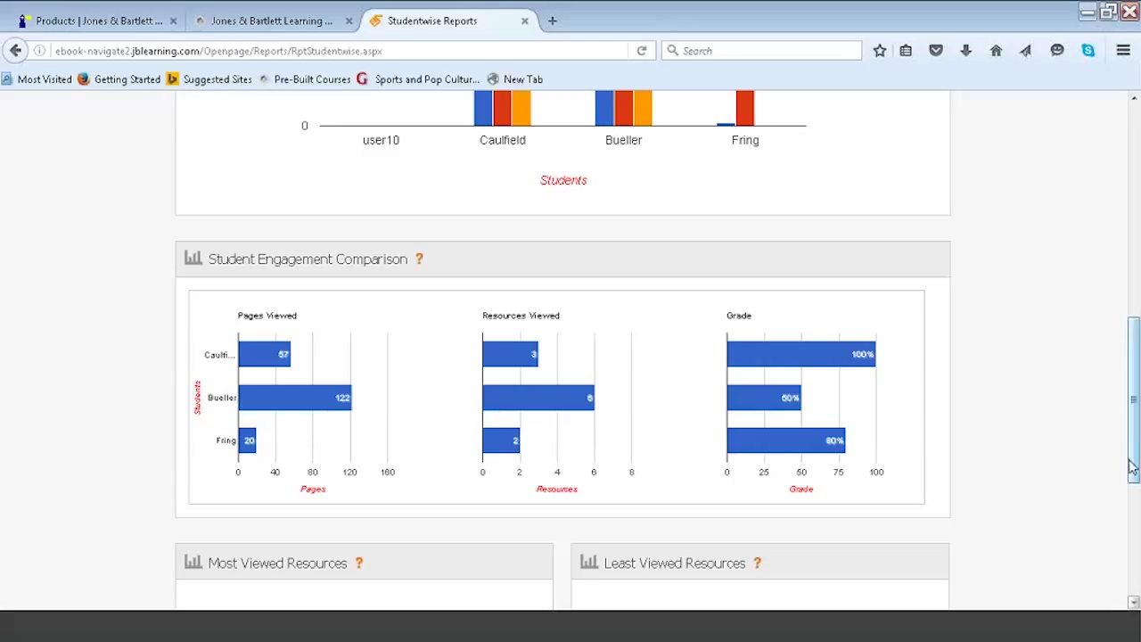
# Close the Studentwise Reports tab.
pyautogui.scroll(-3, 1133, 432)
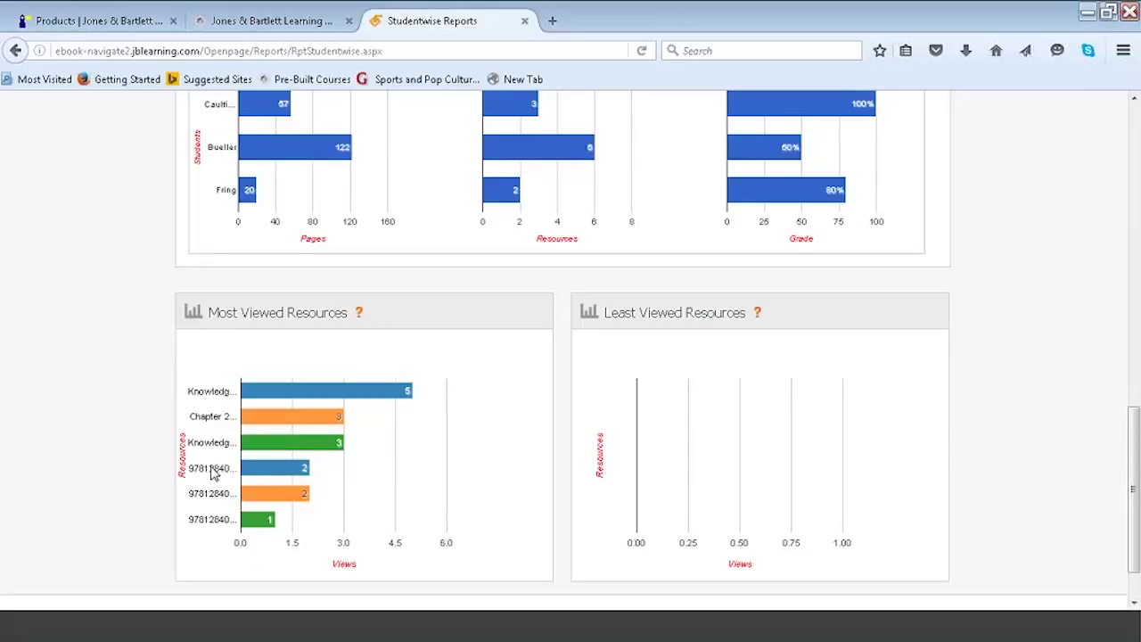
pyautogui.moveTo(258, 475)
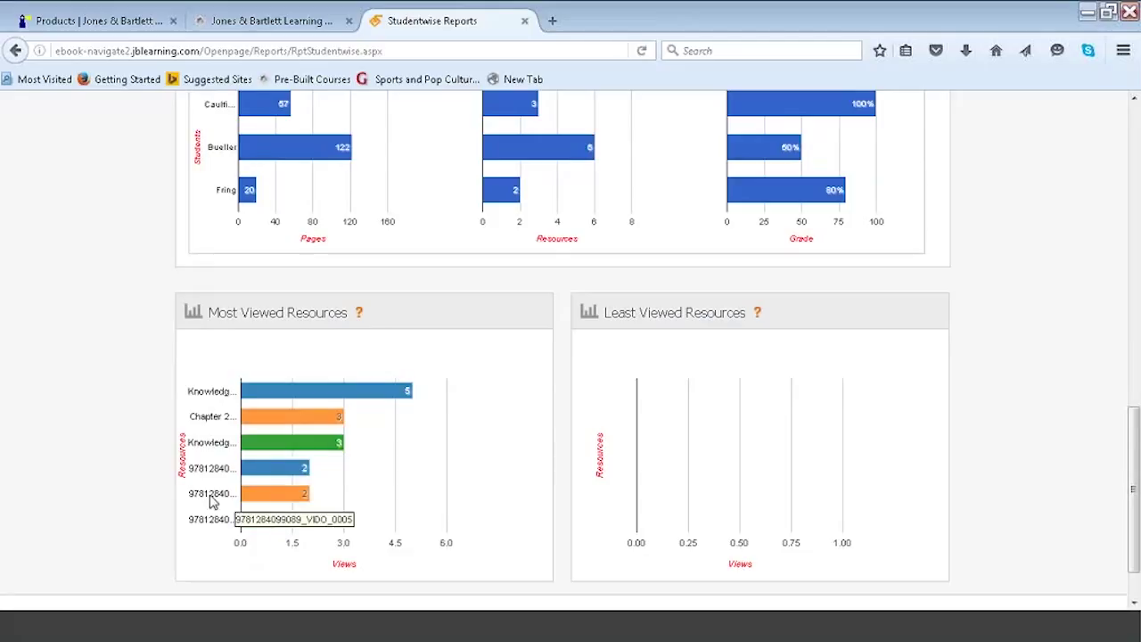
pyautogui.moveTo(265, 524)
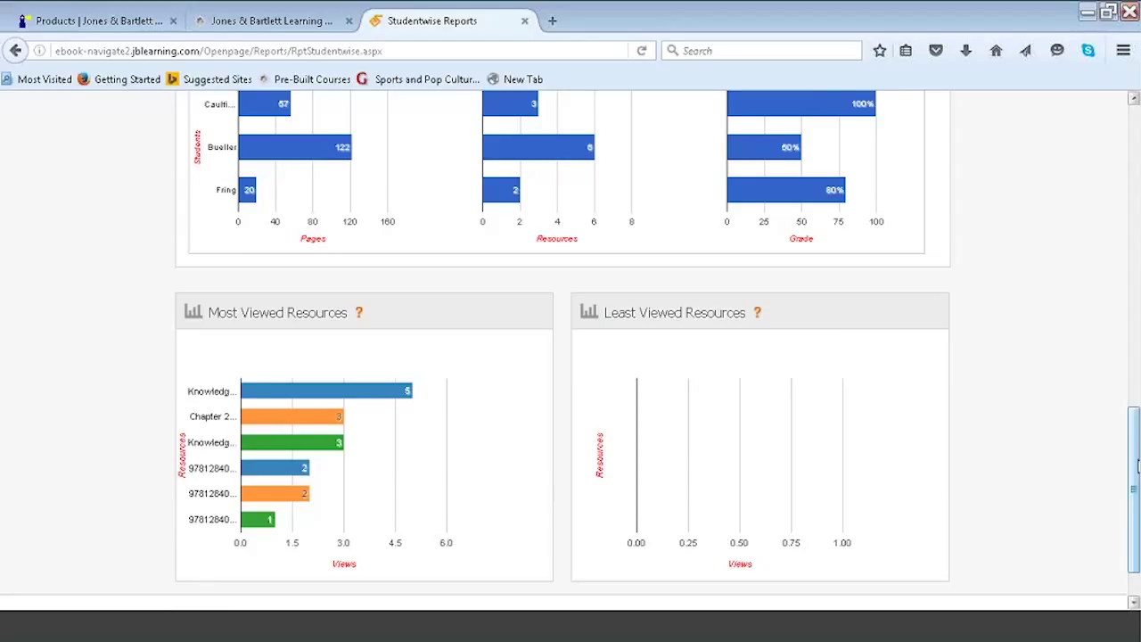
pyautogui.click(1137, 465)
pyautogui.moveTo(1137, 465); pyautogui.dragTo(1132, 154)
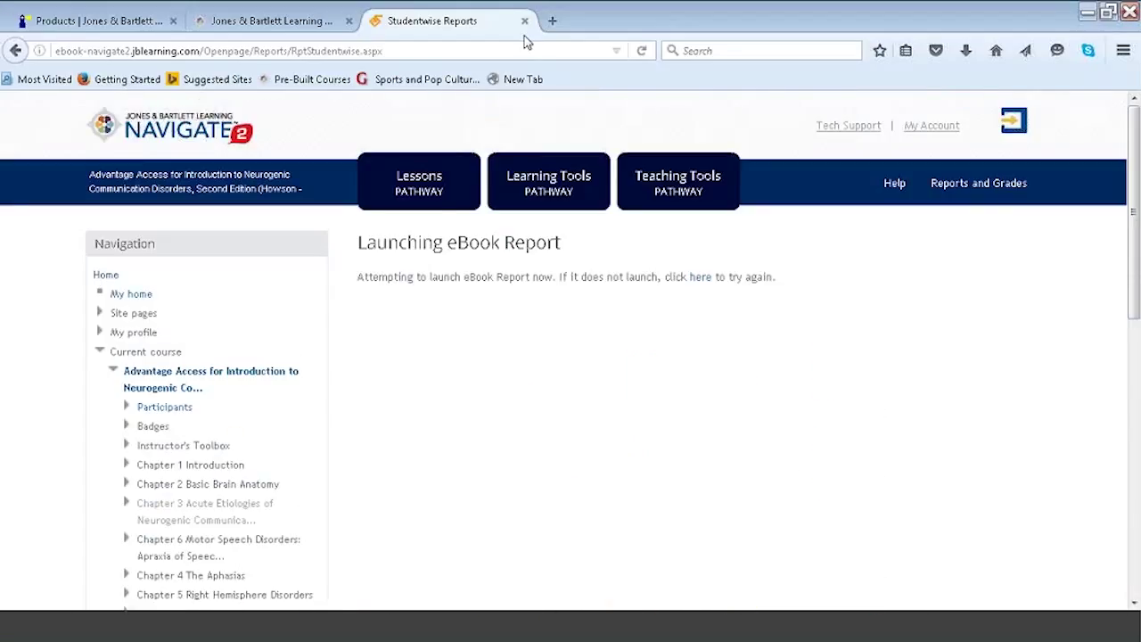
pyautogui.click(524, 20)
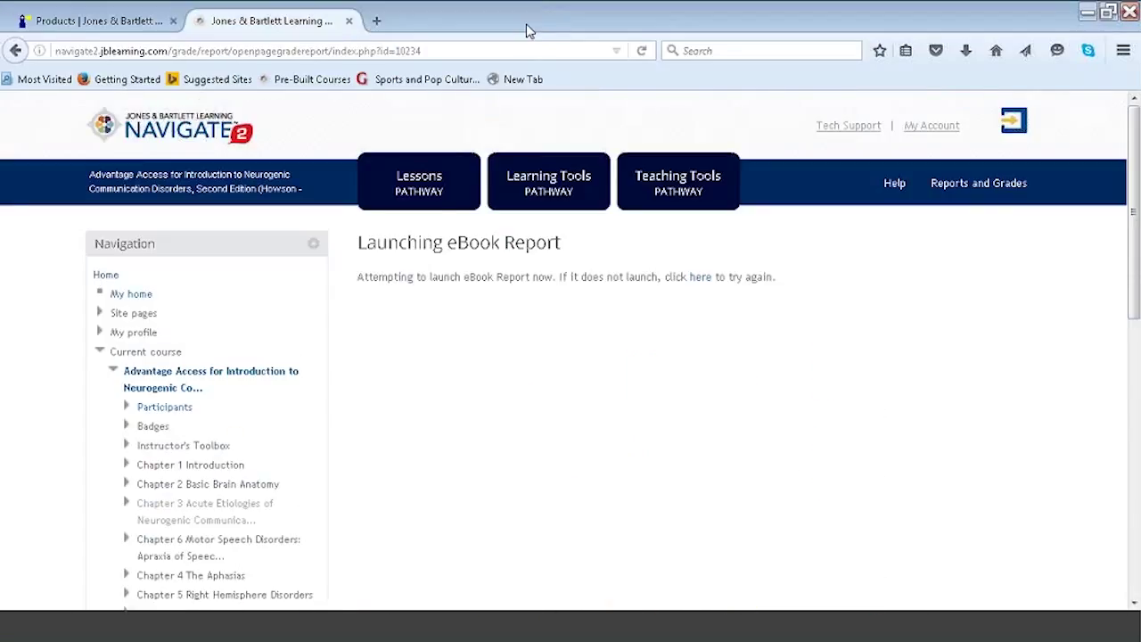
# Open the Lessons pathway and restore the browser to a smaller, non-maximized window.
pyautogui.click(435, 194)
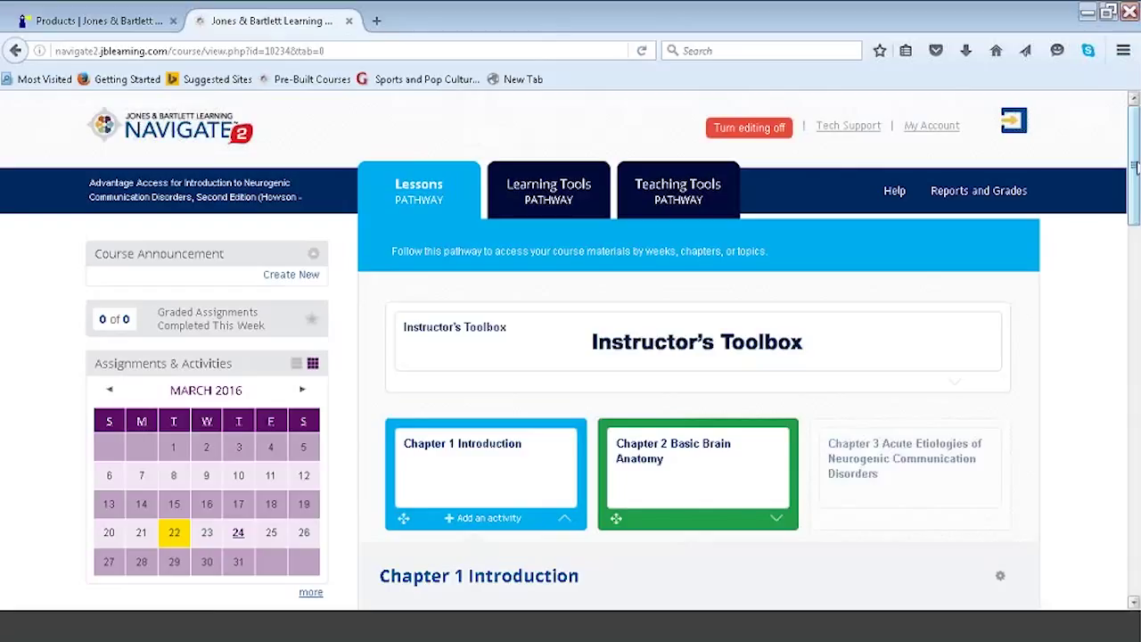
pyautogui.moveTo(1135, 167); pyautogui.dragTo(1132, 177)
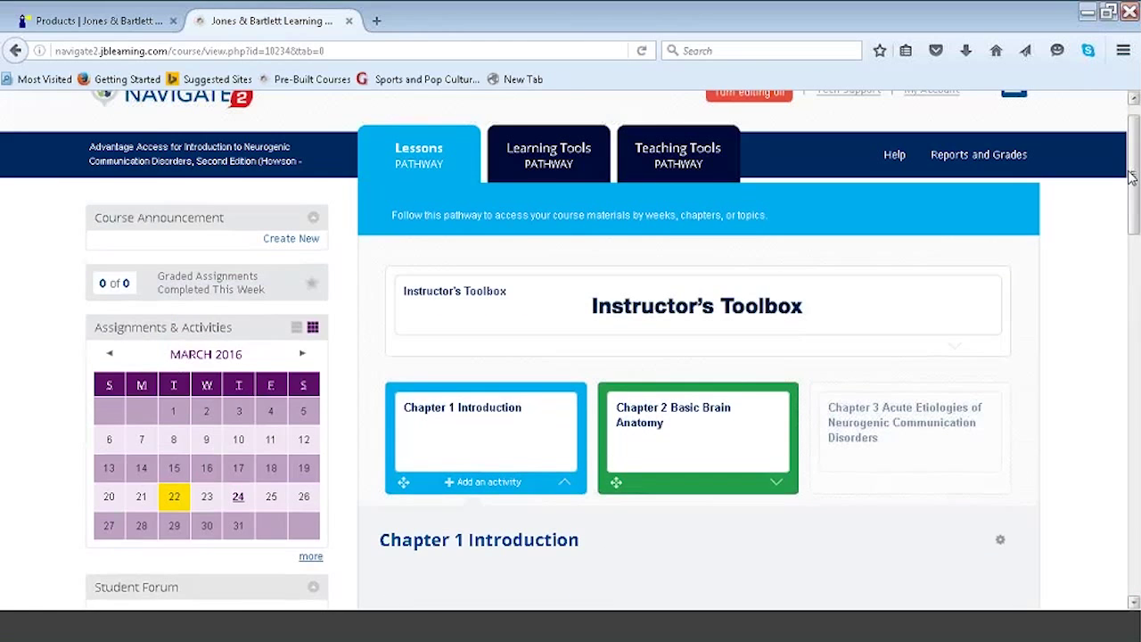
pyautogui.moveTo(1131, 177); pyautogui.dragTo(1132, 127)
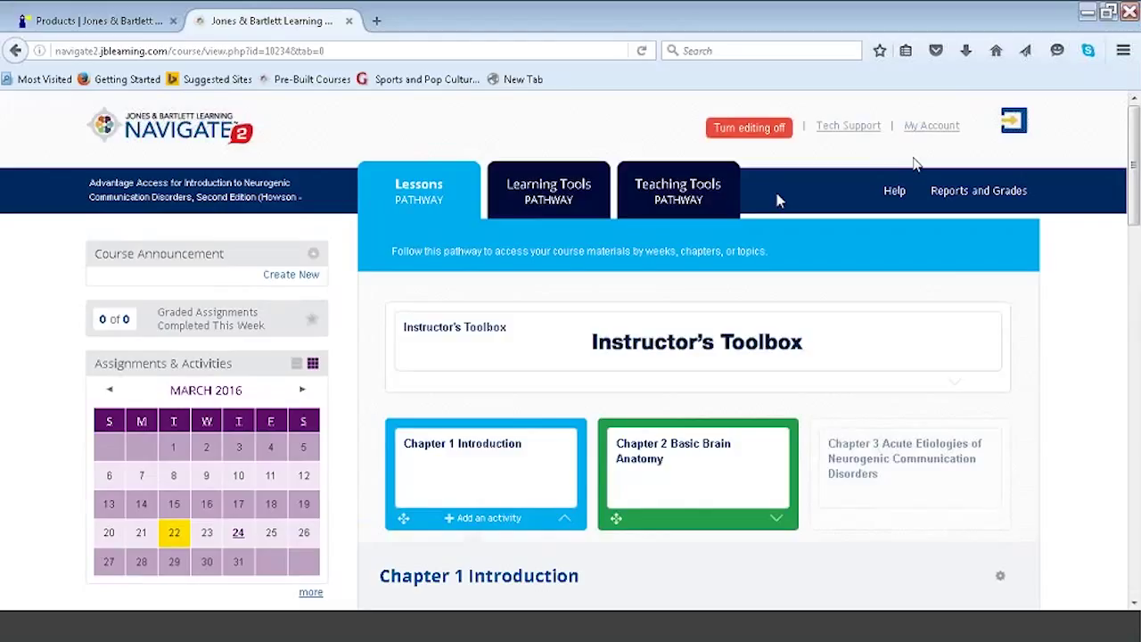
pyautogui.click(1106, 12)
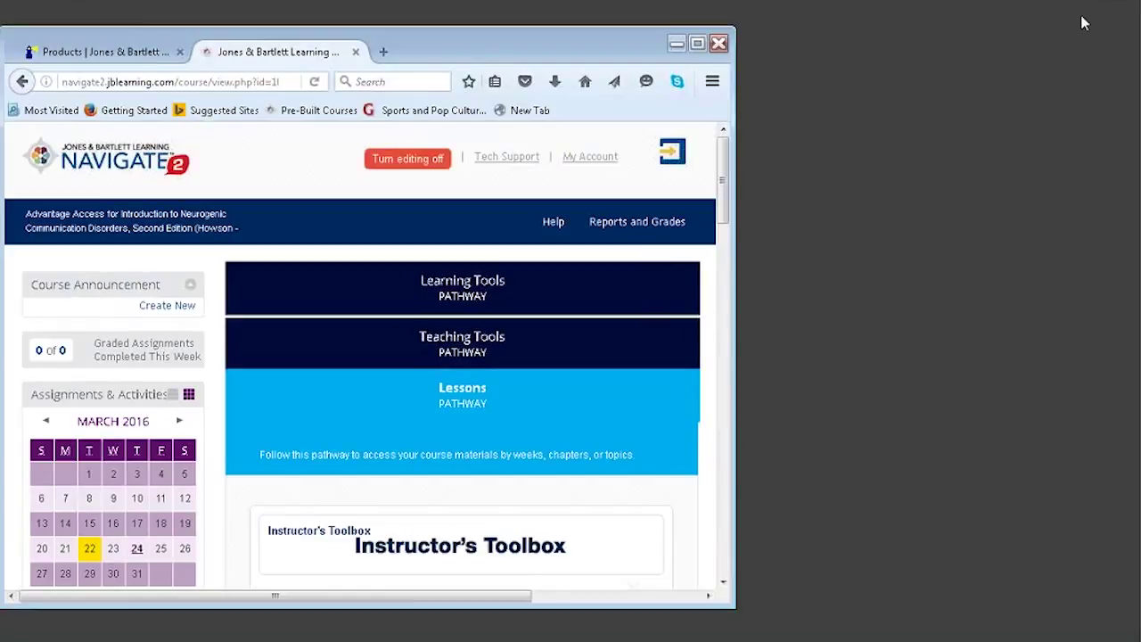
# Move the course window right, narrow it then widen it back, and scroll to Chapter 1's resources.
pyautogui.moveTo(478, 51); pyautogui.dragTo(776, 39)
pyautogui.moveTo(1039, 258); pyautogui.dragTo(857, 268)
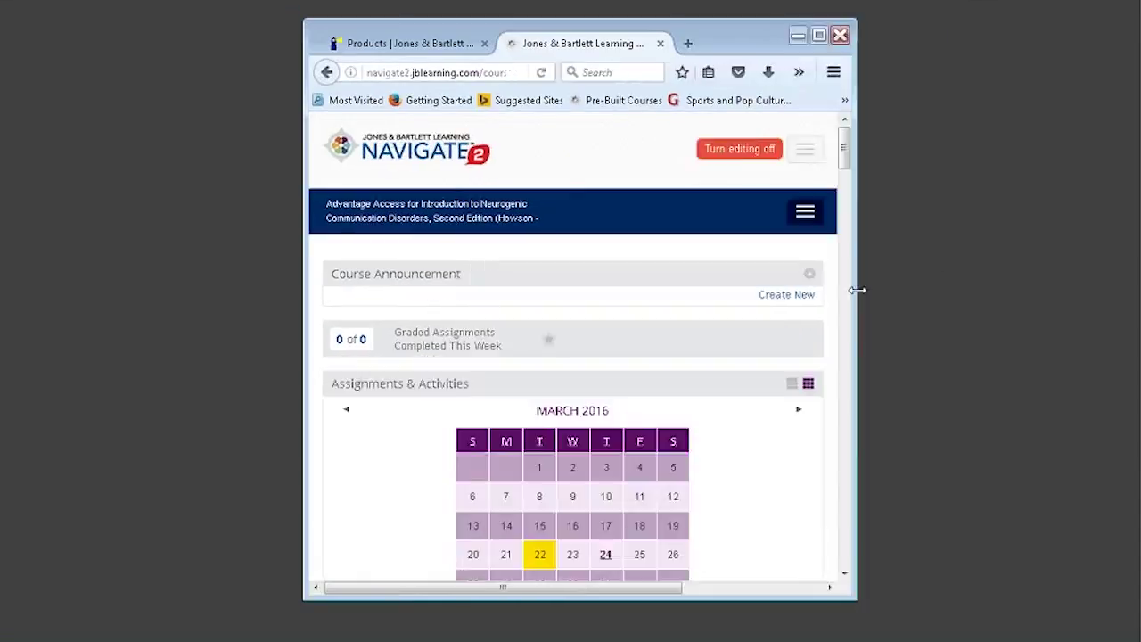
pyautogui.moveTo(846, 159); pyautogui.dragTo(847, 142)
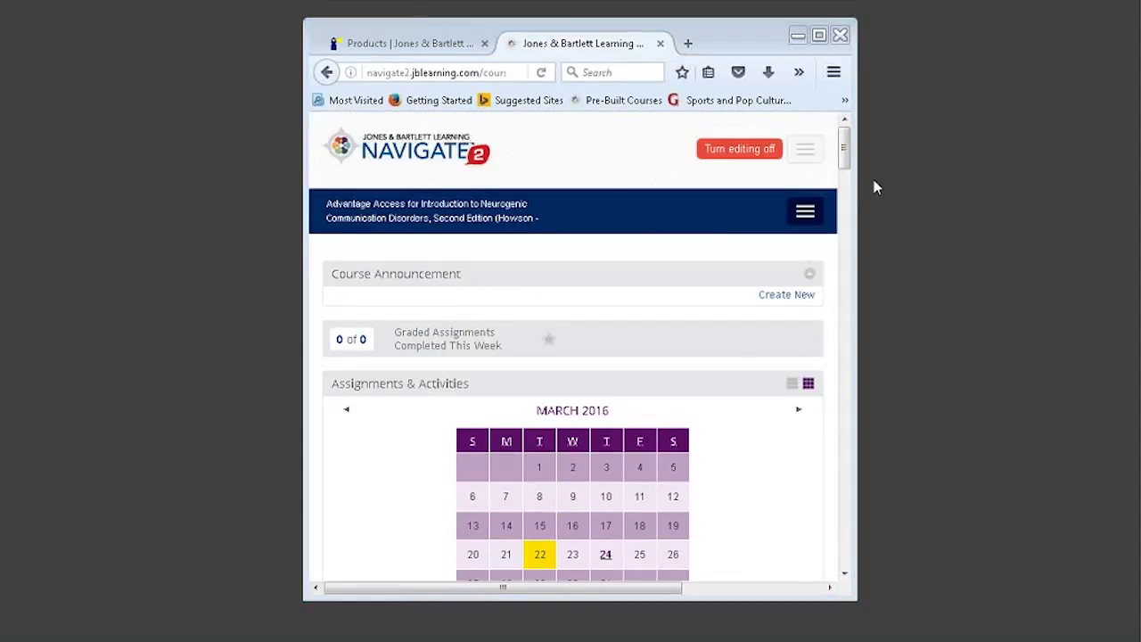
pyautogui.moveTo(914, 170); pyautogui.dragTo(1095, 167)
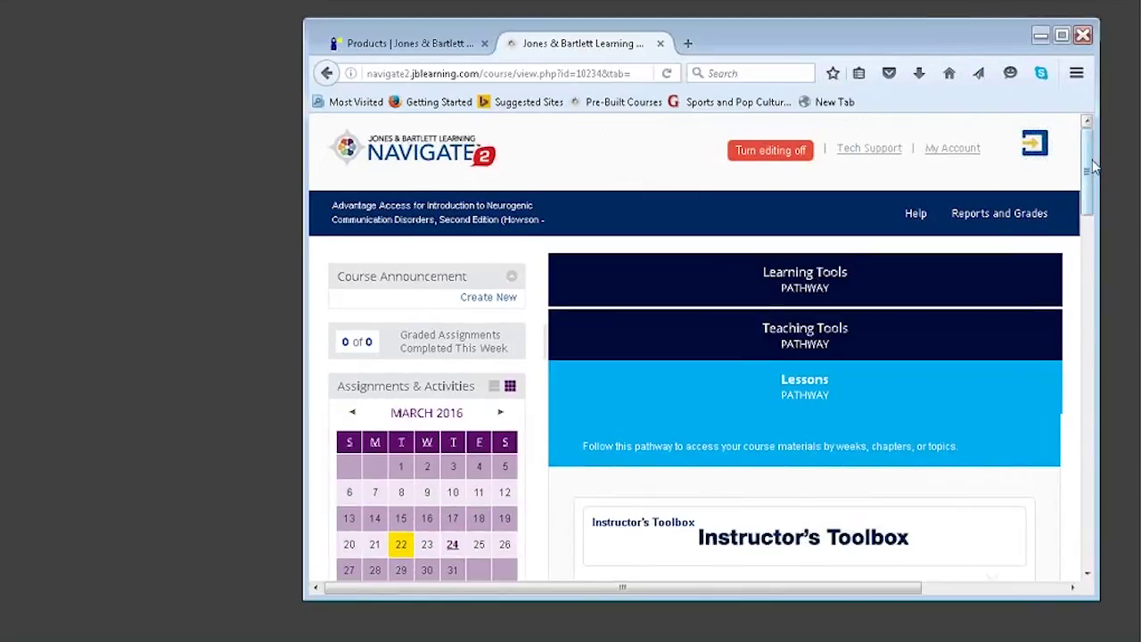
pyautogui.scroll(-1, 1096, 198)
pyautogui.scroll(-3, 1094, 197)
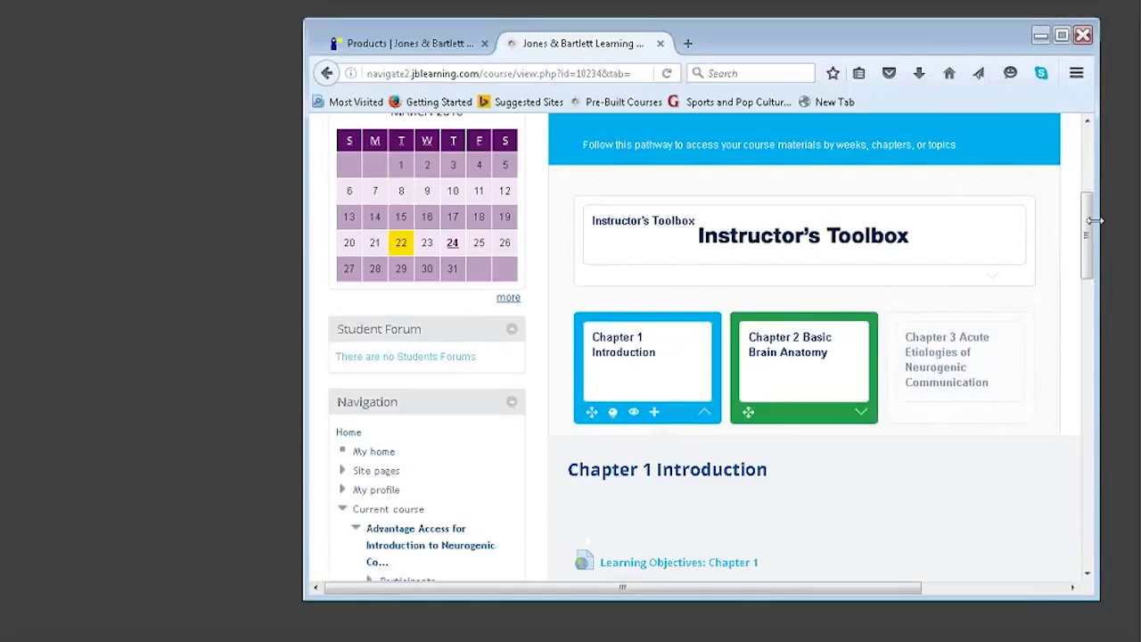
pyautogui.moveTo(1094, 220); pyautogui.dragTo(1089, 437)
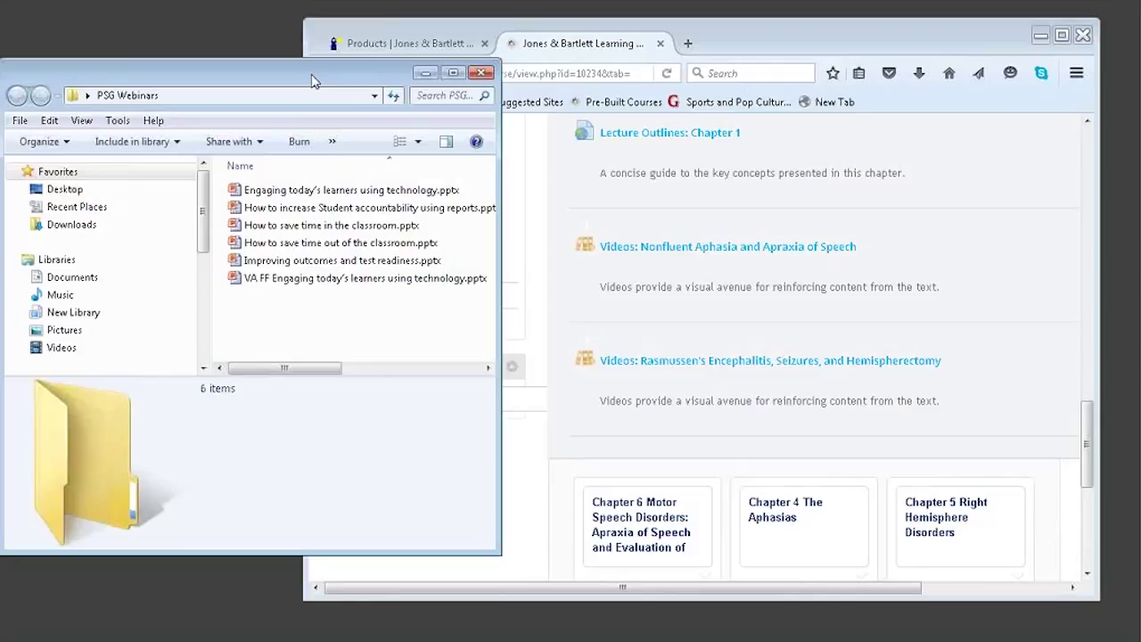
# Upload the 'Improving outcomes and test readiness' presentation and the Survey file to Chapter 1, then maximize the browser.
pyautogui.click(307, 260)
pyautogui.moveTo(307, 260); pyautogui.dragTo(690, 465)
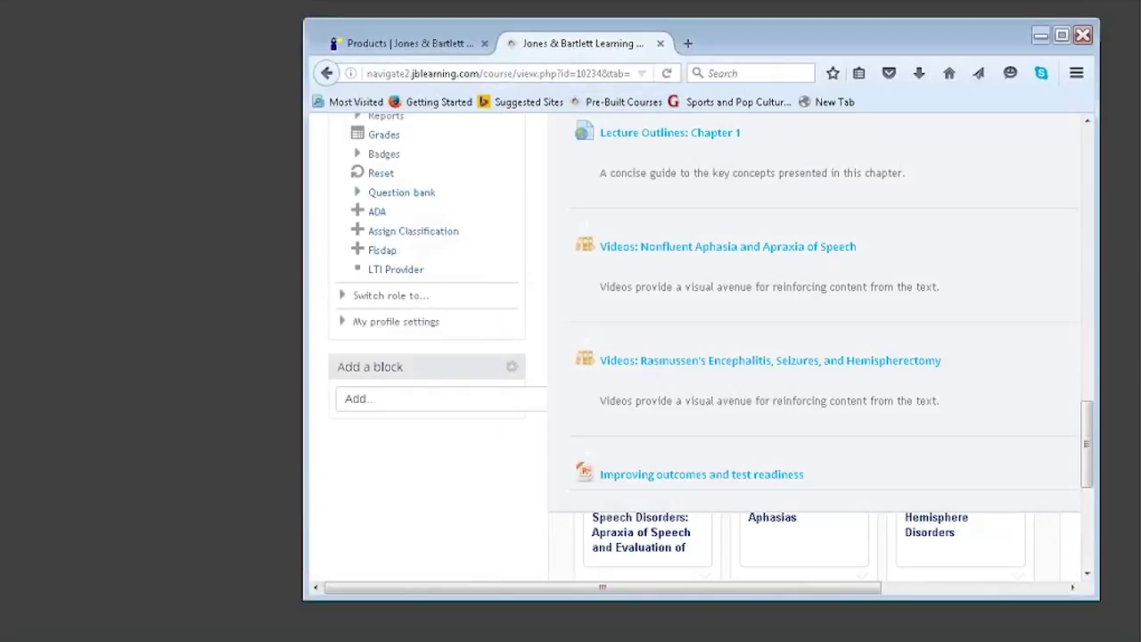
pyautogui.moveTo(280, 115); pyautogui.dragTo(656, 507)
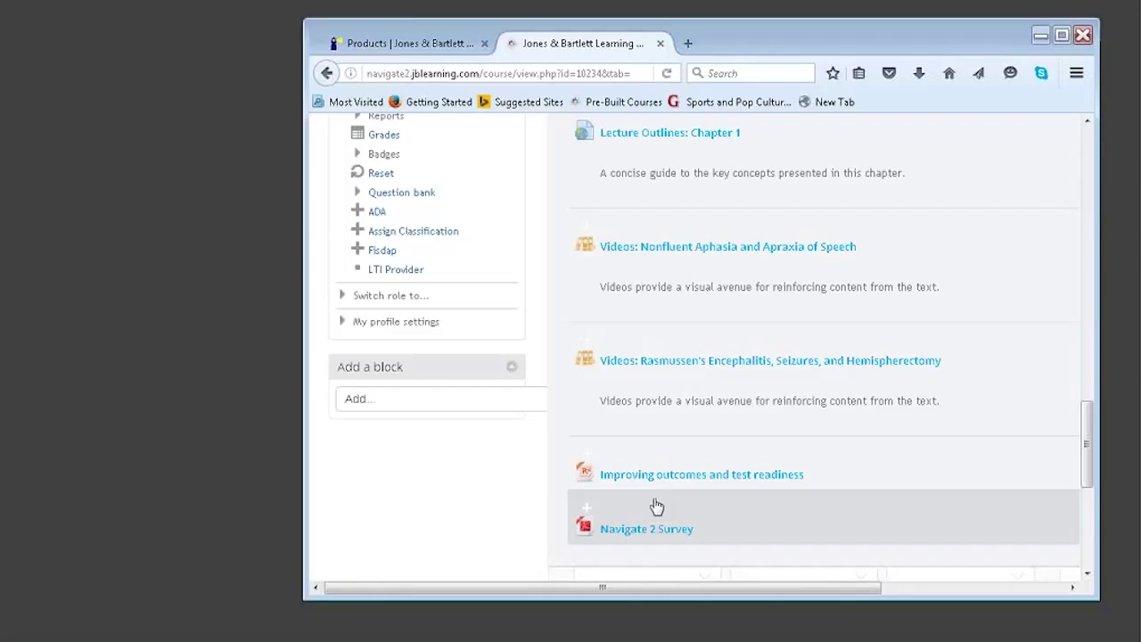
pyautogui.click(1063, 37)
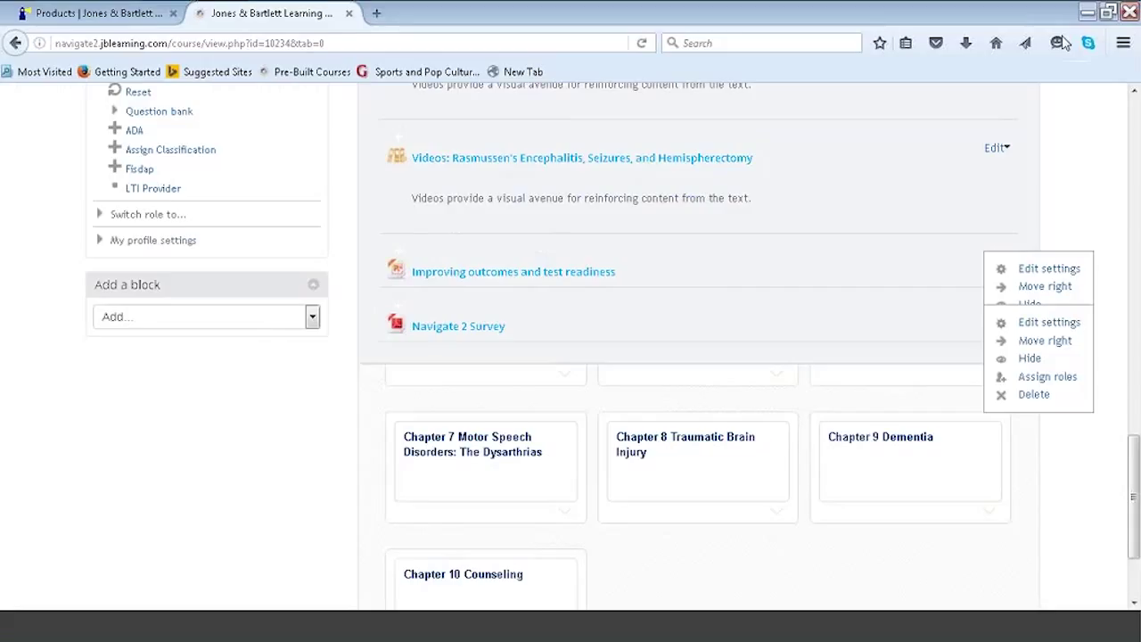
# Expand and collapse the chapter tiles, then open the Instructors Help and Walkthrough PDF from the header.
pyautogui.moveTo(1133, 474); pyautogui.dragTo(1125, 148)
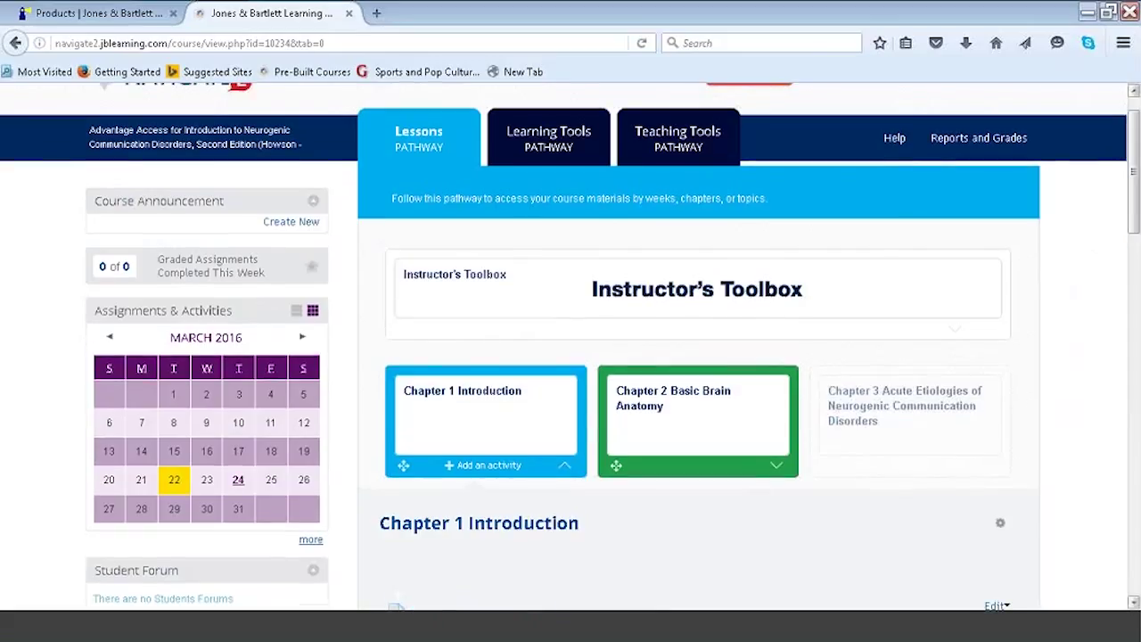
pyautogui.click(564, 471)
pyautogui.click(563, 471)
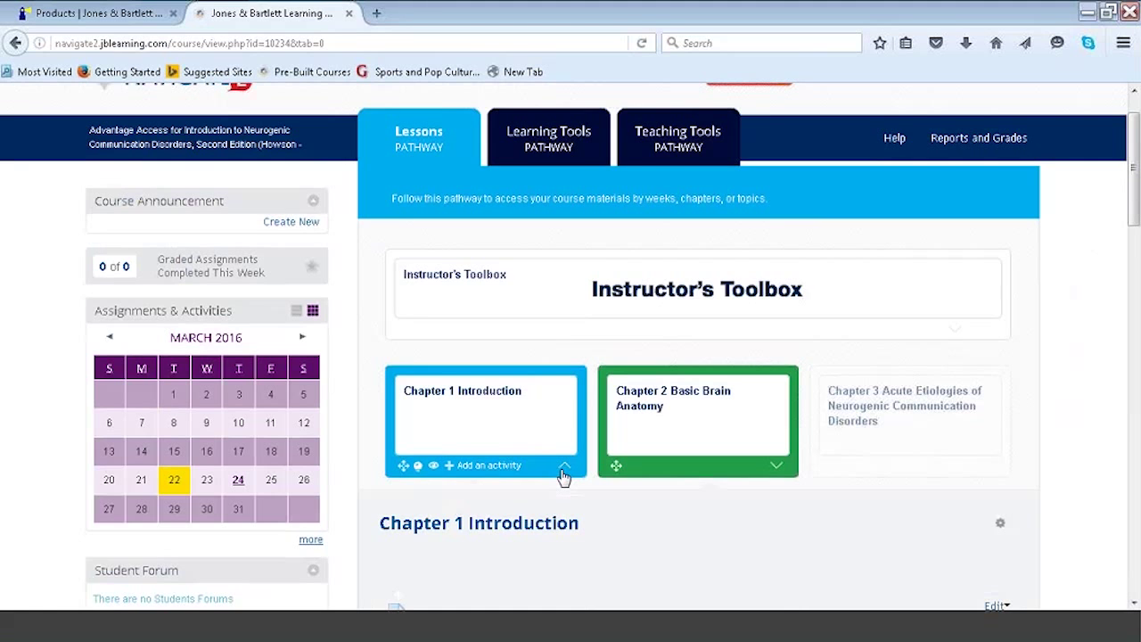
pyautogui.moveTo(1133, 214); pyautogui.dragTo(1137, 540)
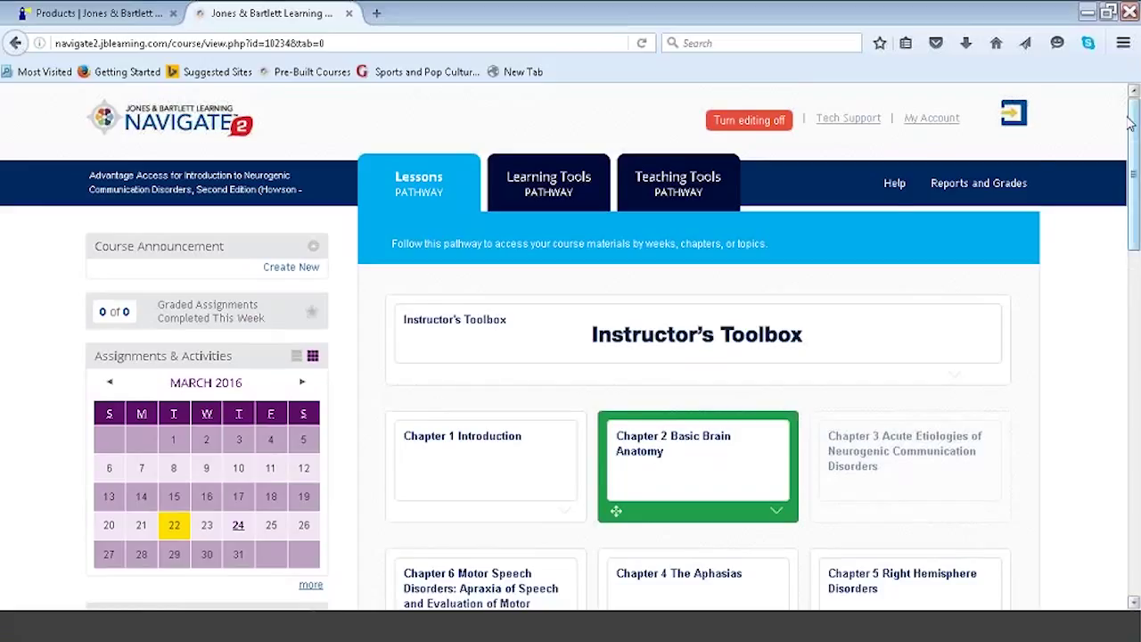
pyautogui.click(894, 187)
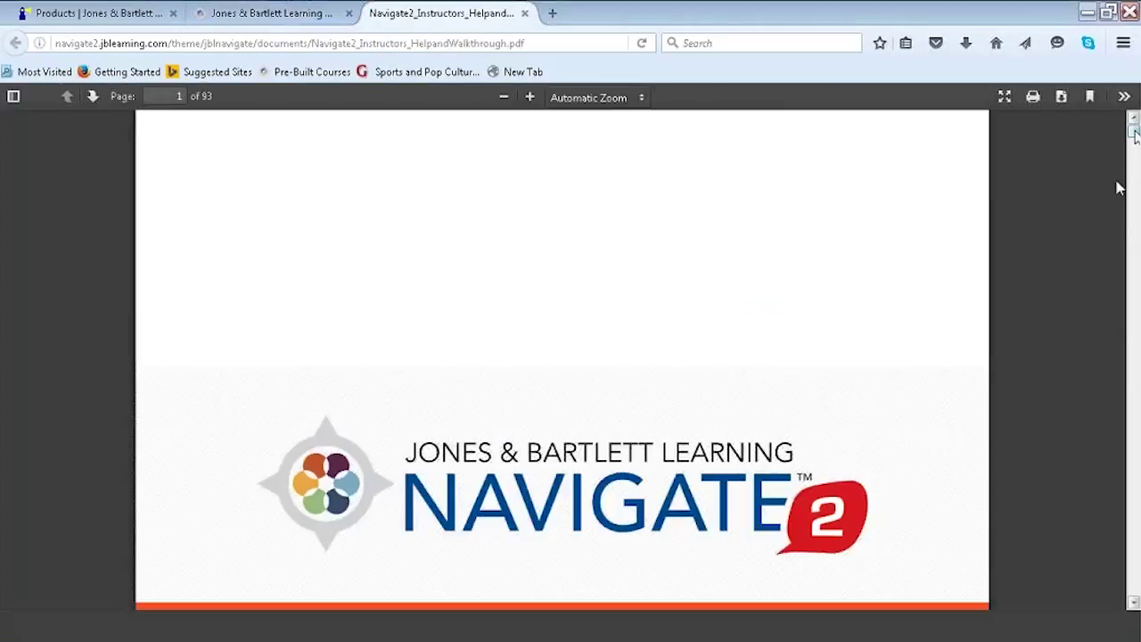
# Jump the help PDF to 'How do I edit forum contents?', zoom in, then return to the course tab.
pyautogui.moveTo(1133, 132); pyautogui.dragTo(1134, 144)
pyautogui.click(397, 268)
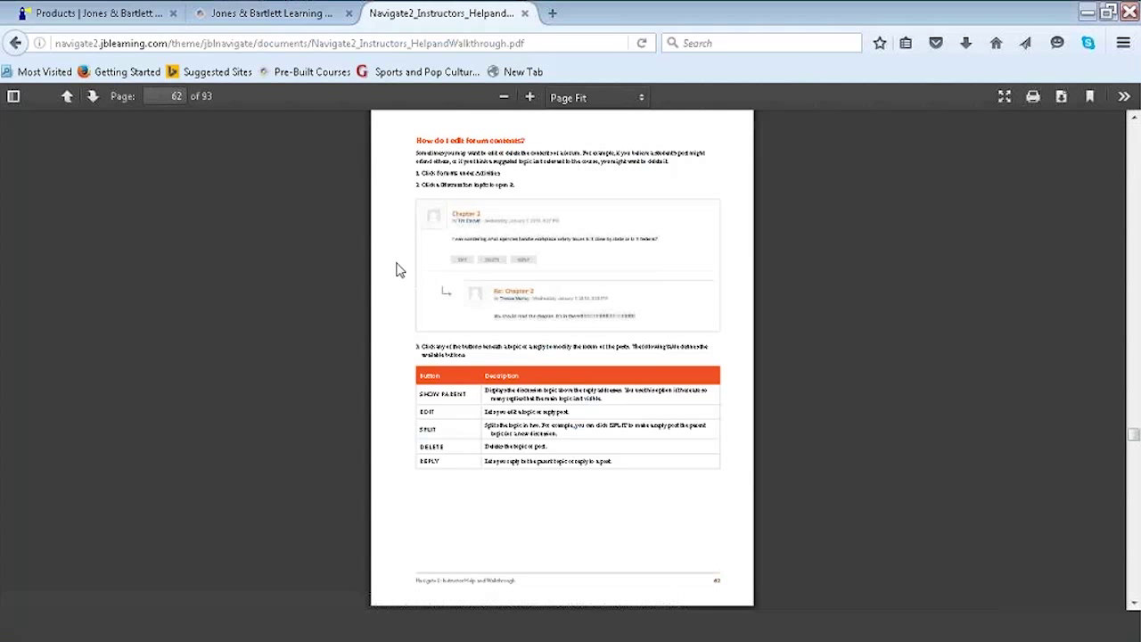
pyautogui.click(530, 97)
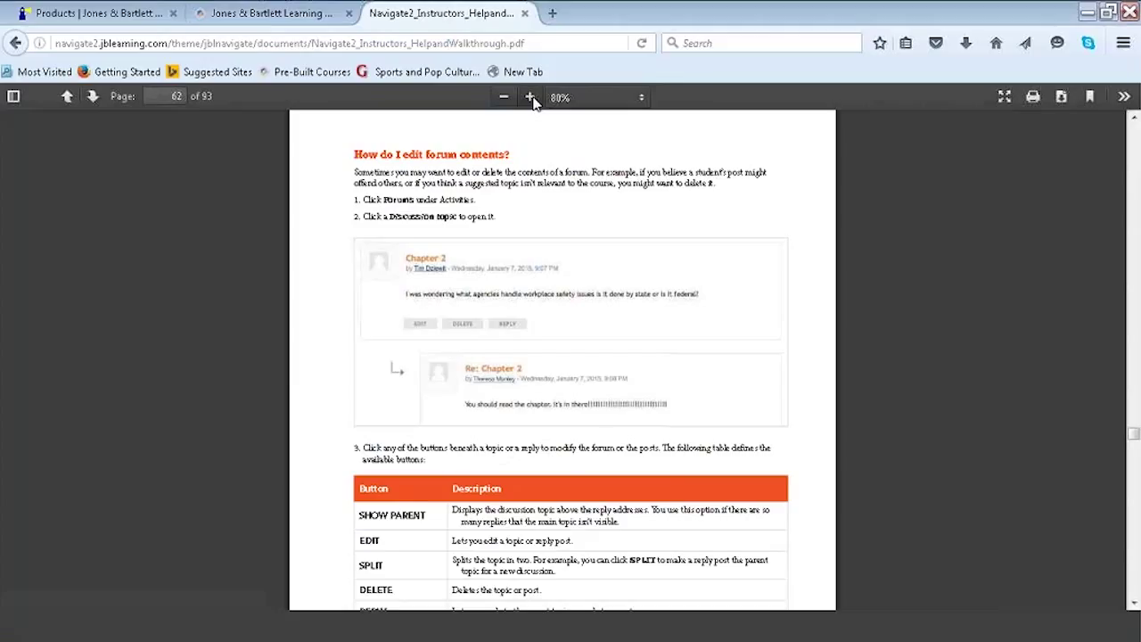
pyautogui.click(252, 14)
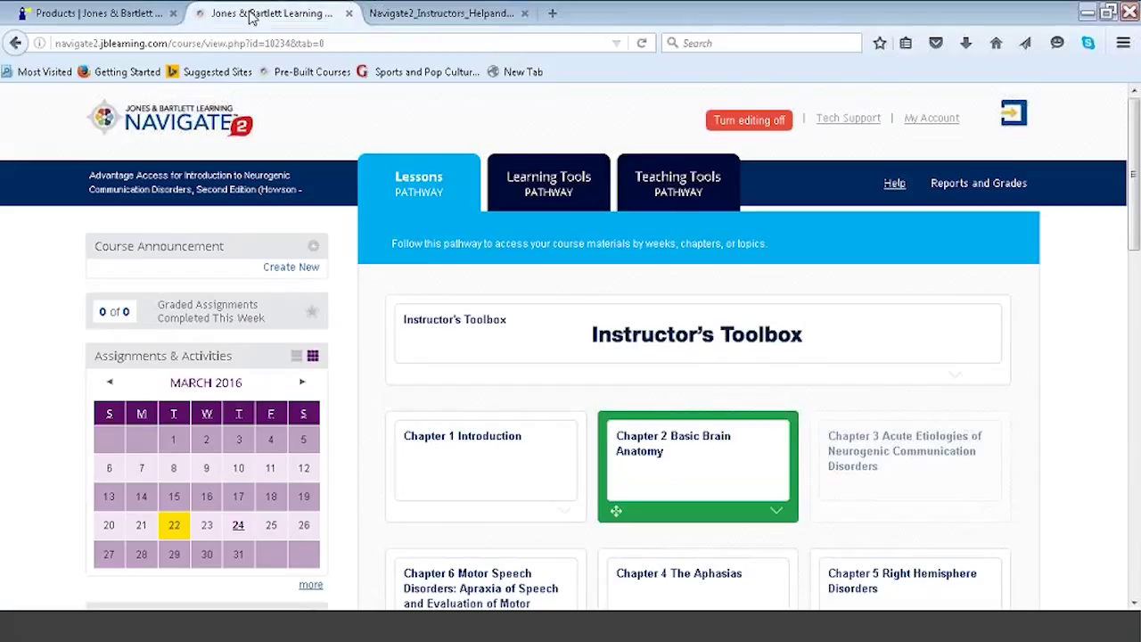